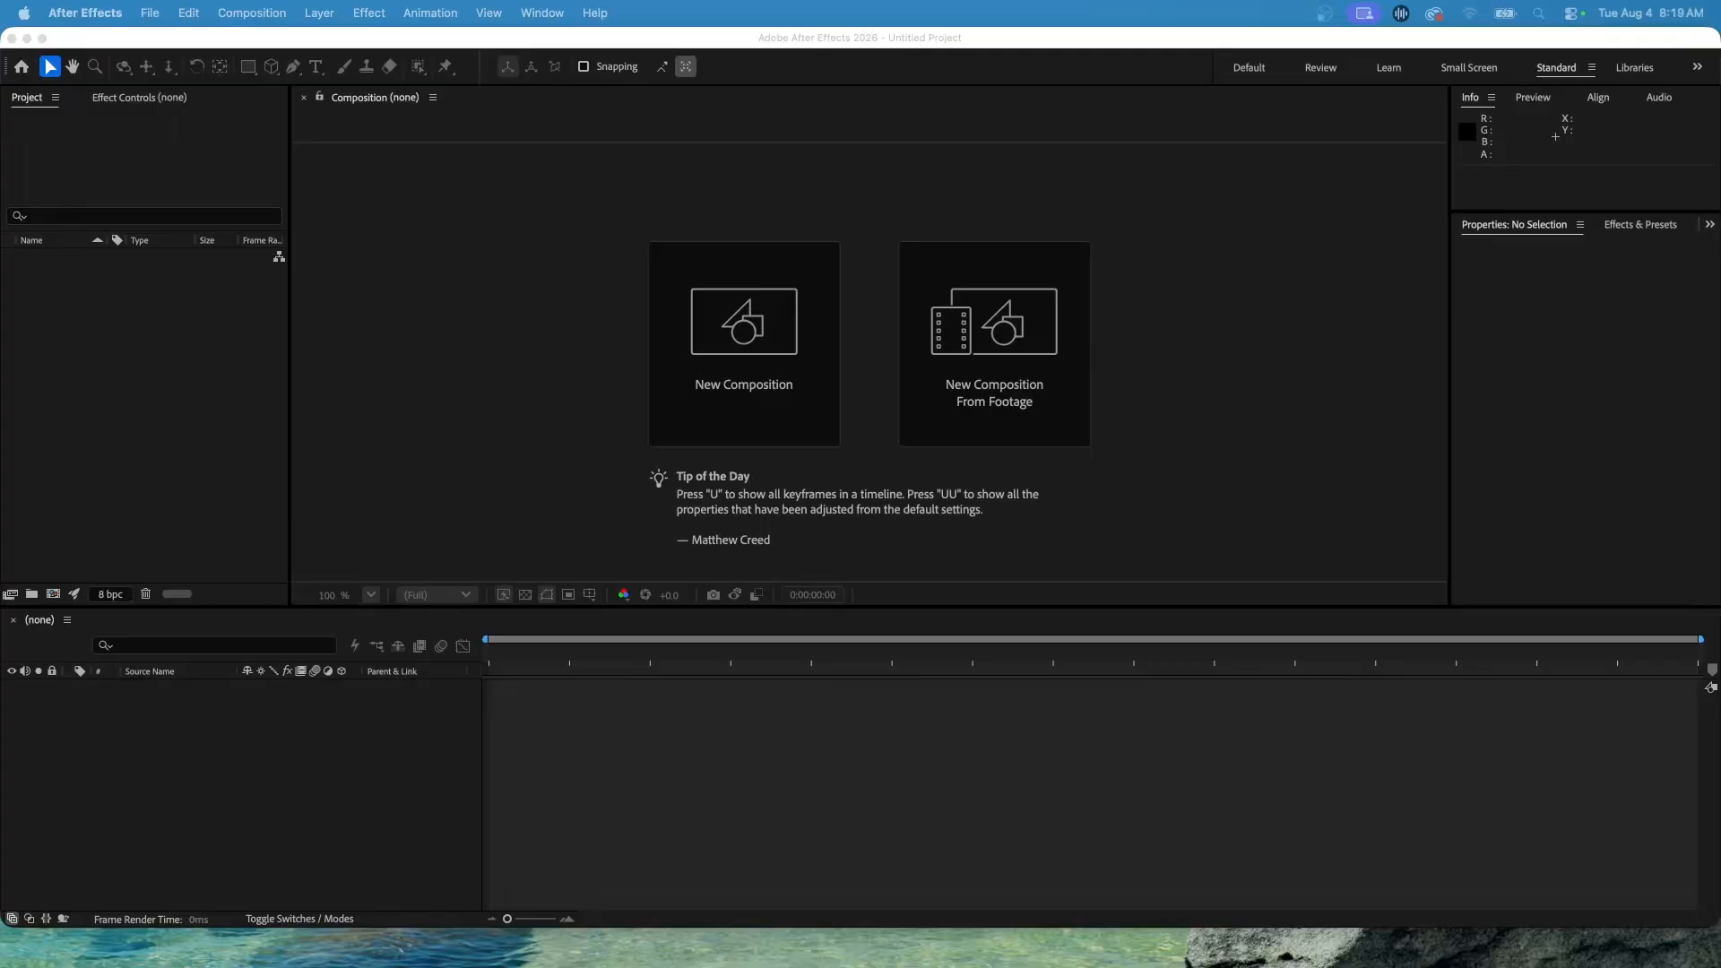
Reset the Standard workspace to its saved layout.
click(549, 12)
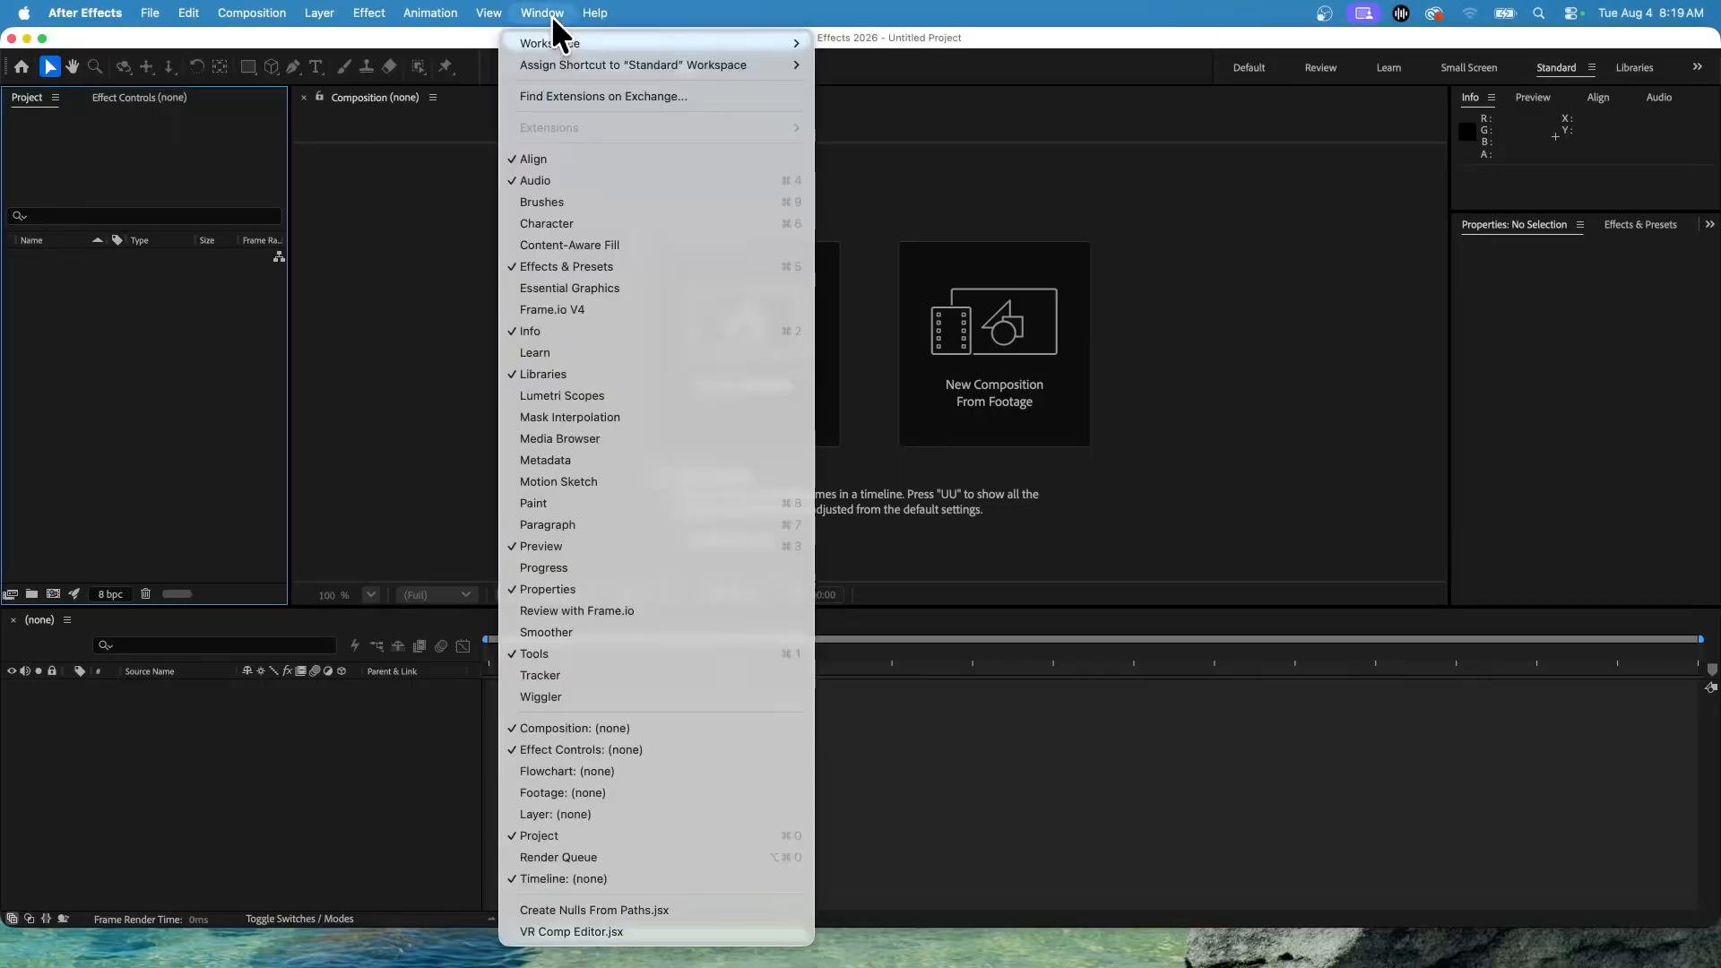
mouse_move(555, 40)
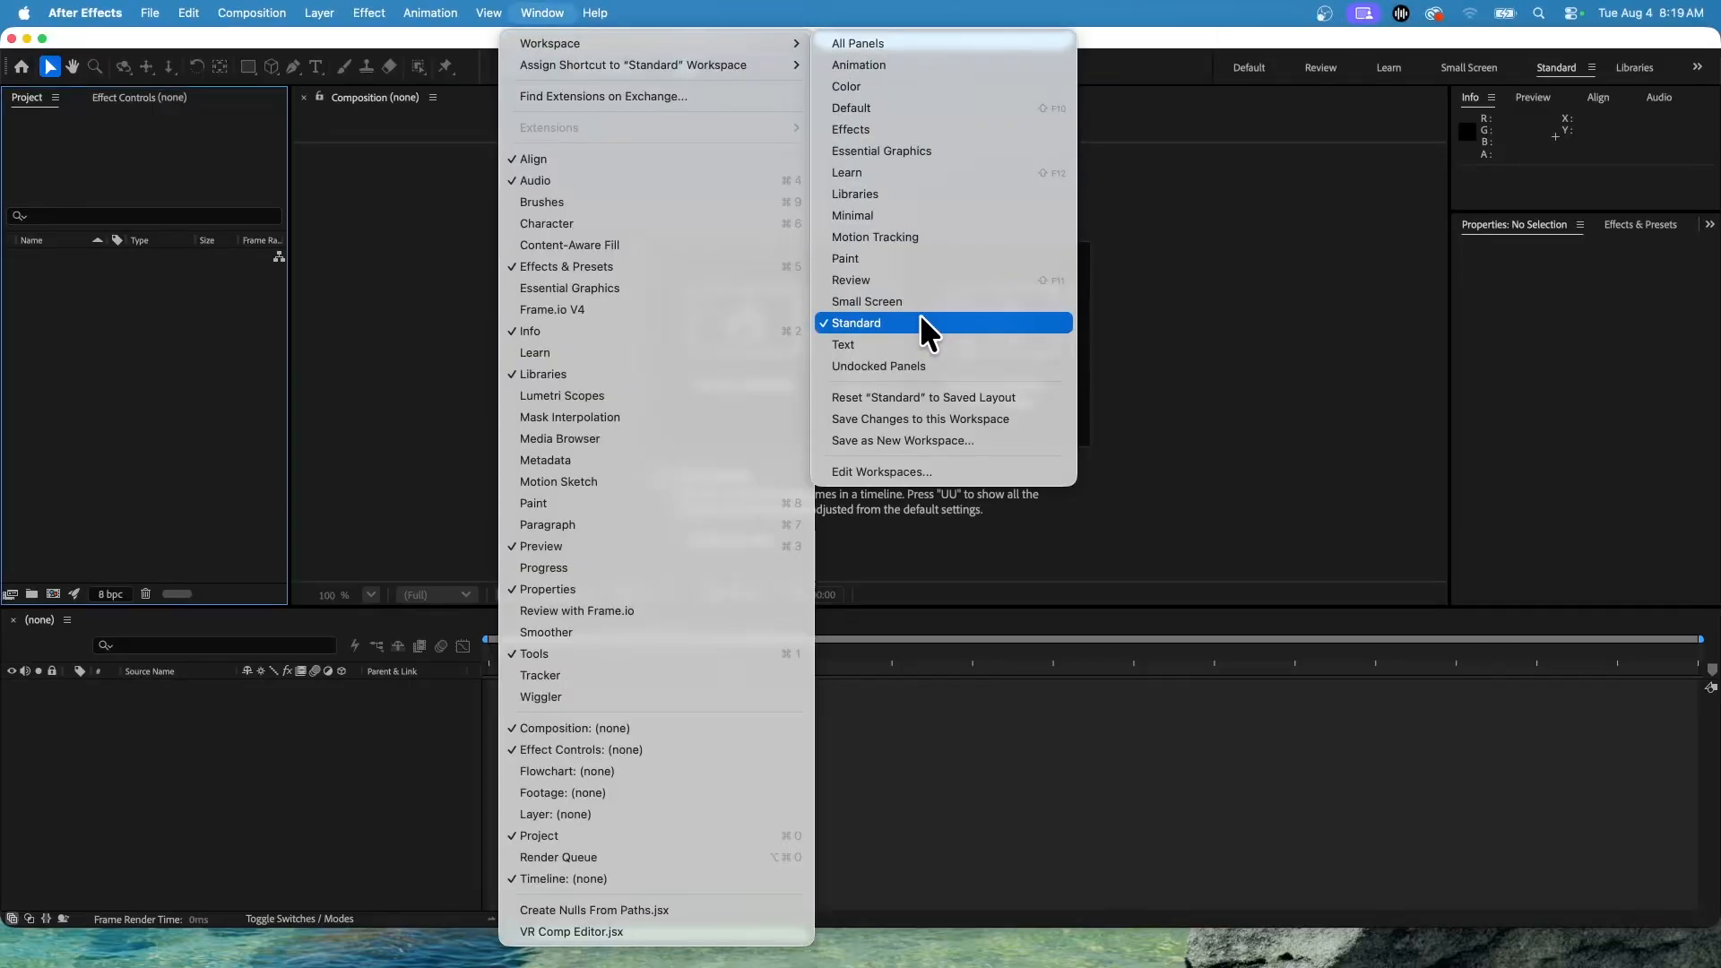
click(878, 399)
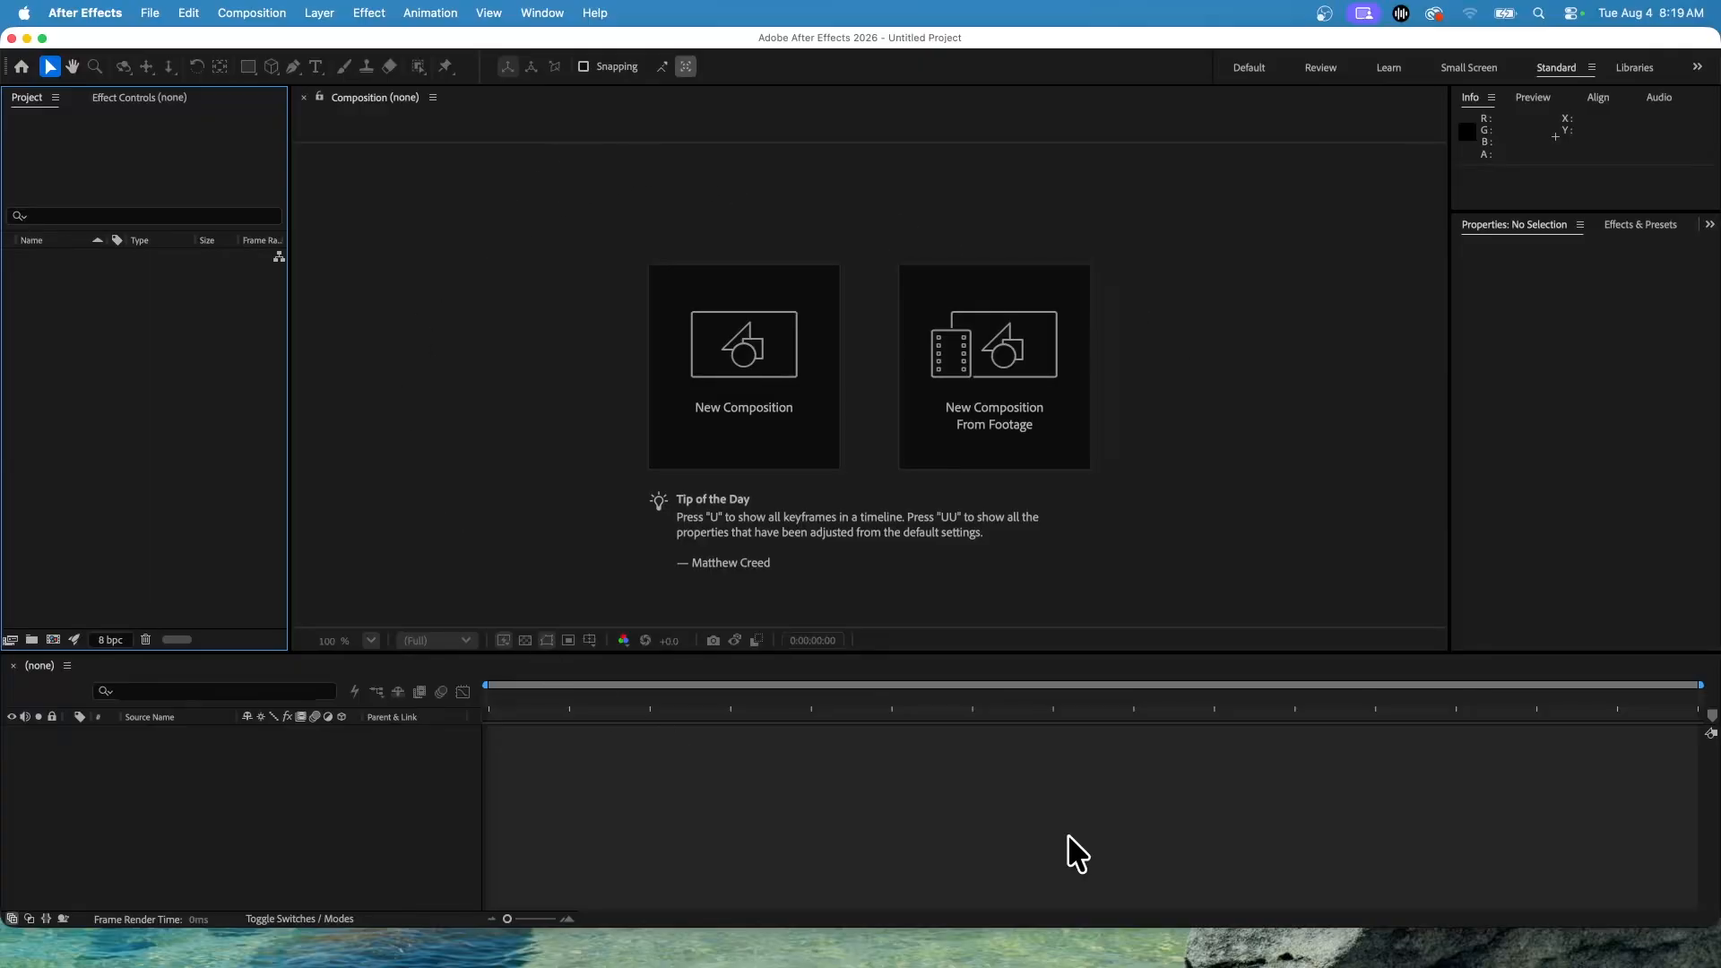
Open the Character and Paragraph panels and widen the panel column that holds them.
click(539, 14)
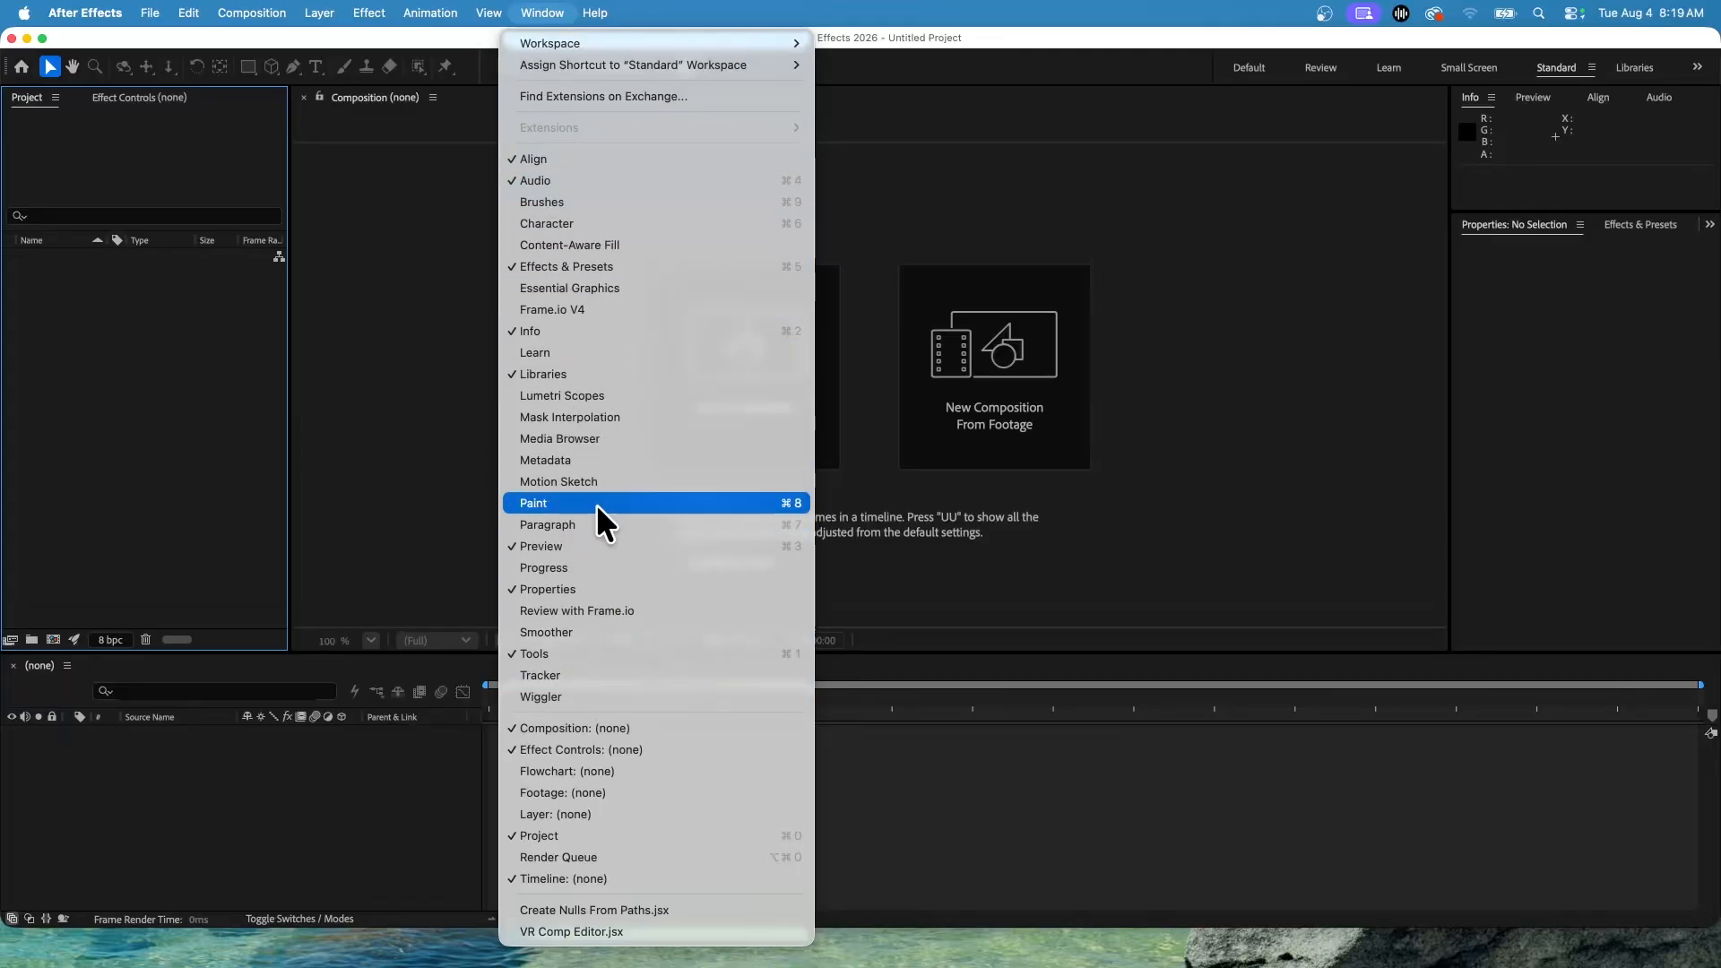
click(552, 228)
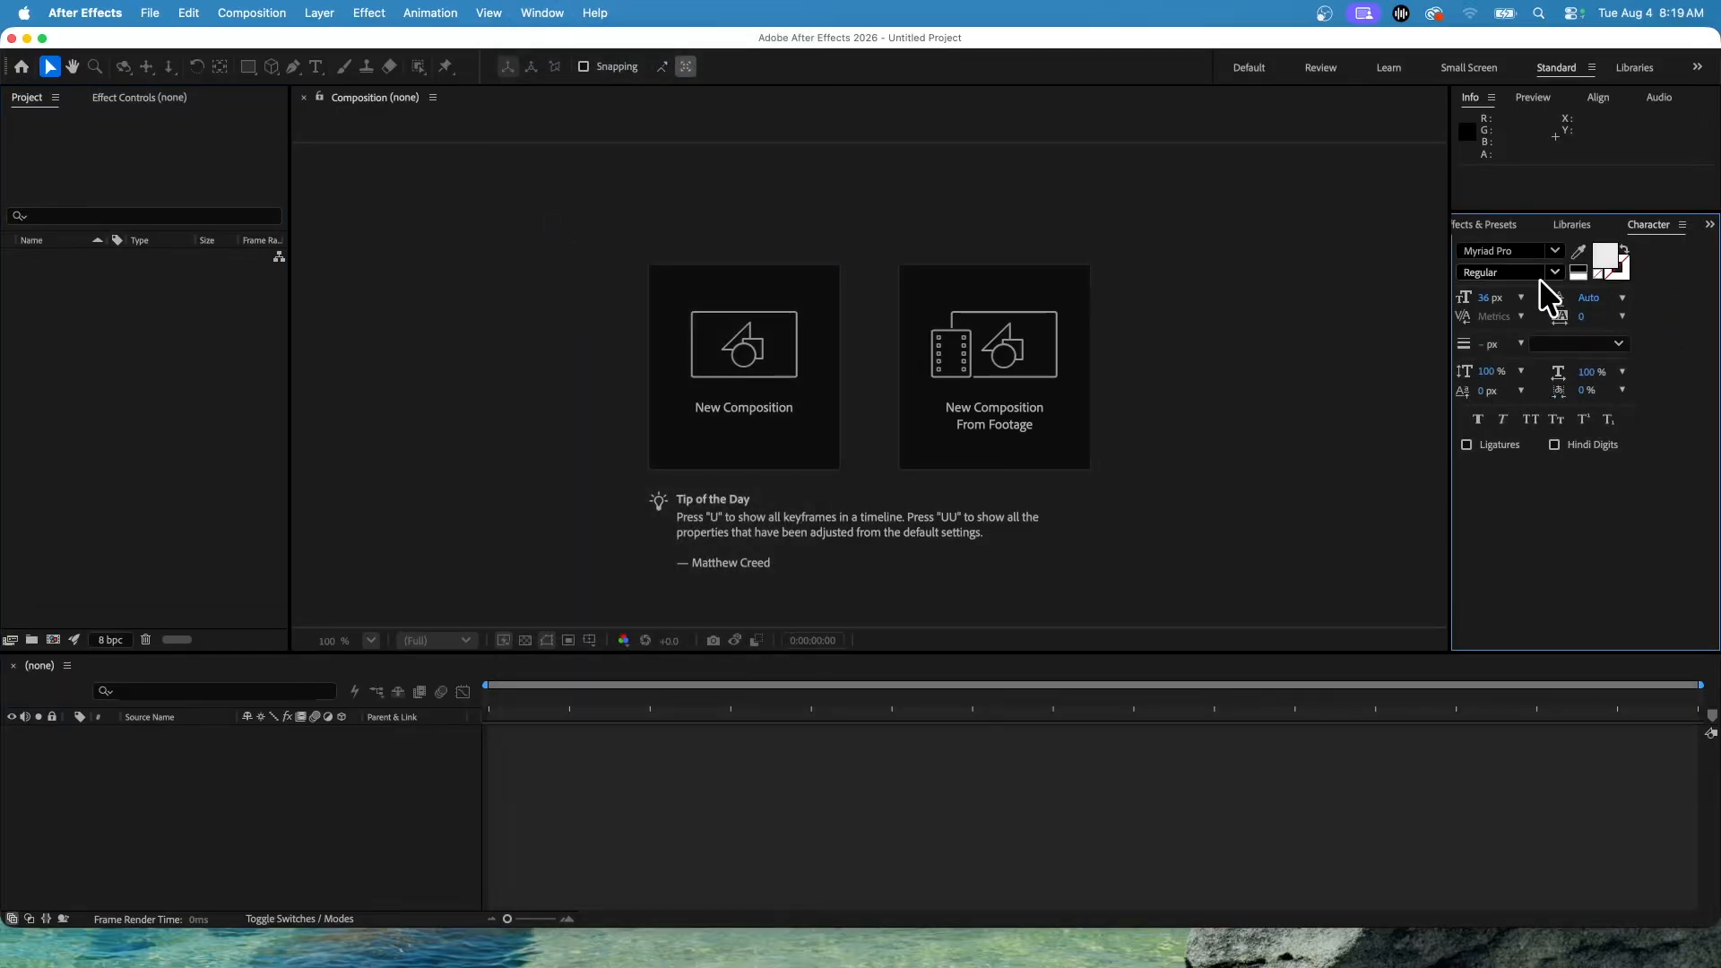
drag(1448, 308, 1266, 315)
click(542, 13)
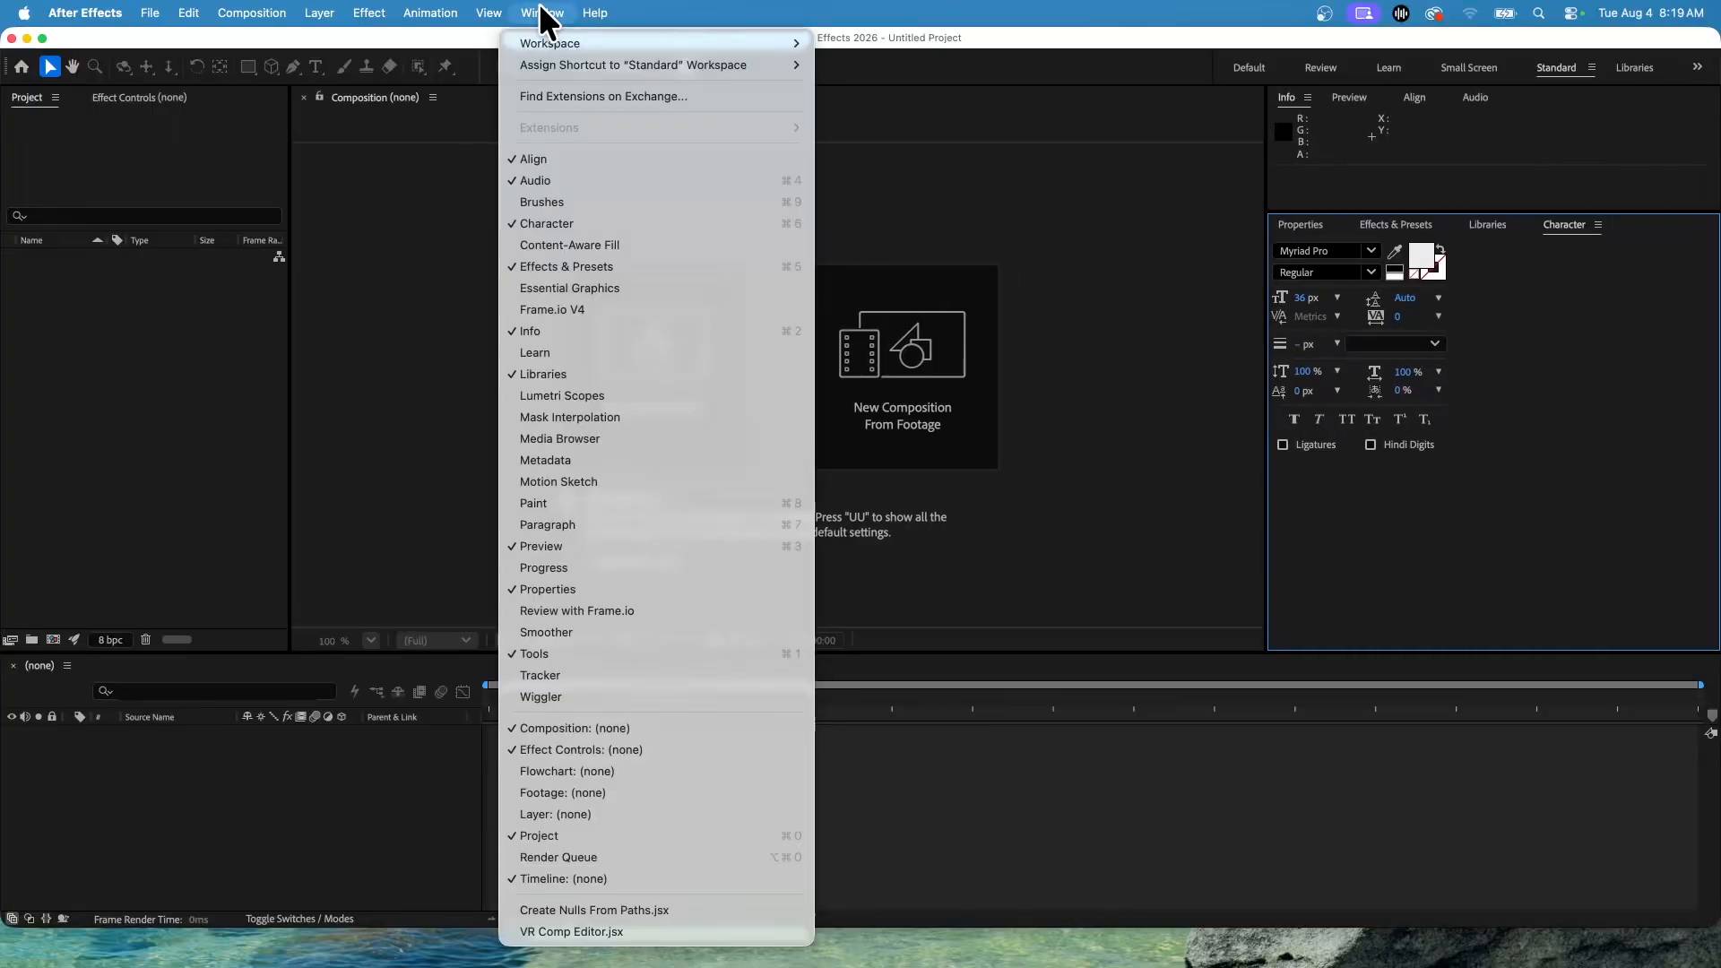
click(599, 527)
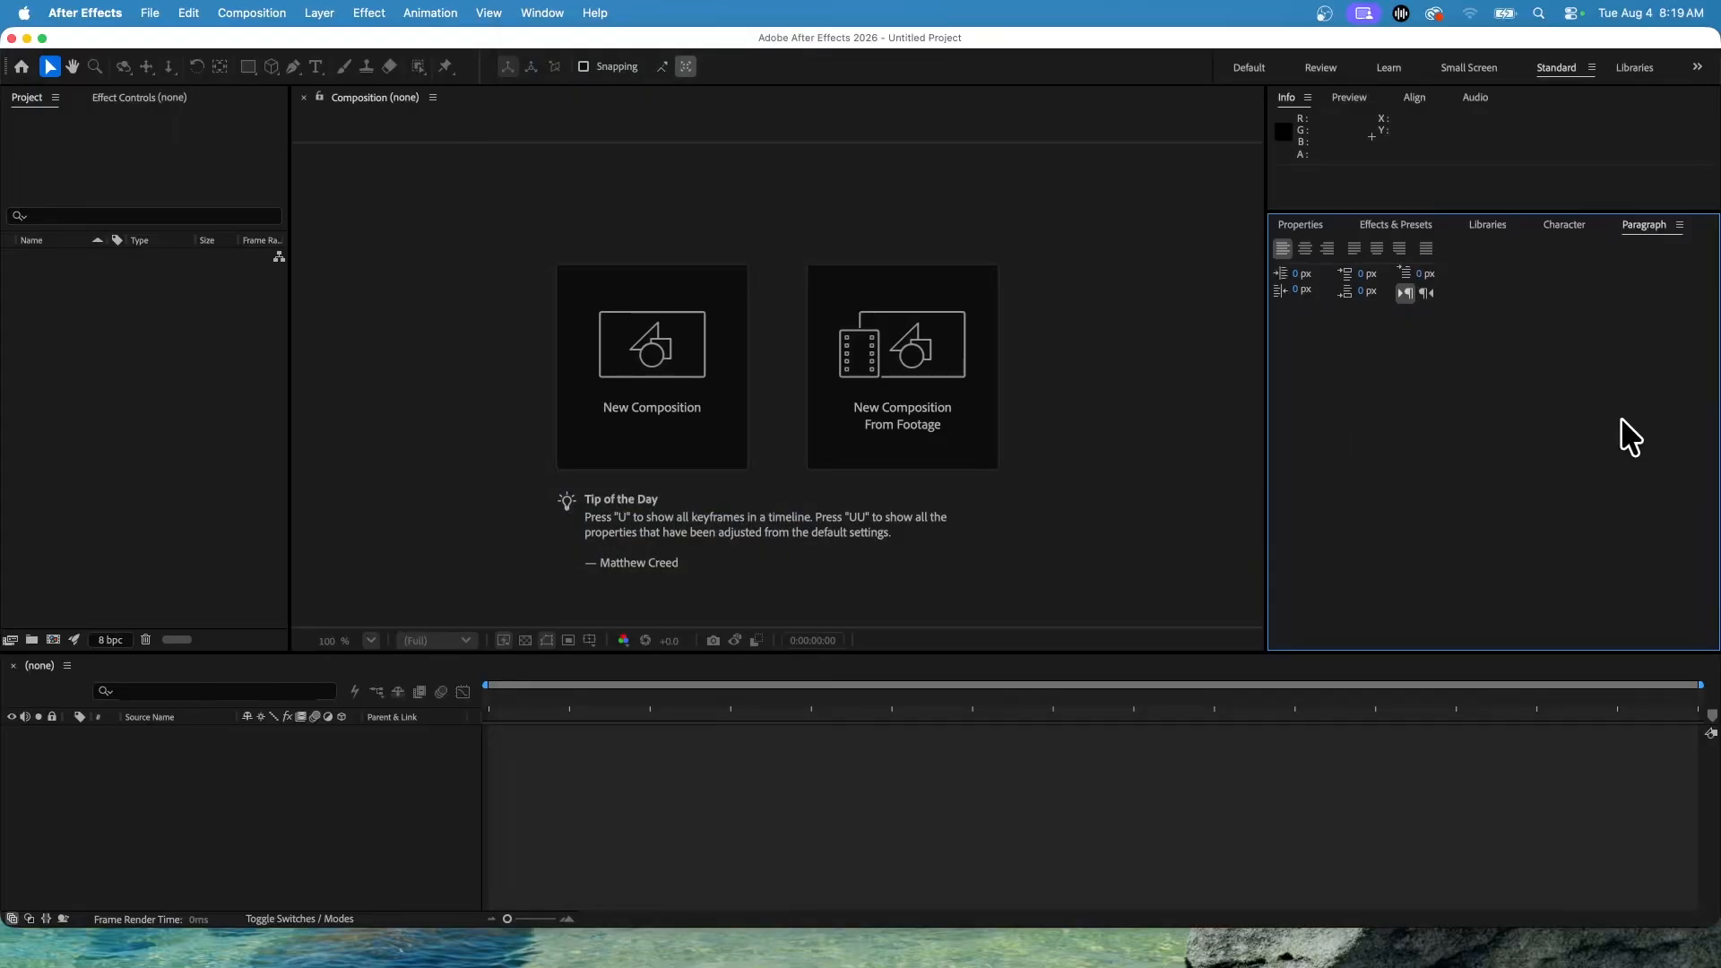
Reorder the panel tabs to Properties, Character, Paragraph, Effects & Presets and Libraries.
click(1302, 225)
click(1629, 226)
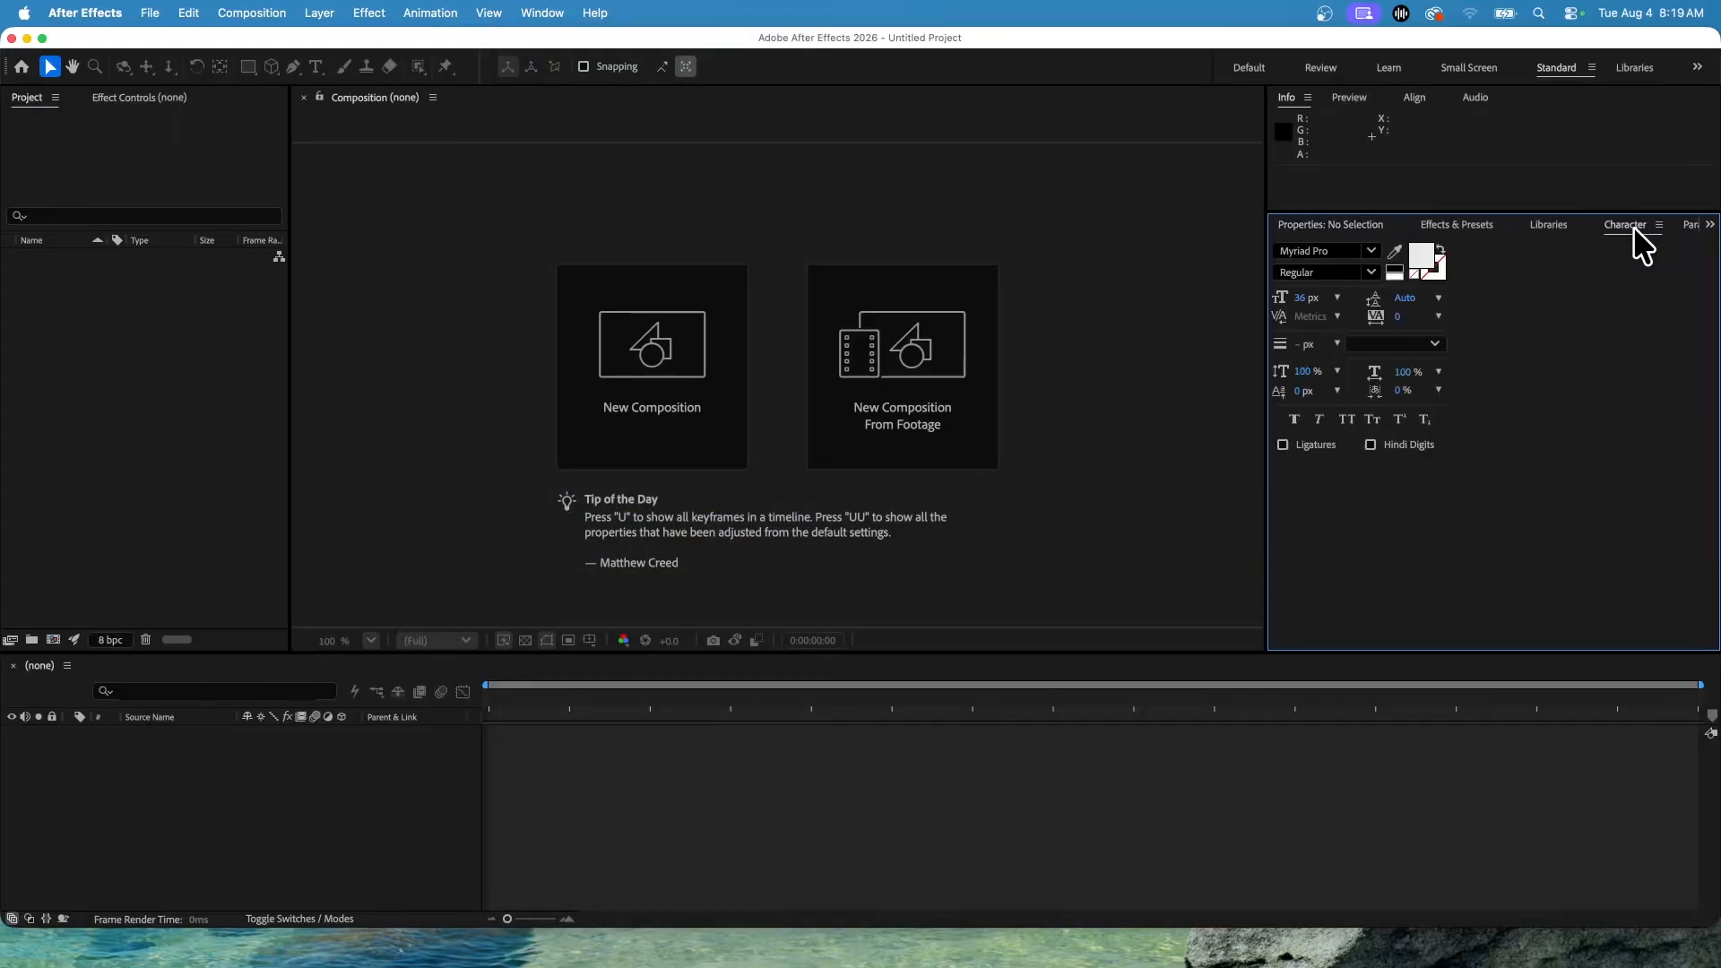
click(1643, 224)
click(1574, 228)
drag(1573, 228, 1359, 241)
drag(1644, 224, 1457, 234)
click(1314, 226)
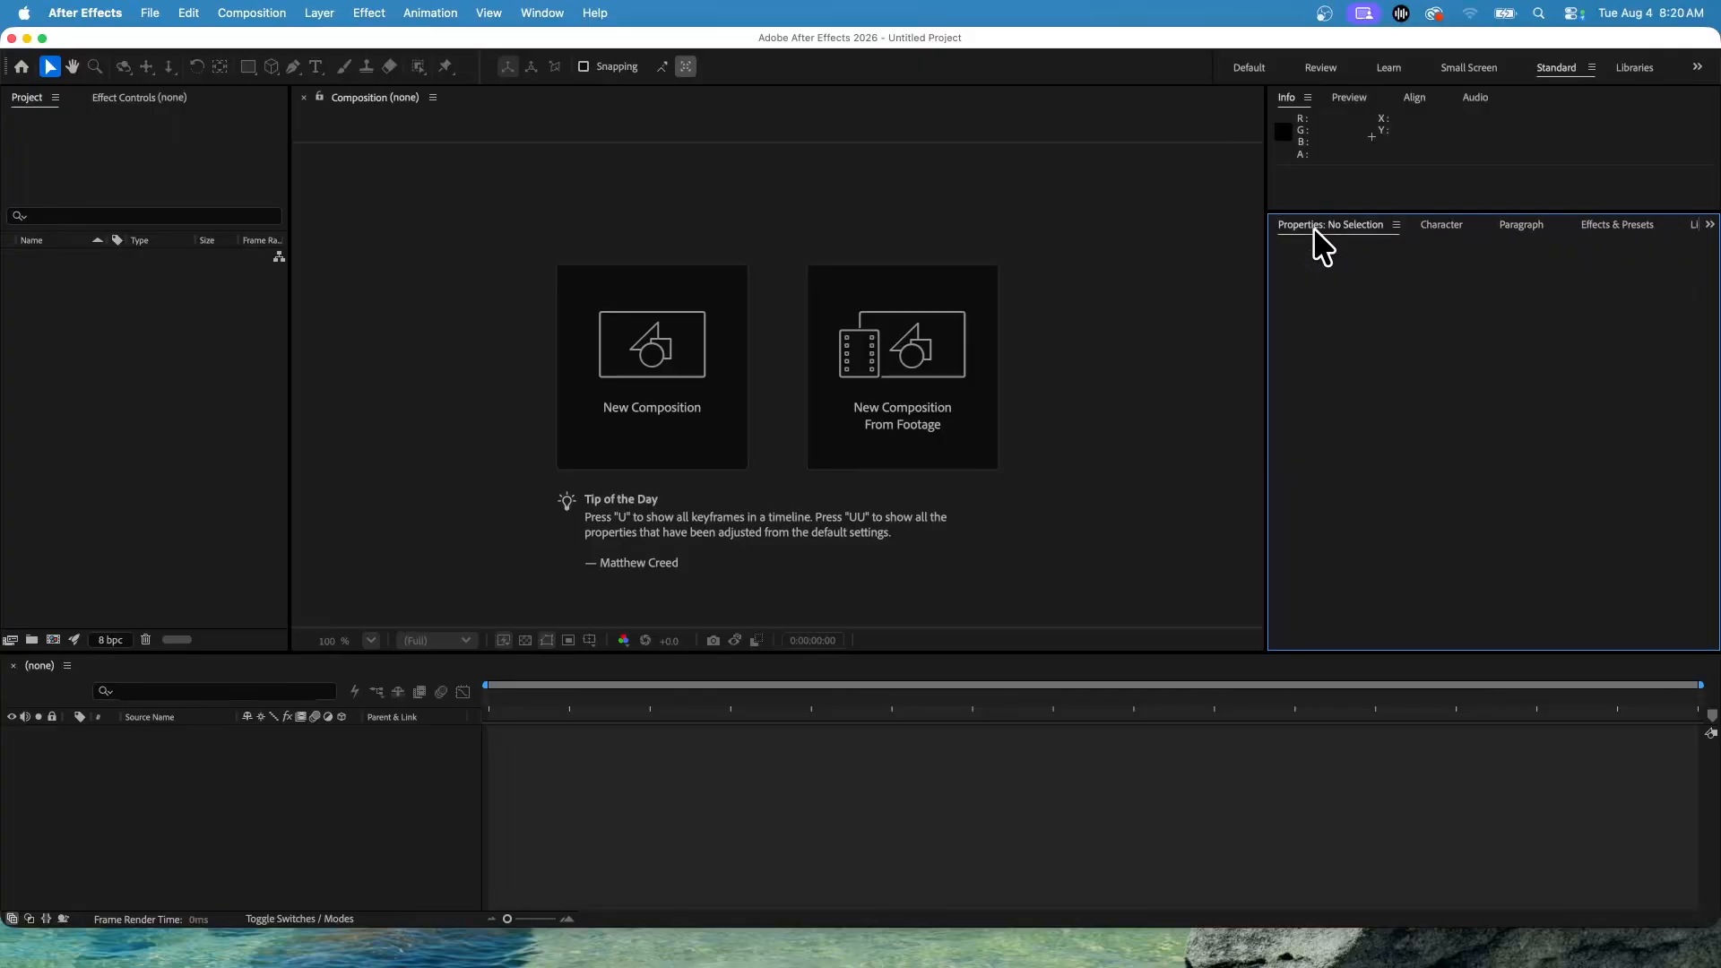
click(1441, 224)
click(1472, 224)
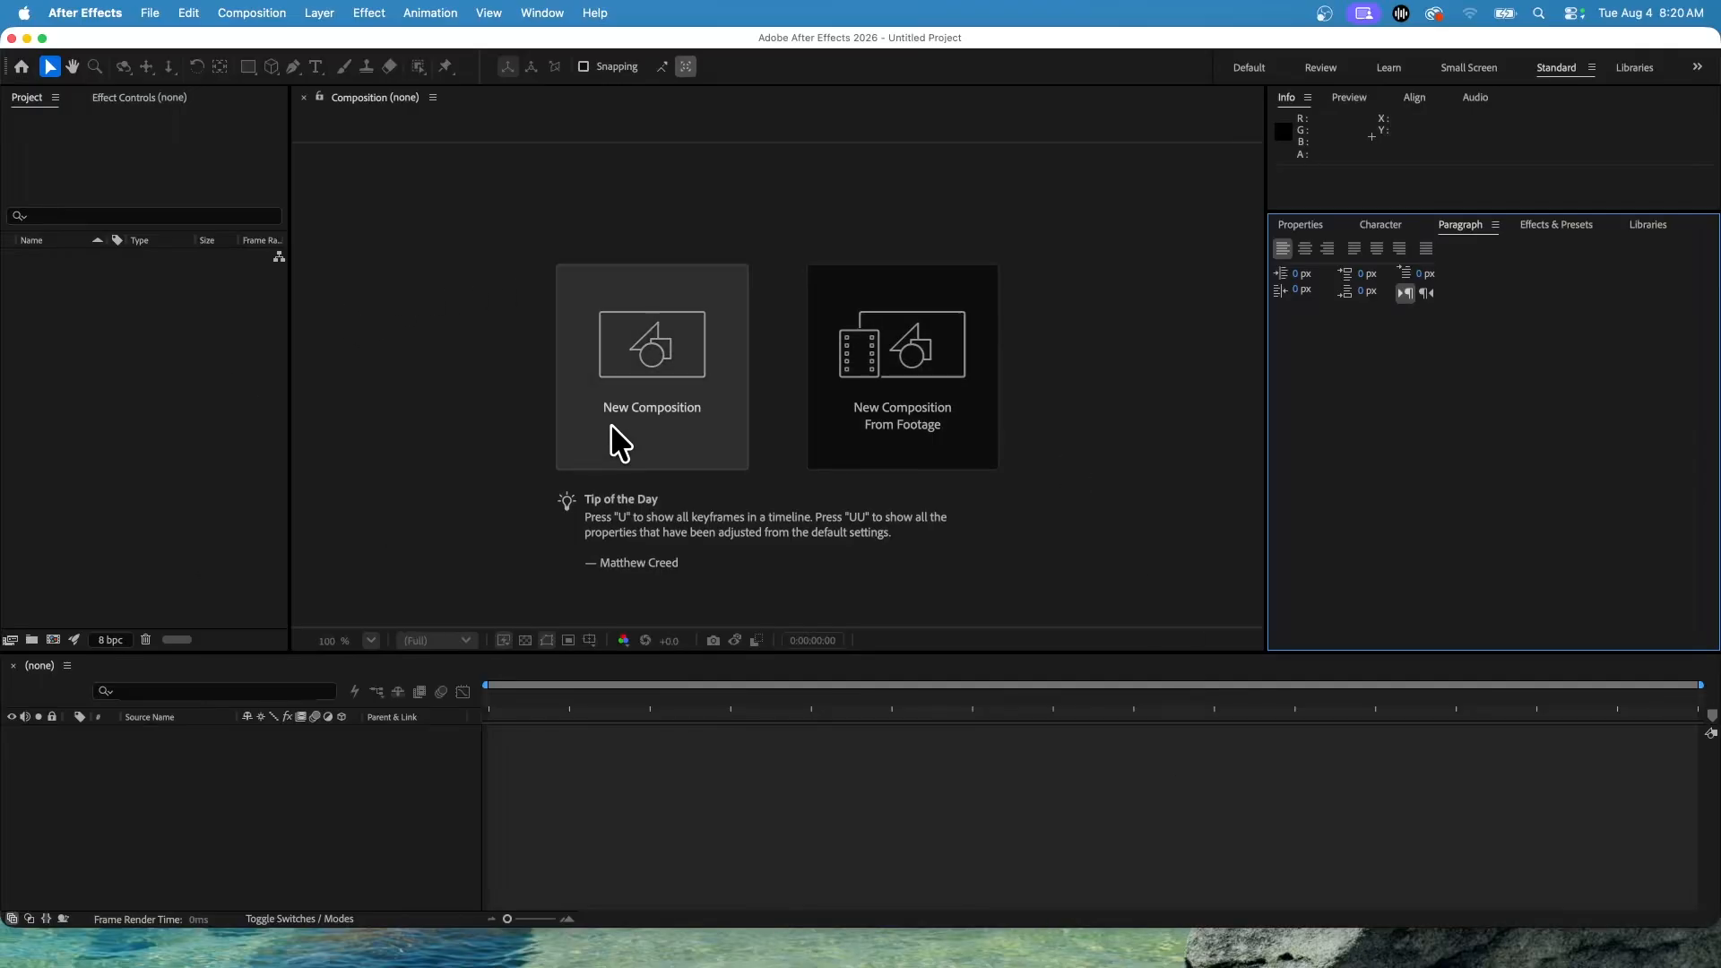
Create a new composition with the HD 1920x1080 29.97 fps preset and a duration of 0;00;05;00.
click(660, 369)
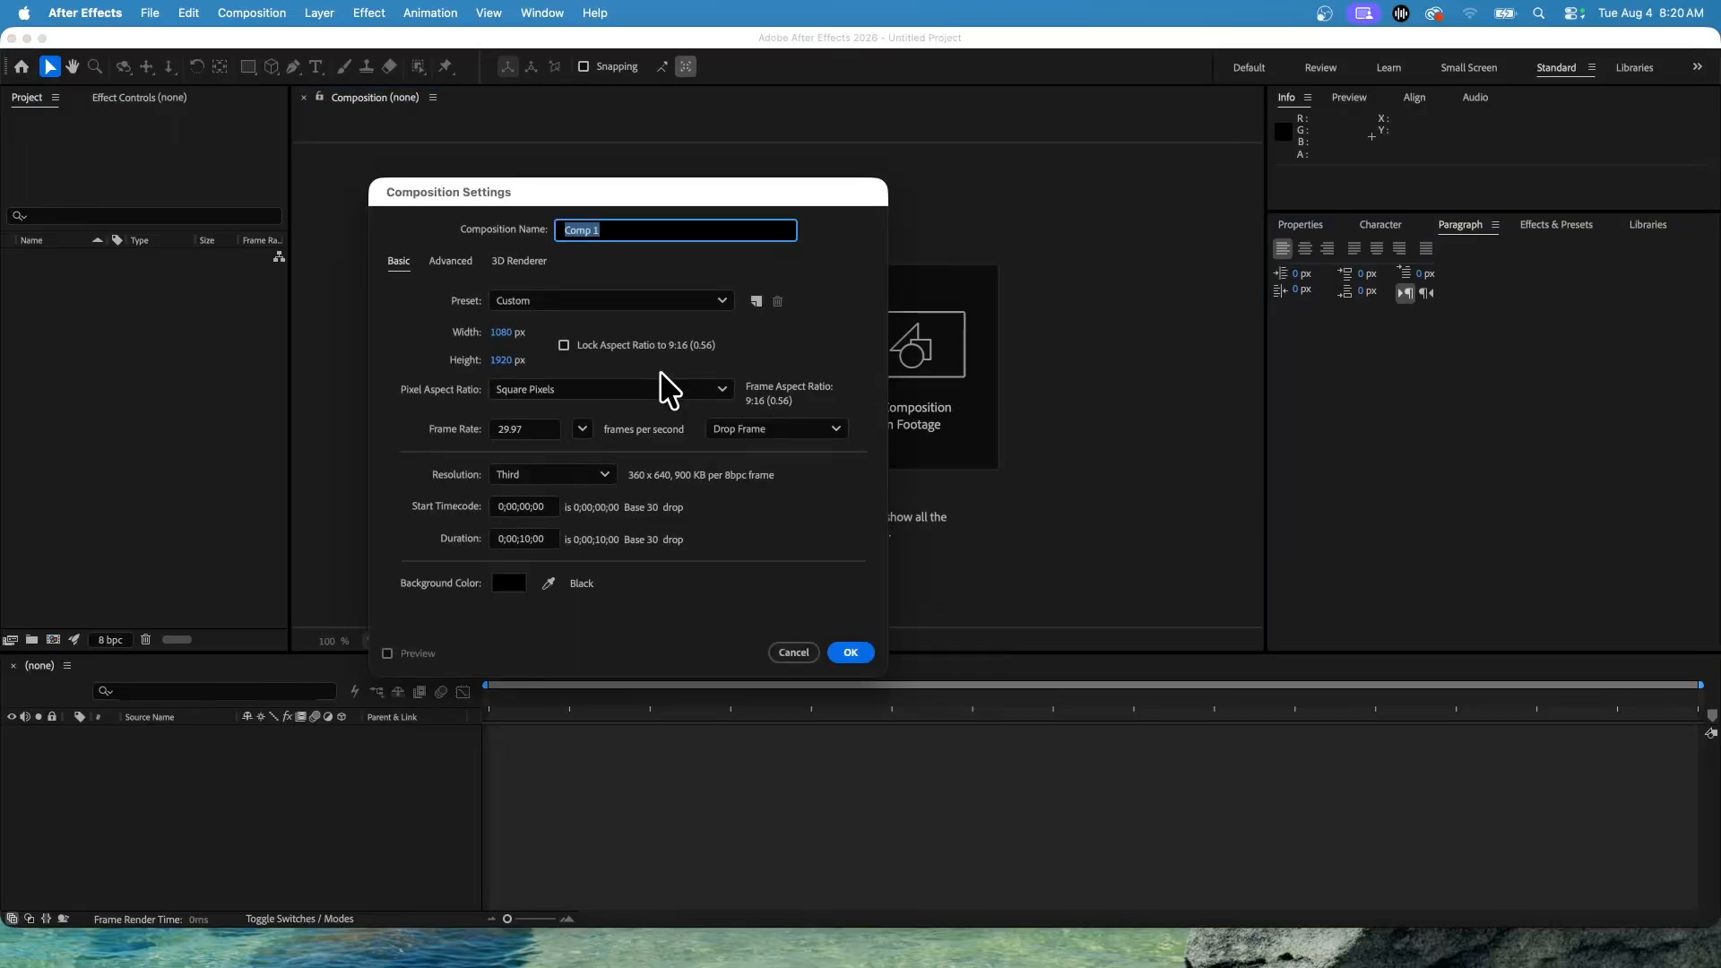
click(541, 301)
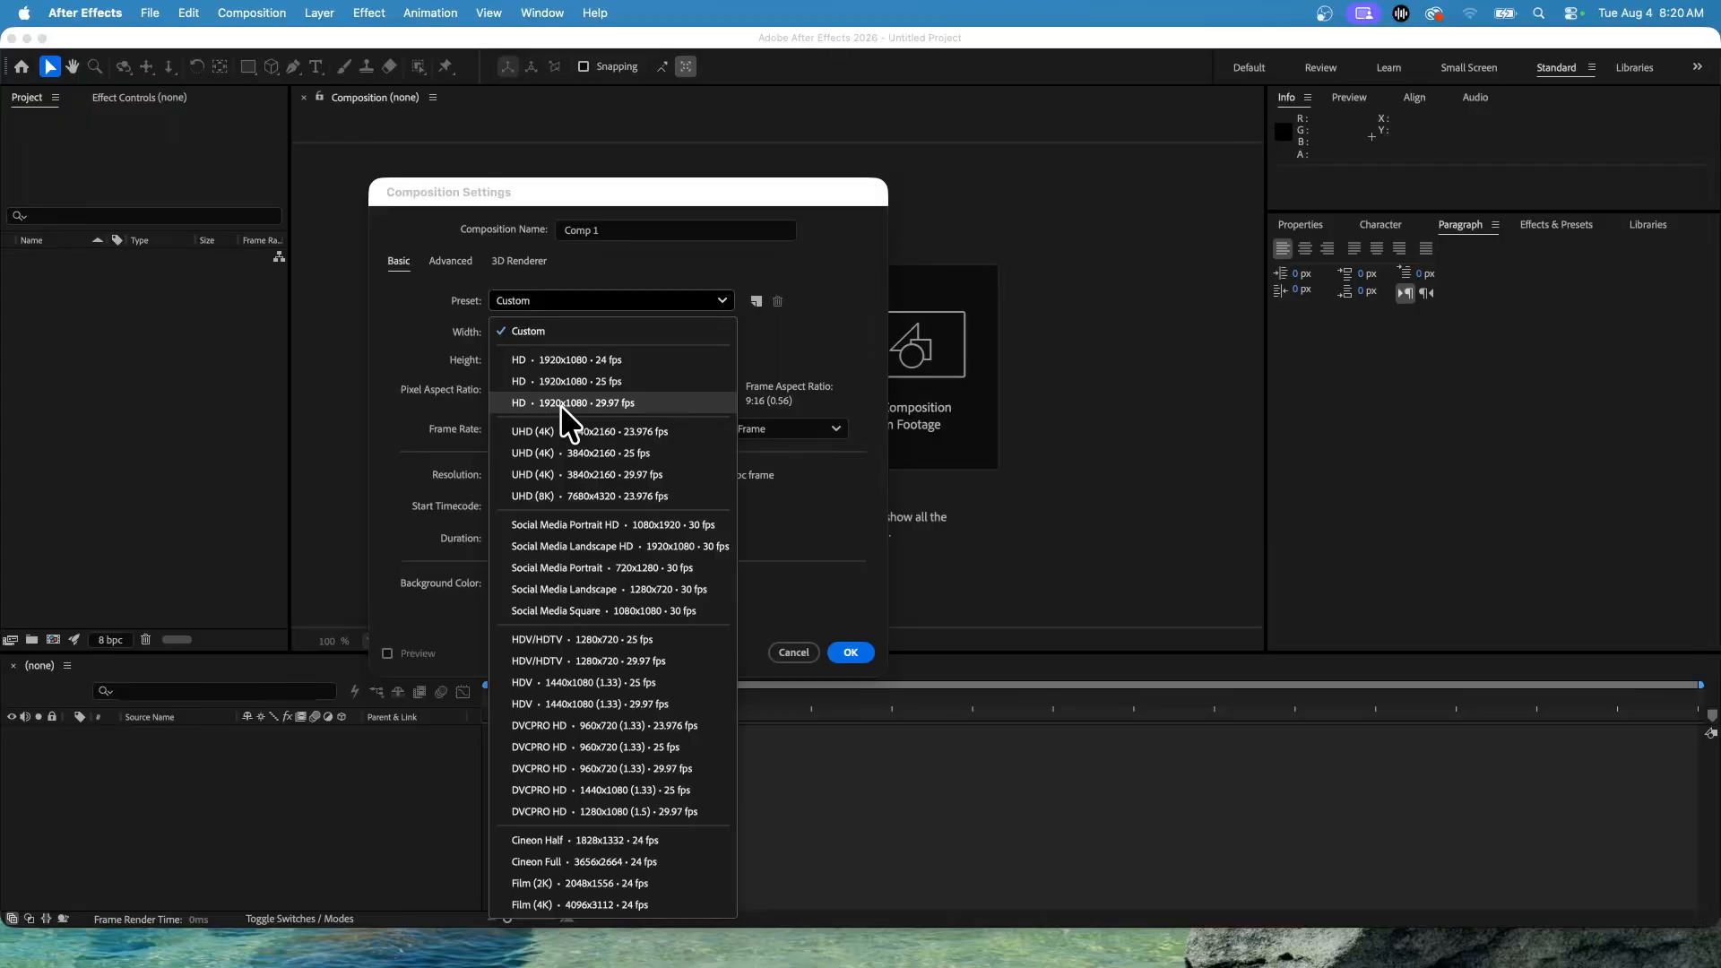
click(615, 405)
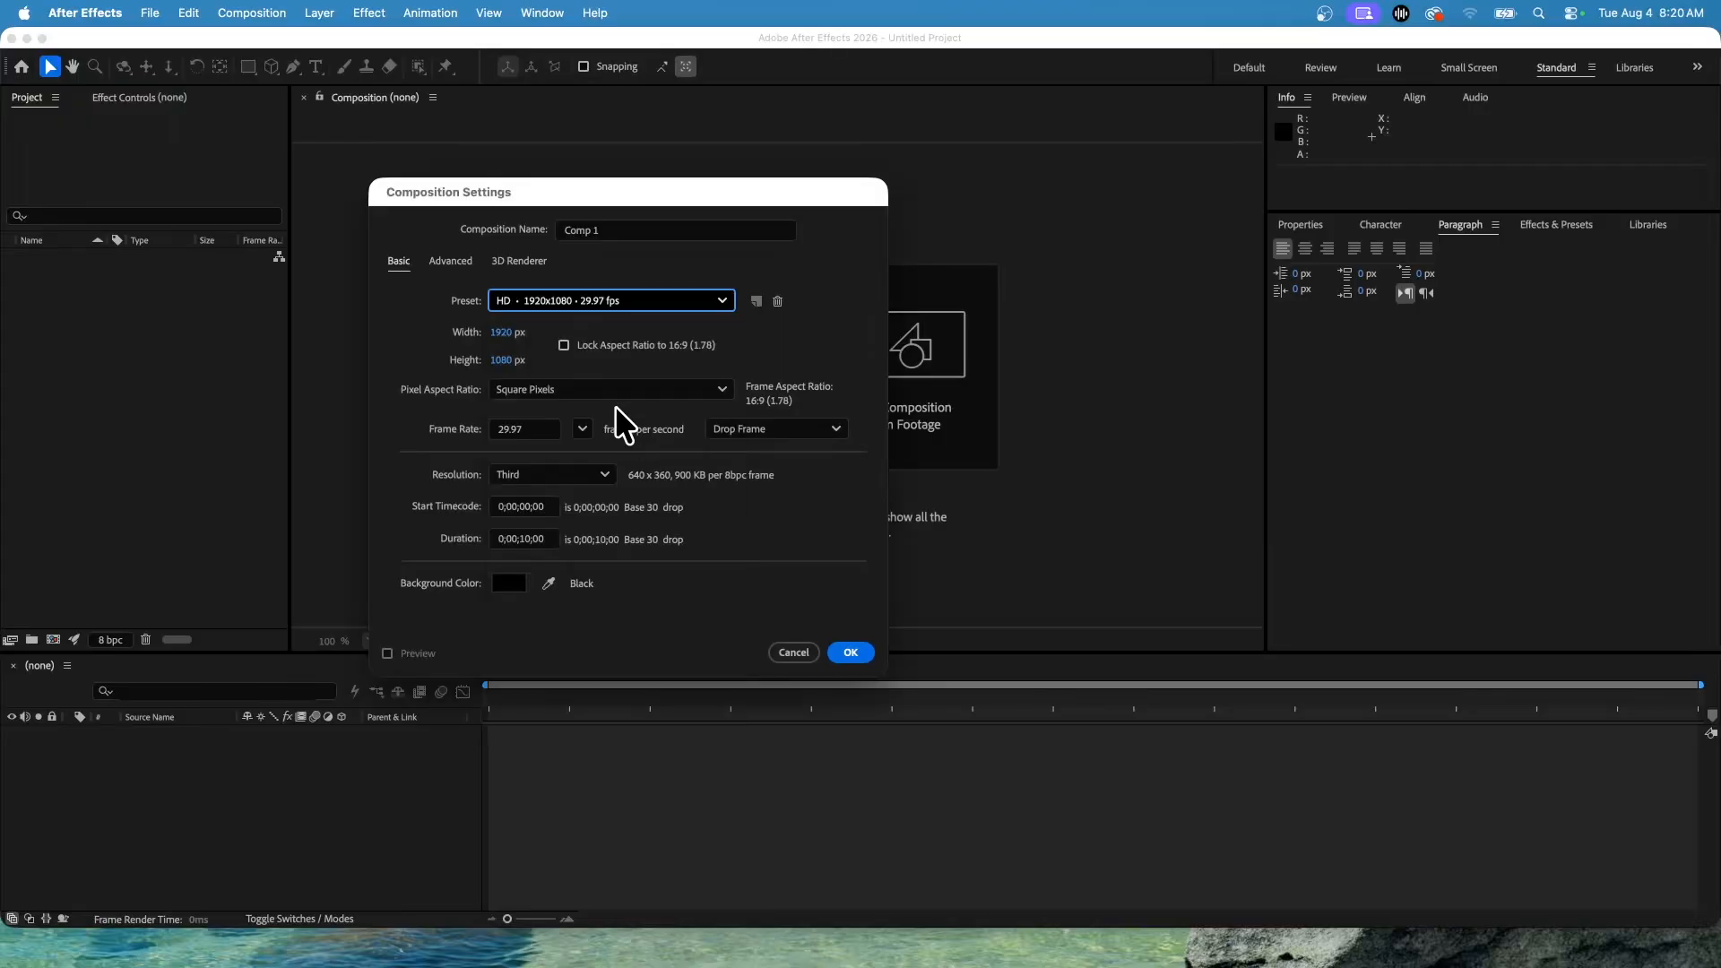
click(524, 540)
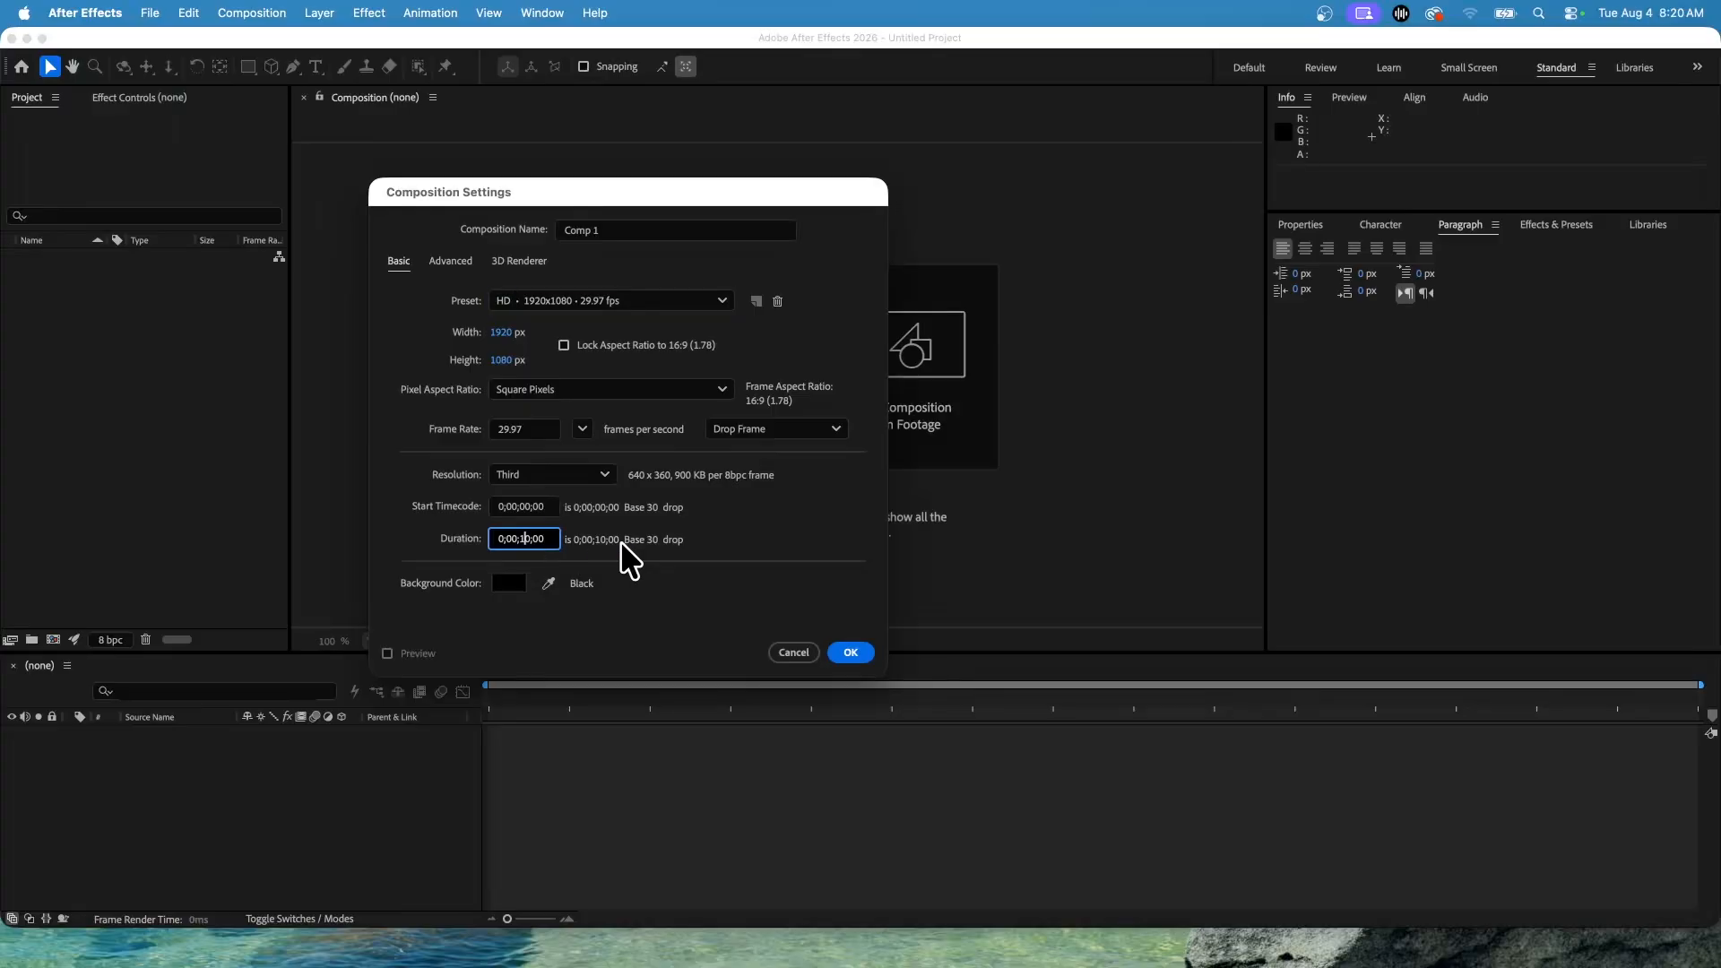
key(BackSpace)
key(BackSpace)
text(05)
click(851, 653)
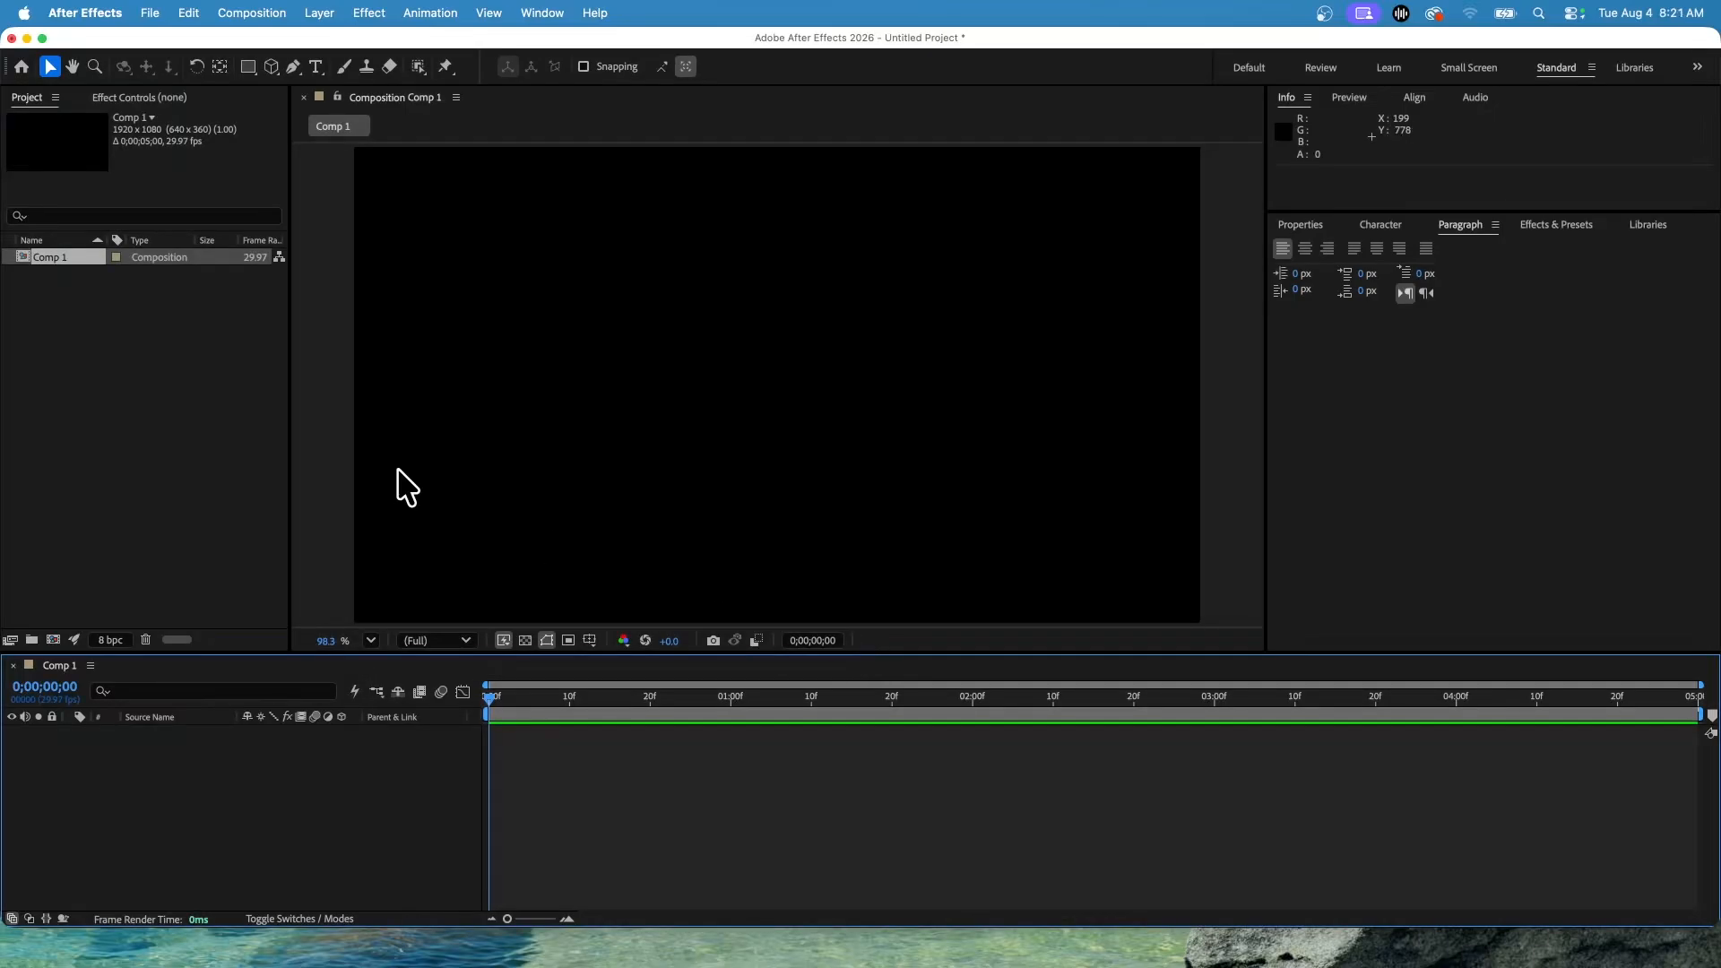
Rename the composition to Point Text.
click(66, 256)
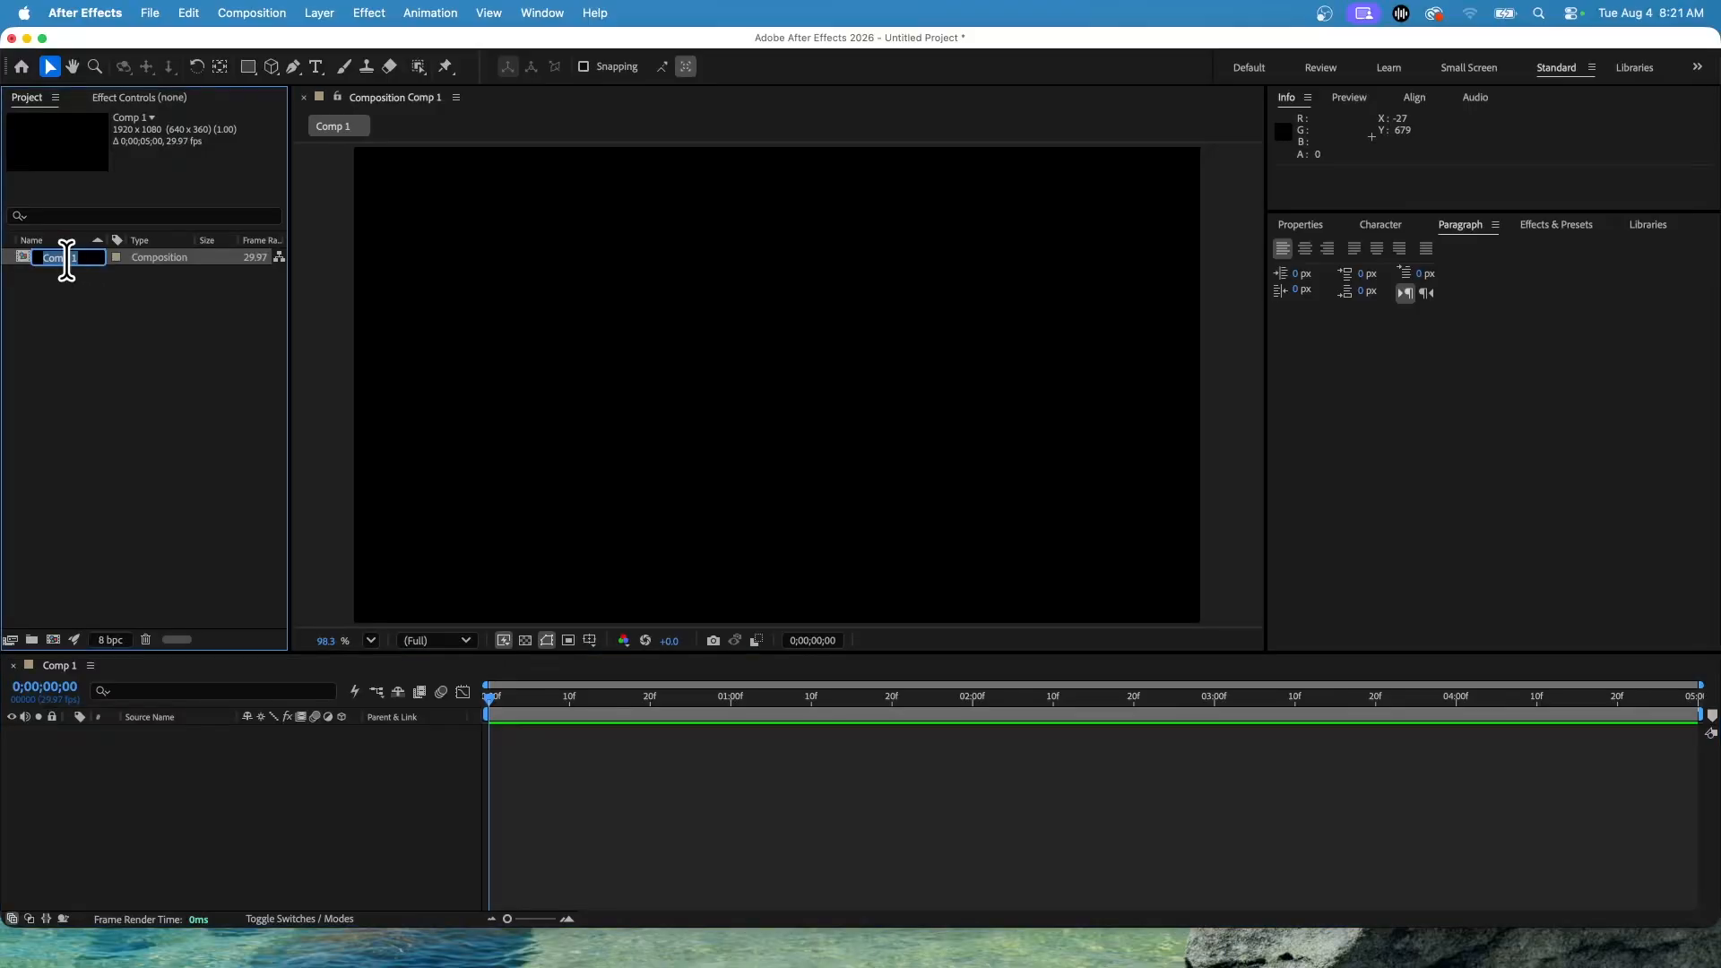
text(Point Text)
key(Return)
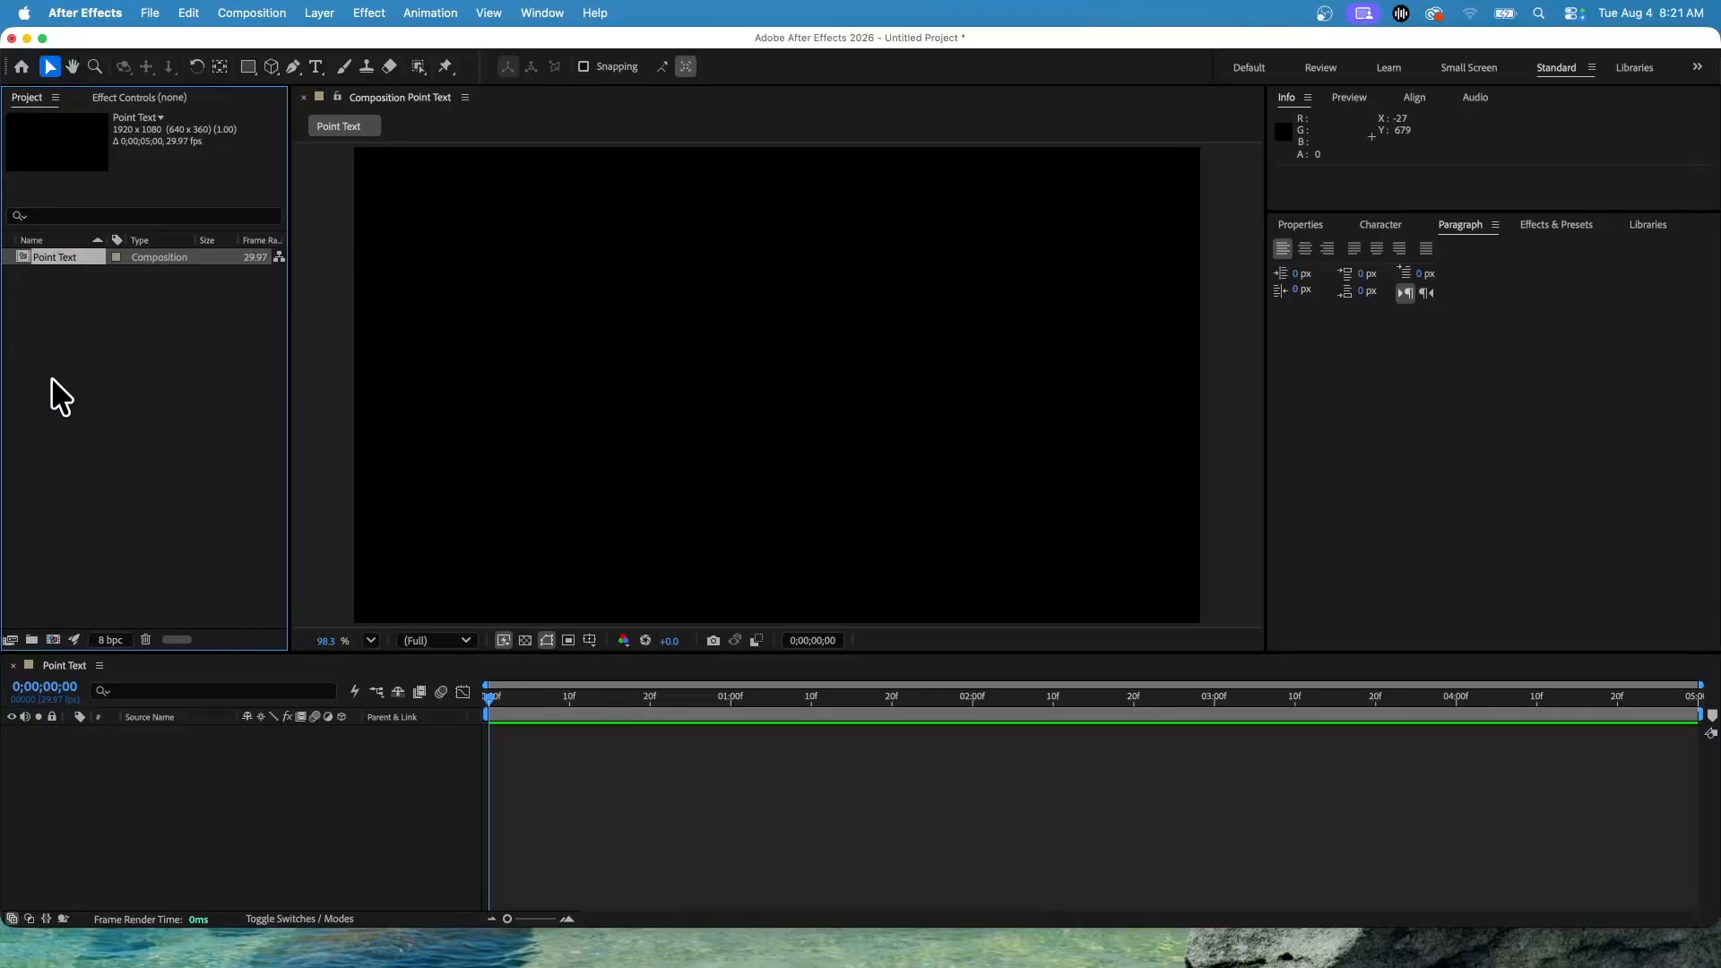
Create a new project folder named Comps.
click(39, 636)
text(C)
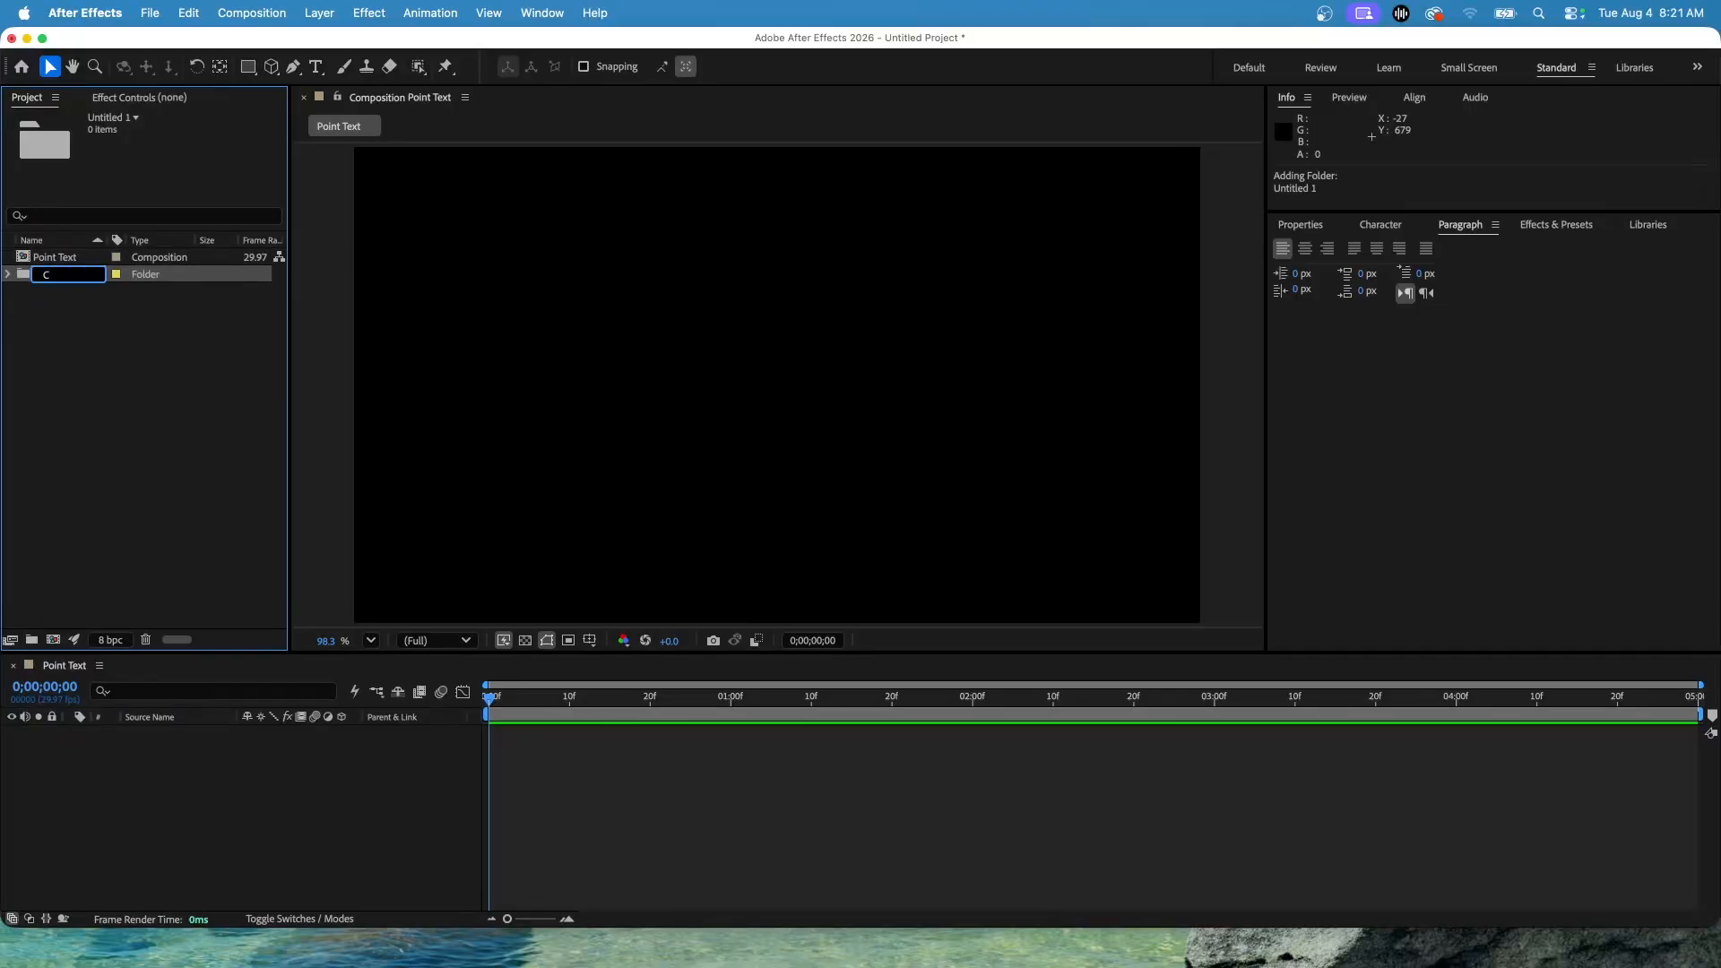
text(omps)
key(Return)
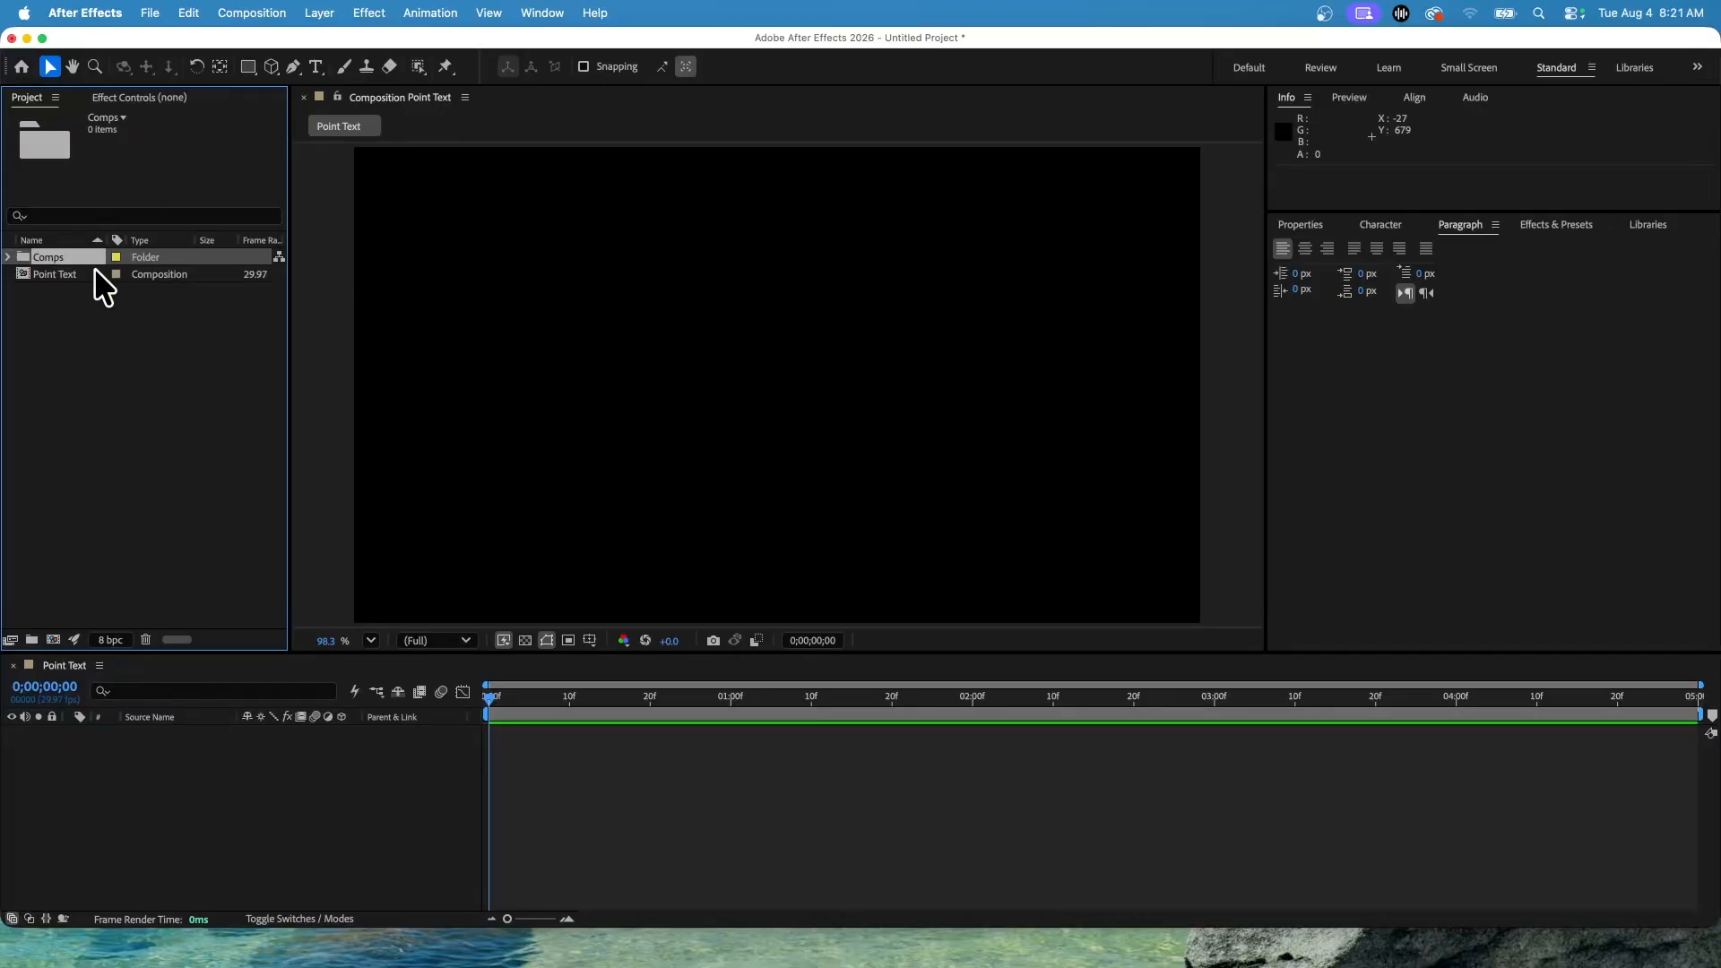
Move the Point Text composition into the Comps folder and expand the folder.
mouse_move(68, 279)
mouse_down()
mouse_move(84, 262)
mouse_move(51, 287)
mouse_move(72, 262)
mouse_move(29, 276)
mouse_move(67, 255)
mouse_up()
click(9, 257)
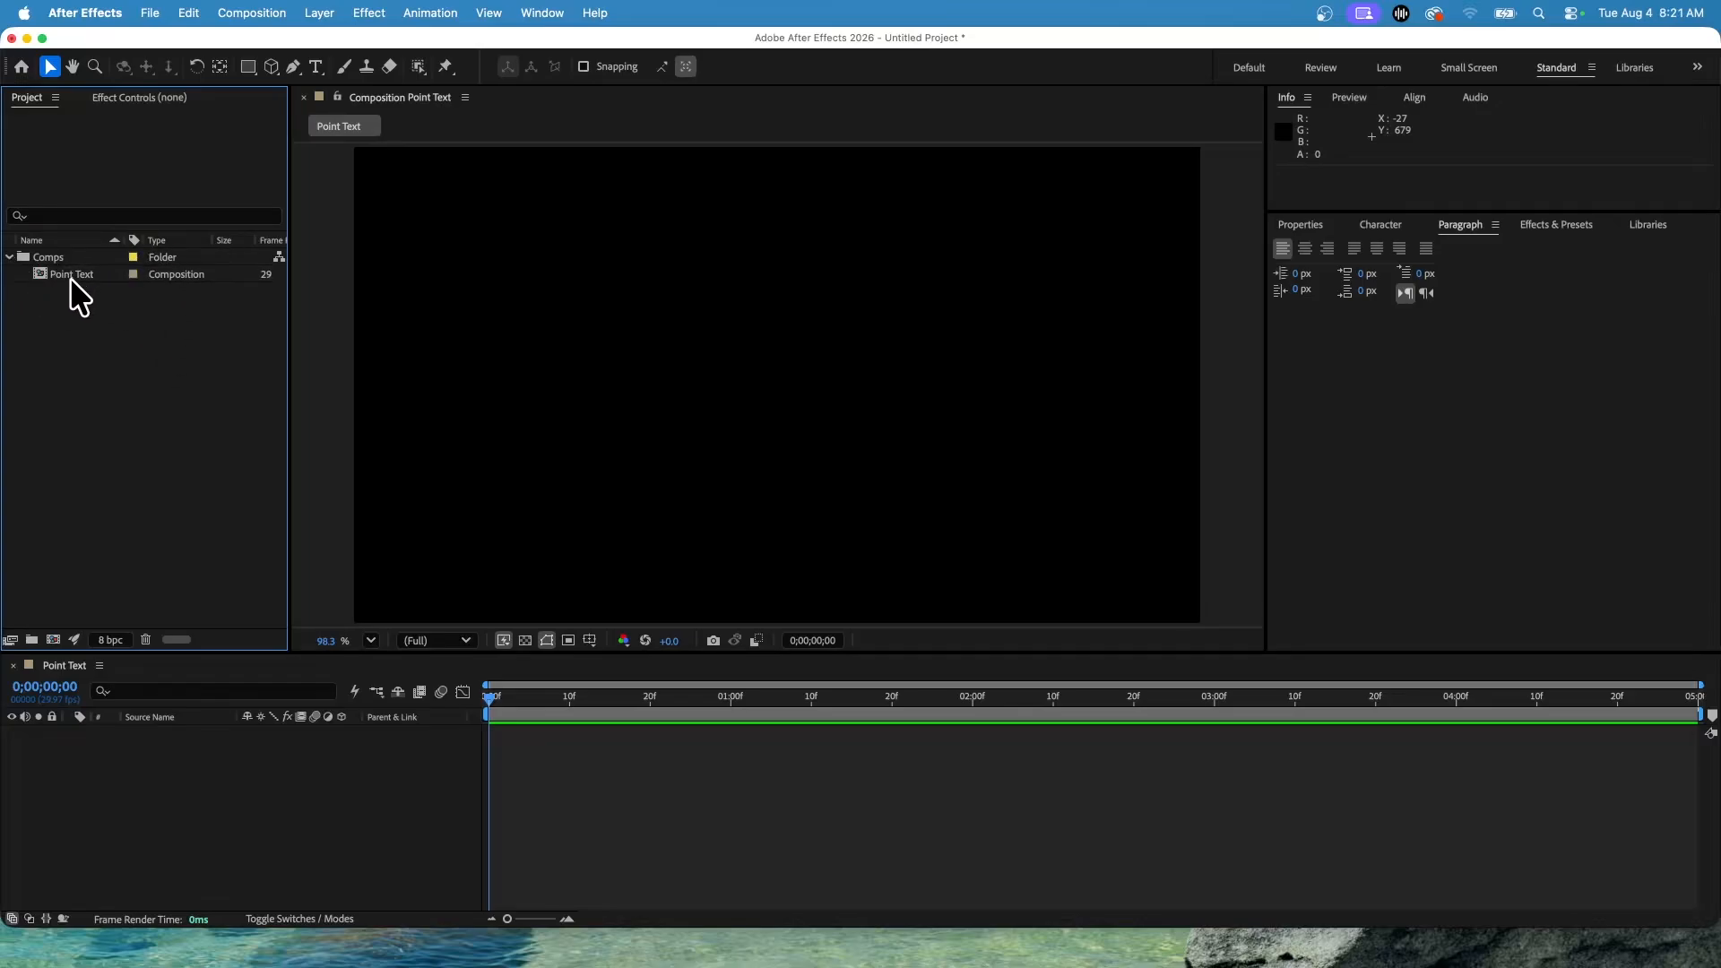
Start a new solid layer named BG and set it to the composition size.
scroll(769, 459, down, 3)
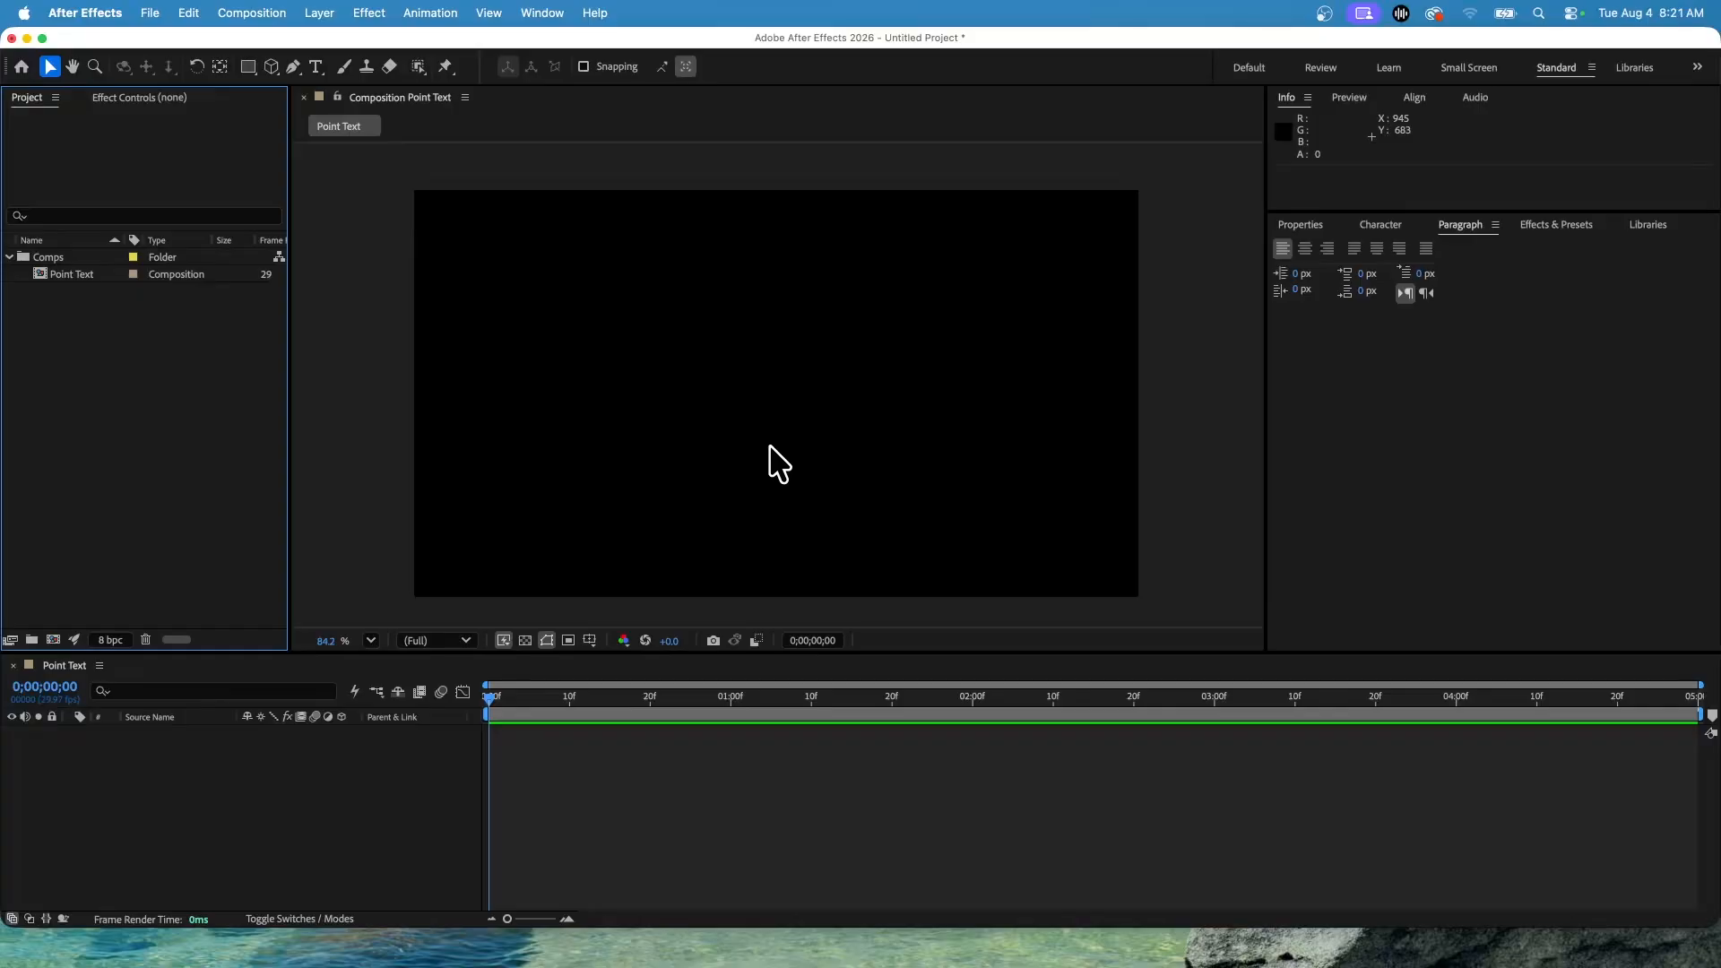
click(320, 13)
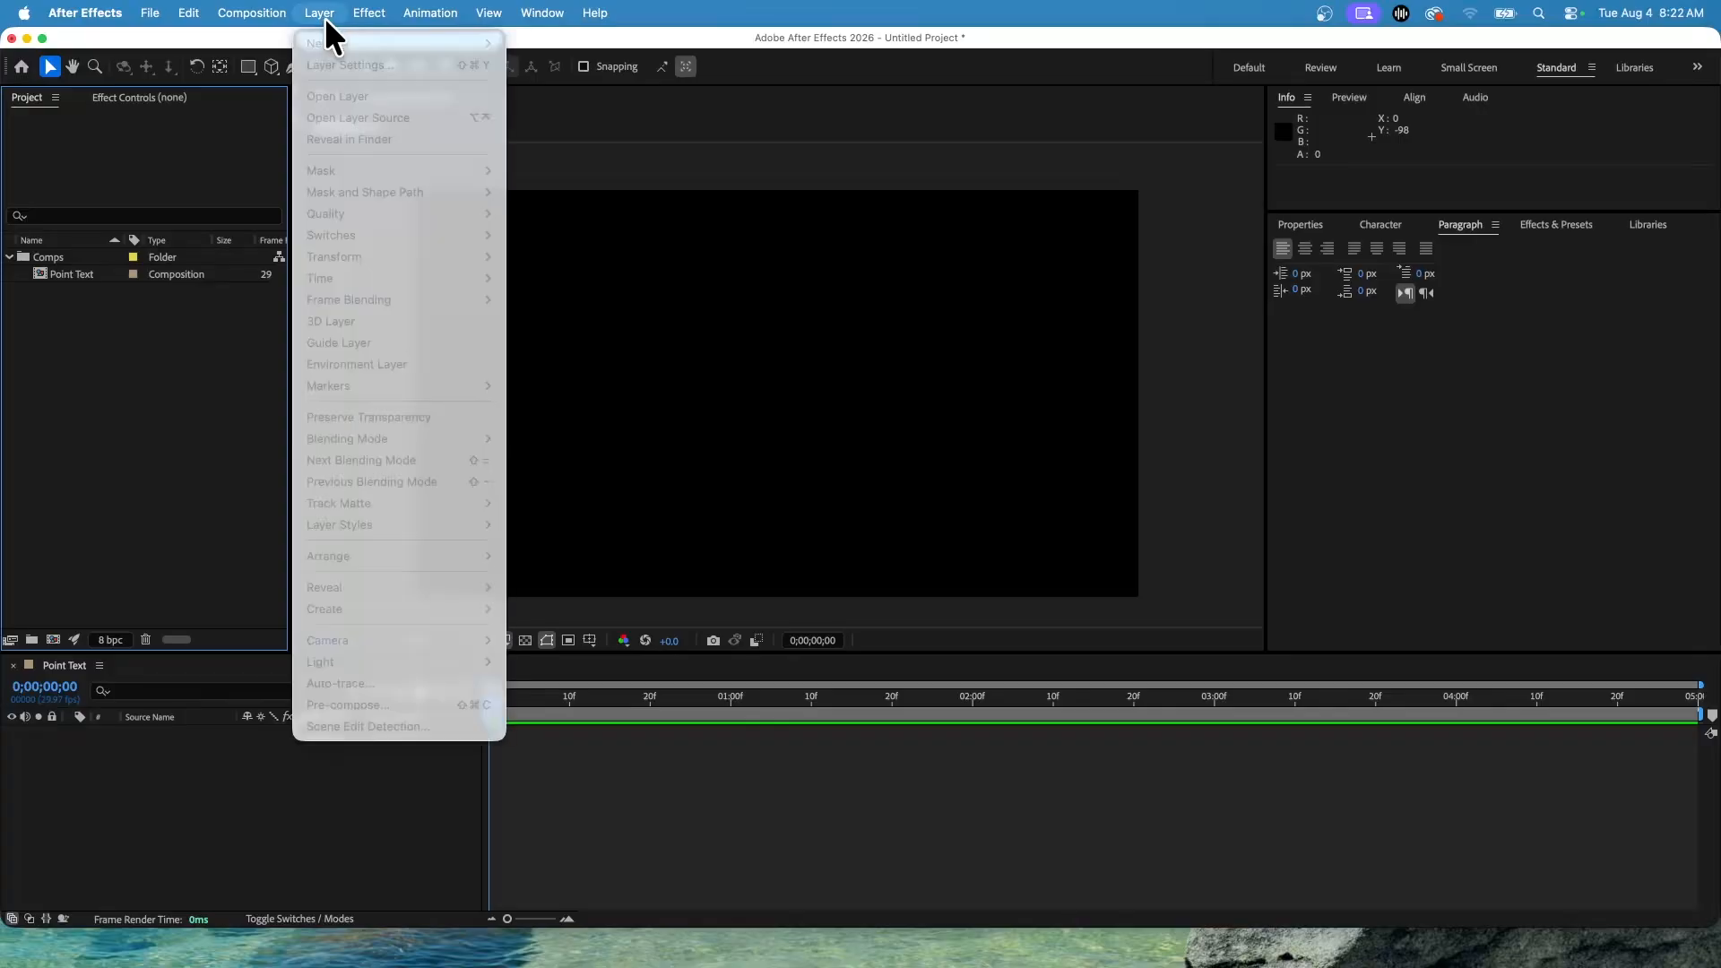
click(324, 18)
click(234, 768)
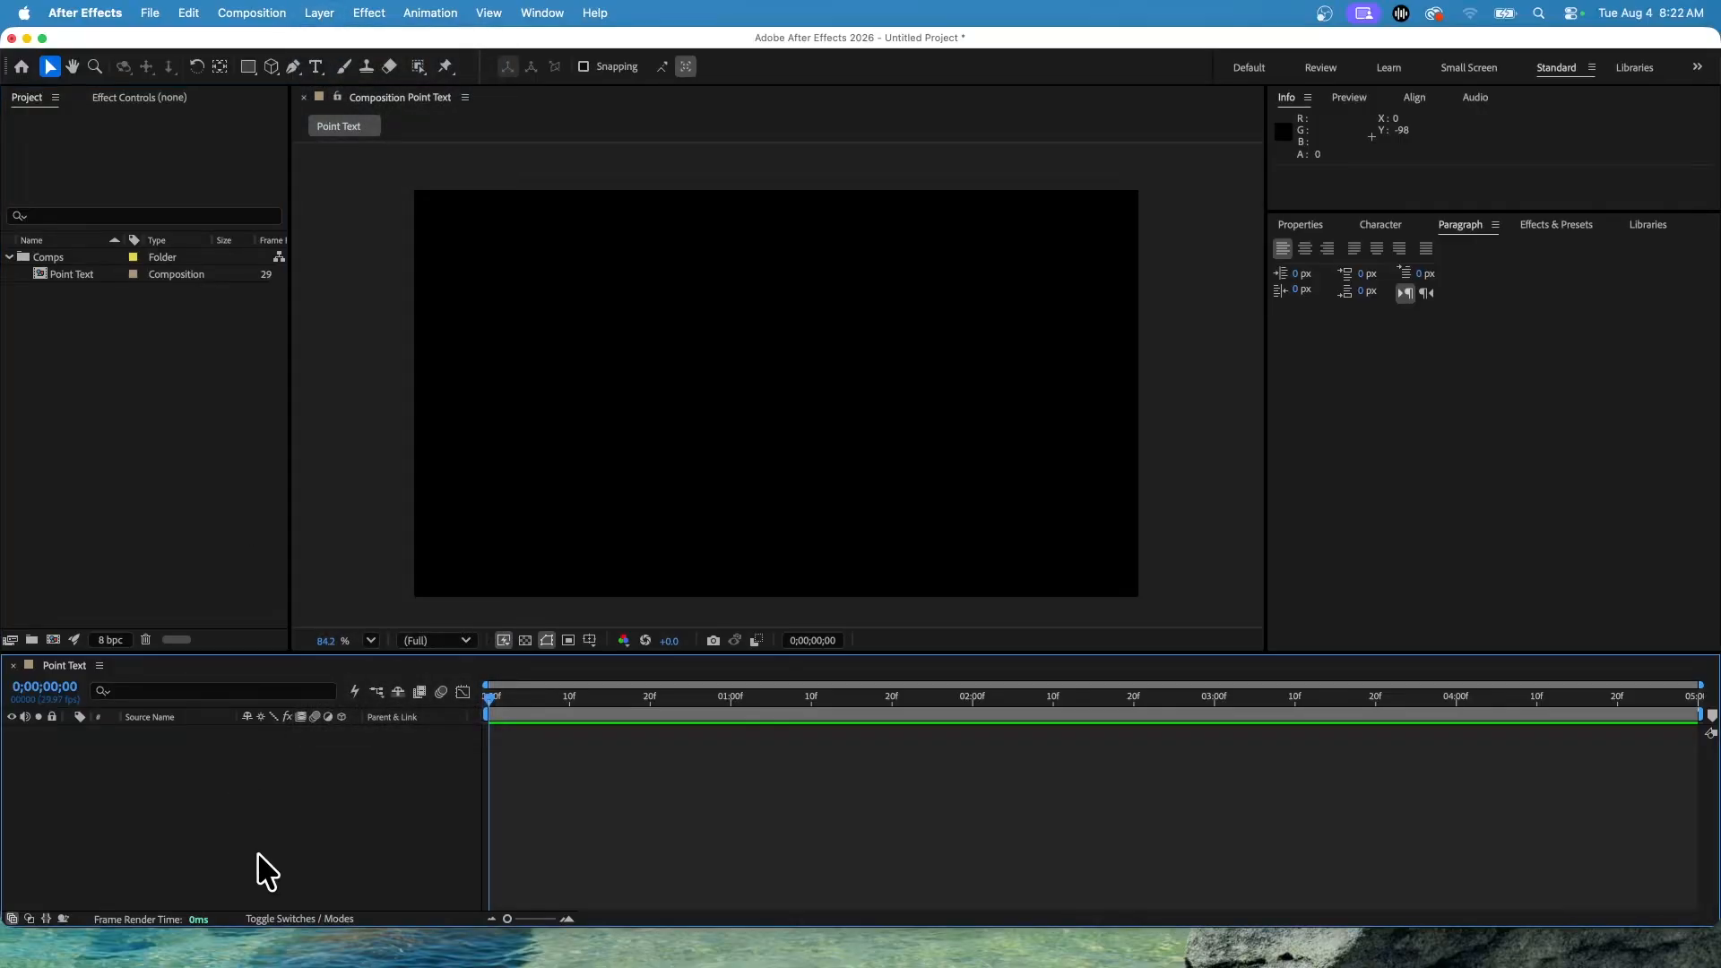
drag(627, 965, 631, 959)
click(319, 12)
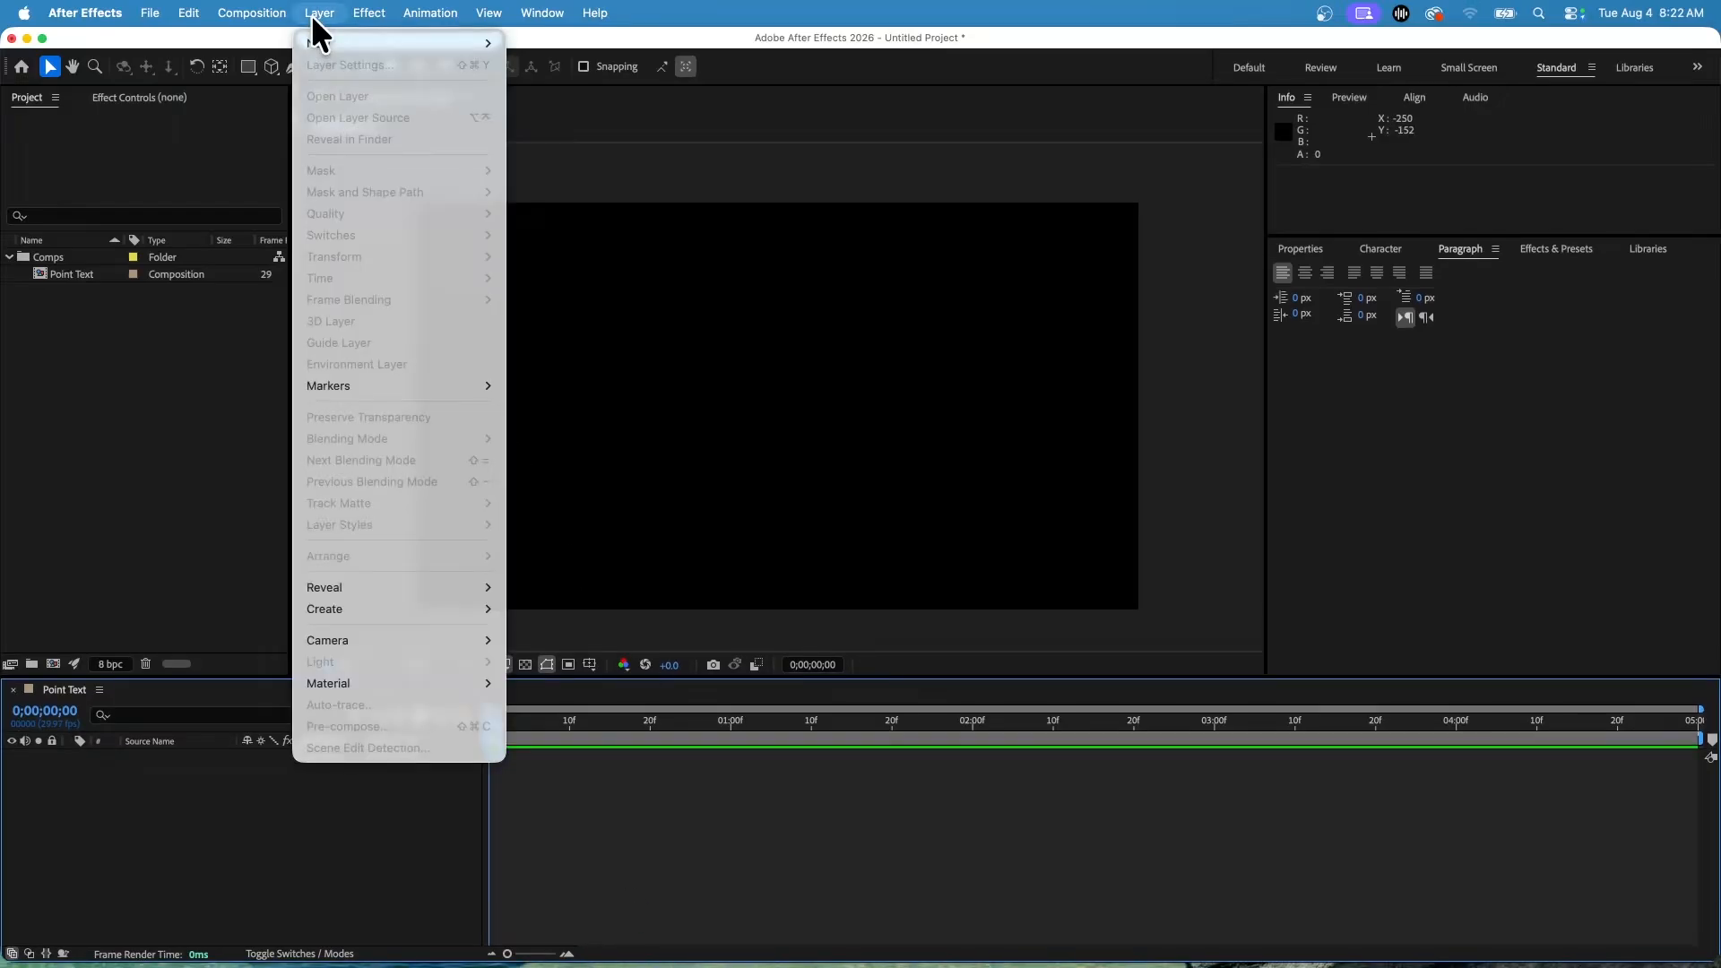
mouse_move(316, 41)
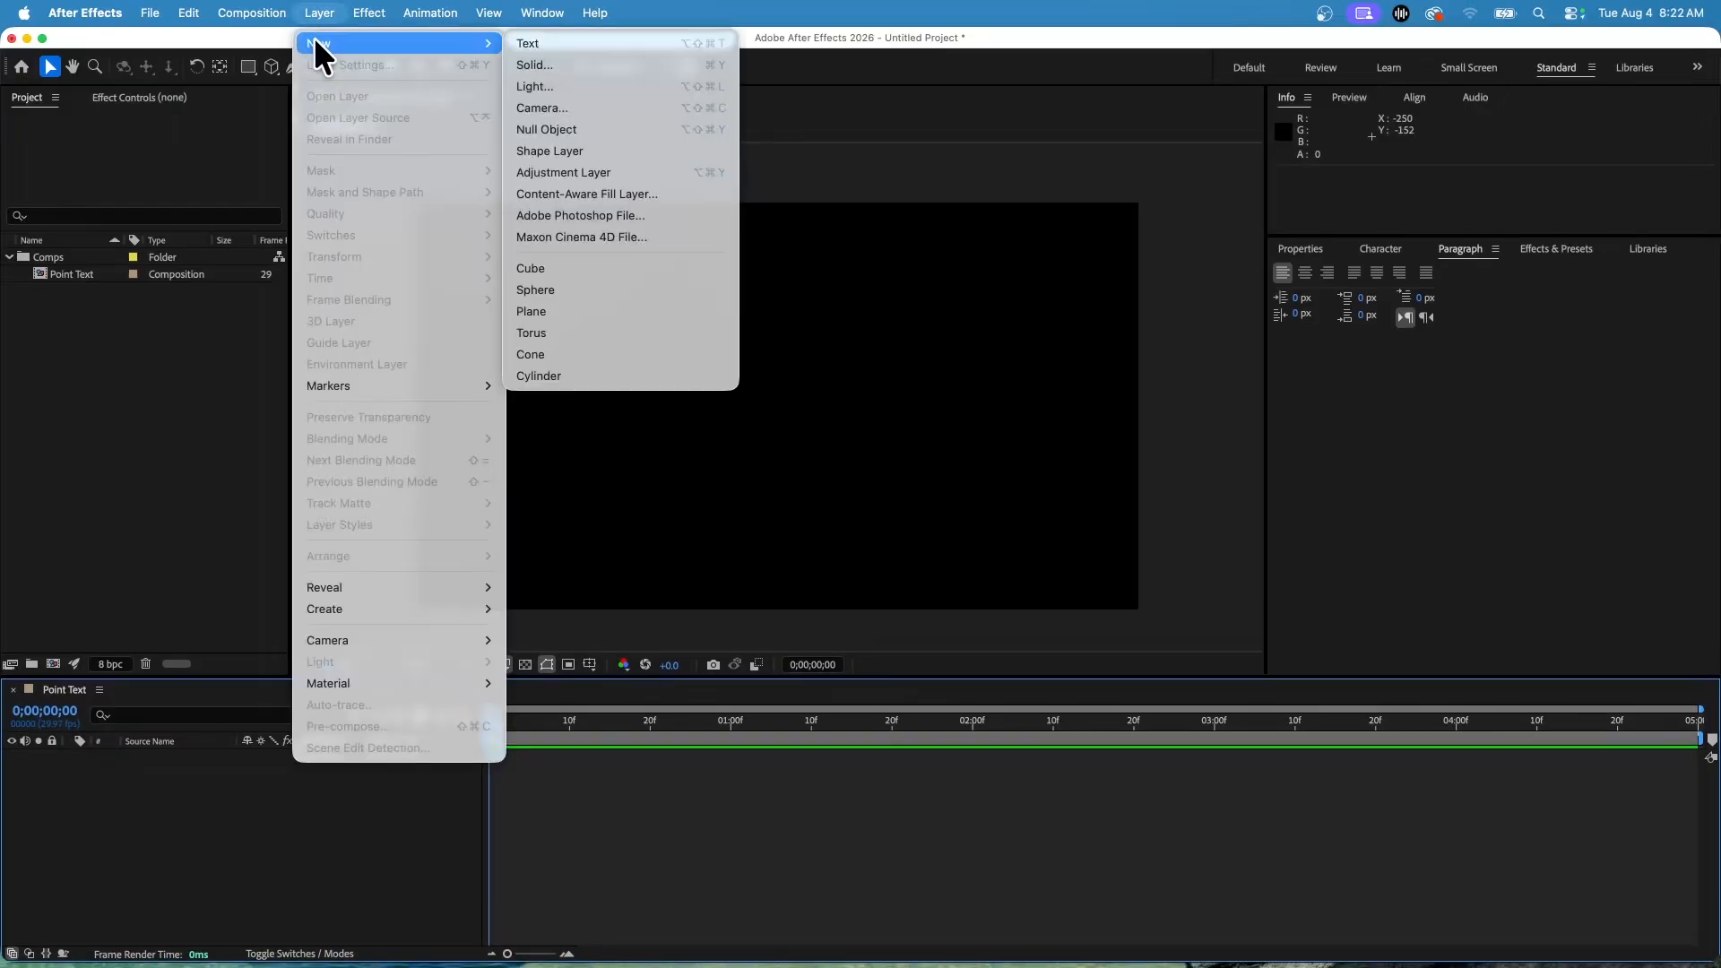
click(530, 66)
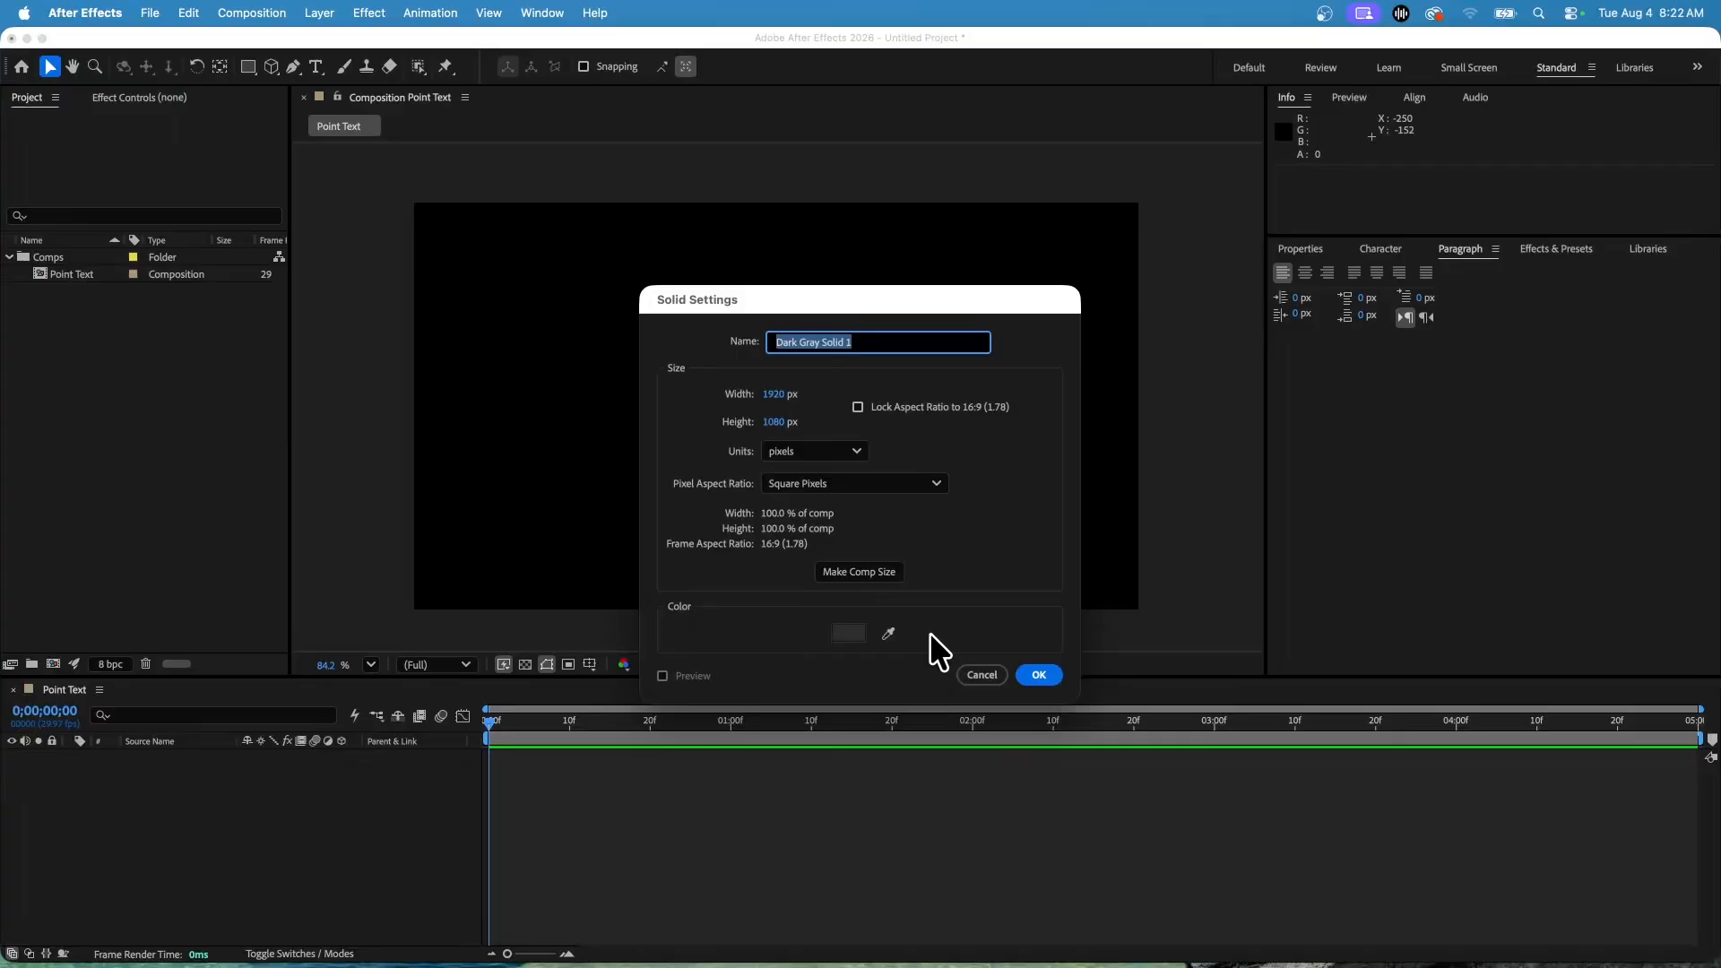
text(BG)
click(862, 576)
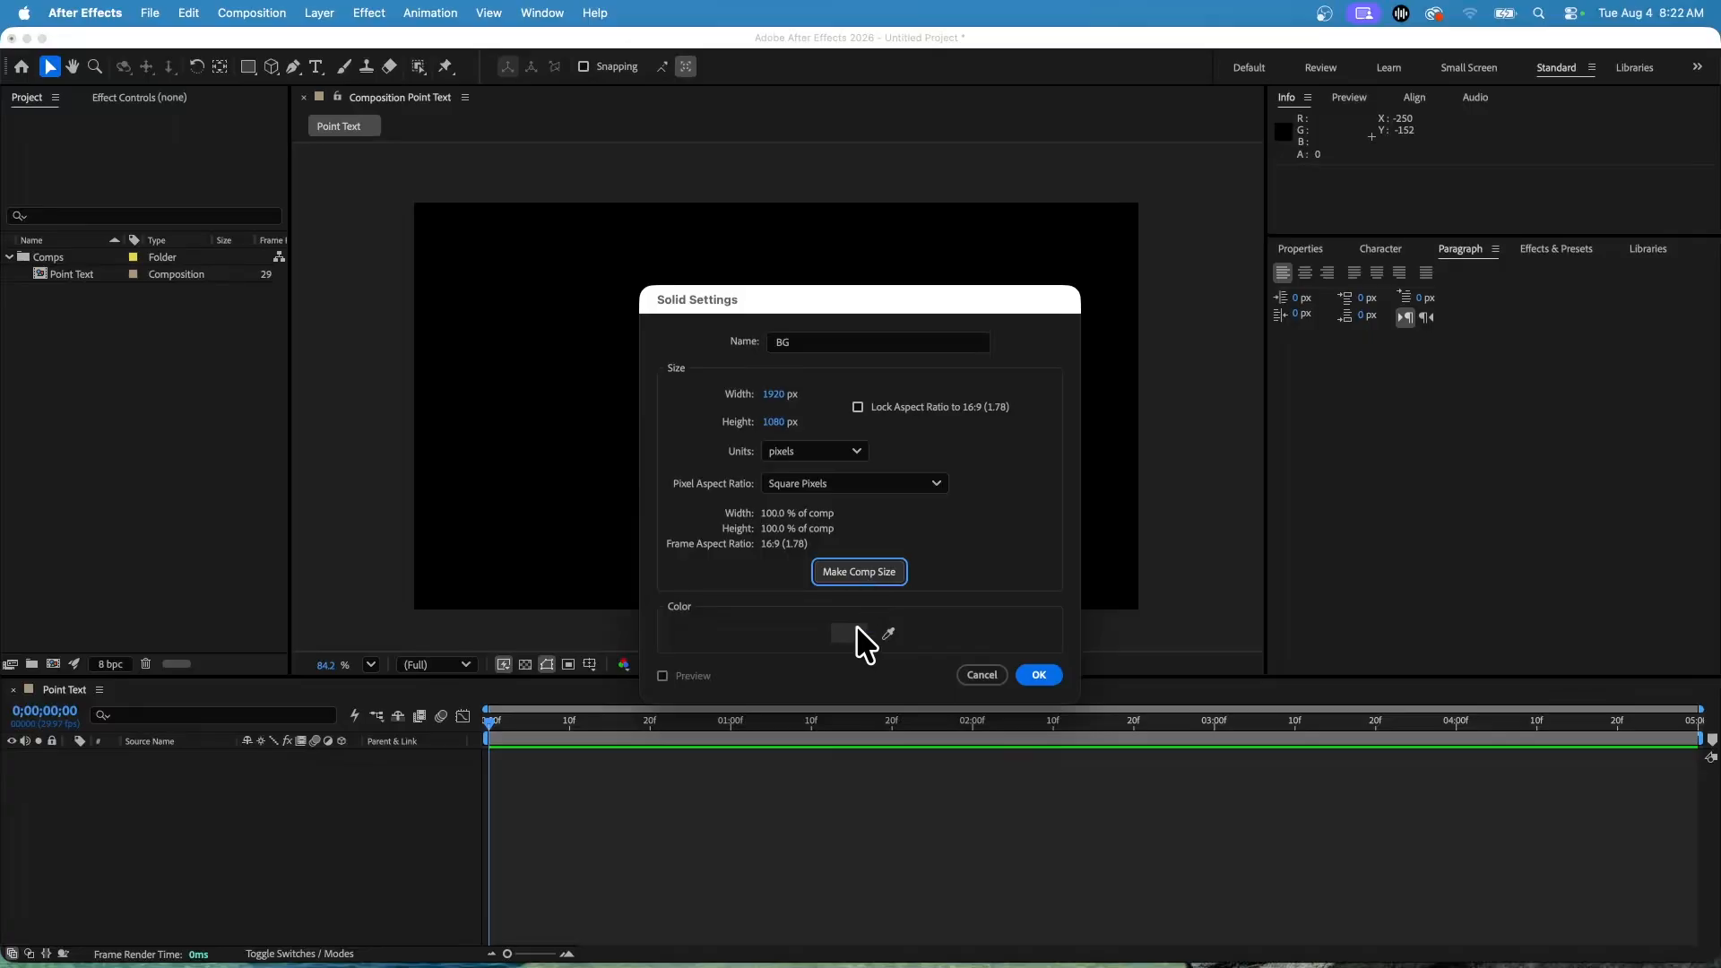
Set the solid's color to light blue 41CBF8 and create the BG solid.
click(852, 632)
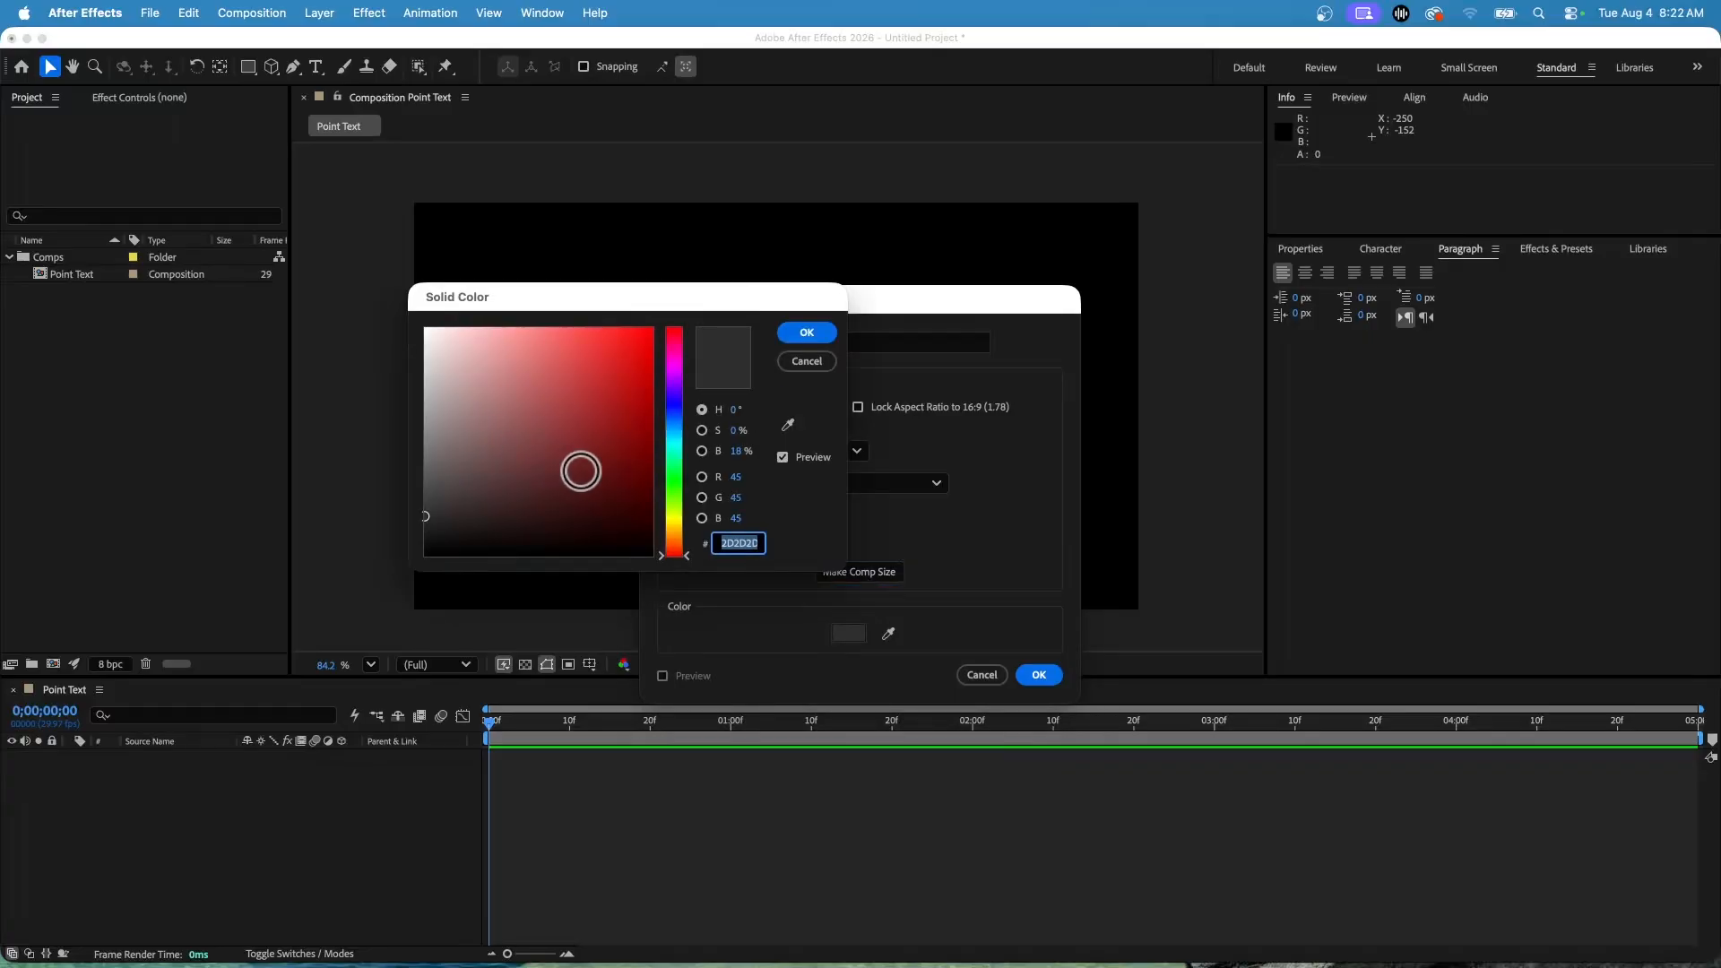
drag(683, 538, 691, 453)
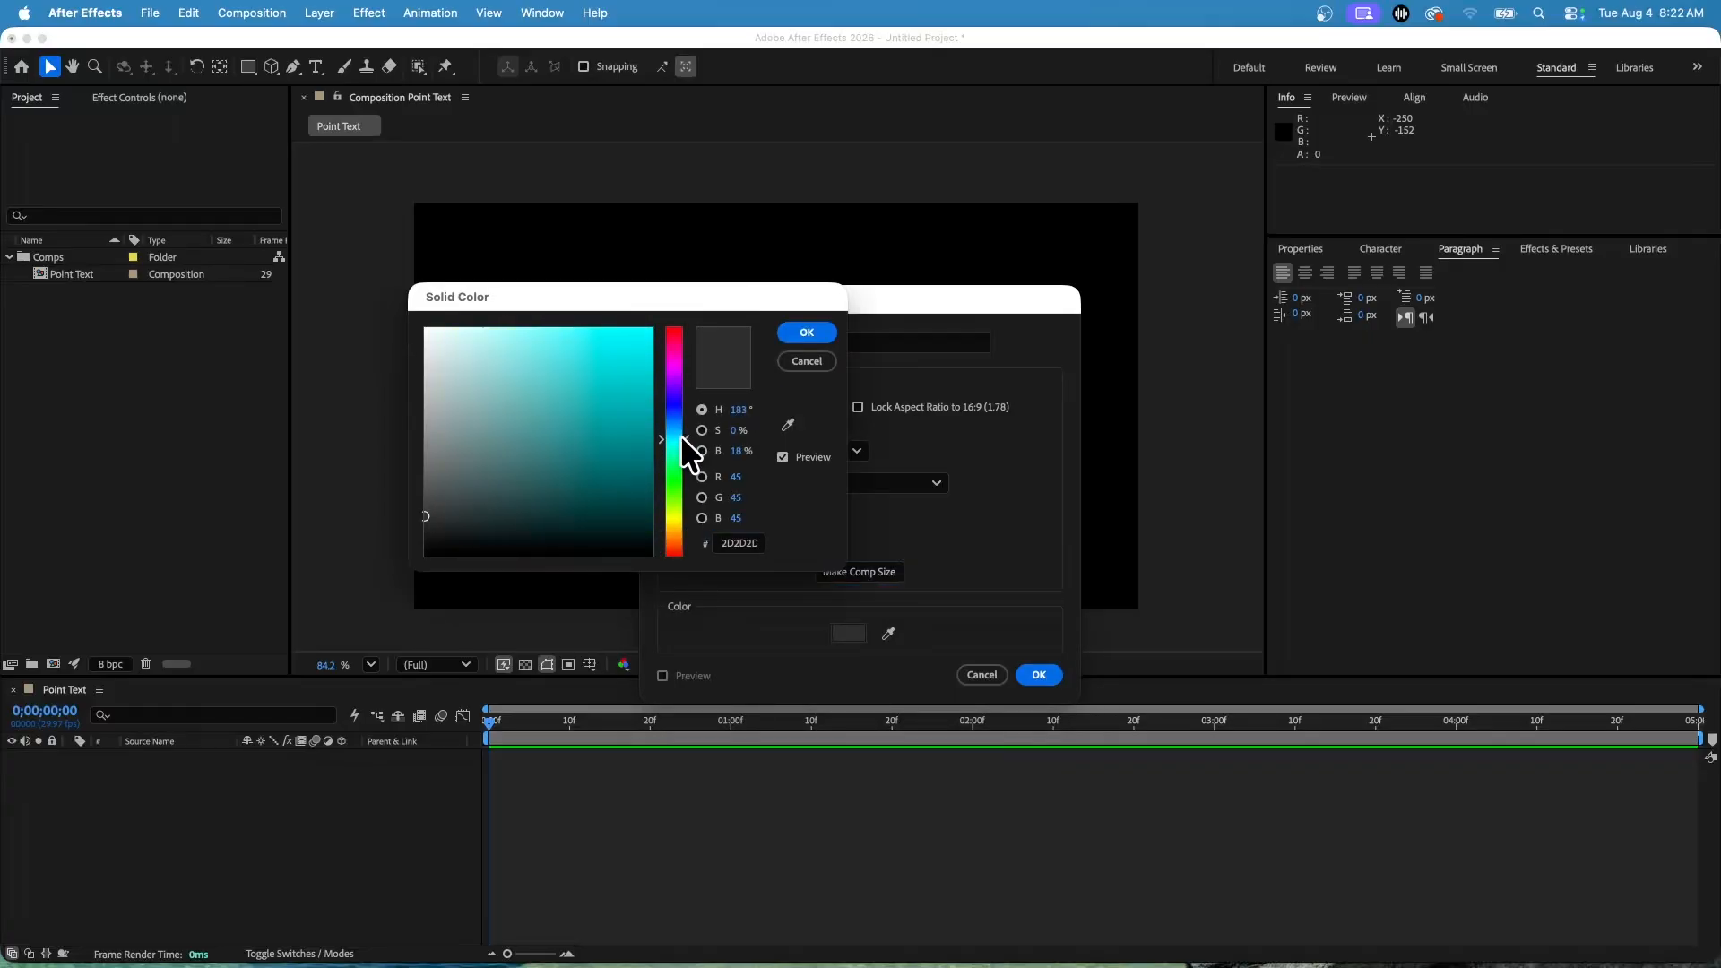
drag(521, 406, 592, 335)
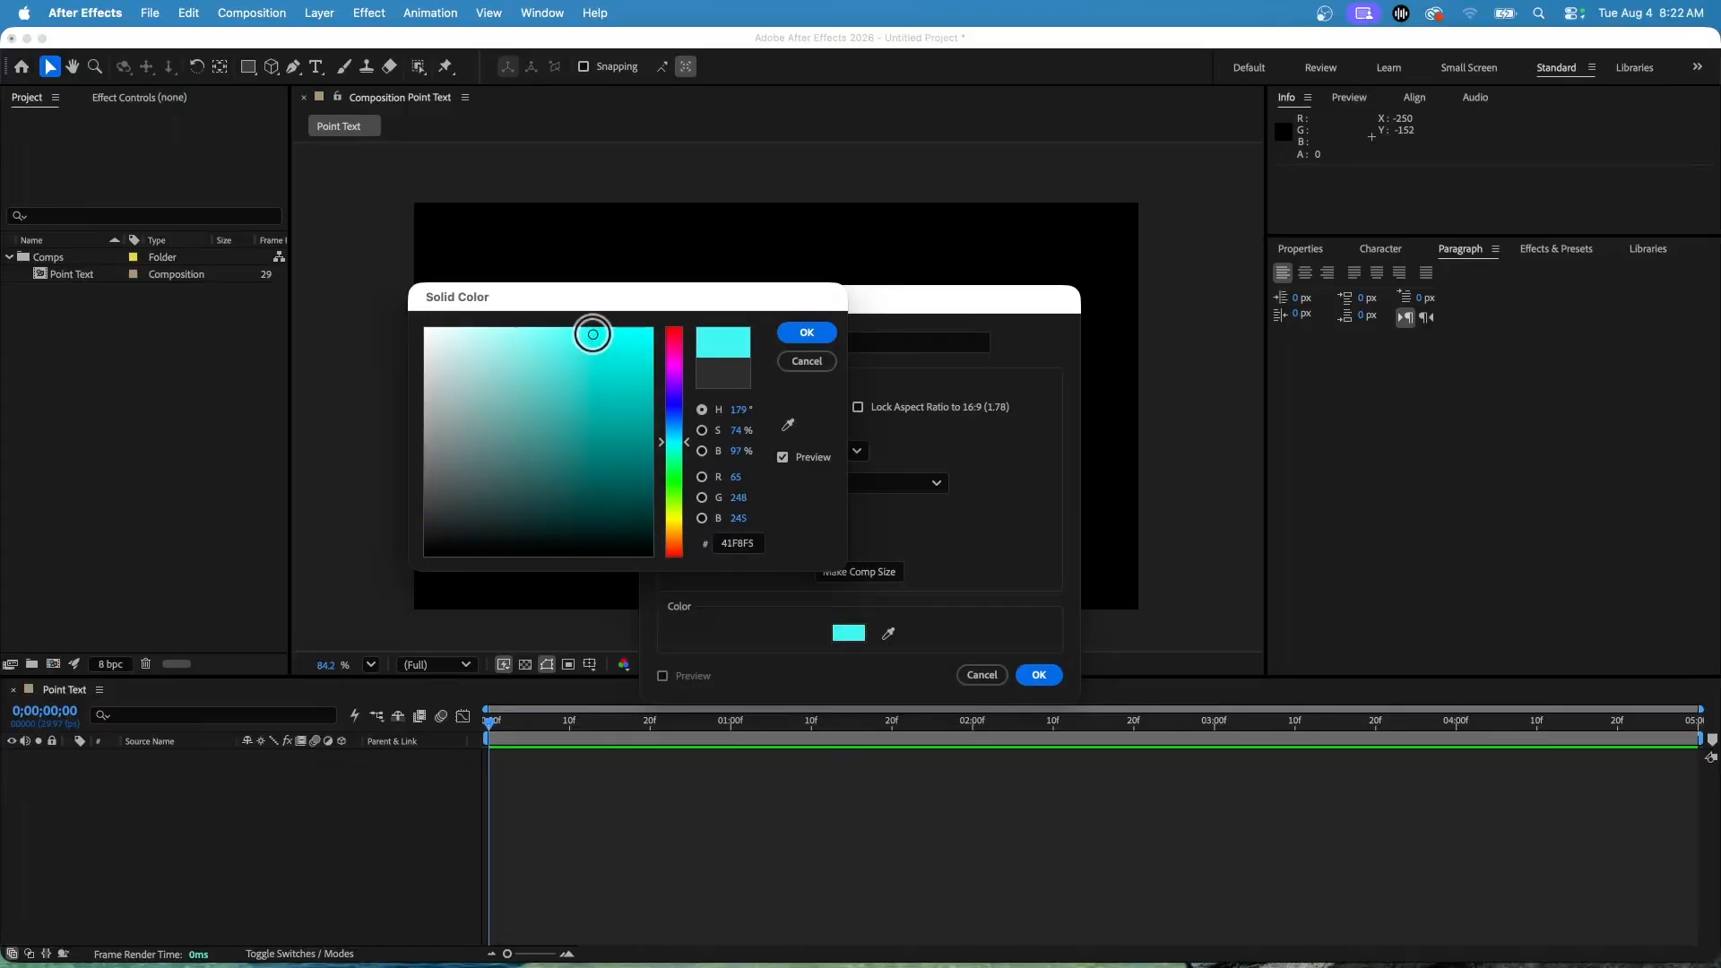
drag(685, 442, 683, 430)
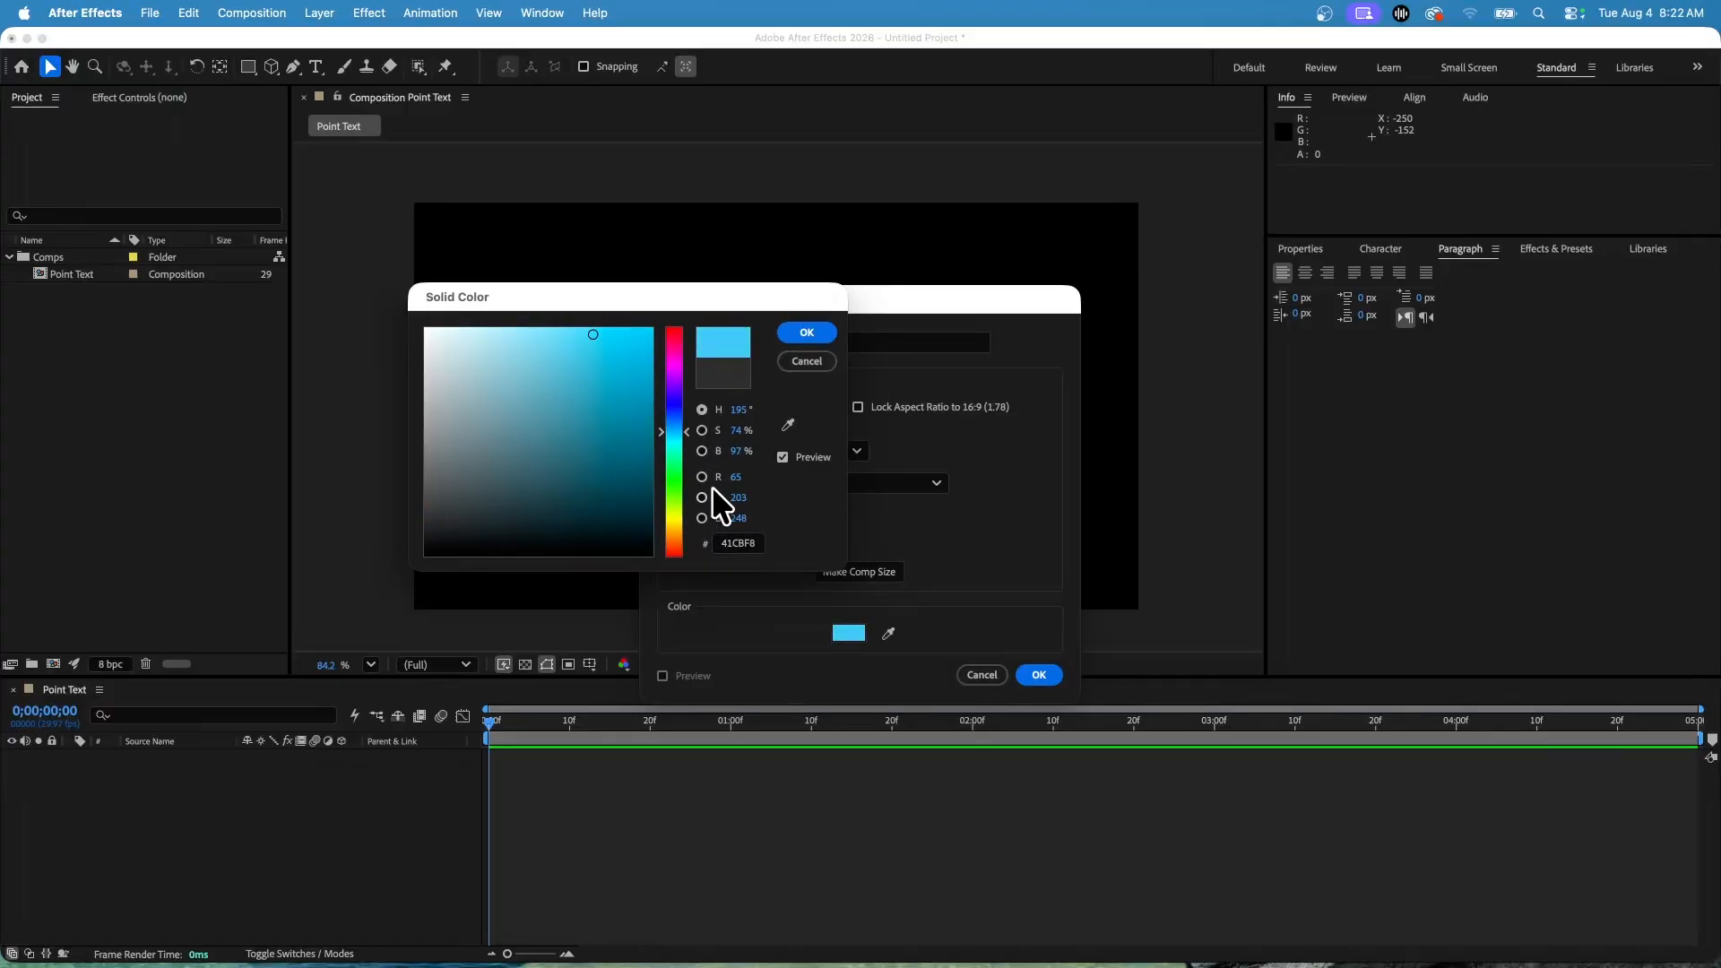
click(809, 333)
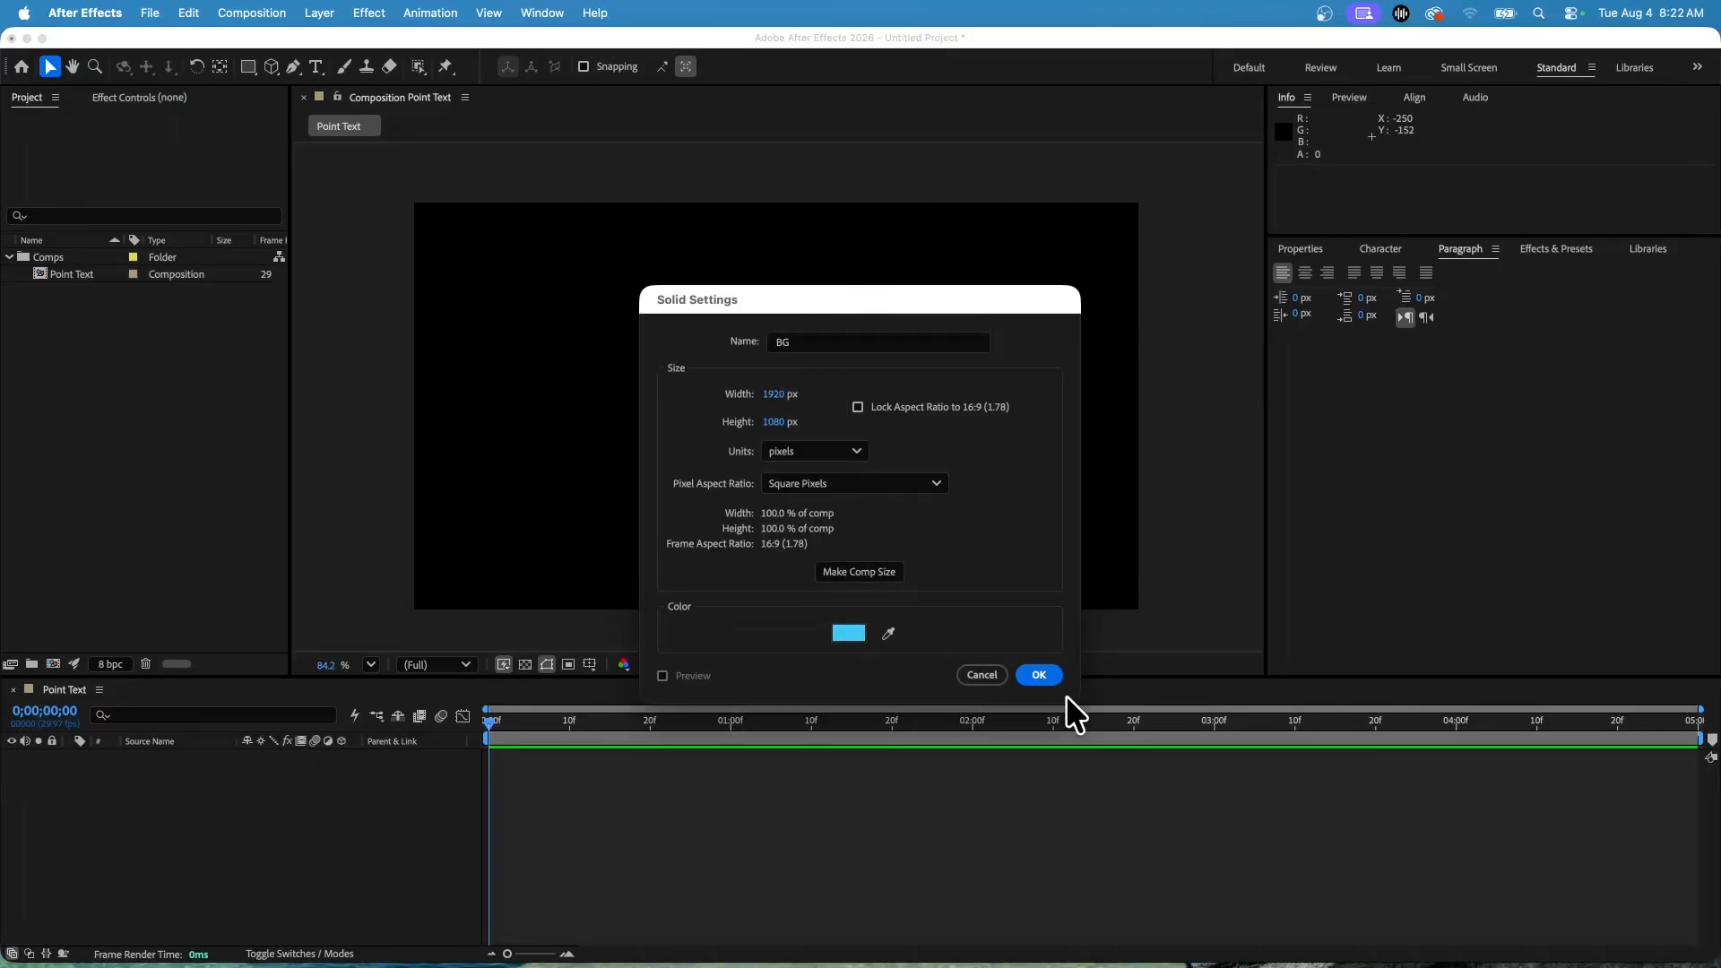
click(1039, 674)
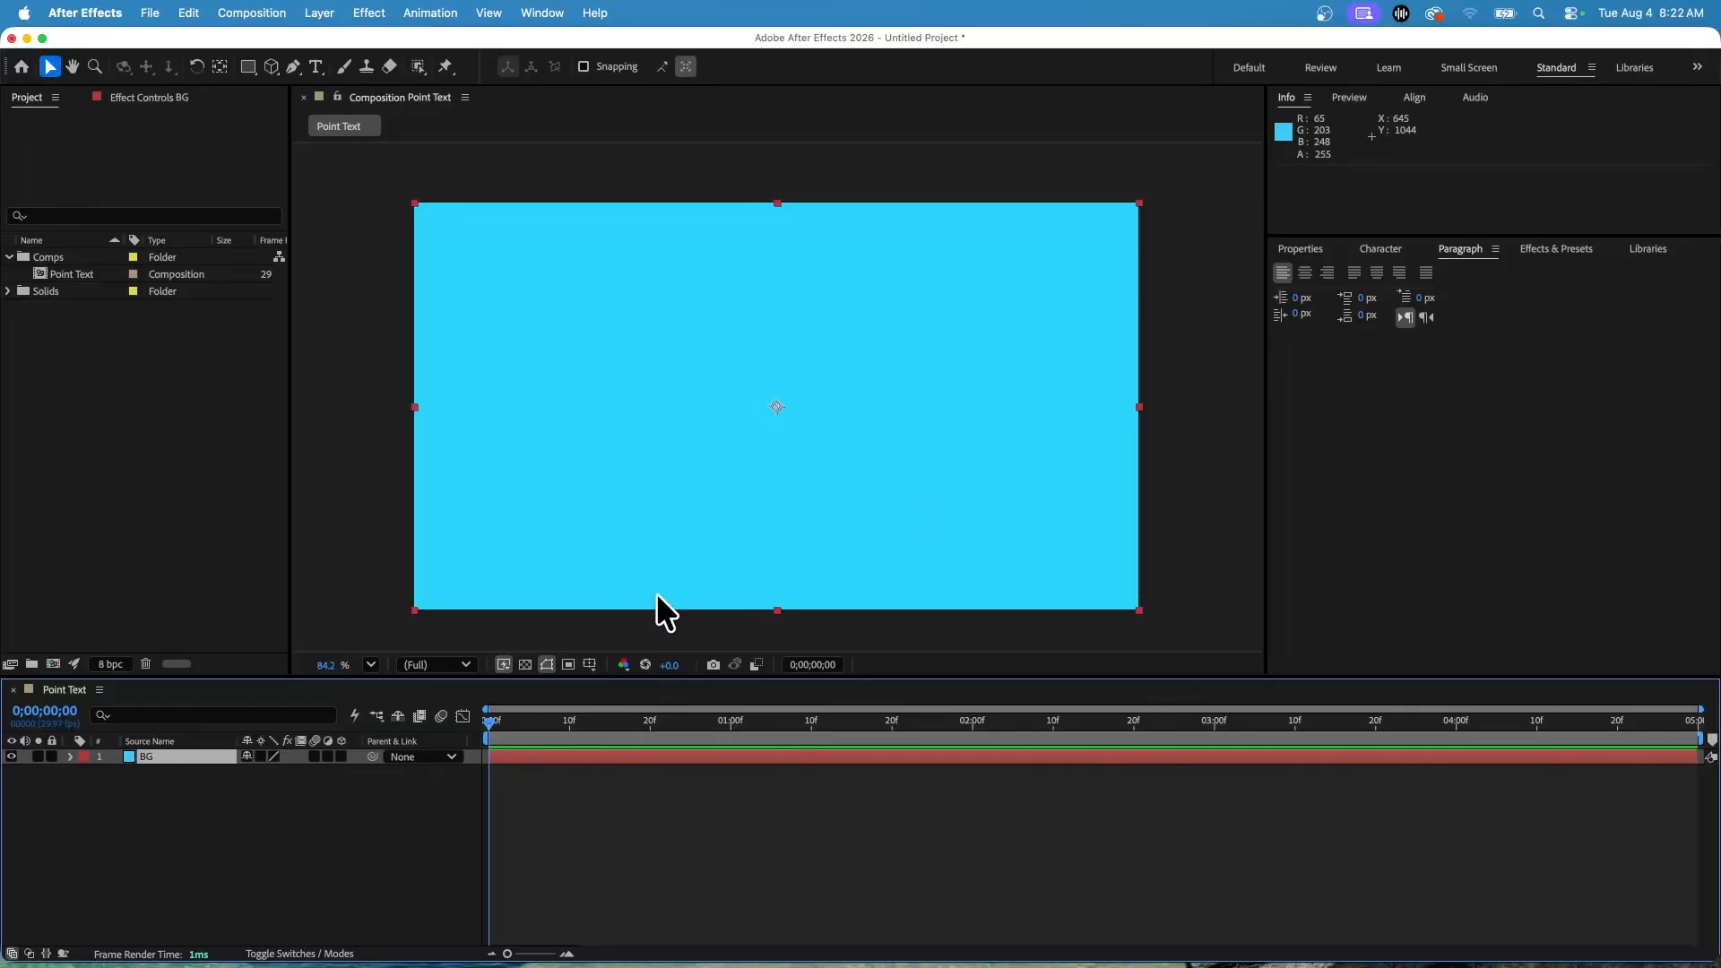
Lock the BG solid layer.
drag(414, 202, 362, 187)
key(super+z)
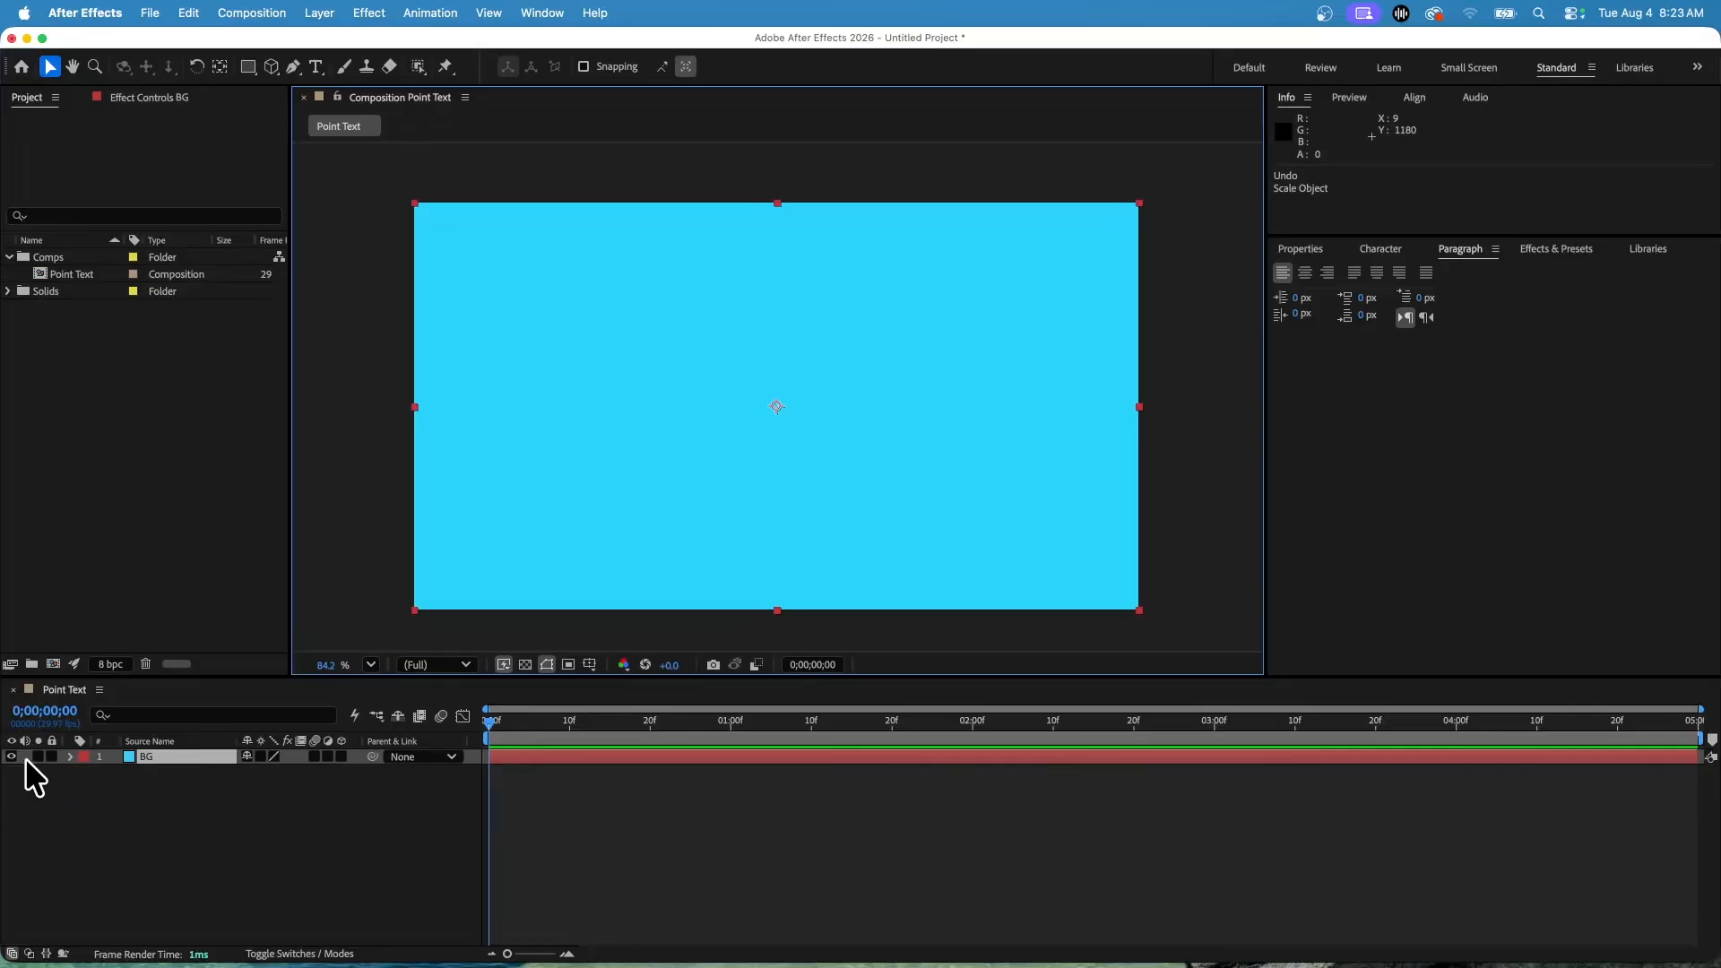
click(51, 756)
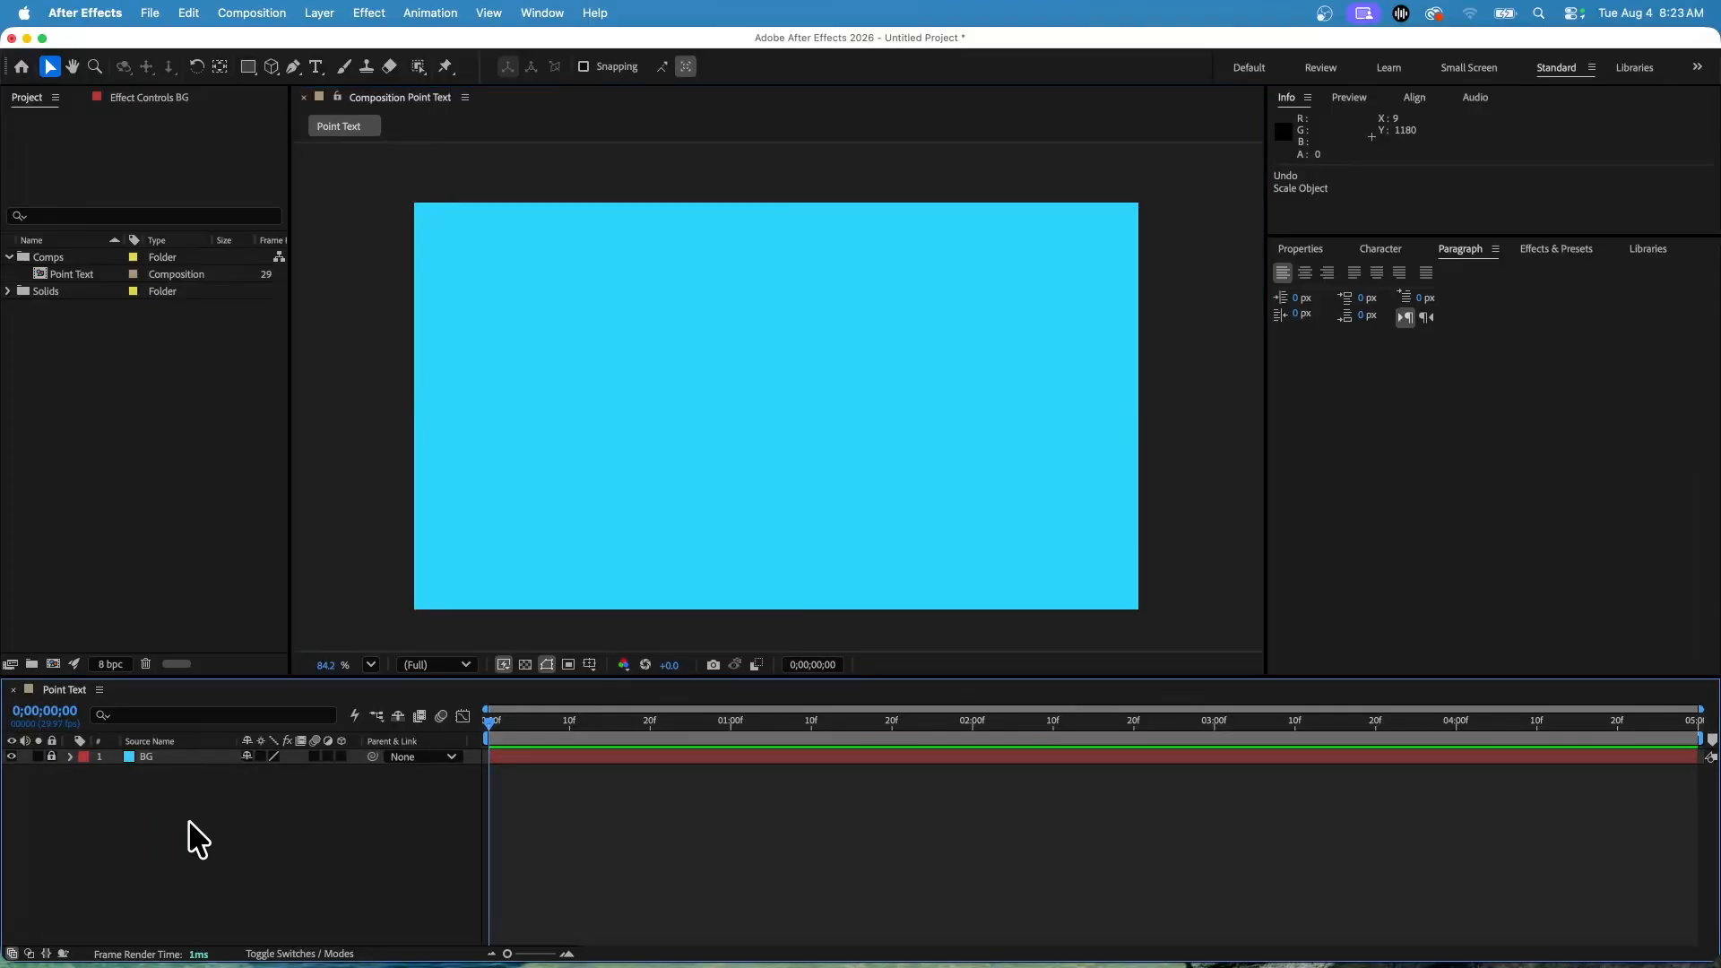
Create a point text layer reading Point Text with the Horizontal Type Tool in the composition.
click(702, 438)
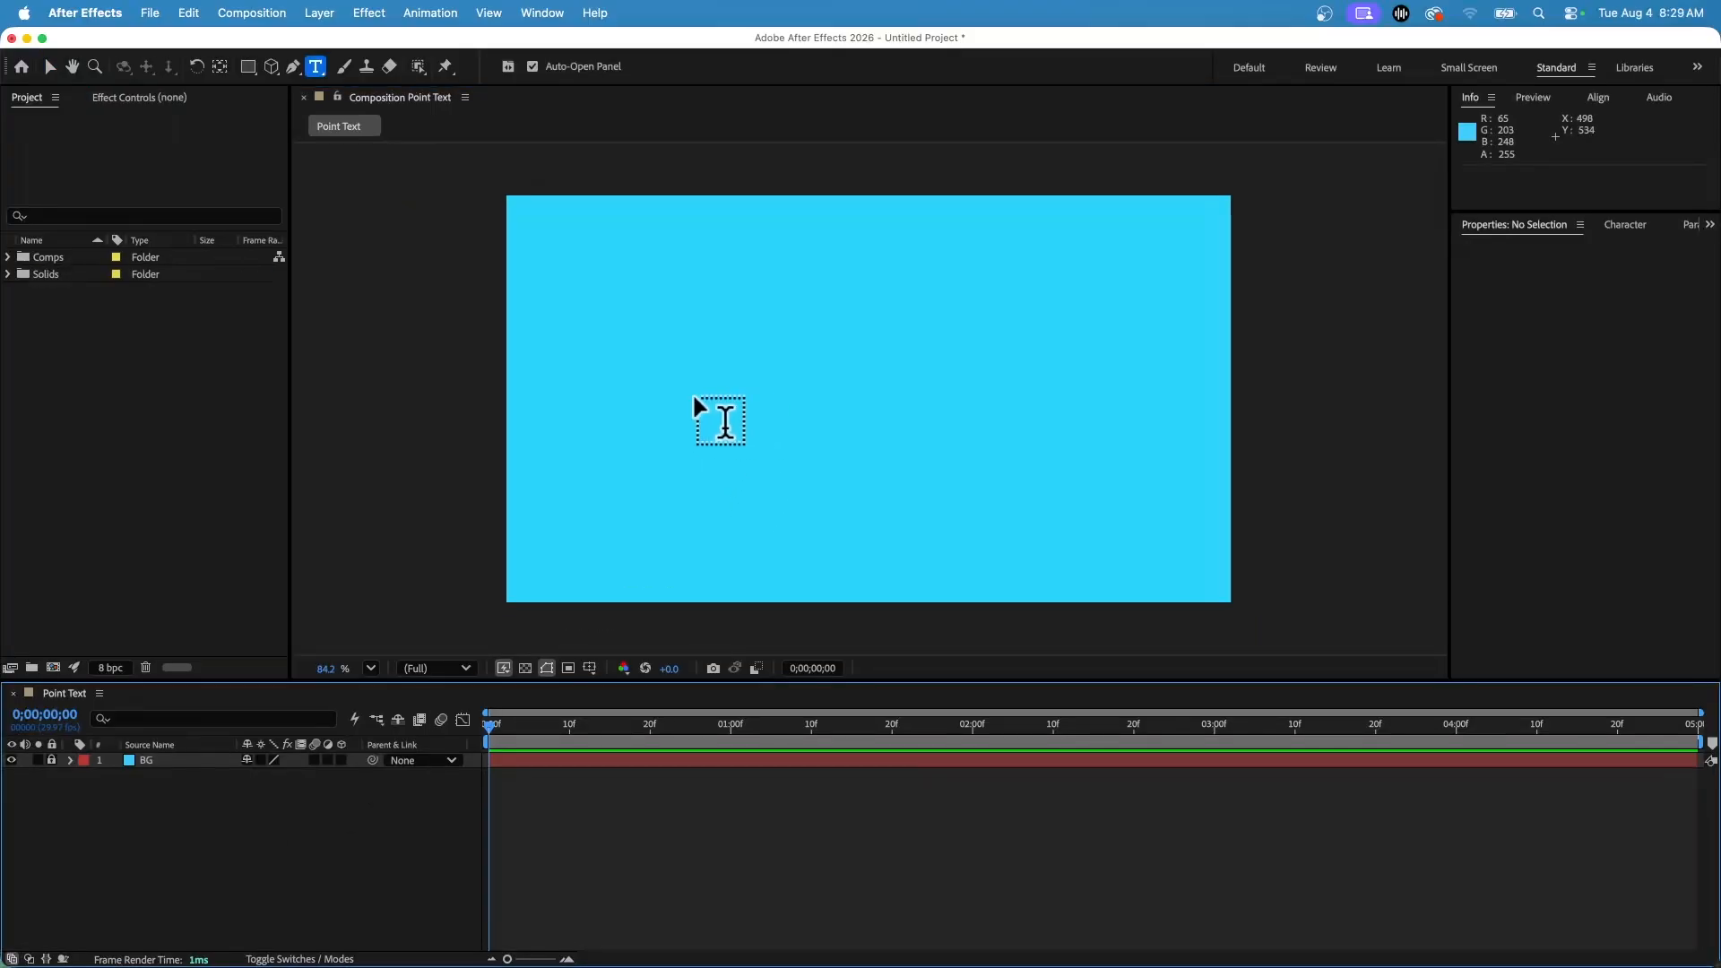
click(314, 68)
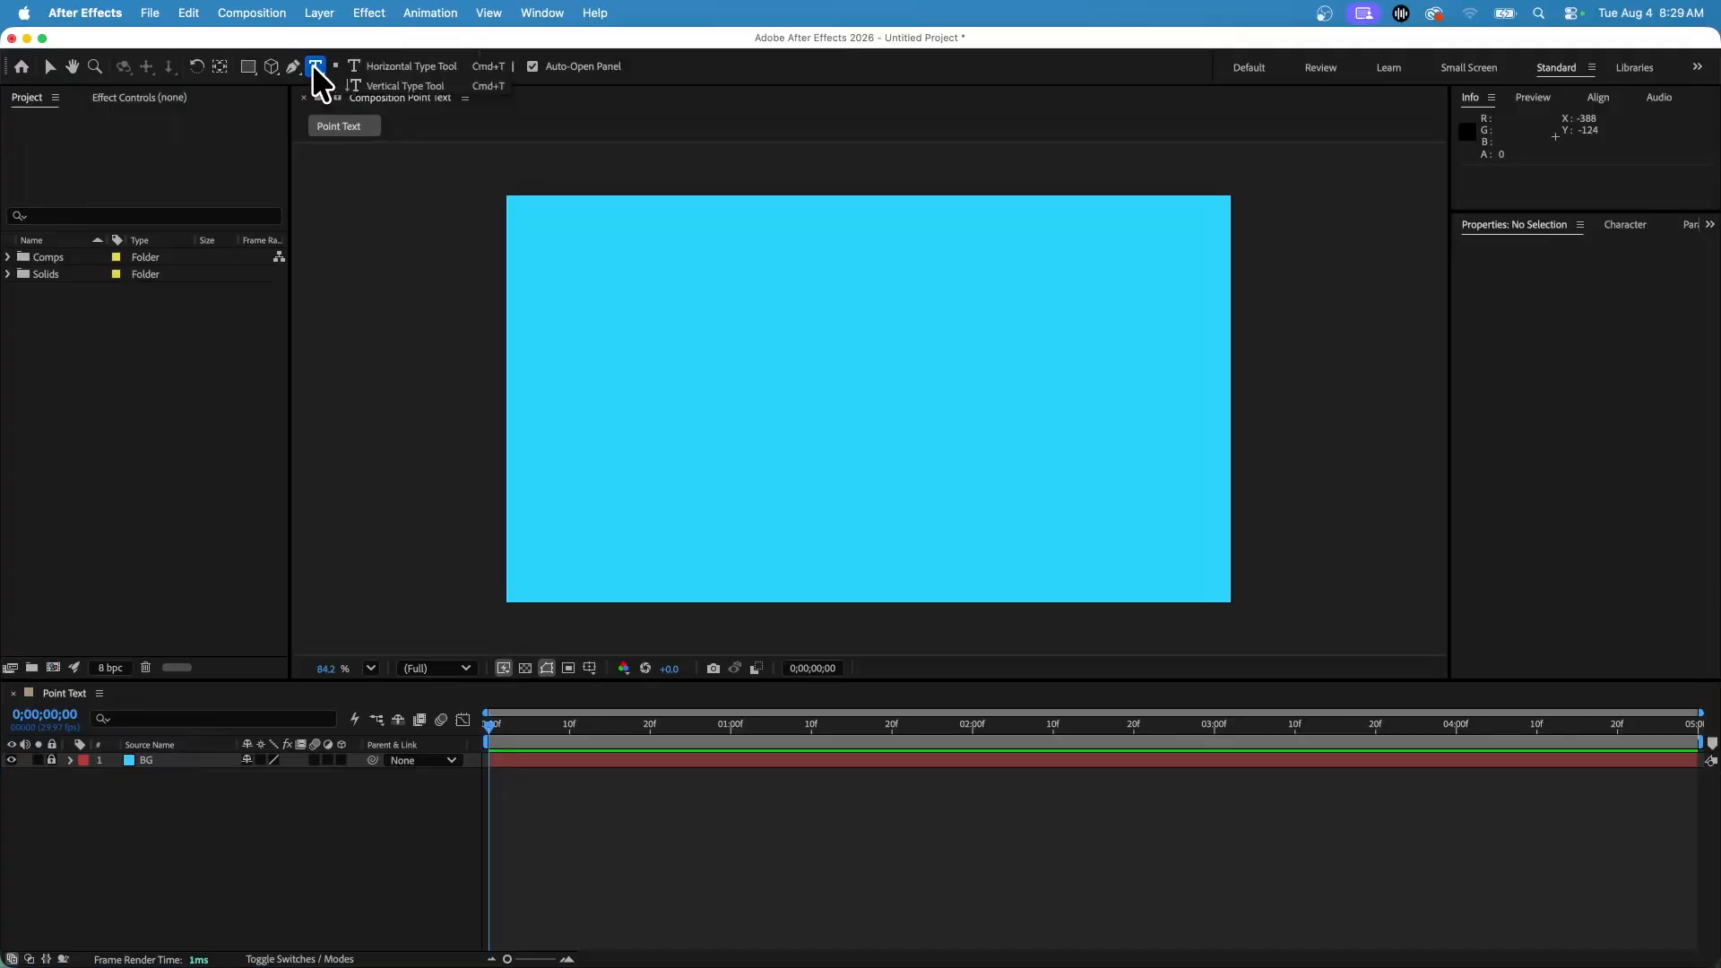
click(410, 65)
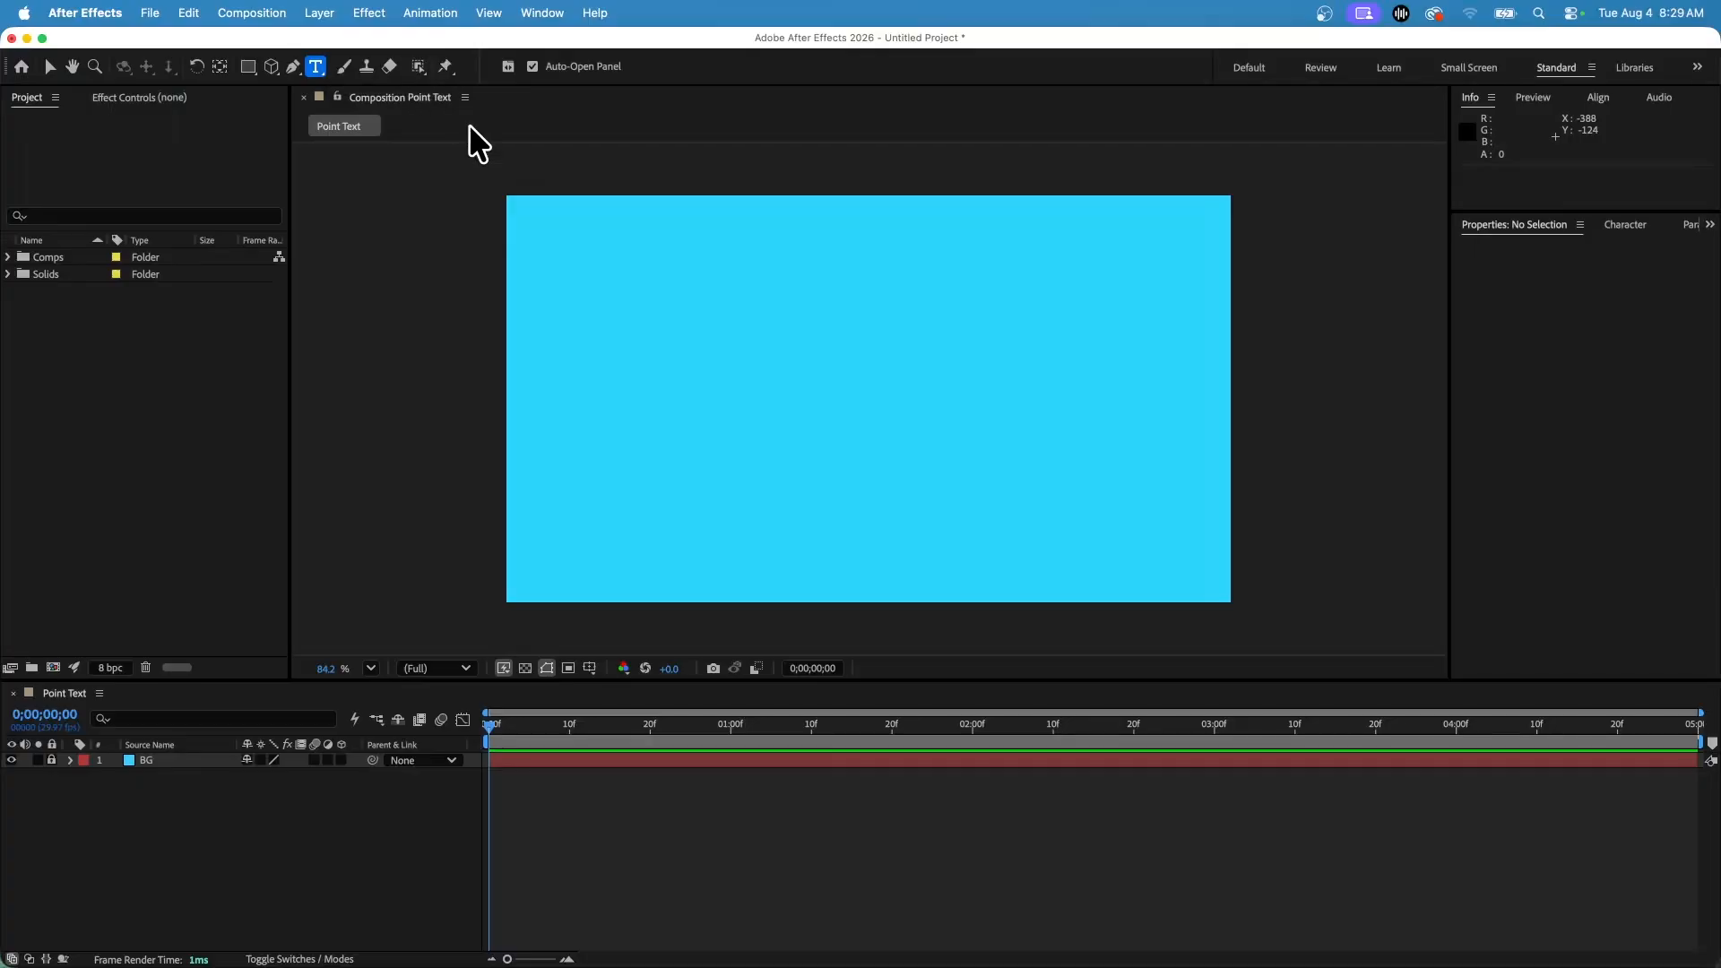
click(663, 387)
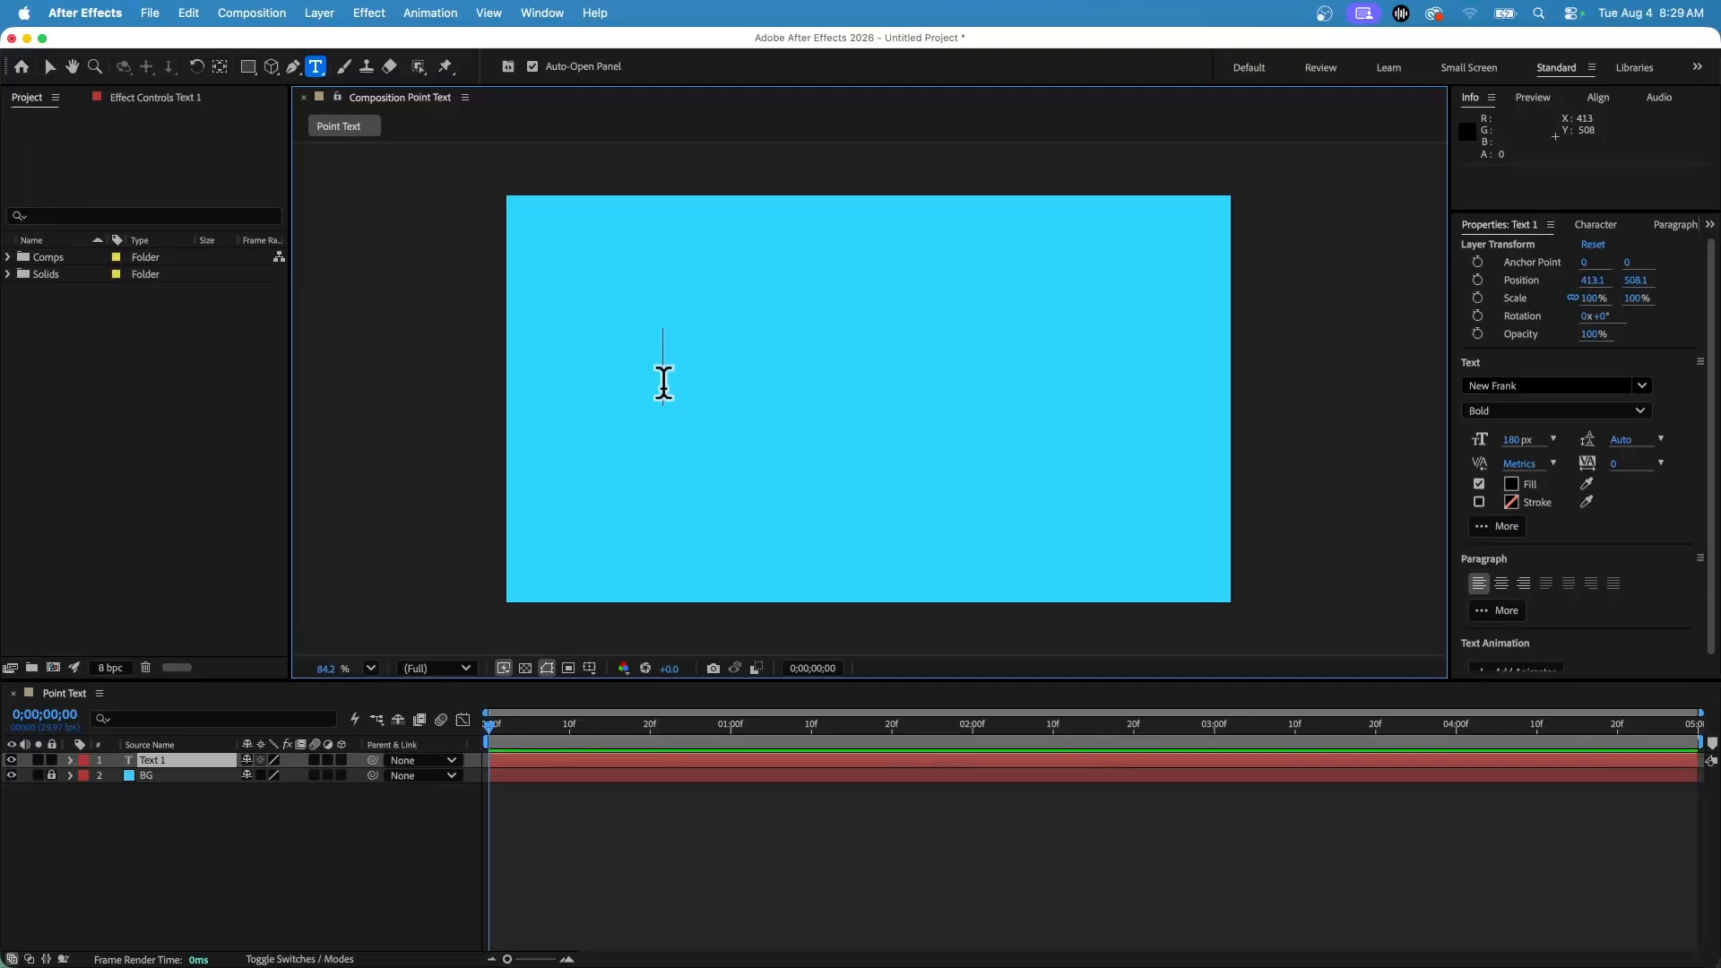
text(Point T)
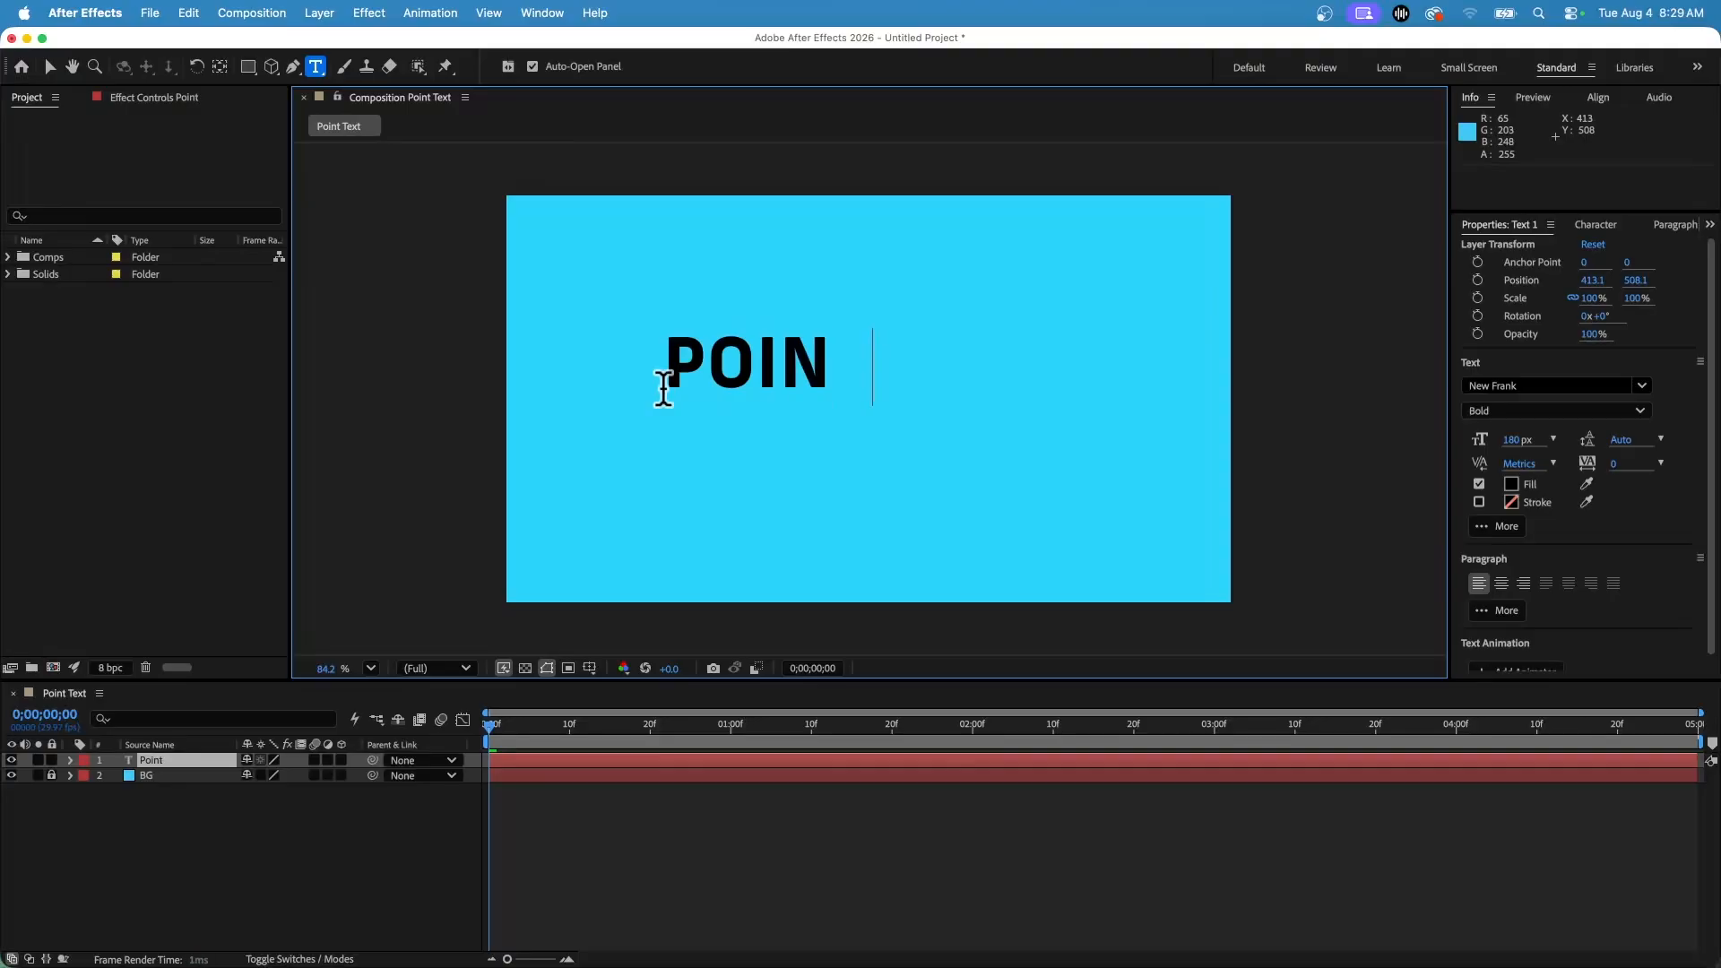
text(ext)
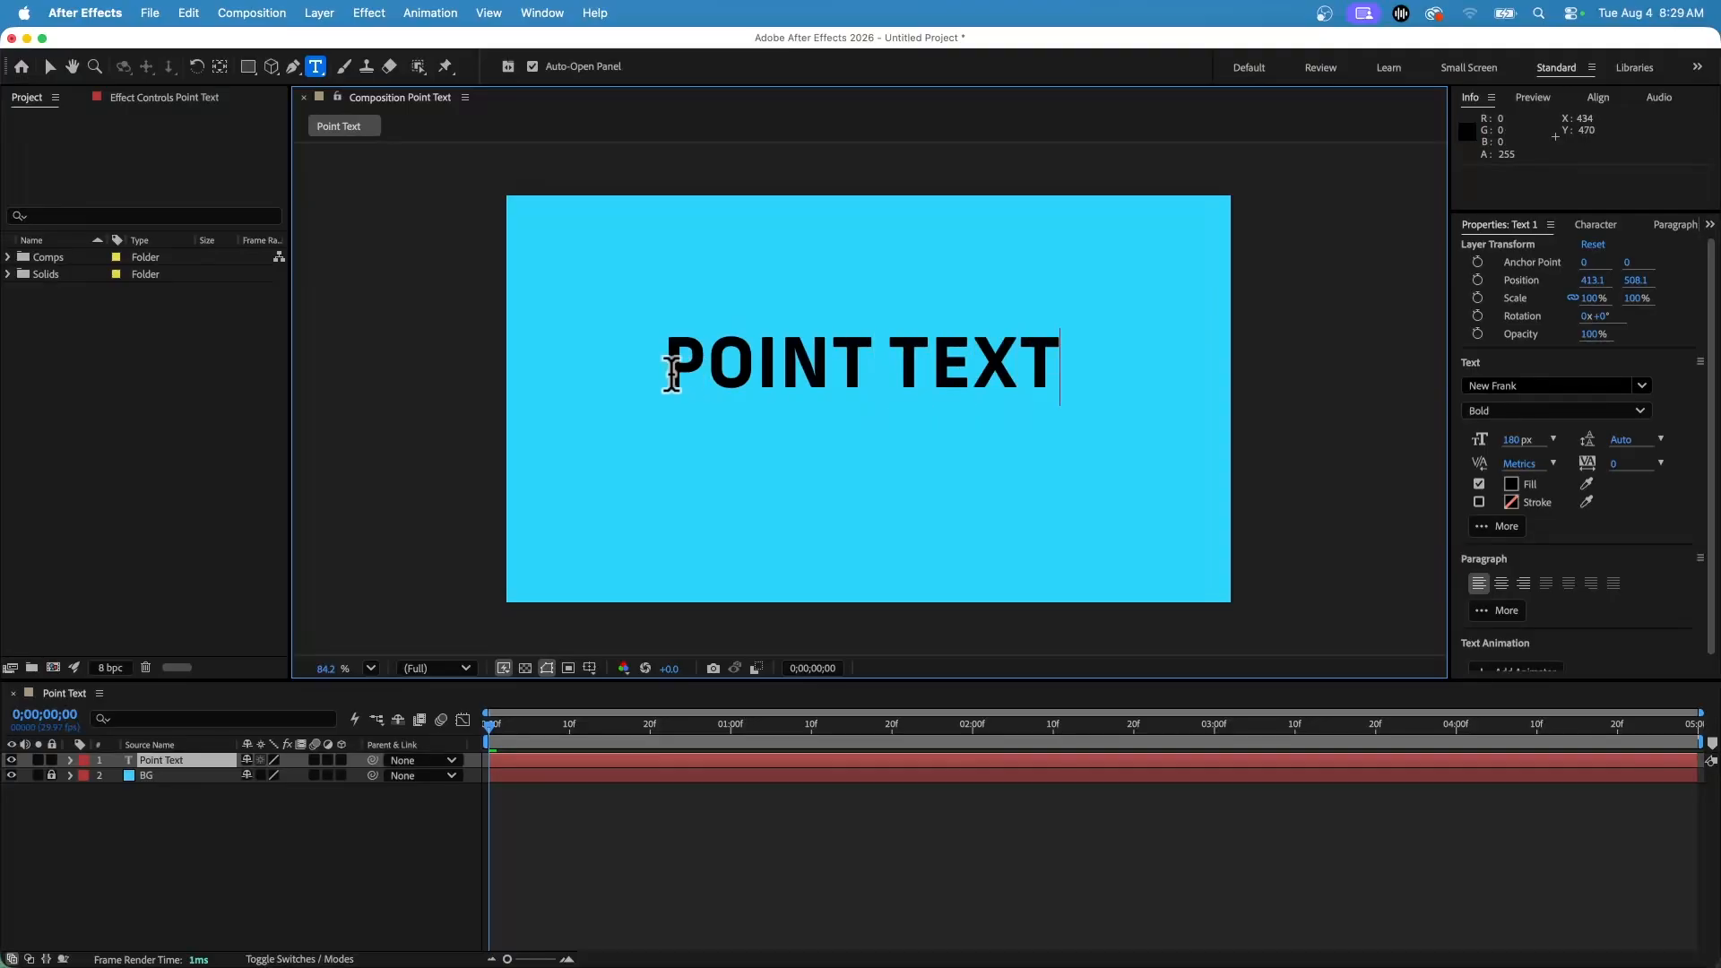
Try to fill the word POINT with dark red 4E0000.
drag(668, 368, 1051, 375)
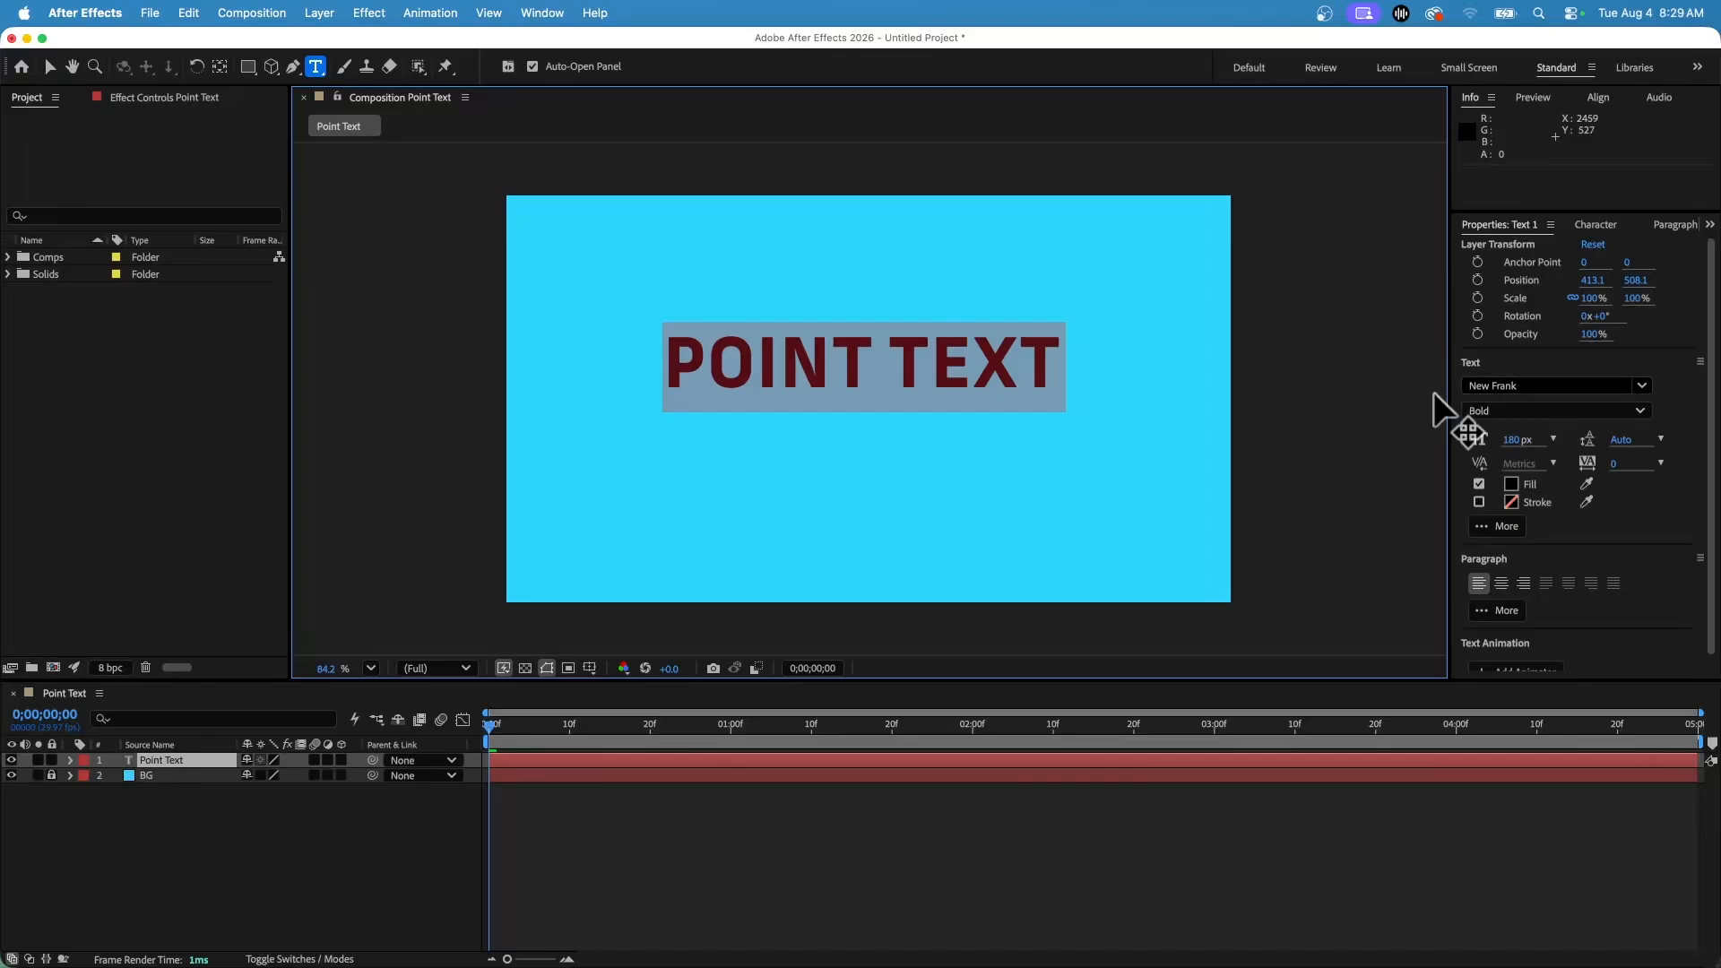
drag(1444, 396, 1237, 392)
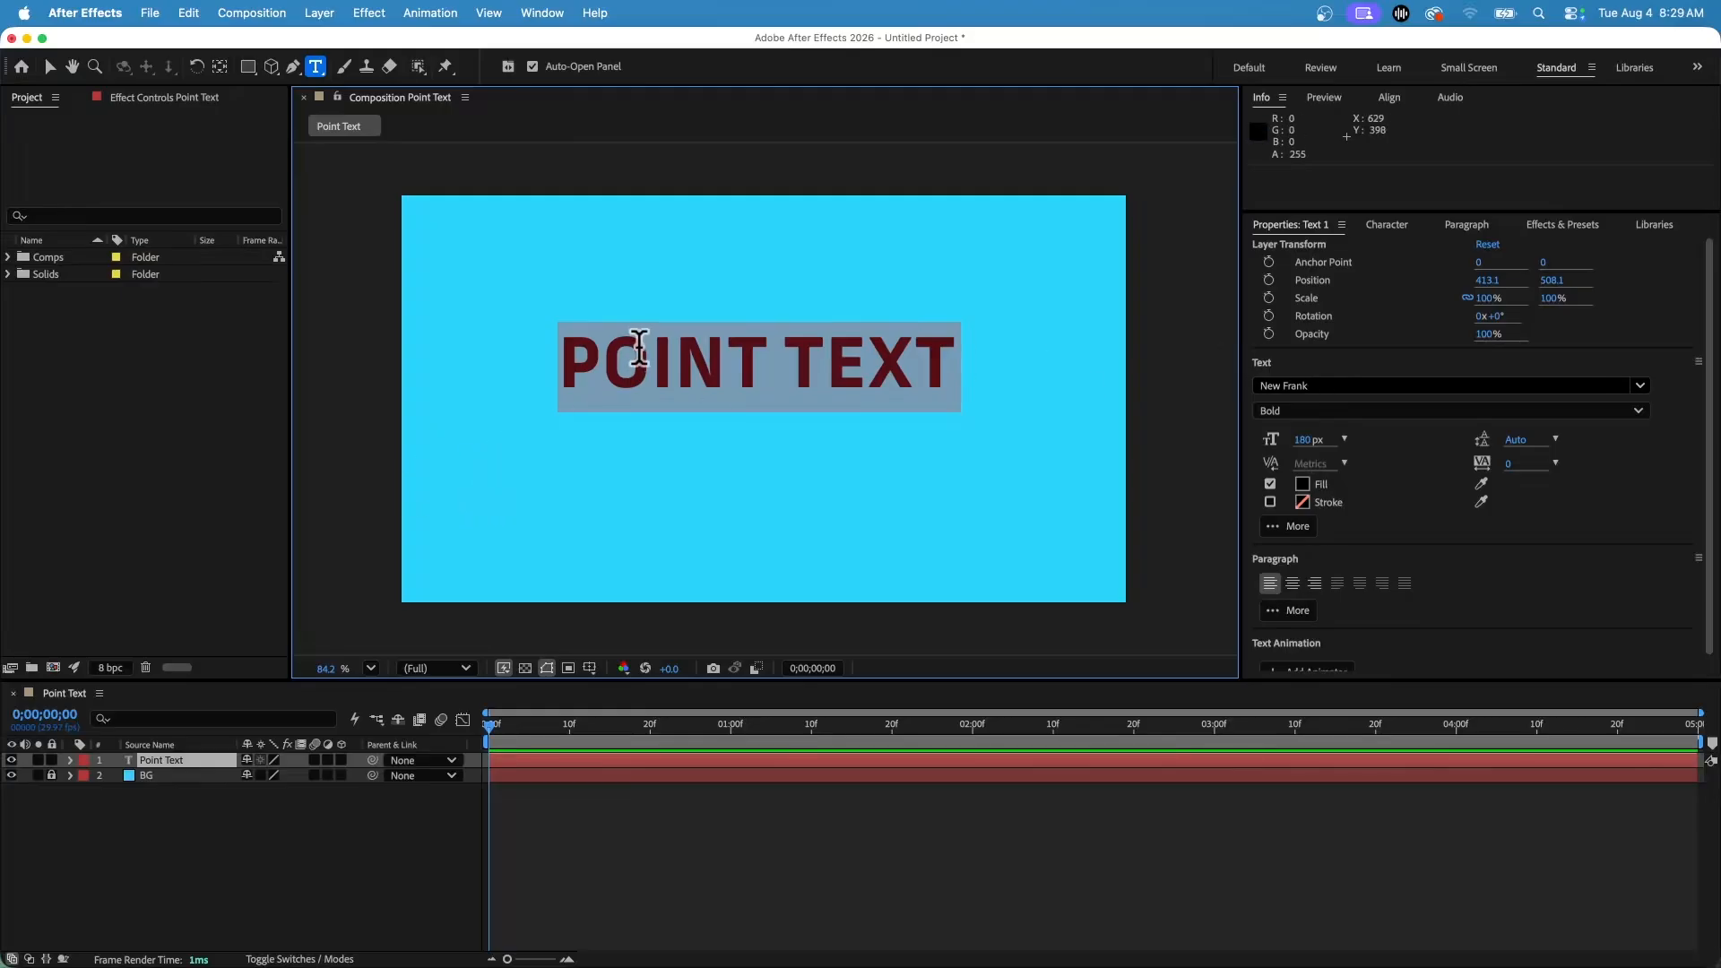
double_click(581, 358)
click(573, 360)
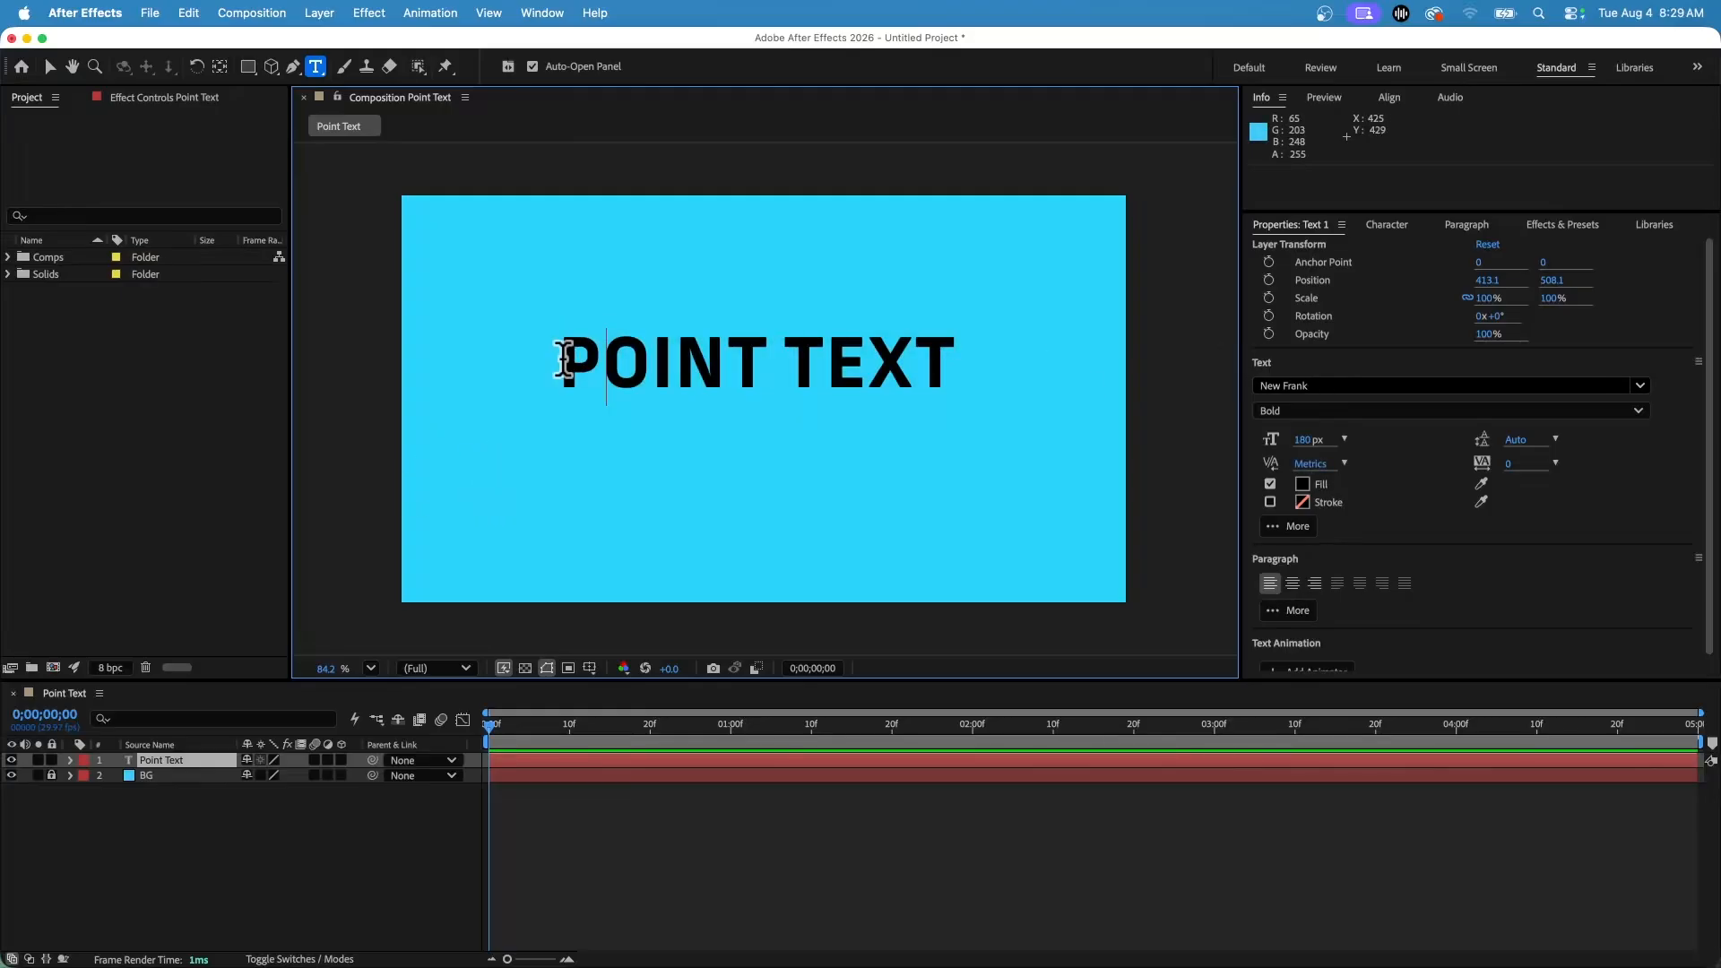
drag(561, 357, 945, 359)
click(568, 362)
drag(541, 357, 770, 358)
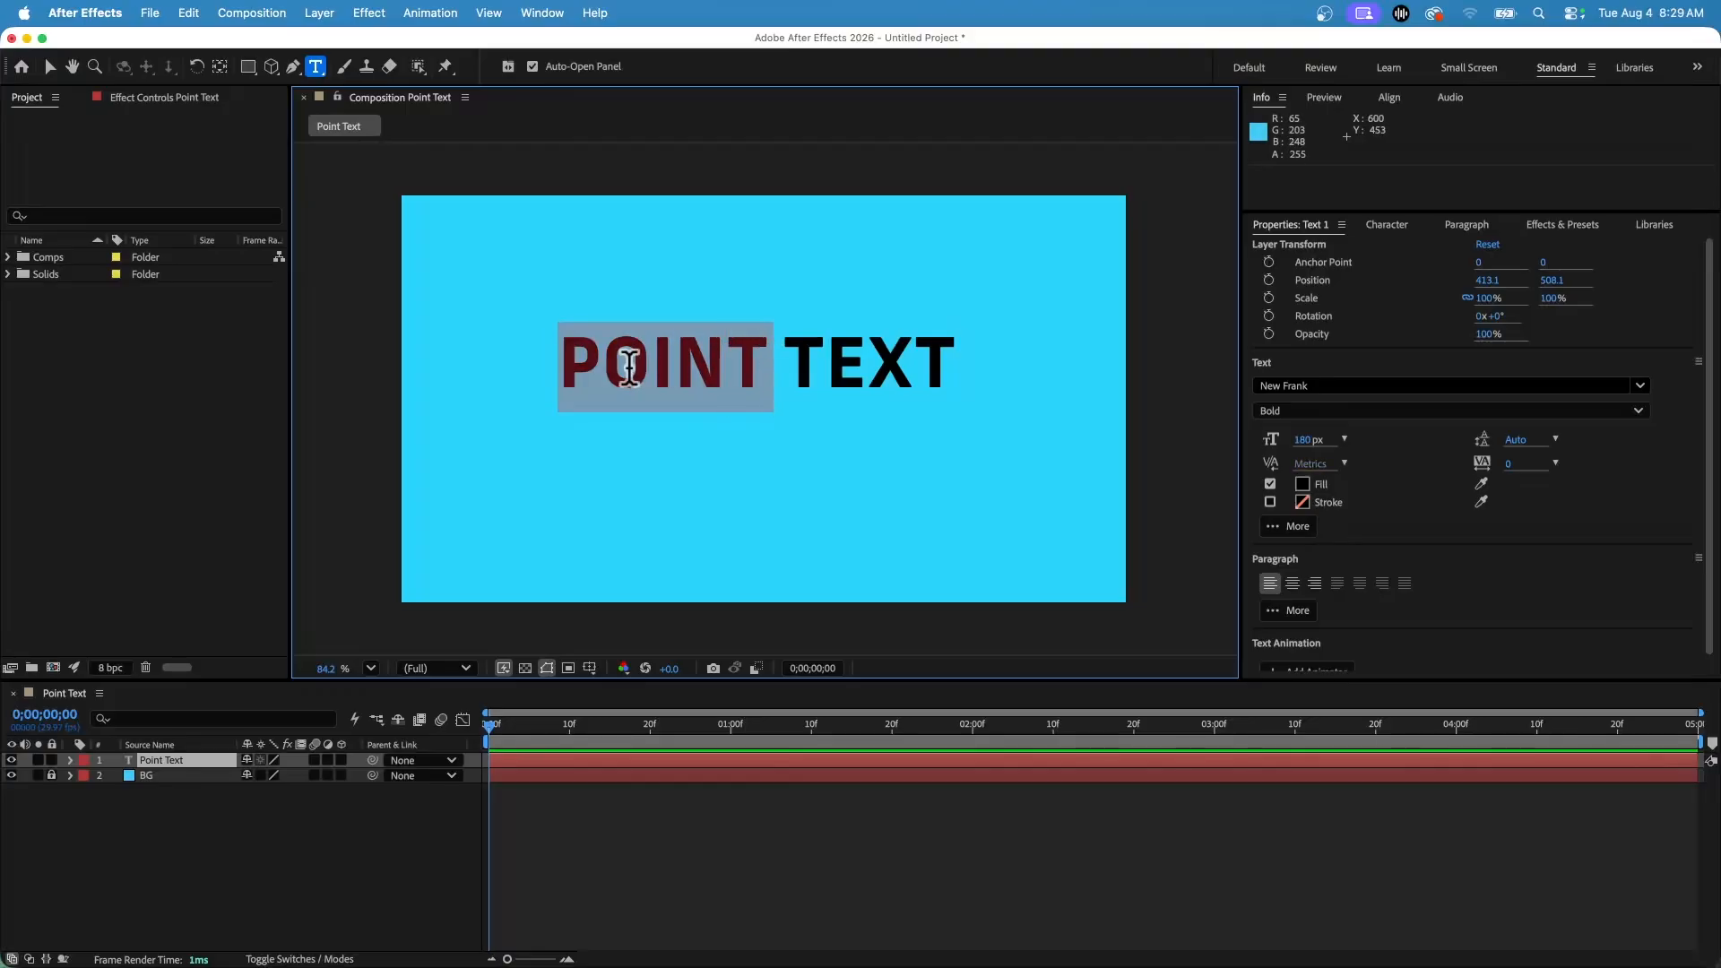
click(1303, 484)
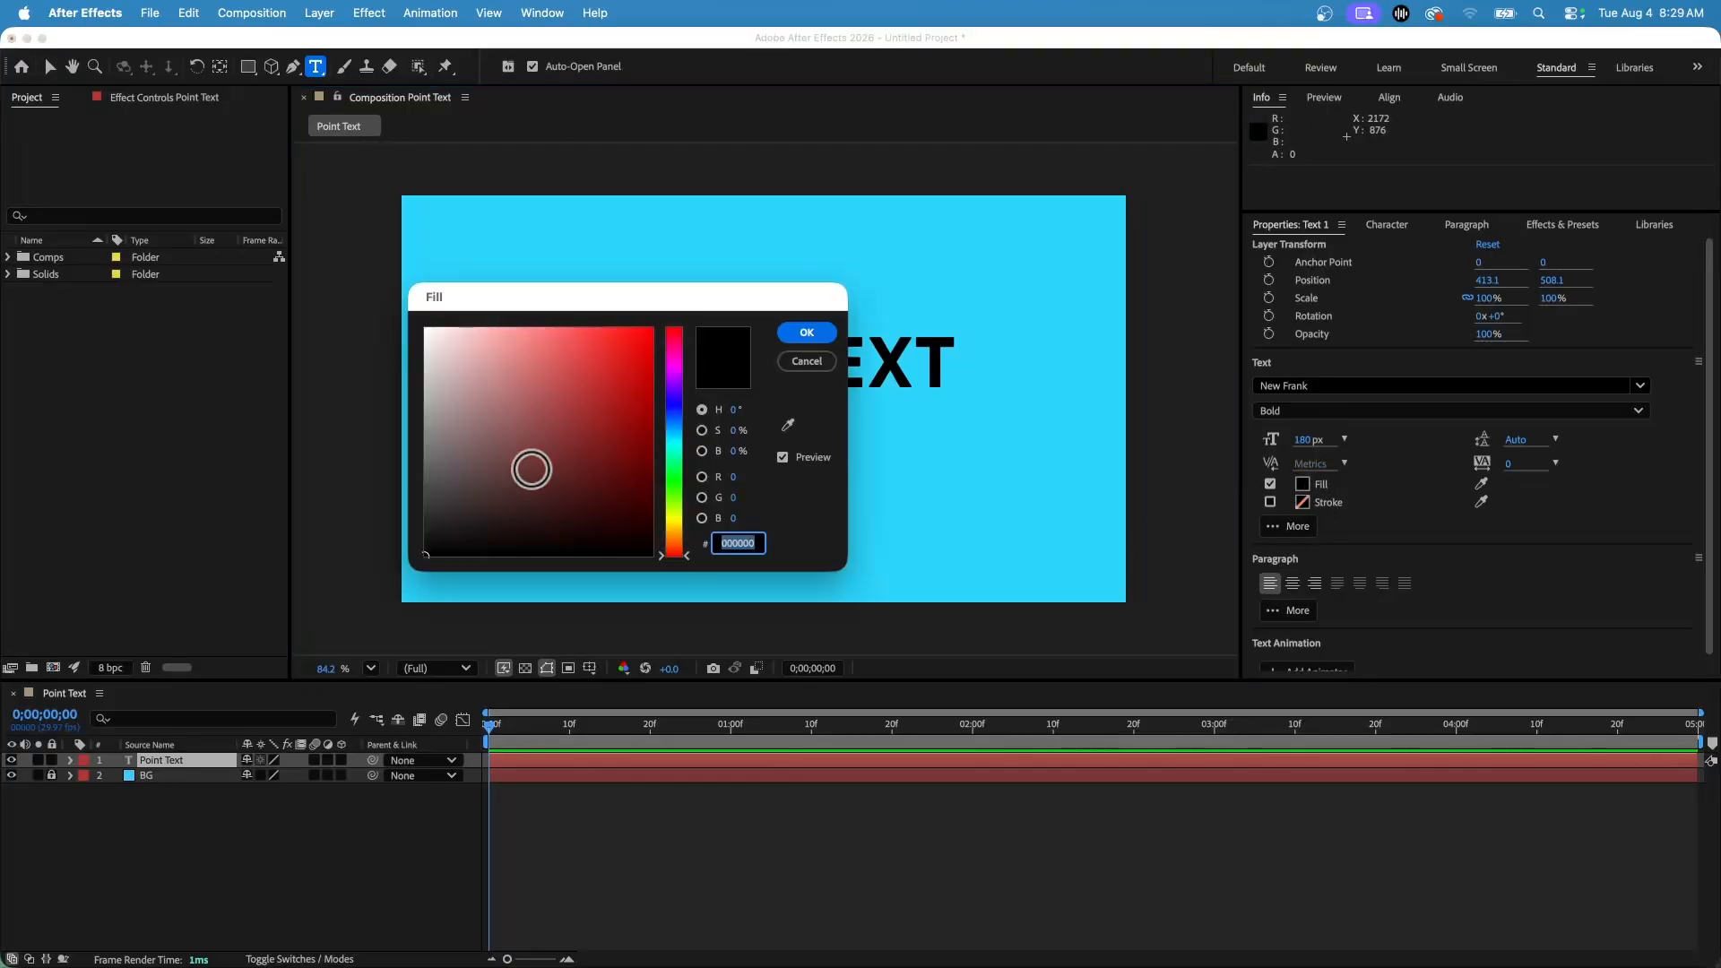
drag(530, 469, 671, 446)
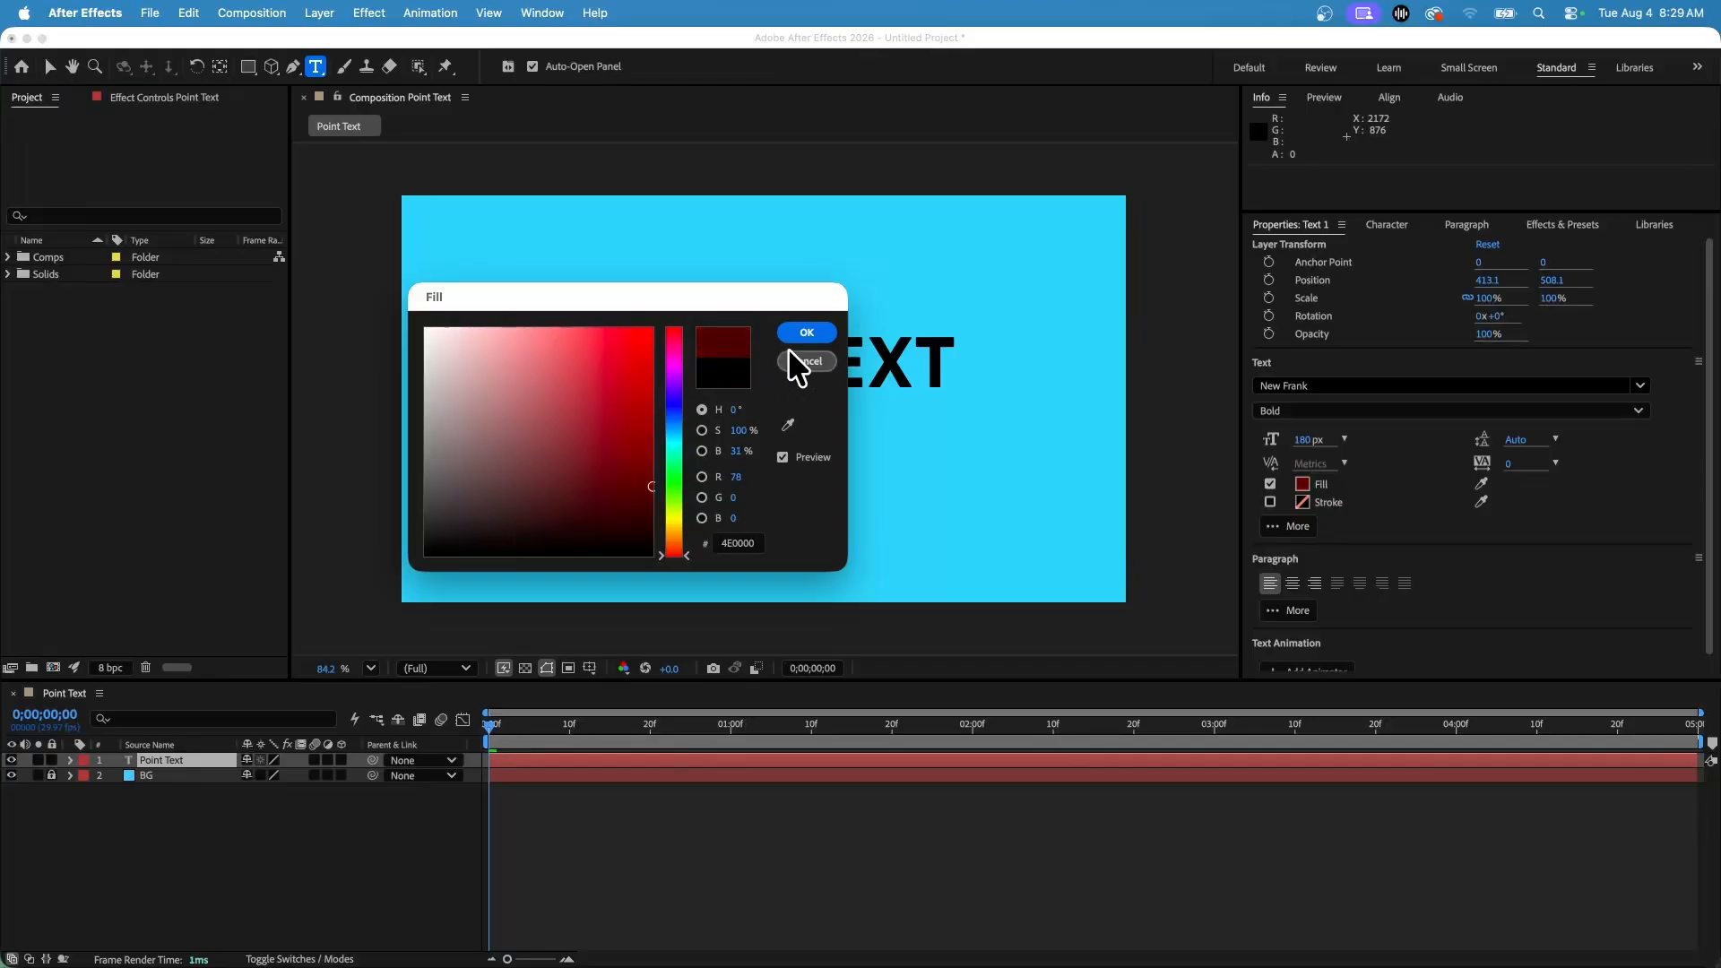
click(807, 332)
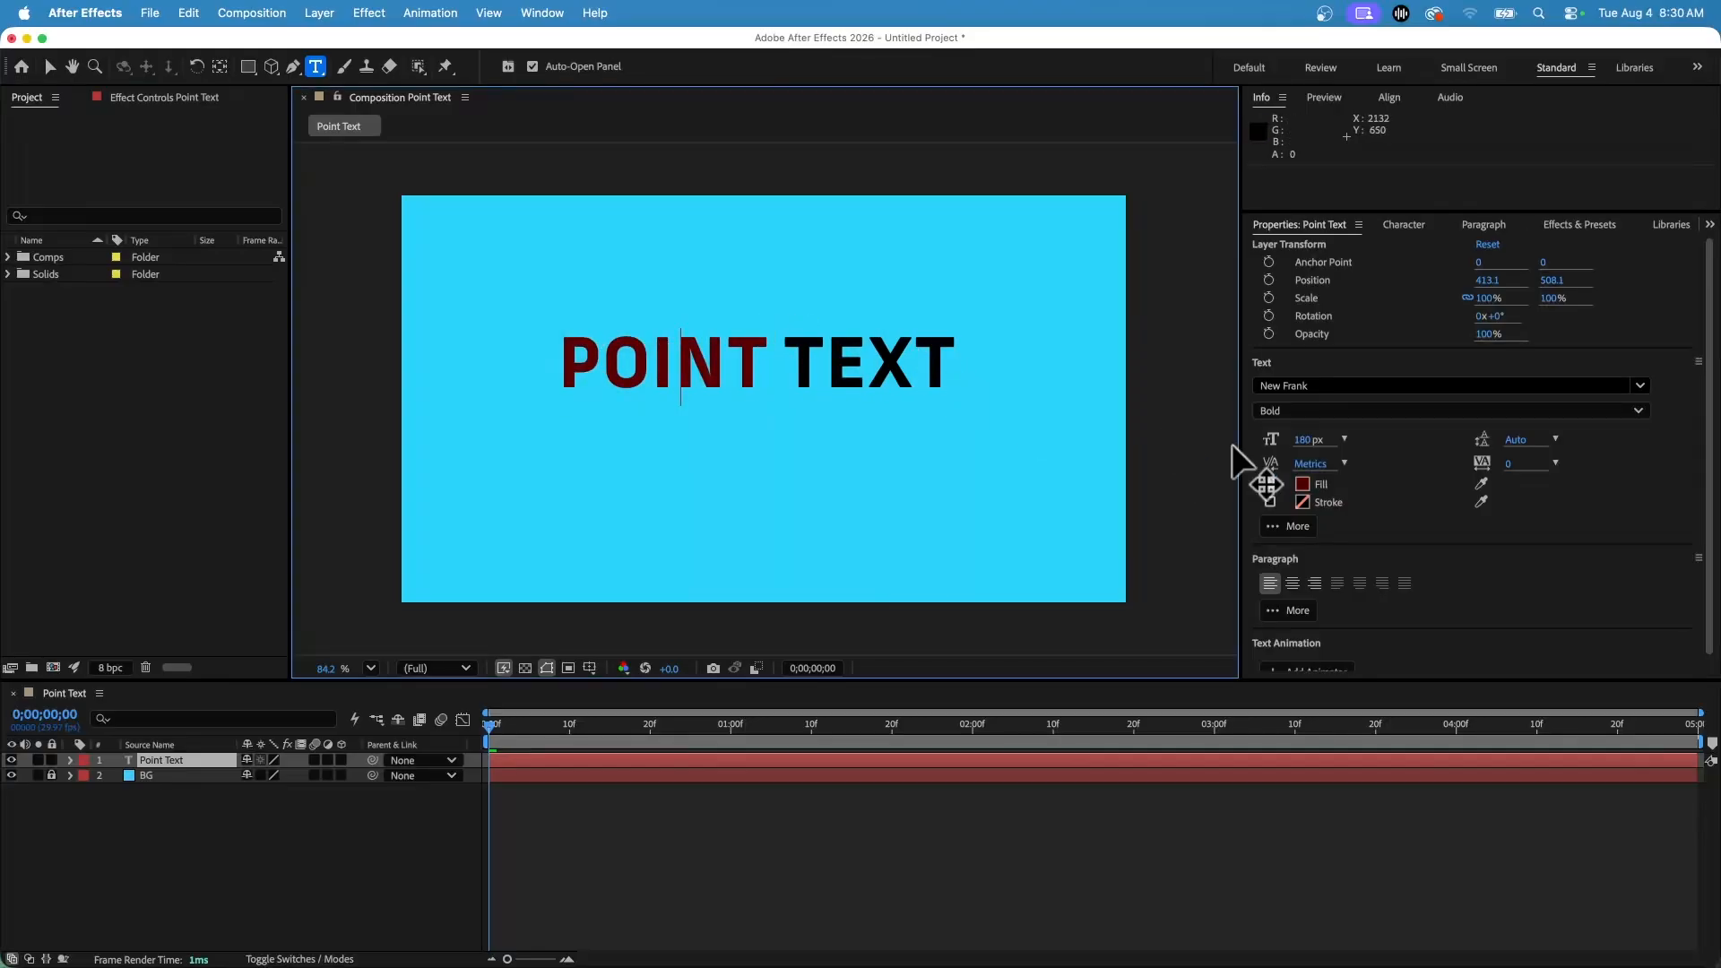
Select all the text and reset its fill color to black in the Character panel.
click(1407, 226)
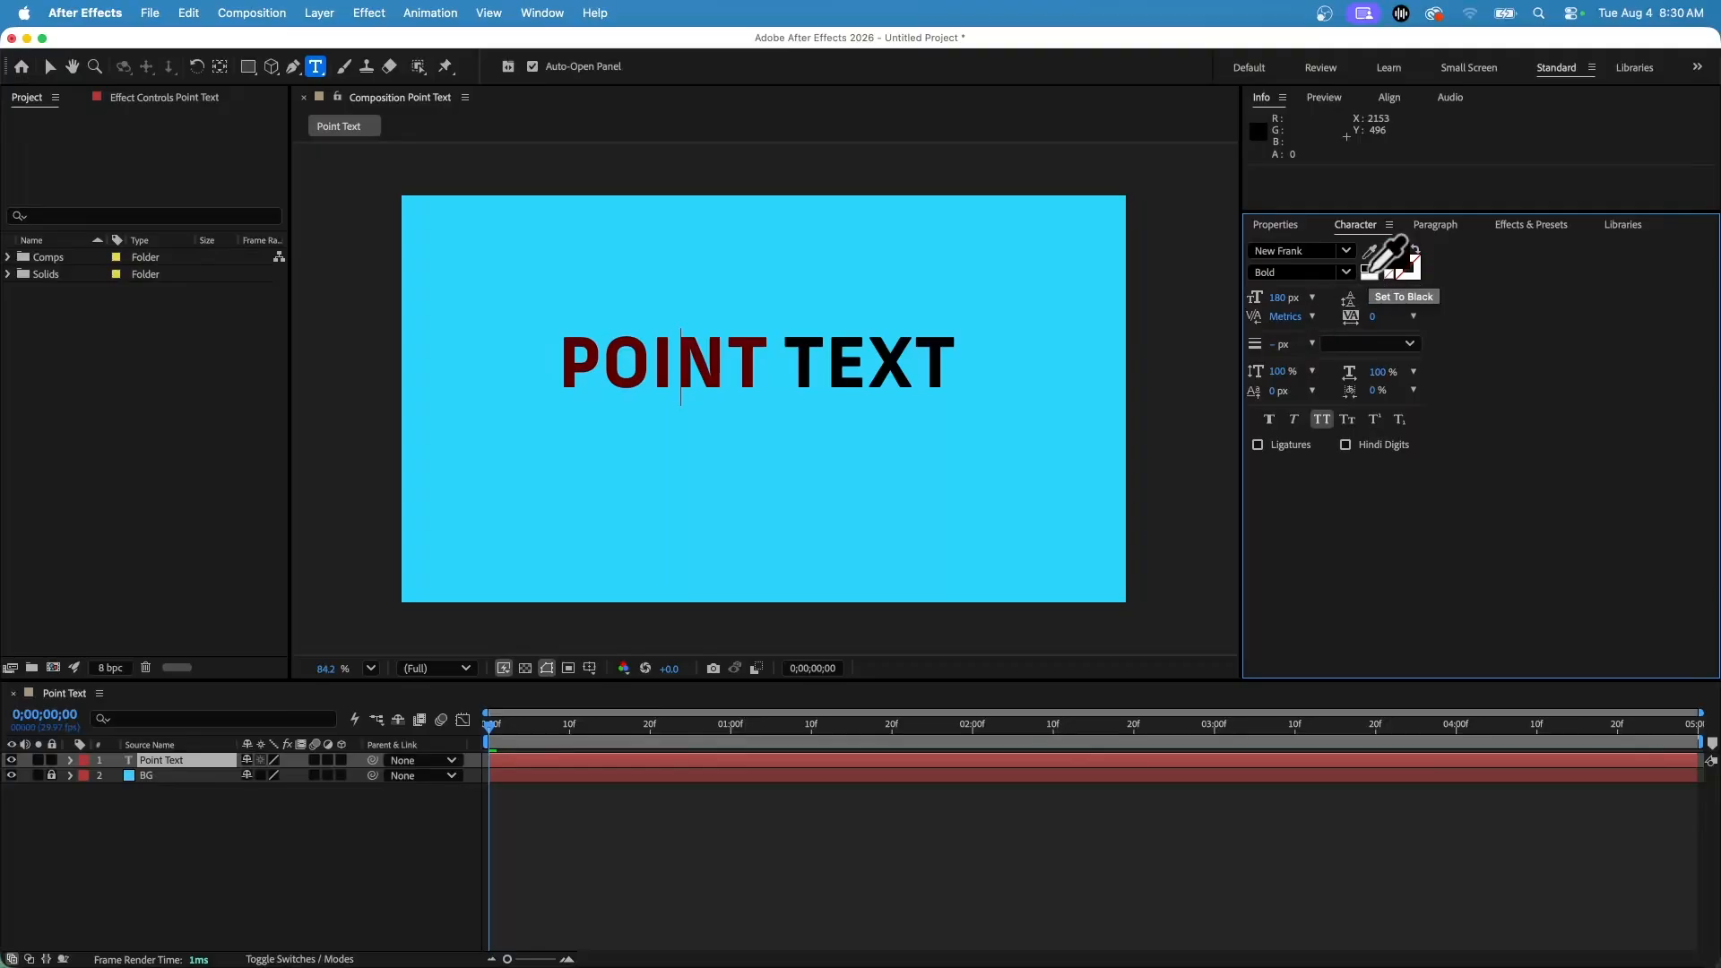
drag(645, 374, 1114, 341)
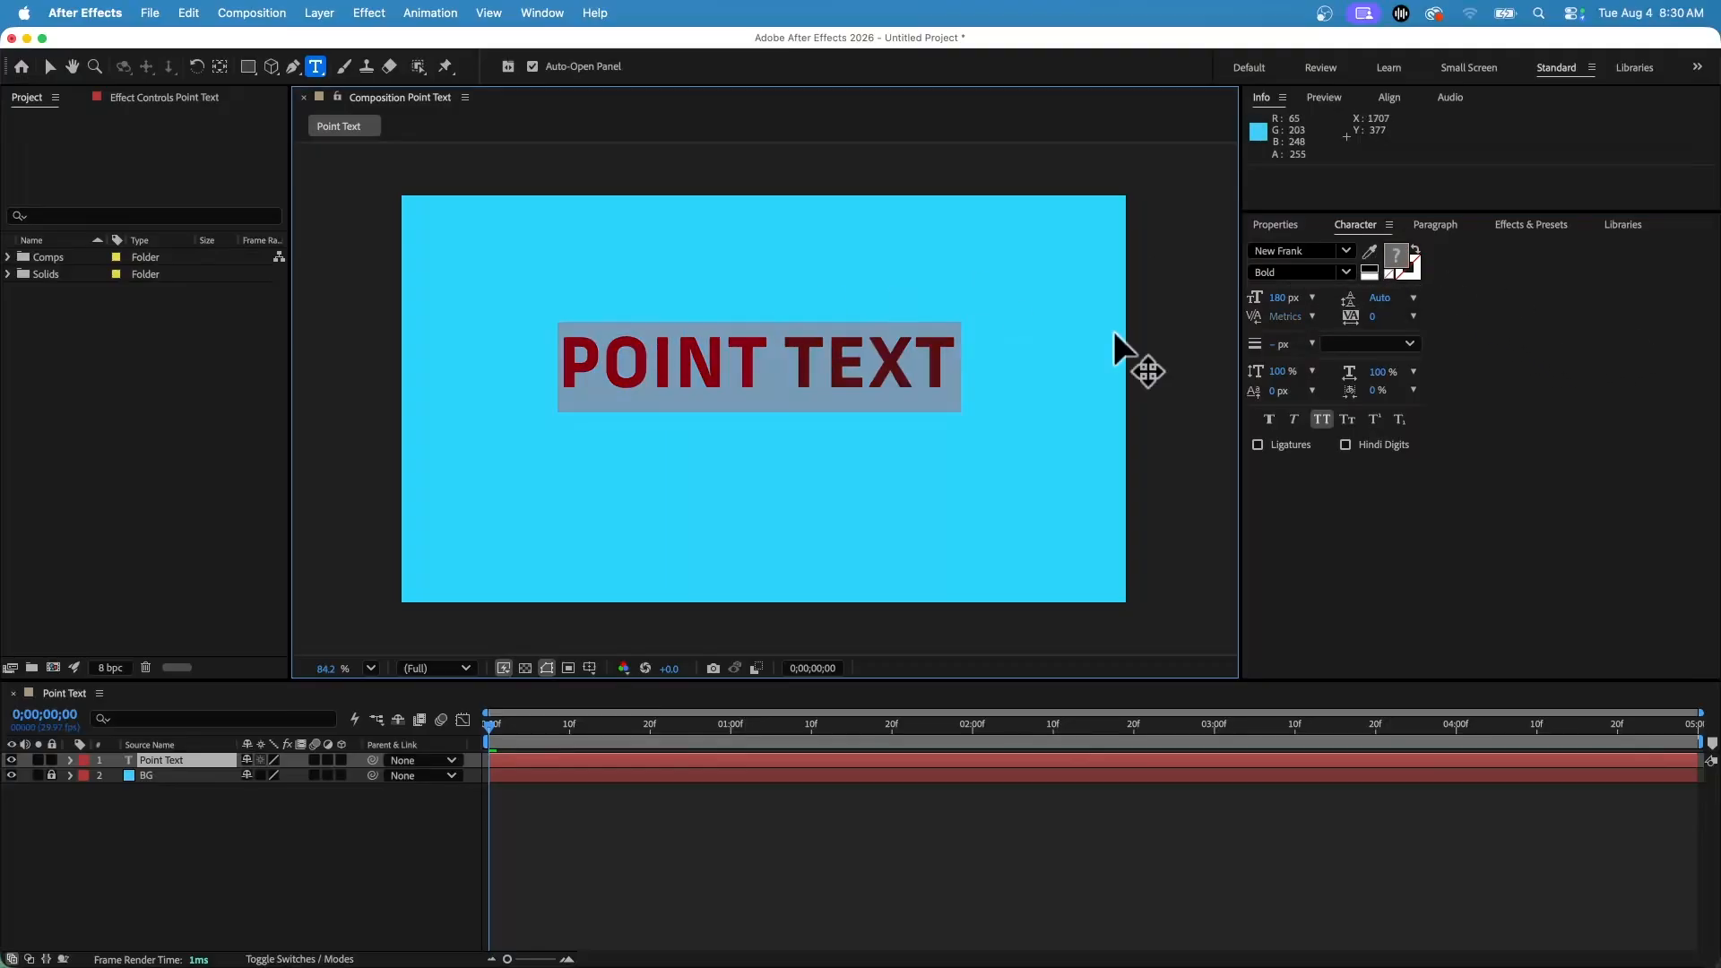
triple_click(711, 364)
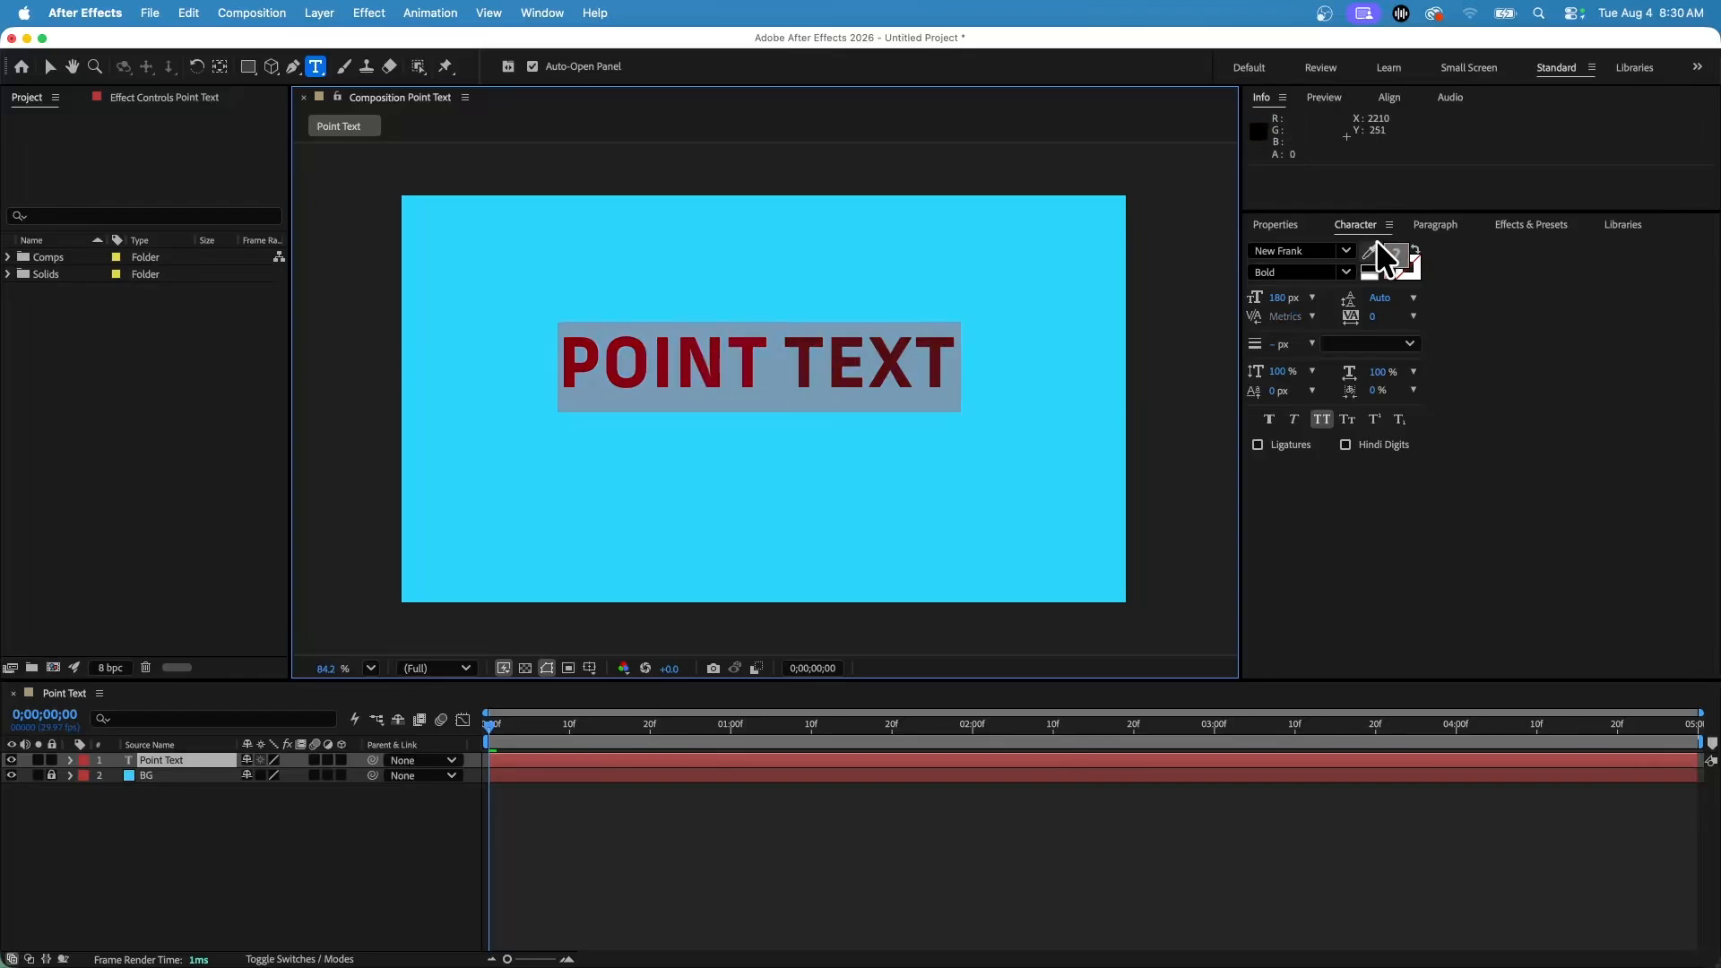
click(1385, 261)
click(685, 340)
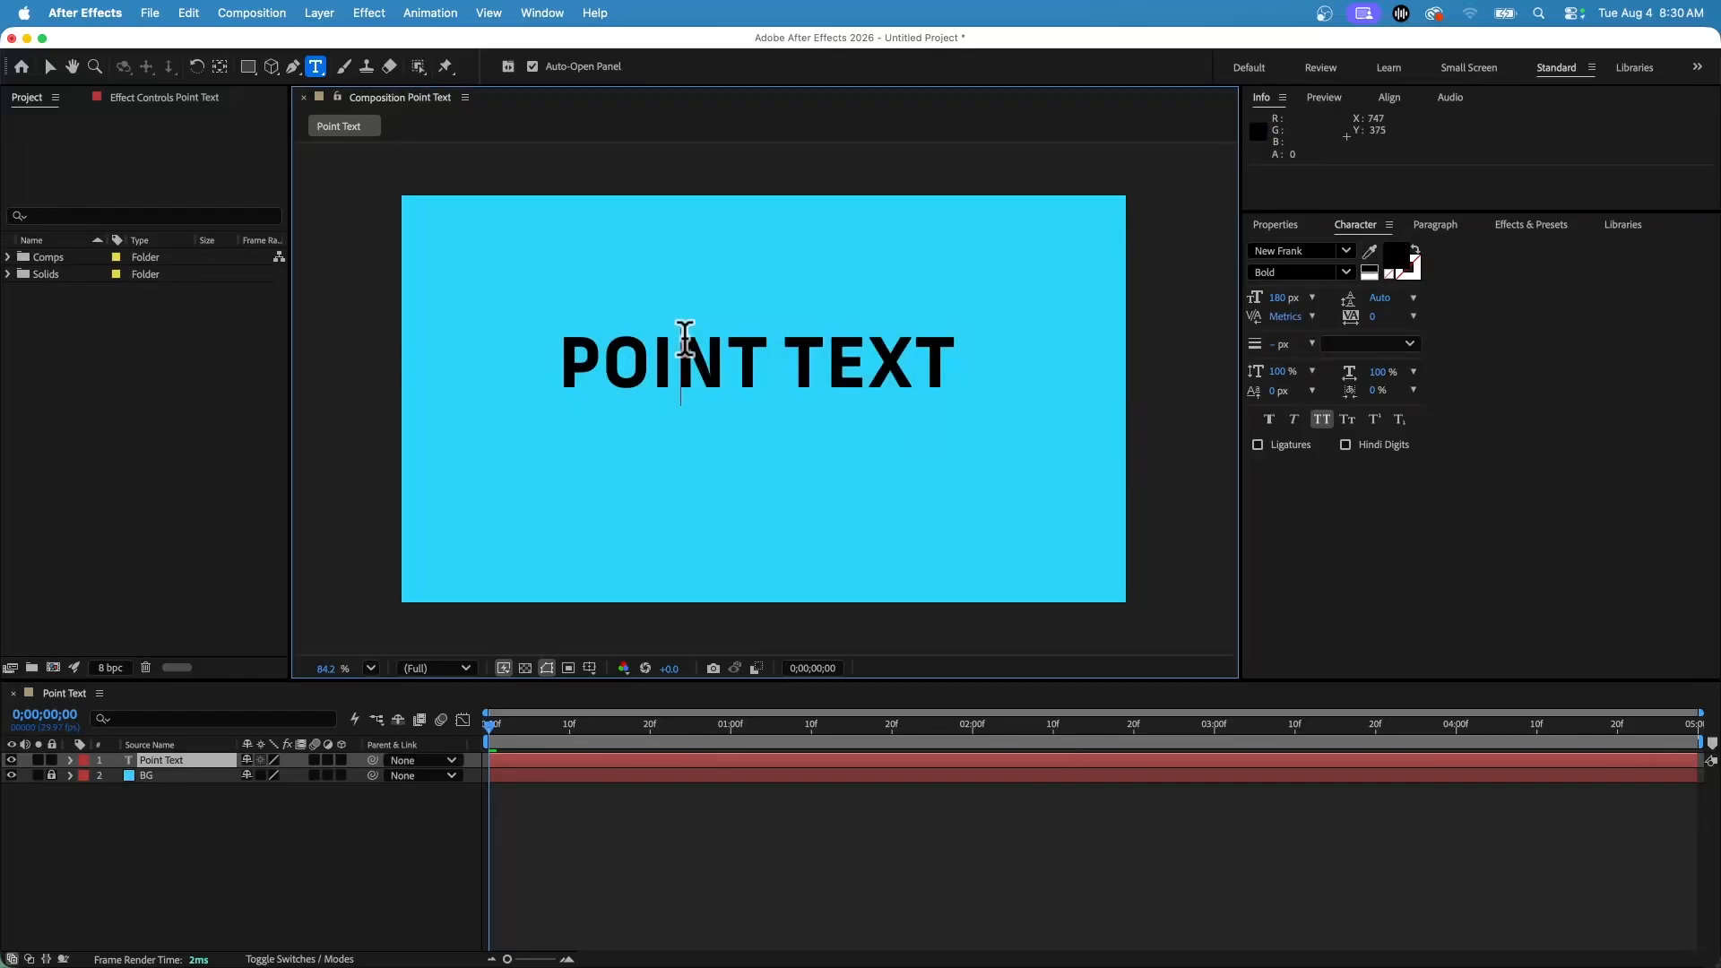
Try out other fill colors for the selected text, returning to black.
click(1398, 260)
mouse_move(538, 409)
mouse_down()
mouse_move(505, 413)
mouse_move(661, 334)
mouse_move(1210, 288)
mouse_move(1237, 264)
mouse_up()
click(1363, 292)
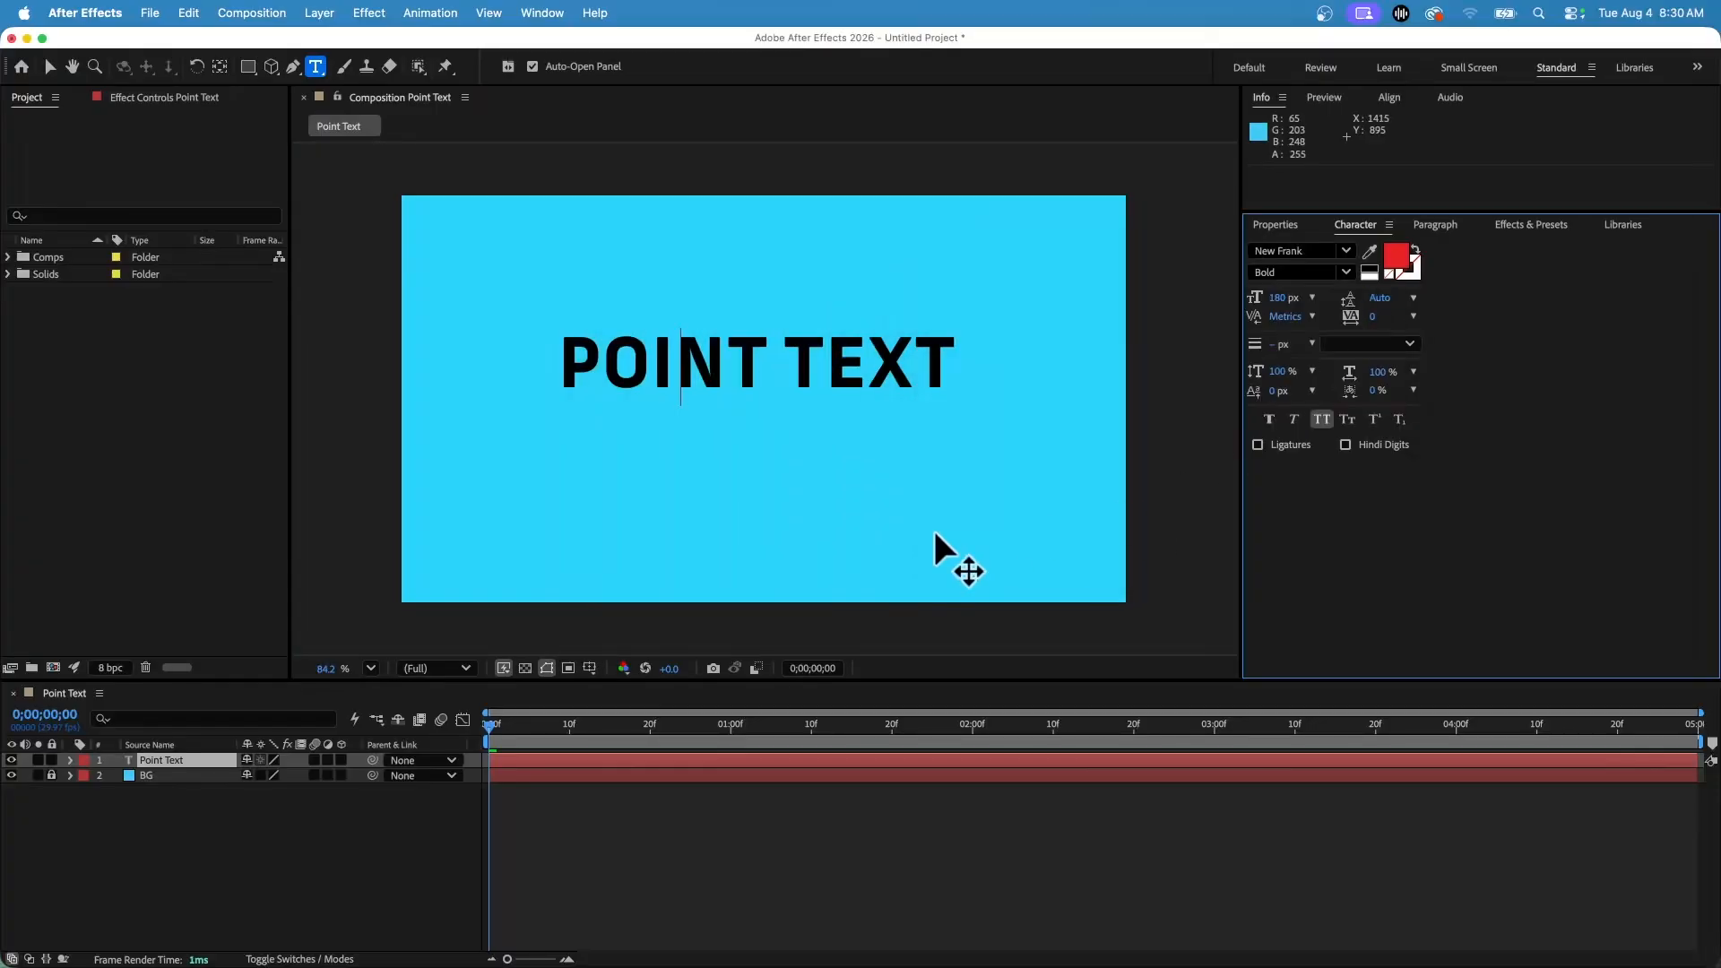
drag(708, 368, 989, 363)
click(573, 357)
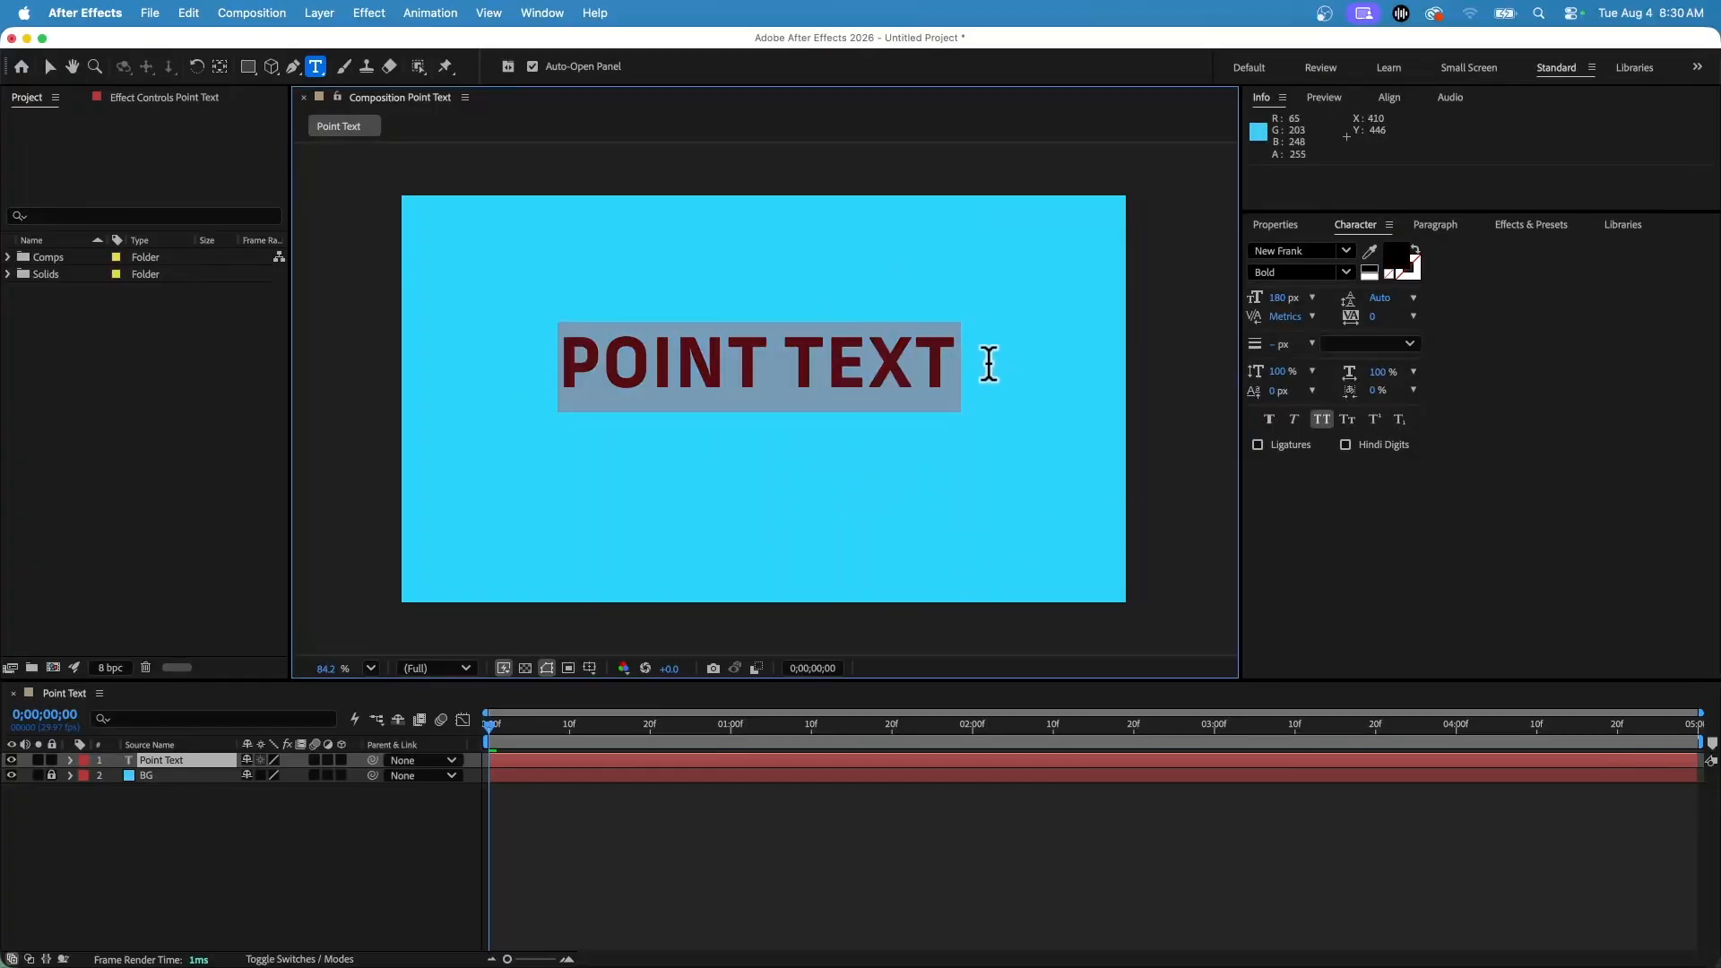
click(1400, 259)
click(1073, 317)
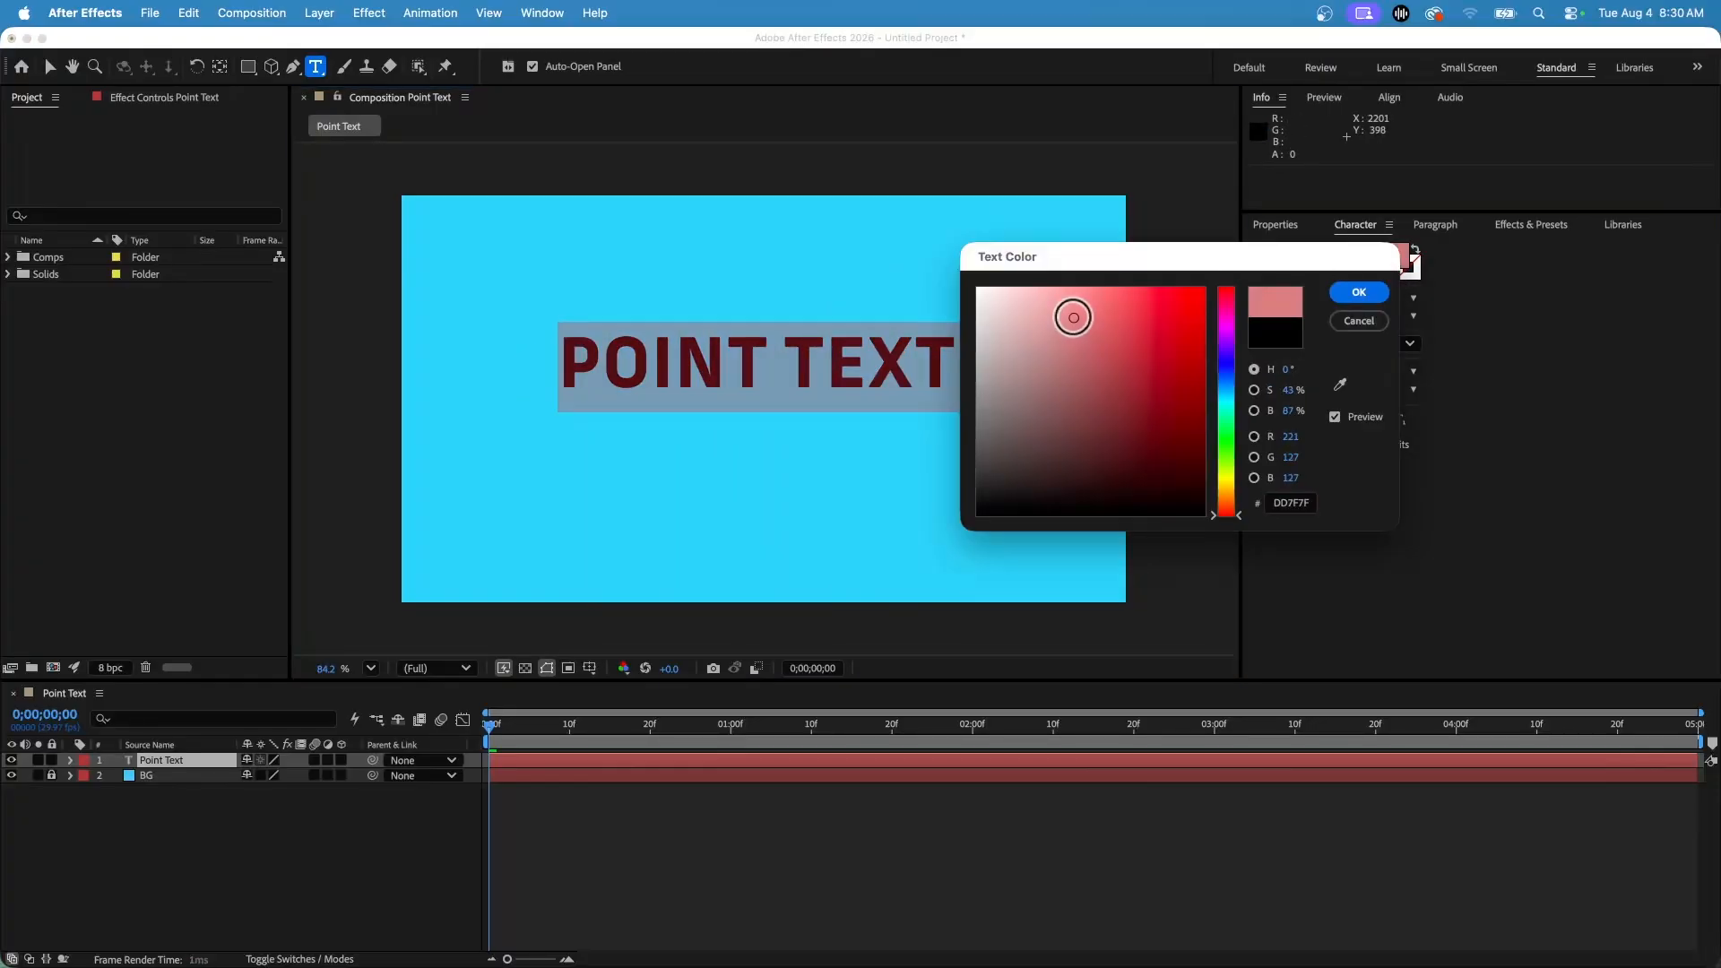
mouse_move(1073, 318)
mouse_down()
mouse_move(1229, 326)
mouse_move(1079, 353)
mouse_move(1111, 385)
mouse_move(1155, 300)
mouse_up()
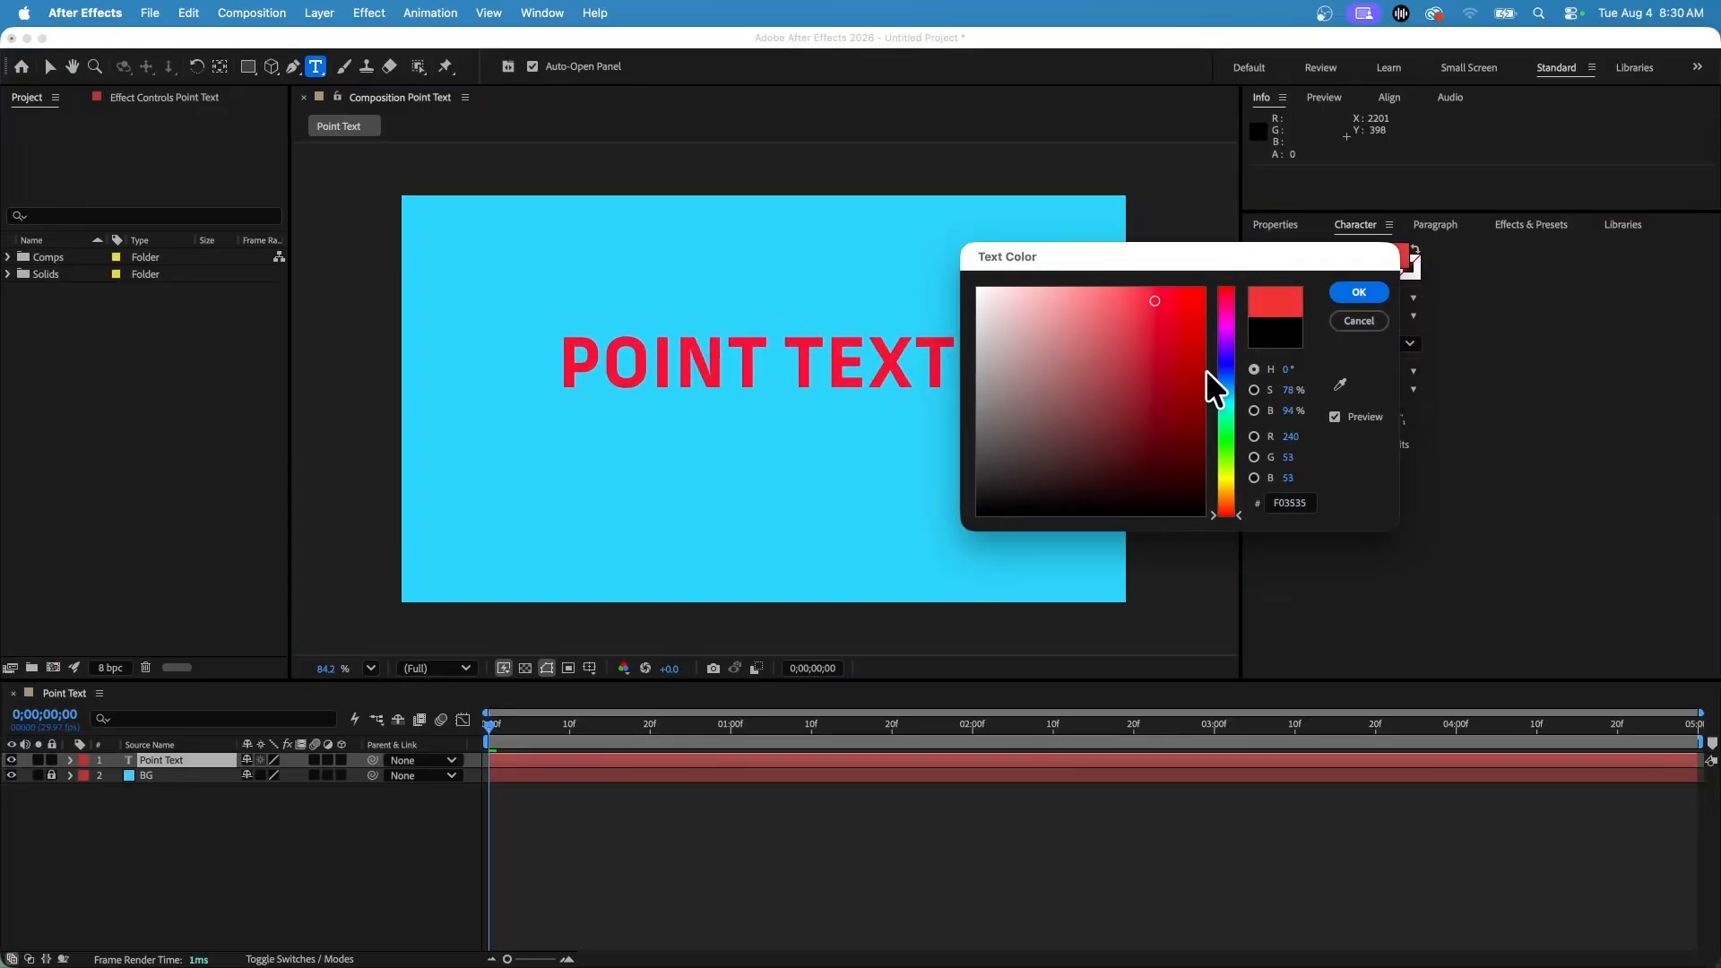
drag(1210, 371, 1224, 324)
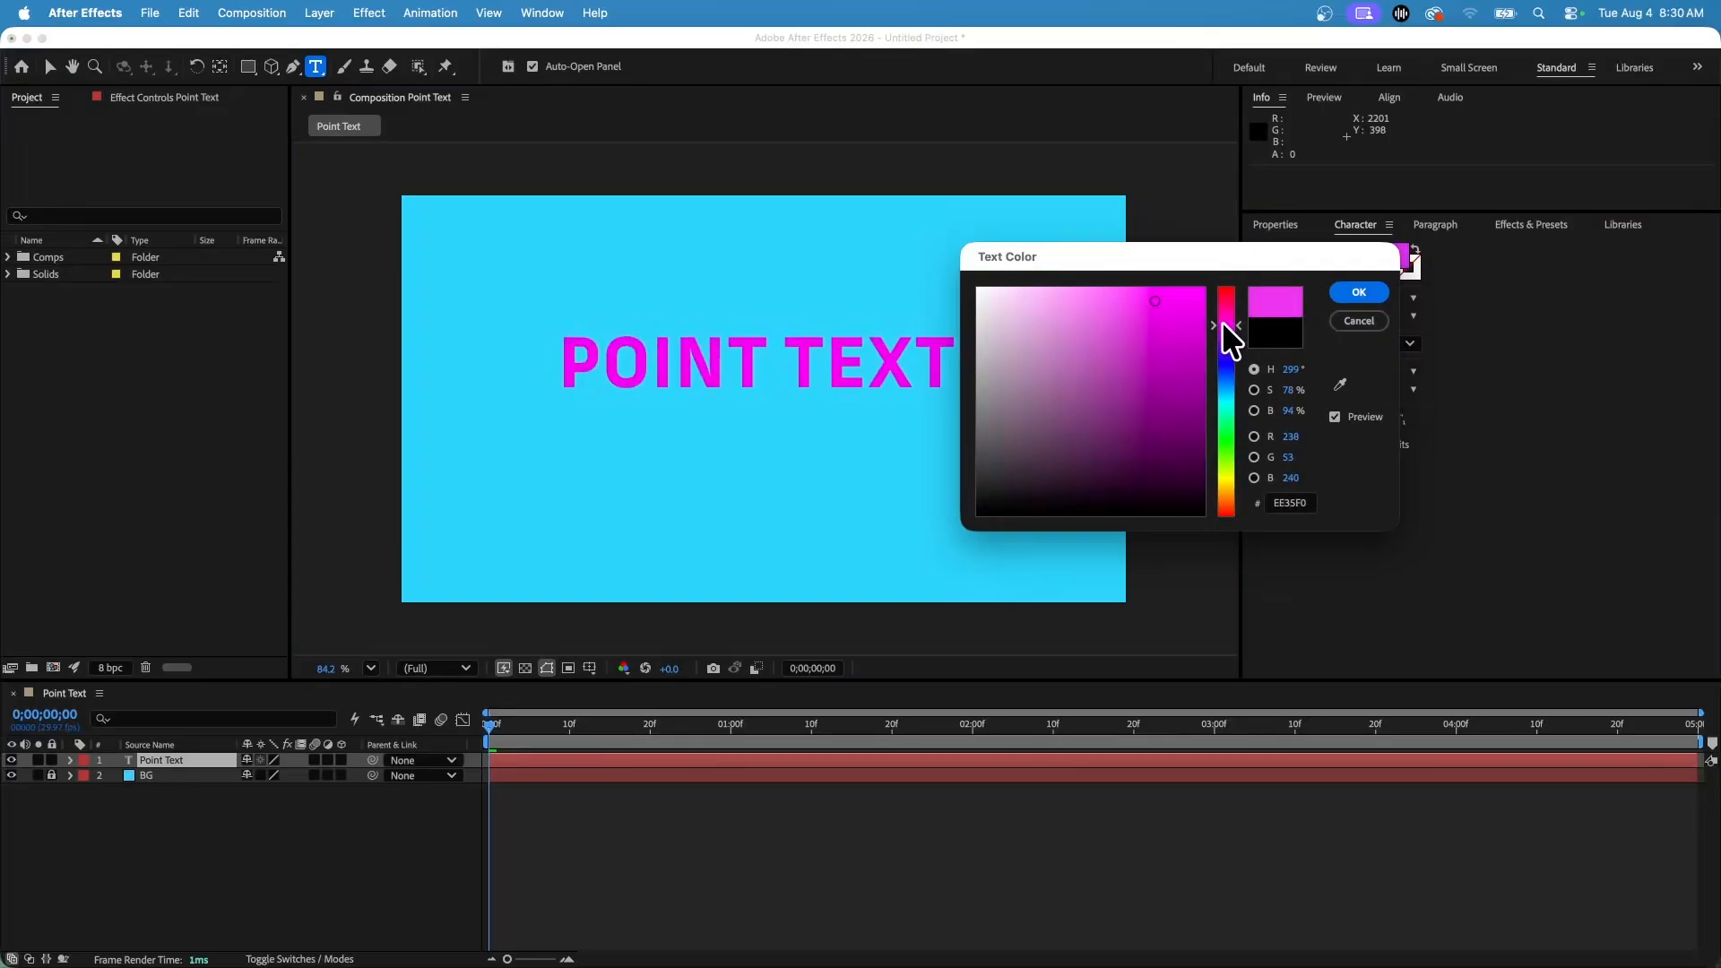
drag(1157, 482, 1221, 544)
click(1343, 292)
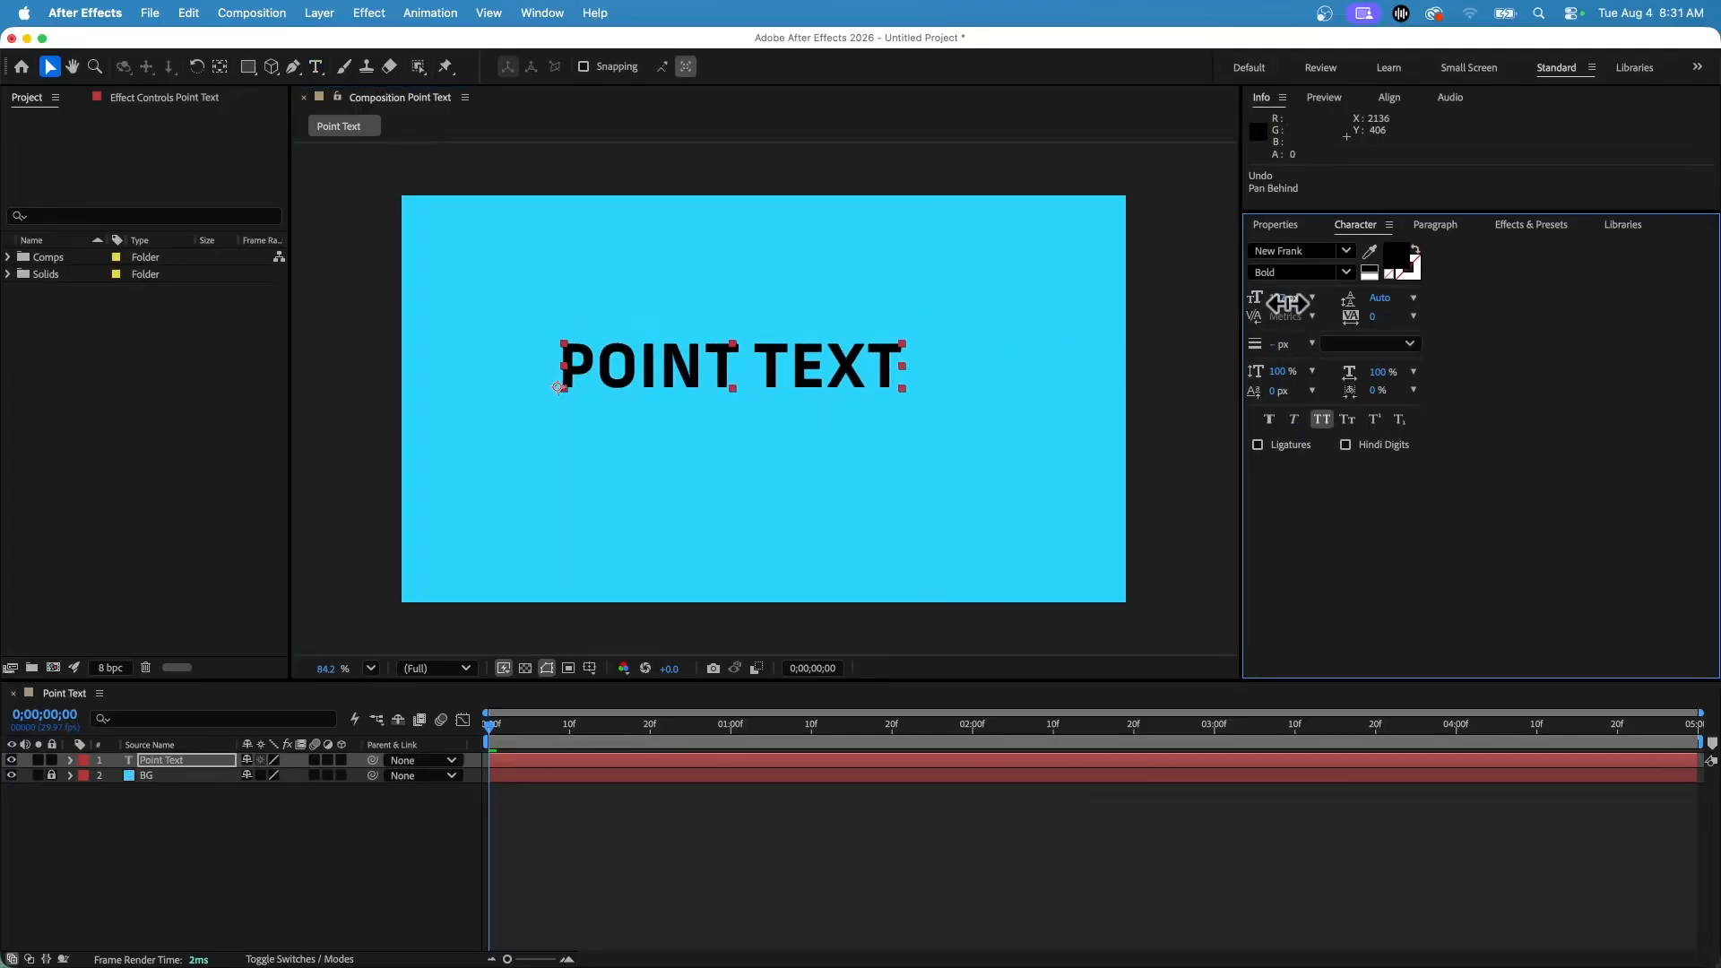
Set the text's font size to 192 px.
drag(1288, 303, 1363, 320)
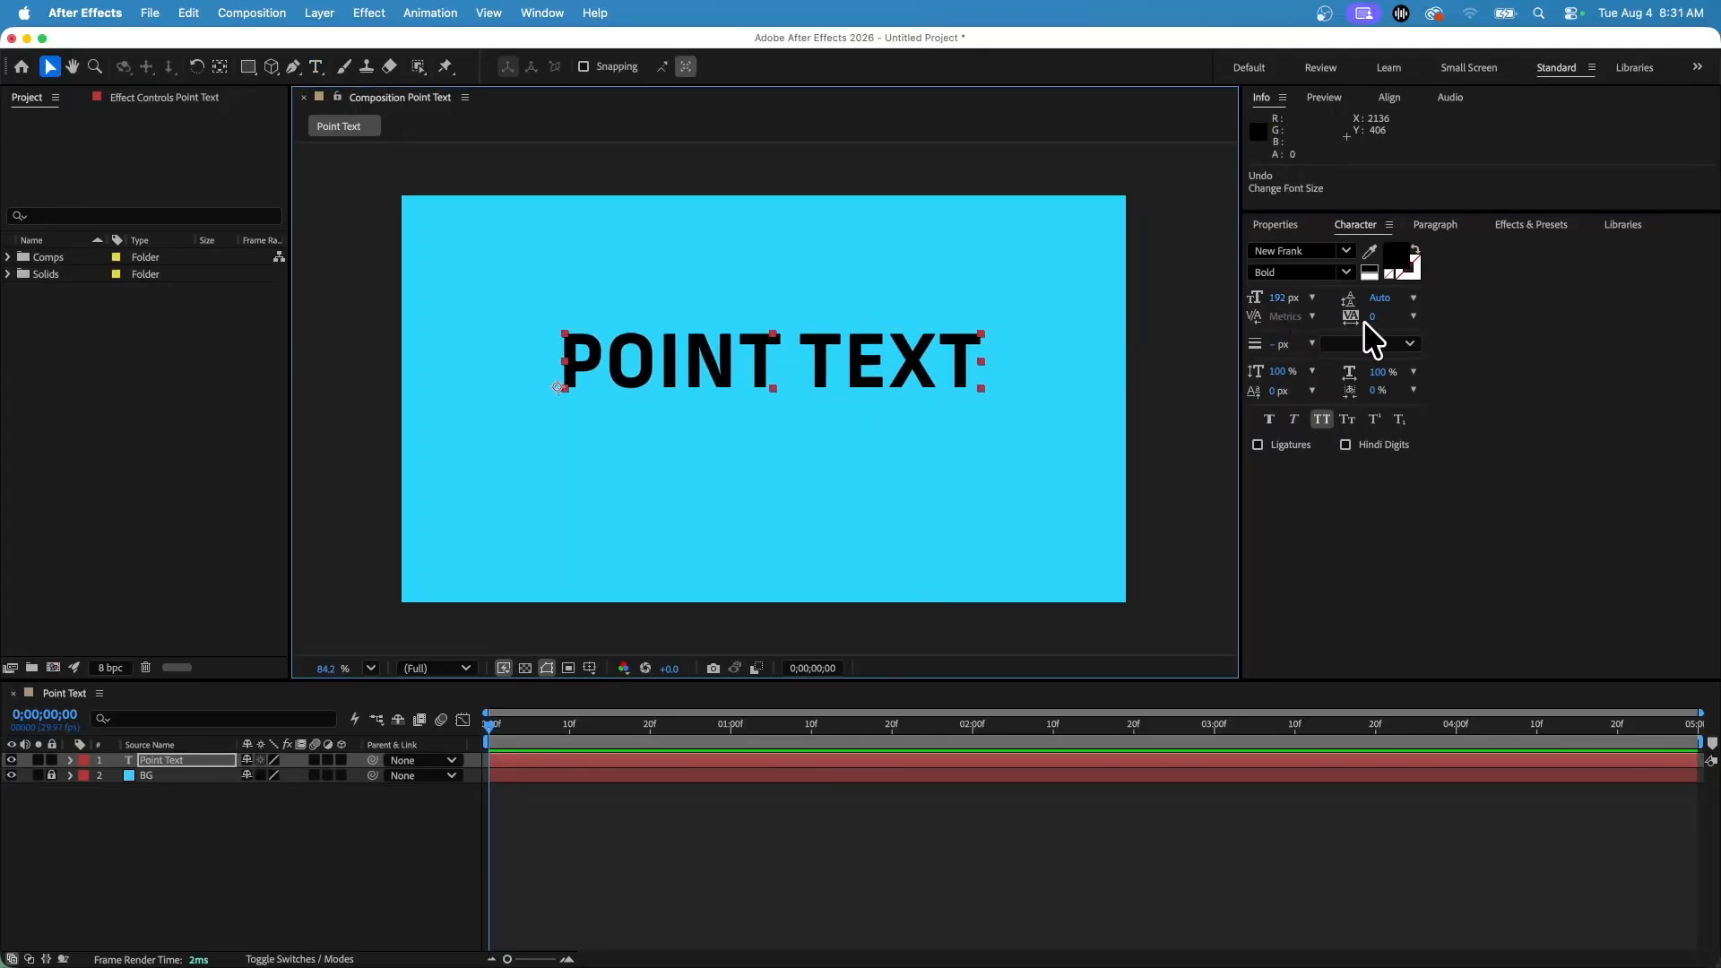
double_click(578, 356)
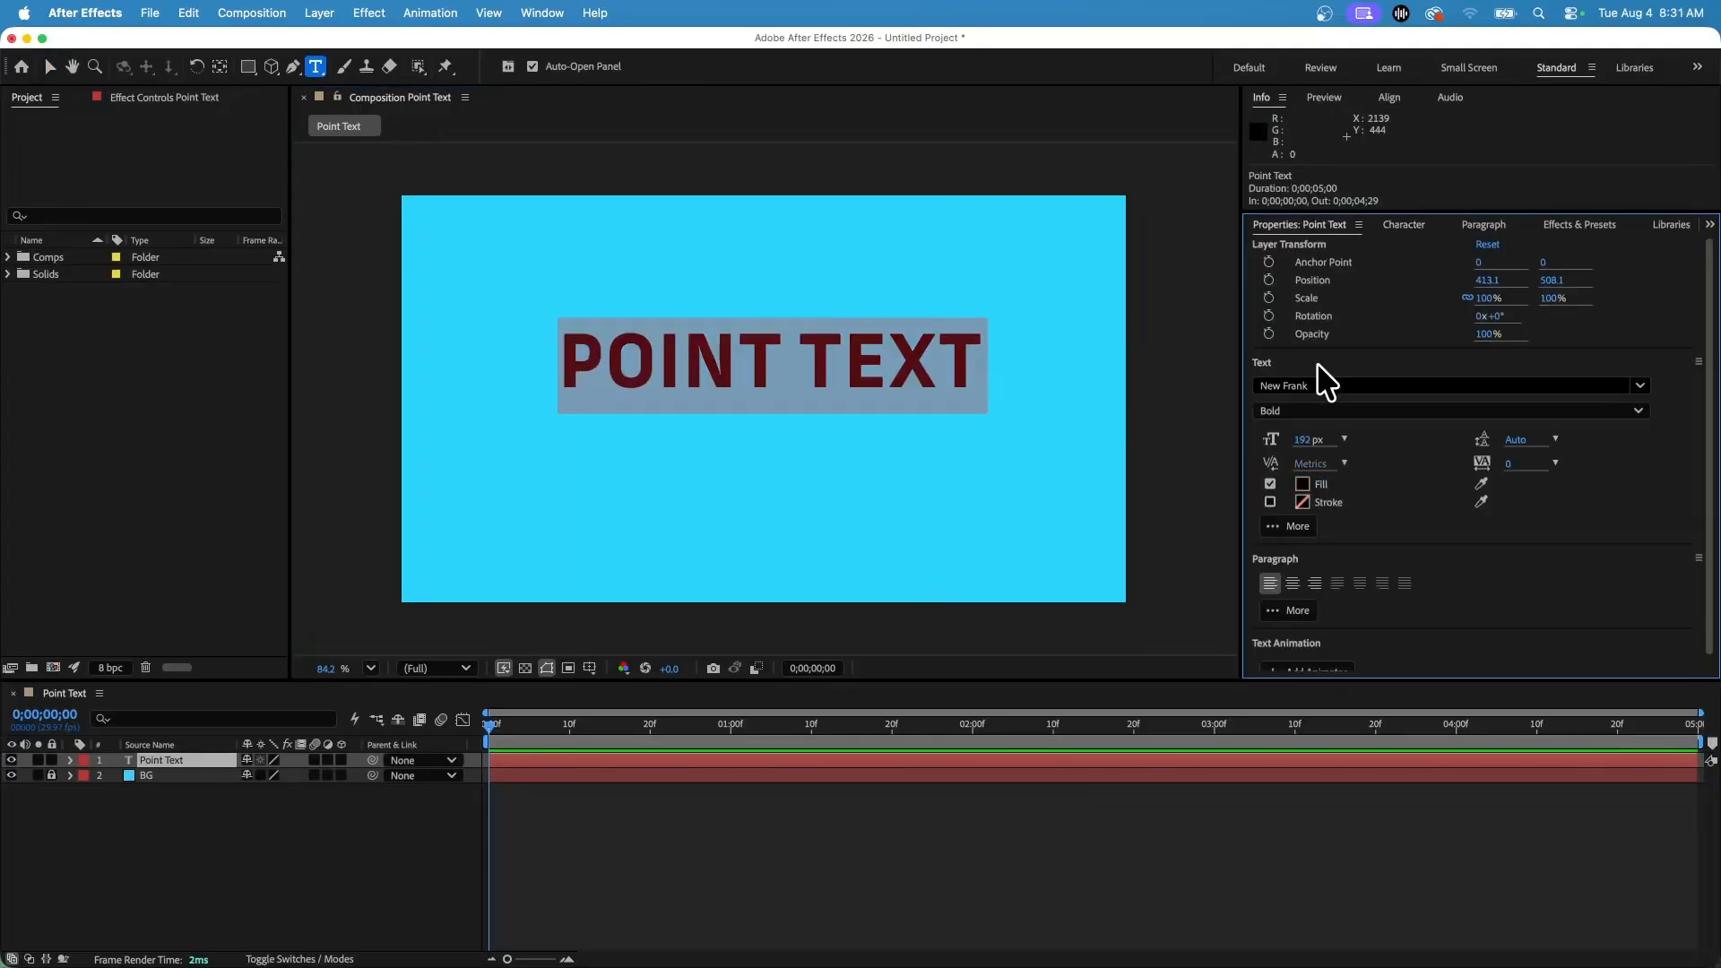
click(1413, 227)
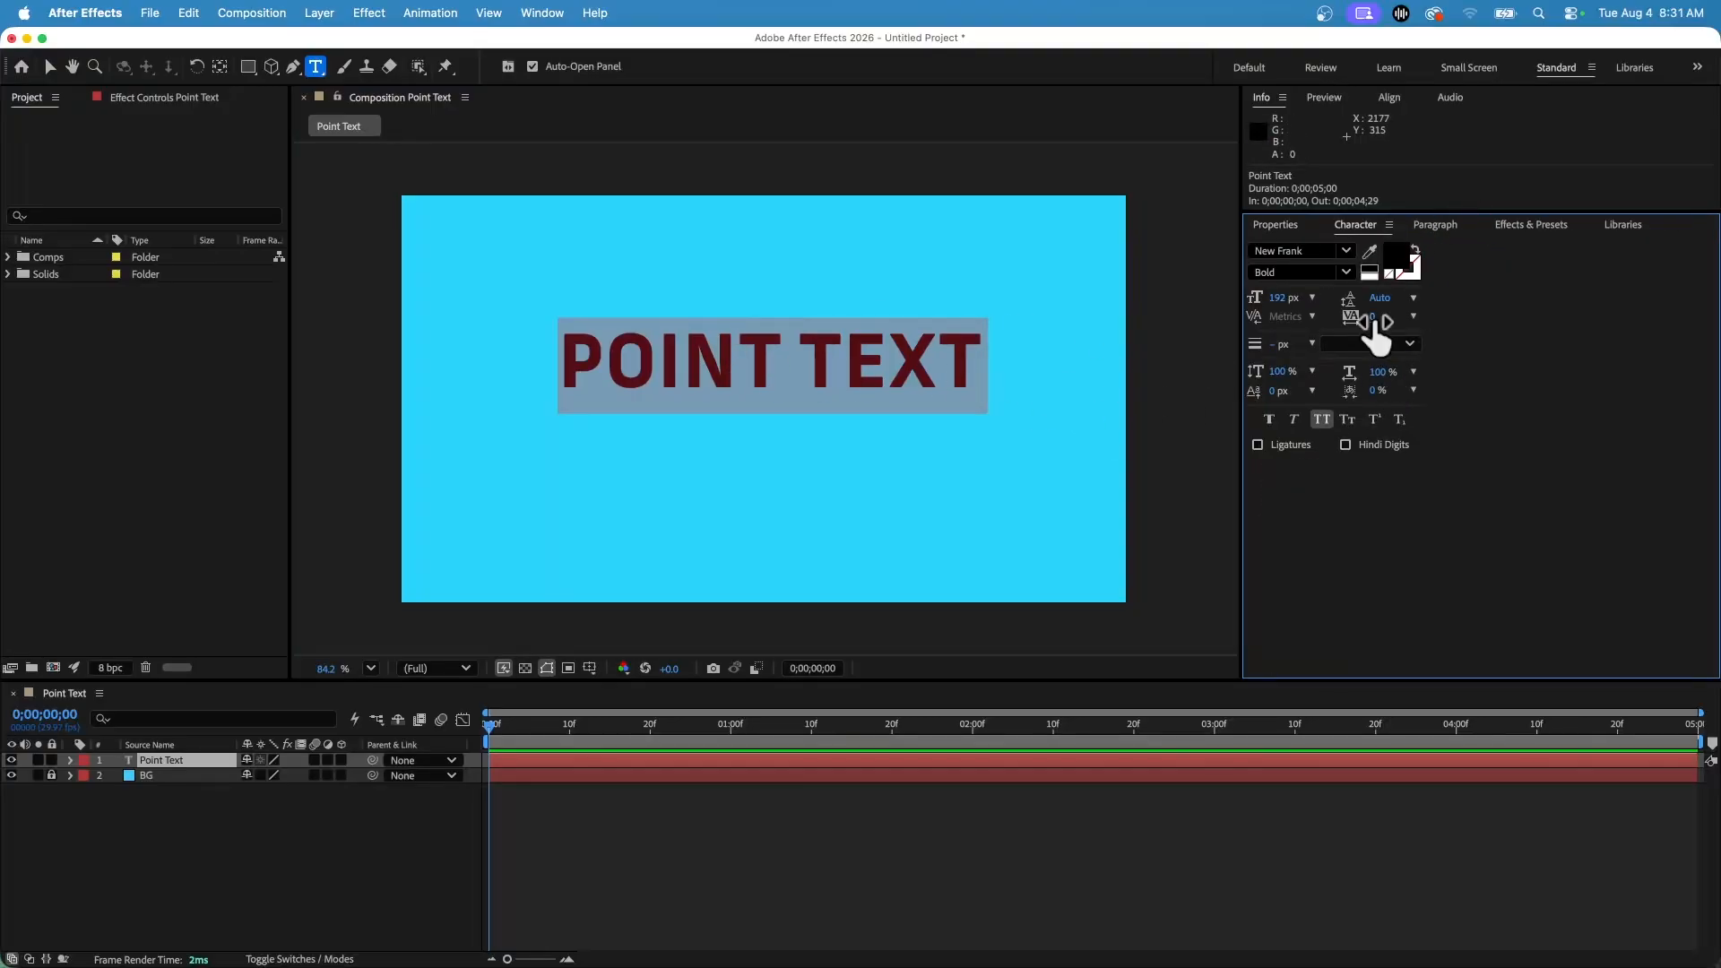
mouse_move(1374, 318)
mouse_down()
mouse_move(1560, 314)
mouse_move(1363, 288)
mouse_move(1031, 296)
mouse_move(1398, 286)
mouse_move(1103, 299)
mouse_move(1434, 305)
mouse_move(1040, 288)
mouse_move(1487, 311)
mouse_move(1111, 304)
mouse_move(1434, 269)
mouse_move(1456, 308)
mouse_move(1372, 317)
mouse_up()
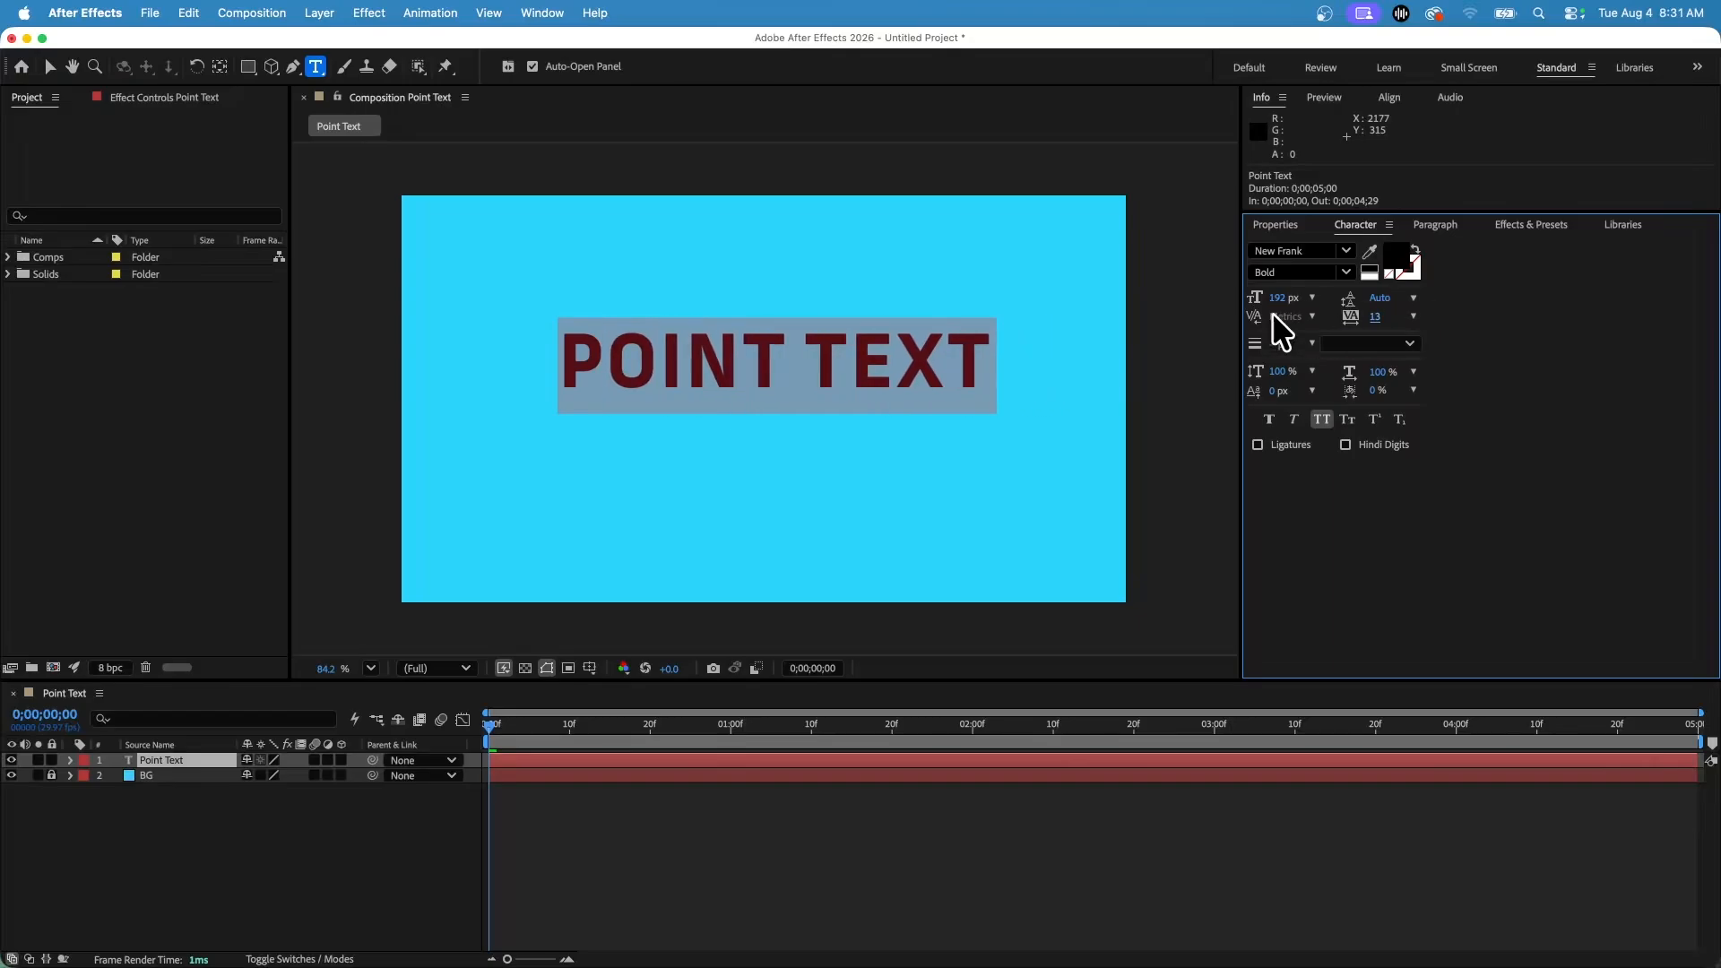
Try to adjust the tracking of the letters OINT.
click(569, 363)
double_click(569, 363)
click(698, 362)
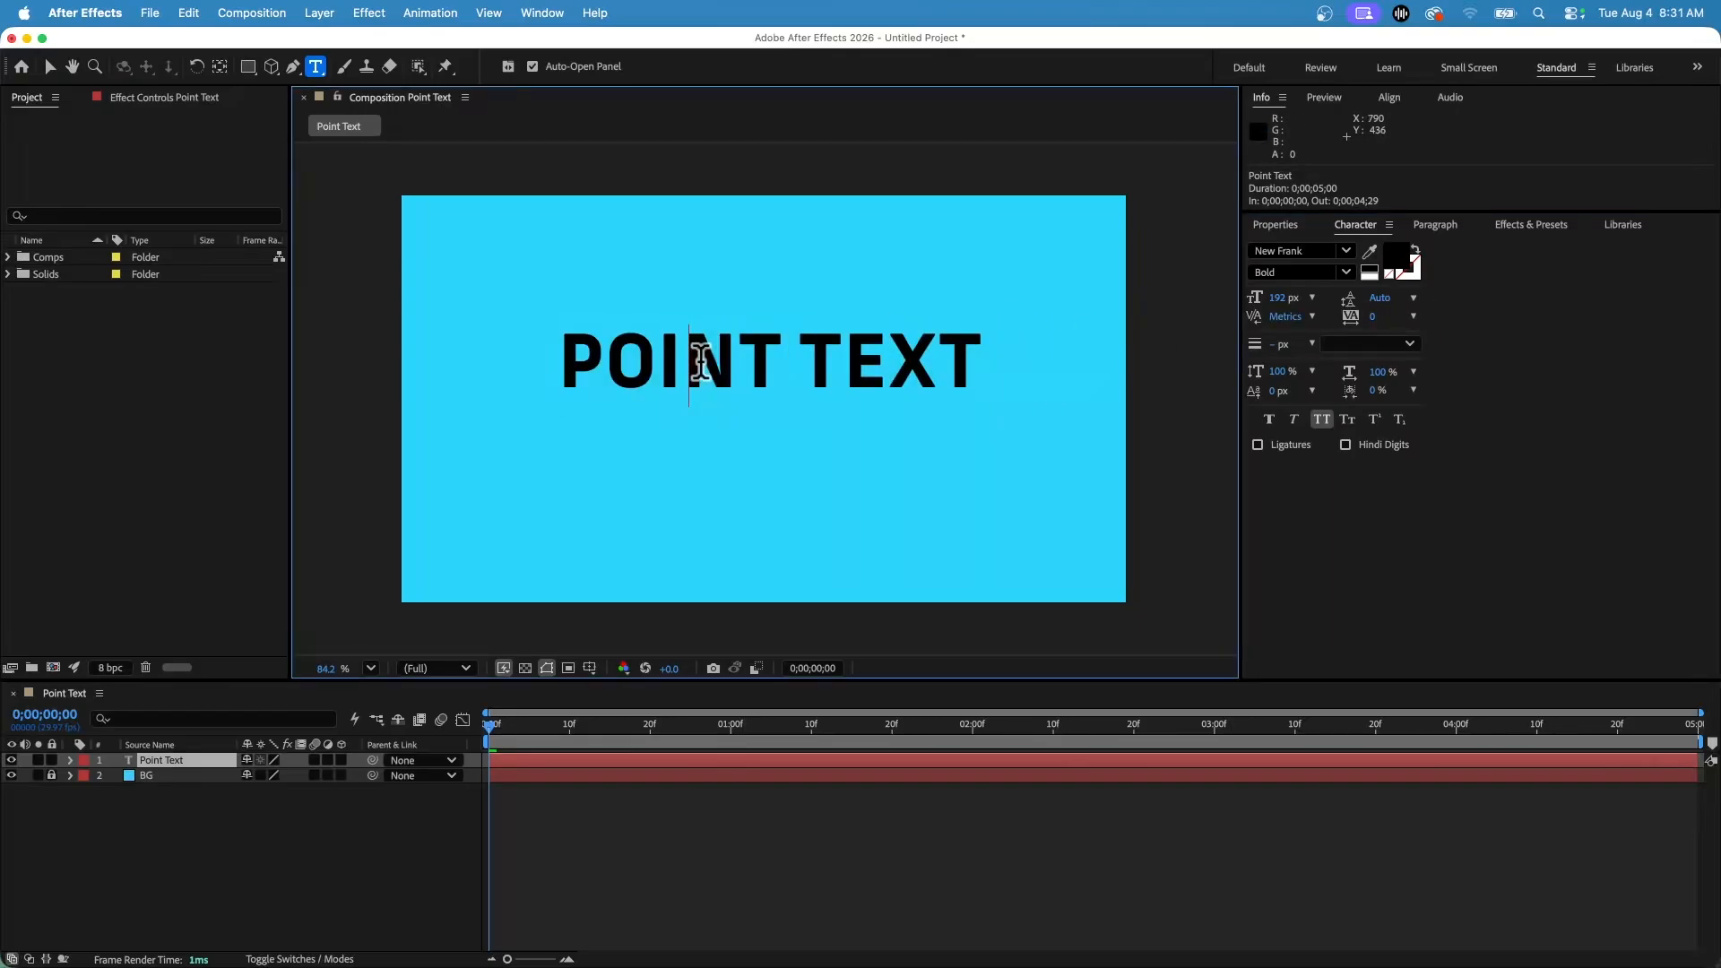
click(607, 361)
shift+click(785, 361)
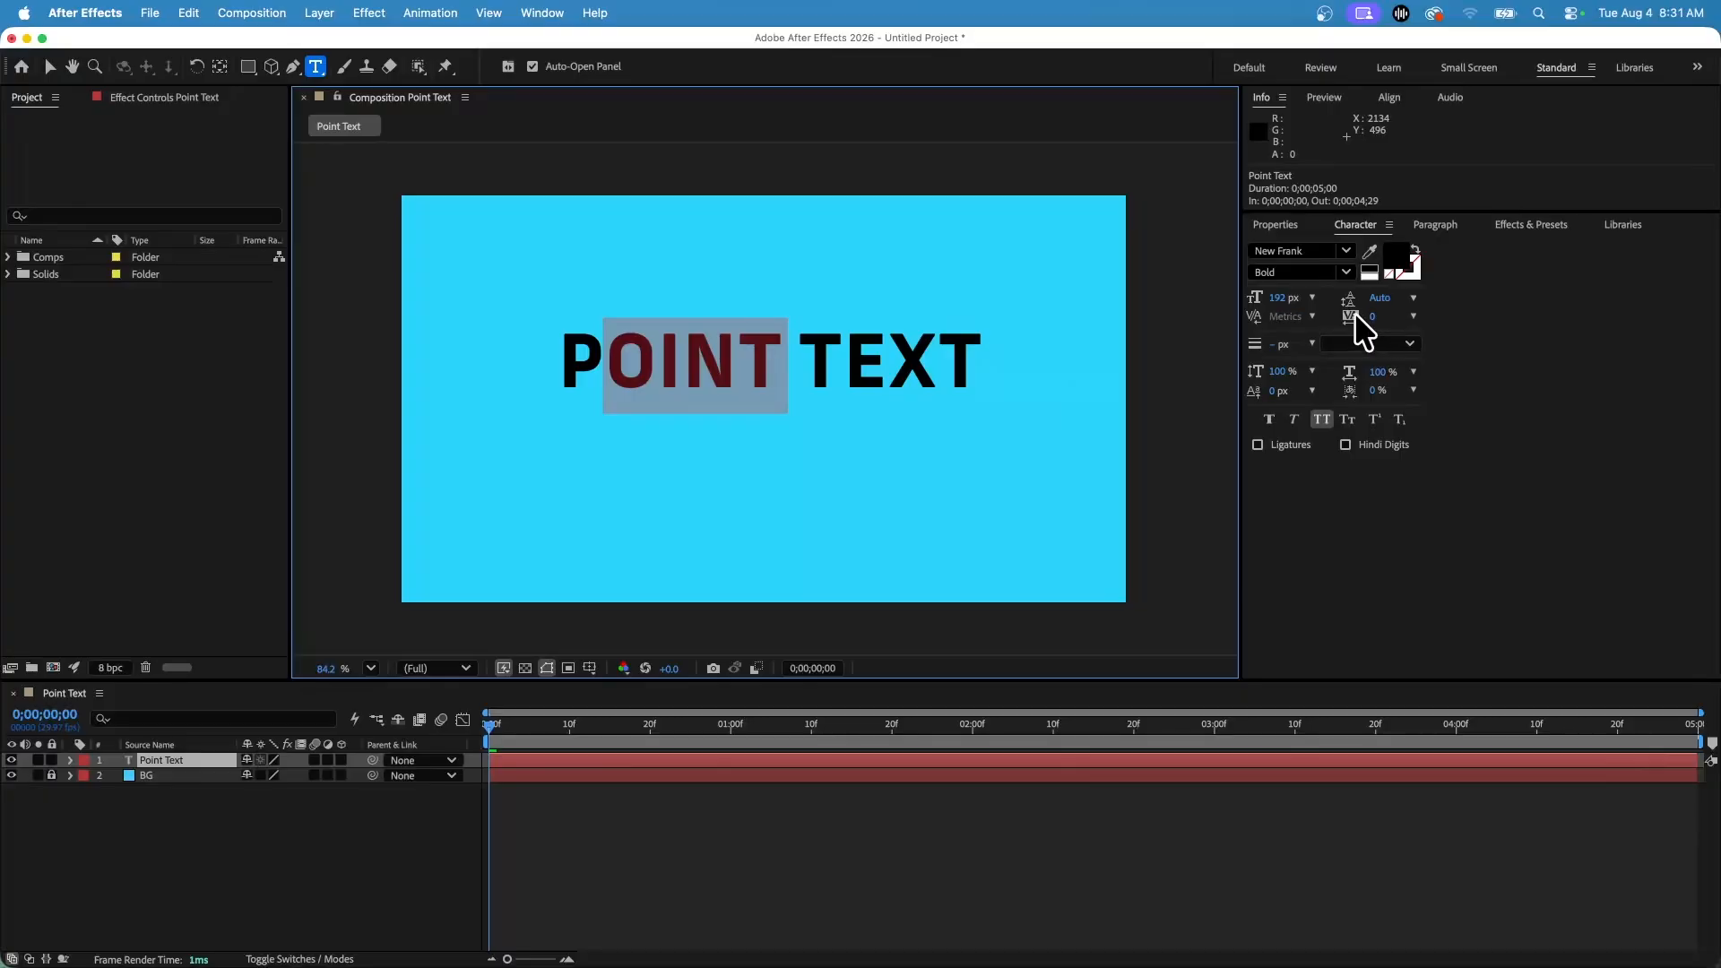
drag(1377, 337, 1264, 345)
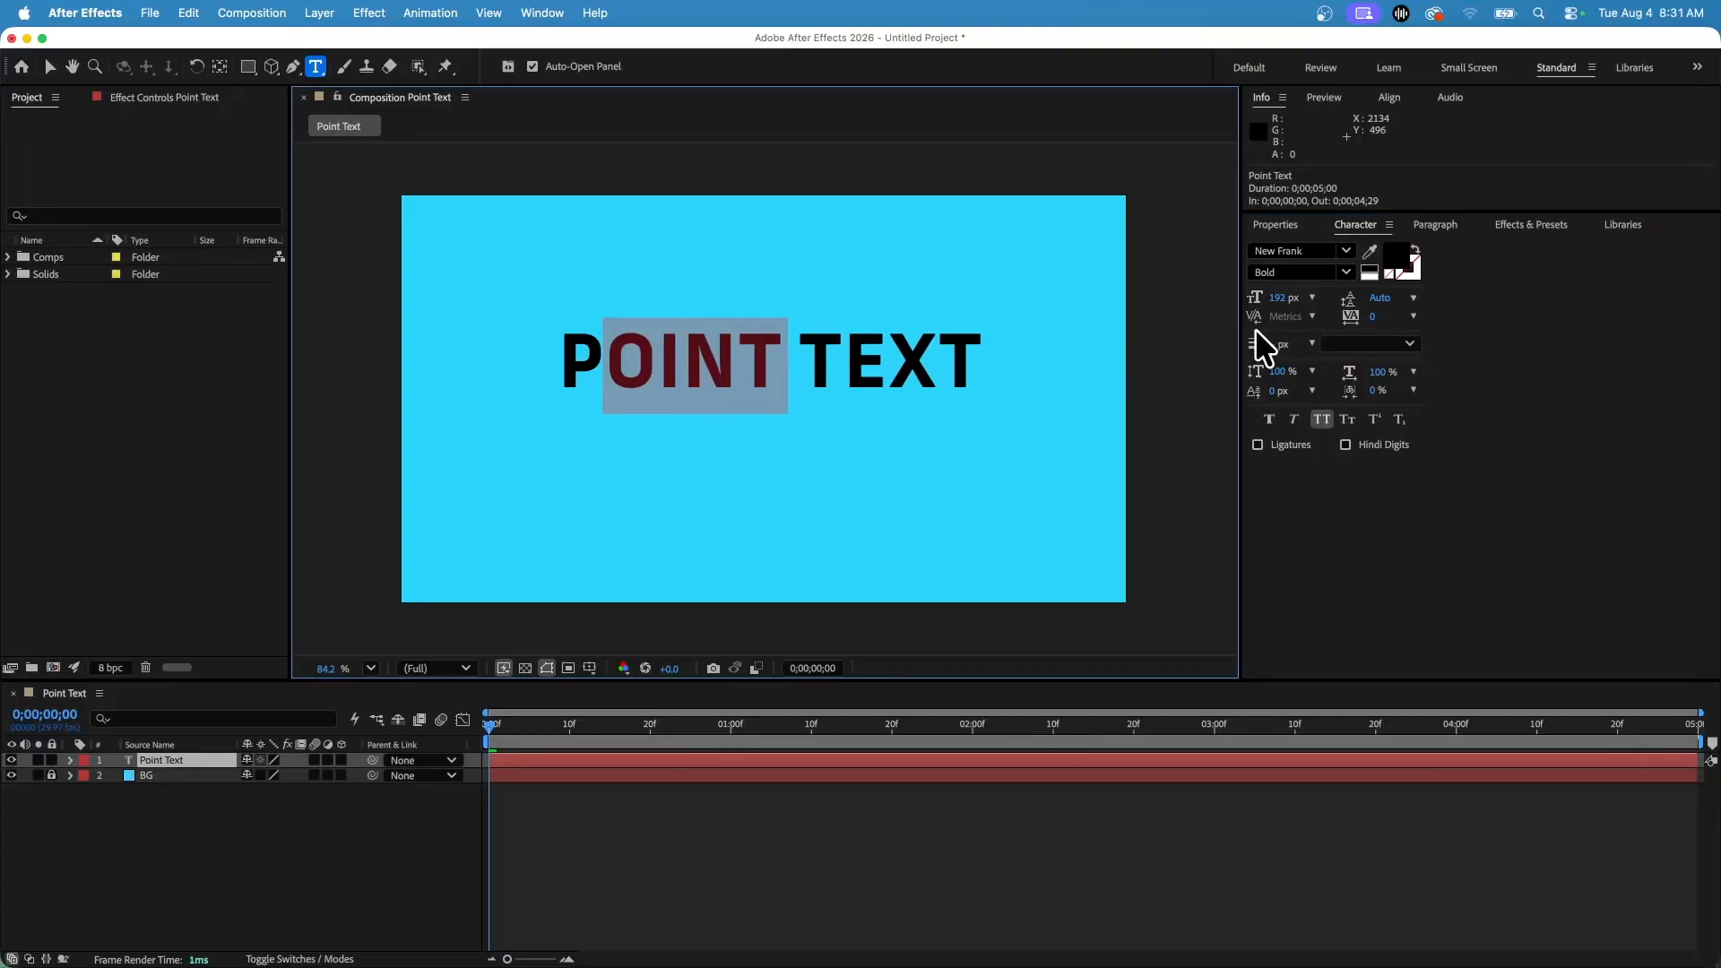
click(1522, 325)
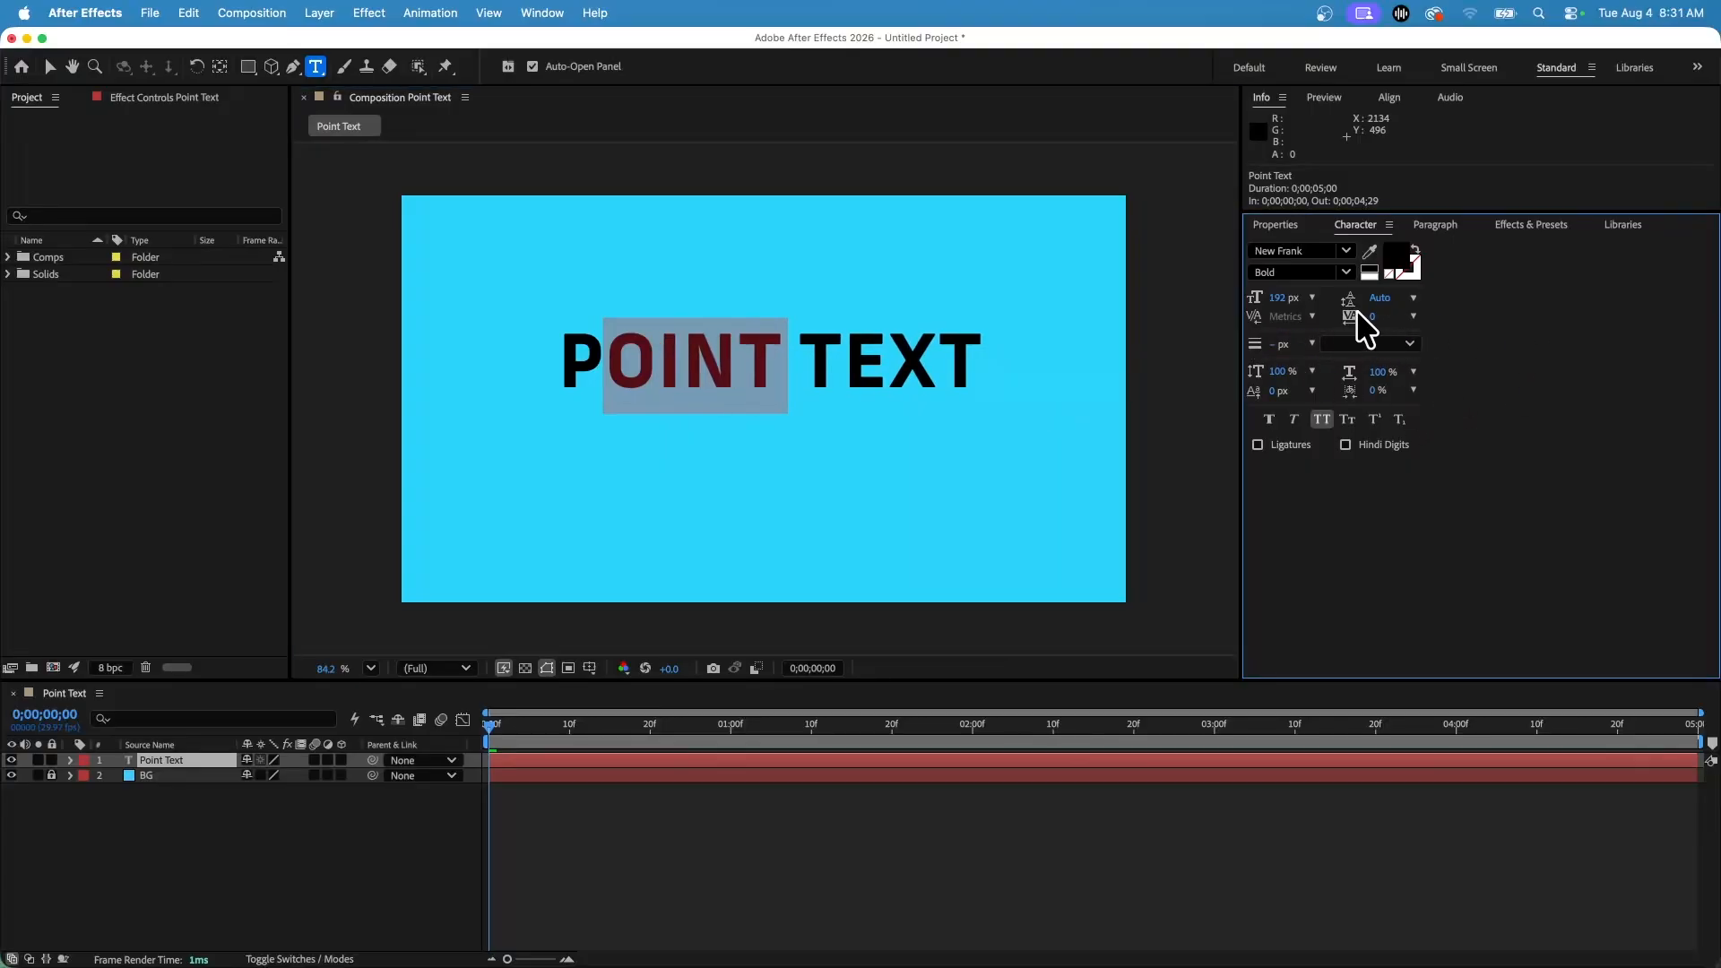
click(730, 366)
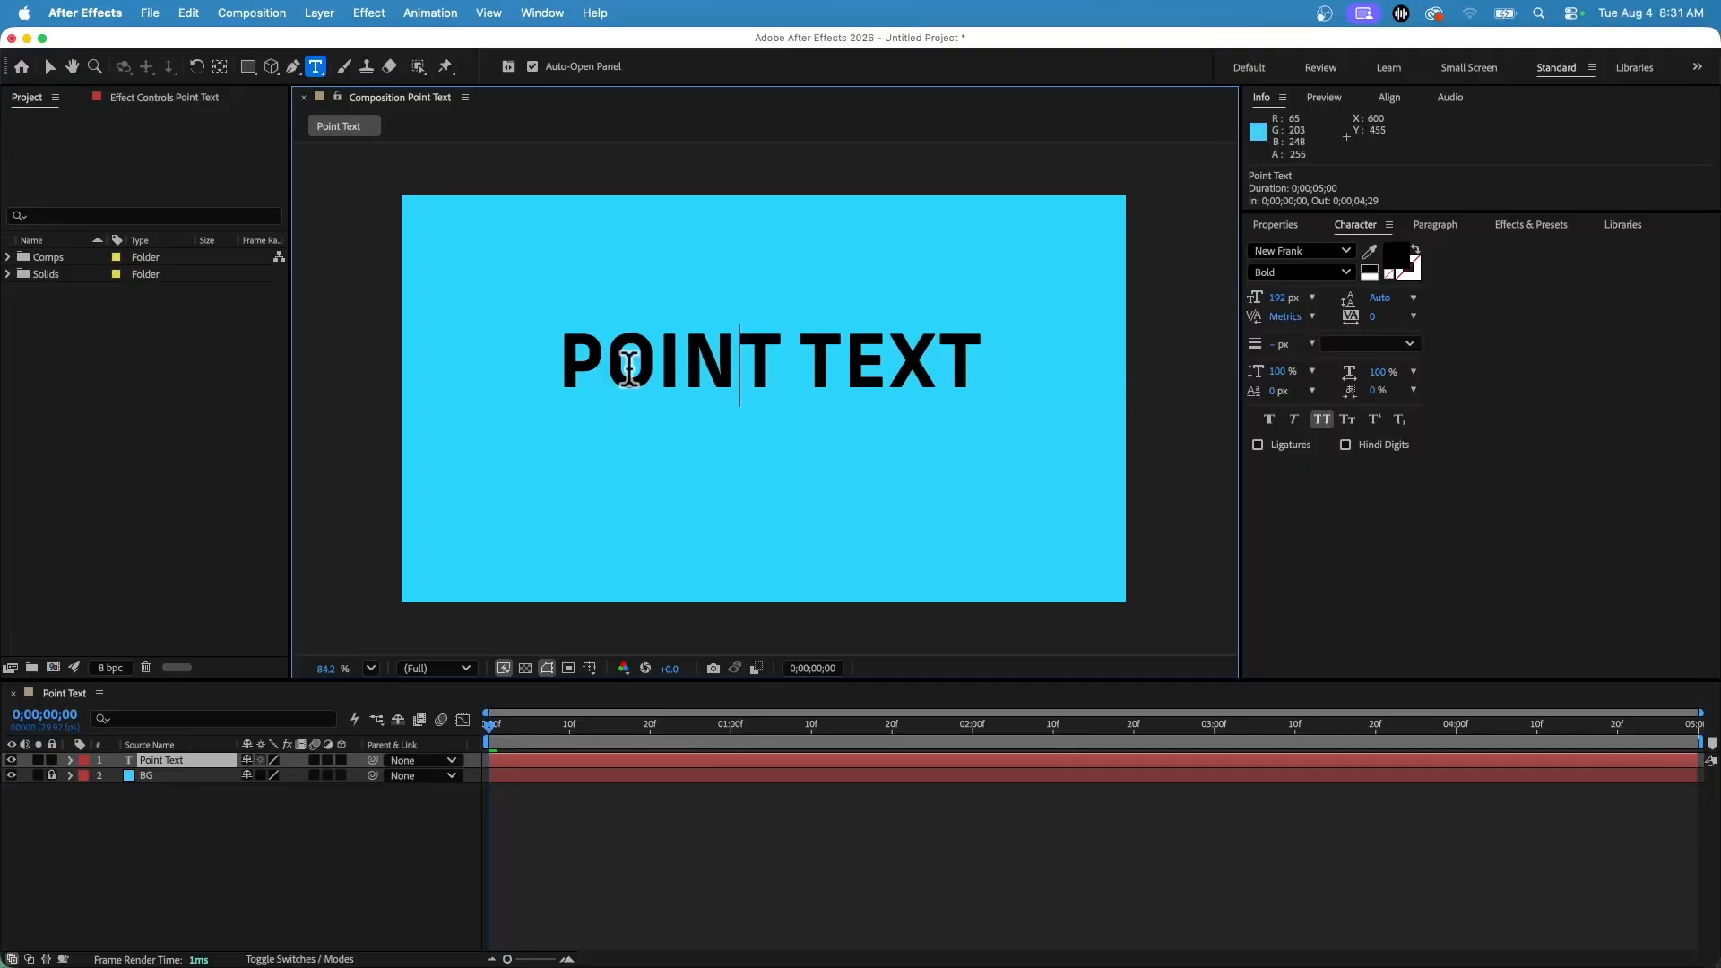
click(970, 354)
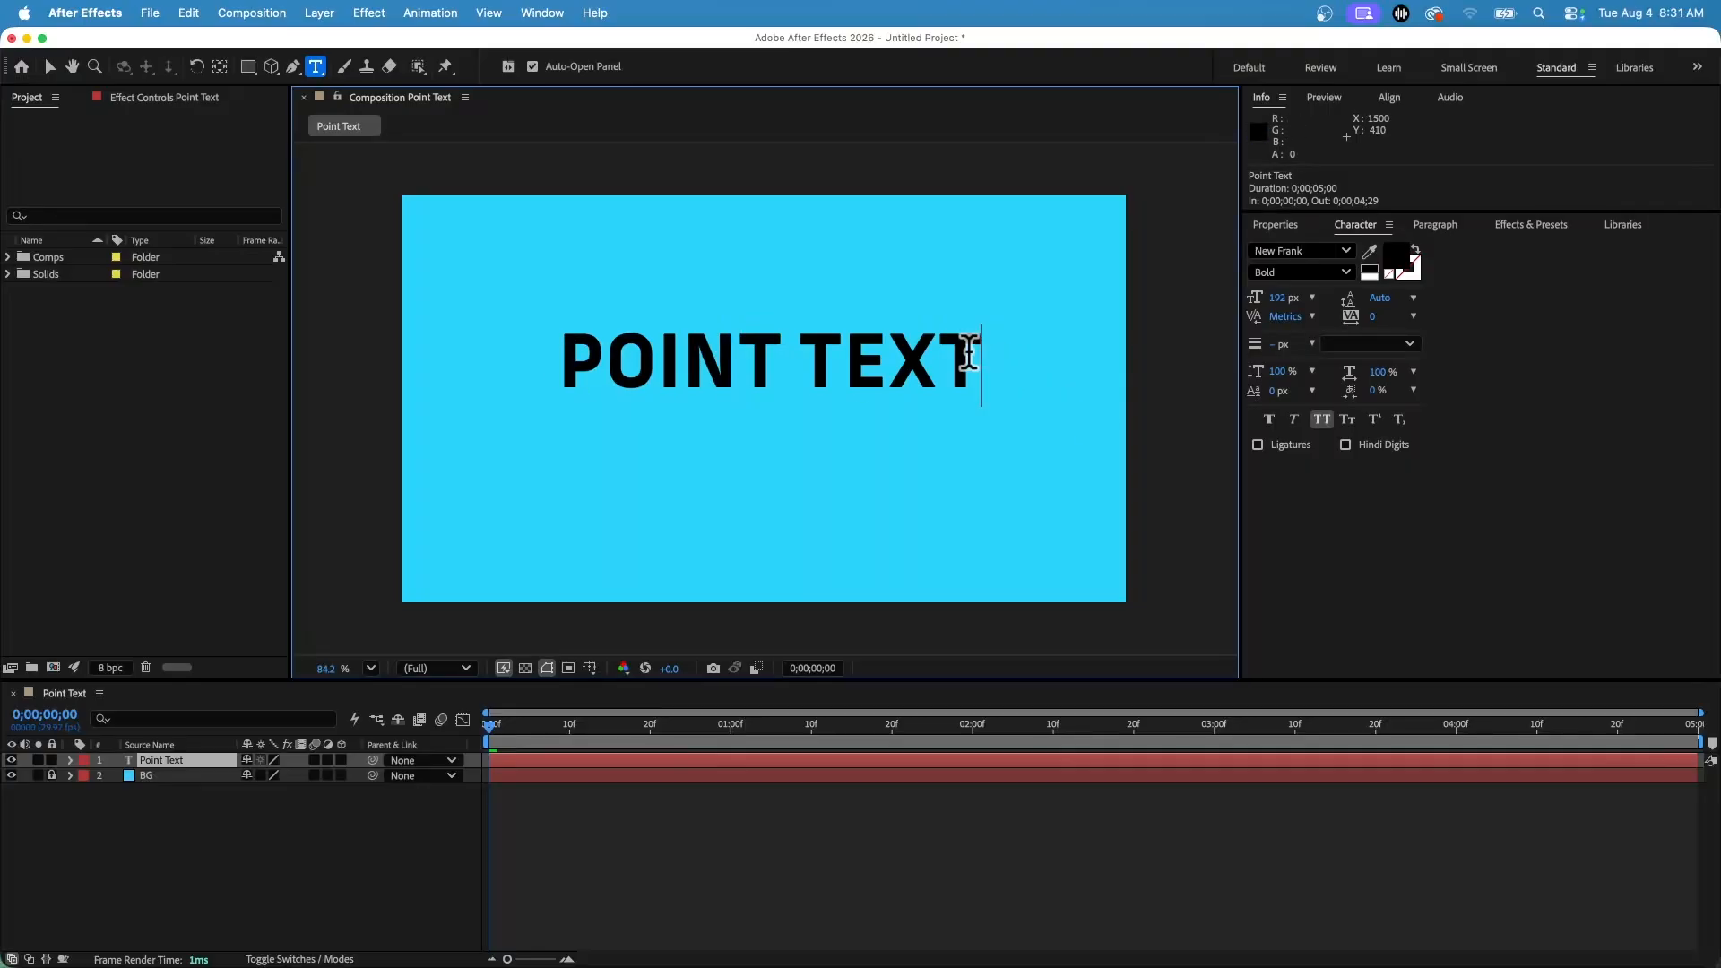
text(point te)
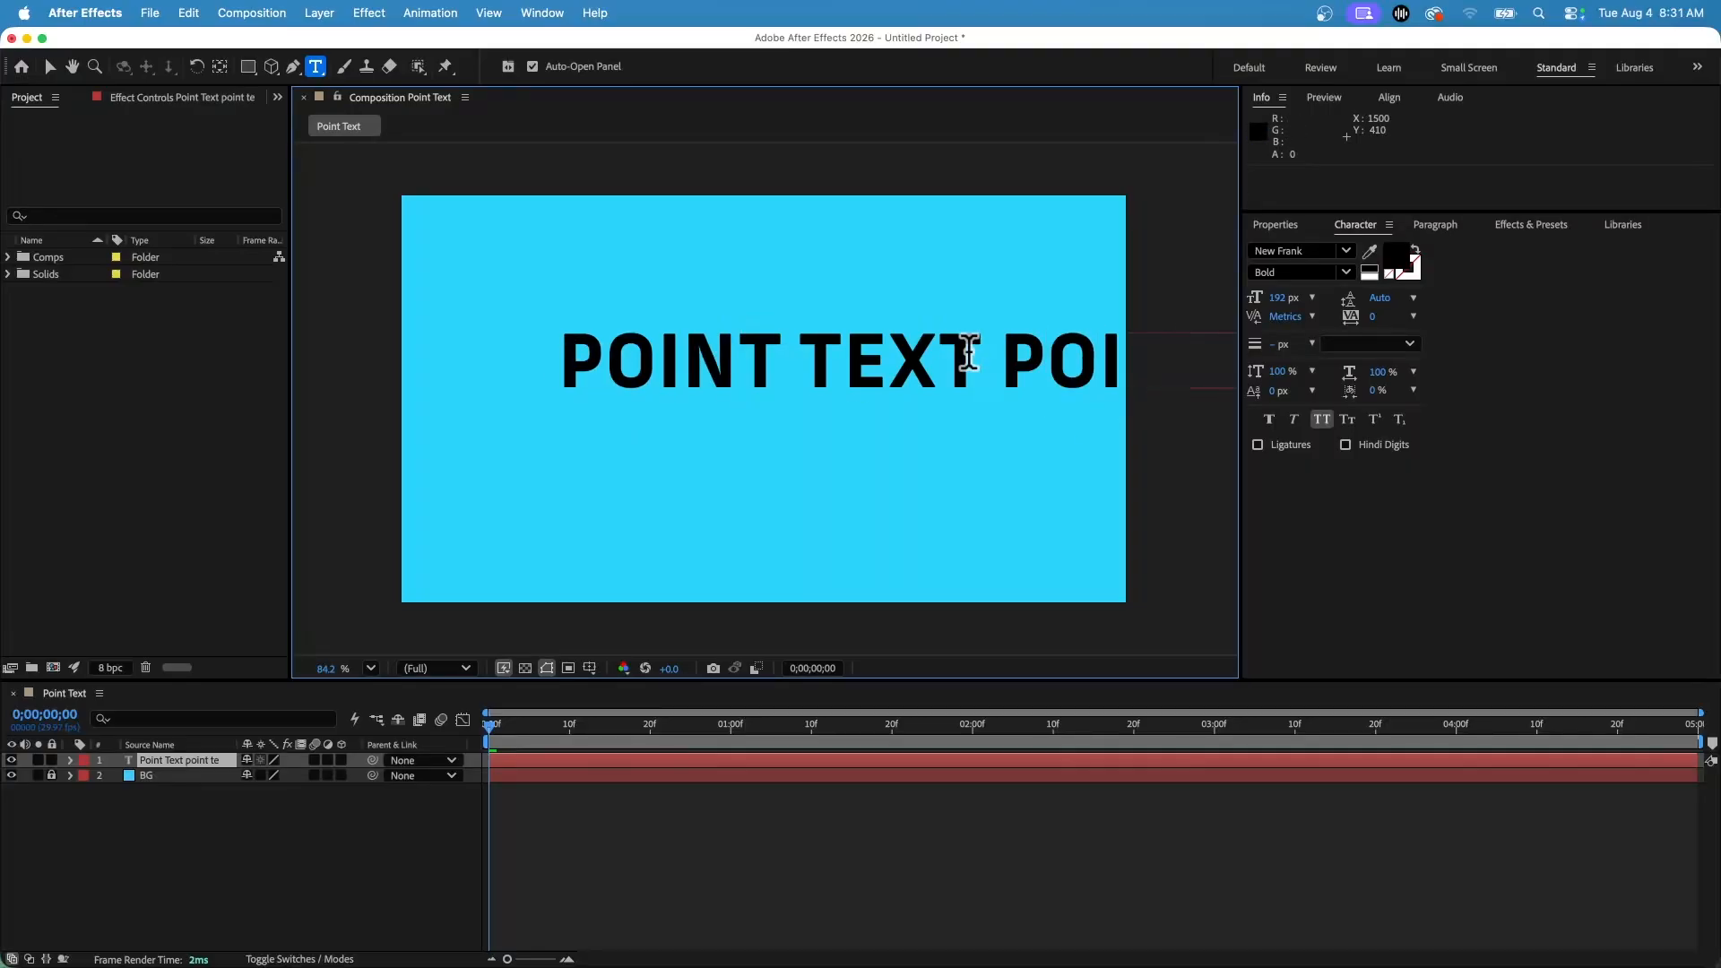
key(BackSpace)
key(BackSpace)
key(BackSpace)
key(BackSpace)
key(BackSpace)
key(BackSpace)
key(BackSpace)
key(BackSpace)
key(BackSpace)
key(BackSpace)
key(BackSpace)
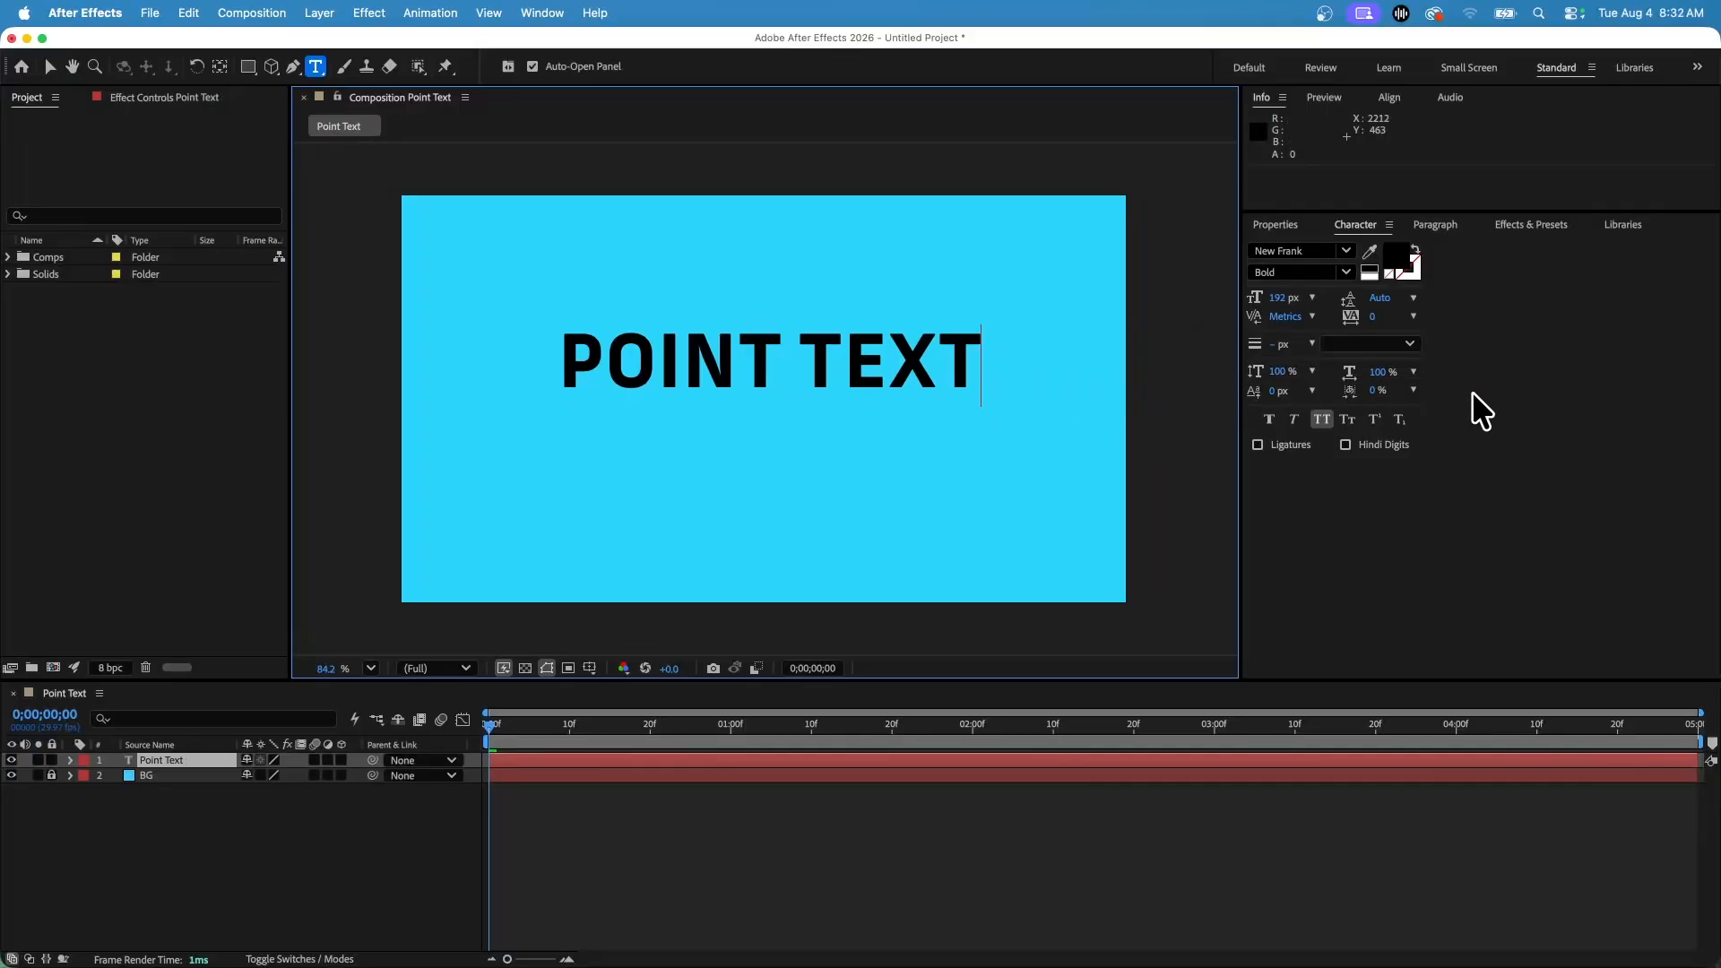
Select all the text and try the faux bold, faux italic, all caps and small caps styles, ending in normal case.
triple_click(595, 369)
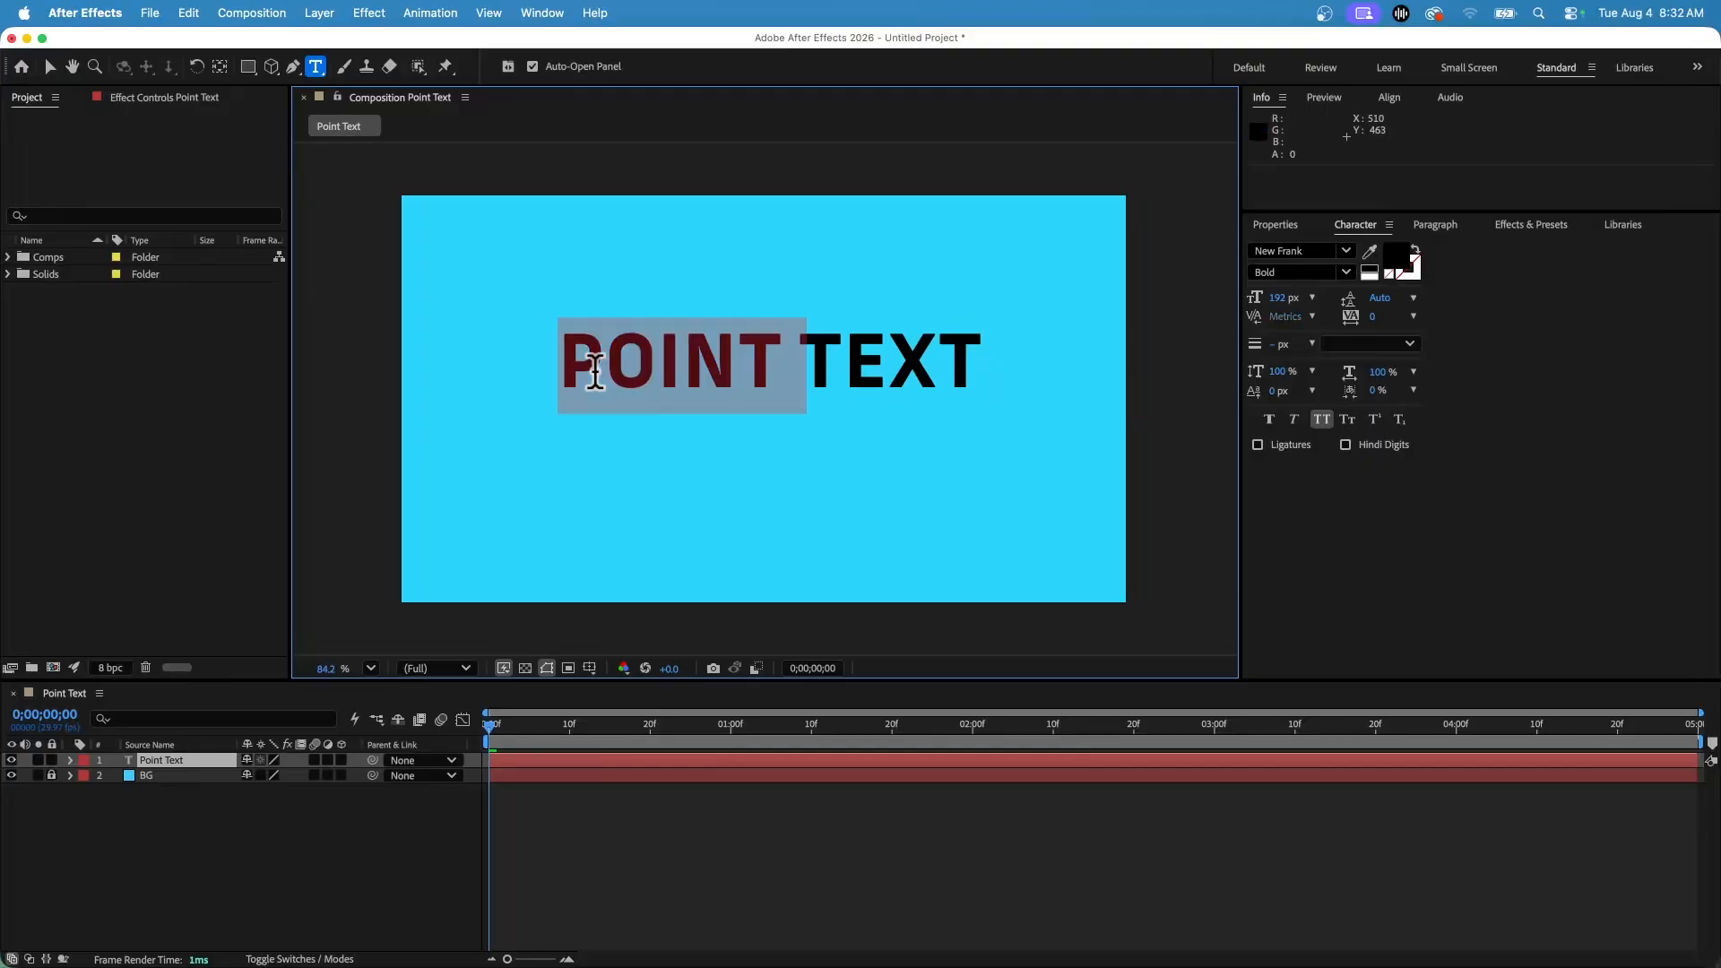
click(1273, 418)
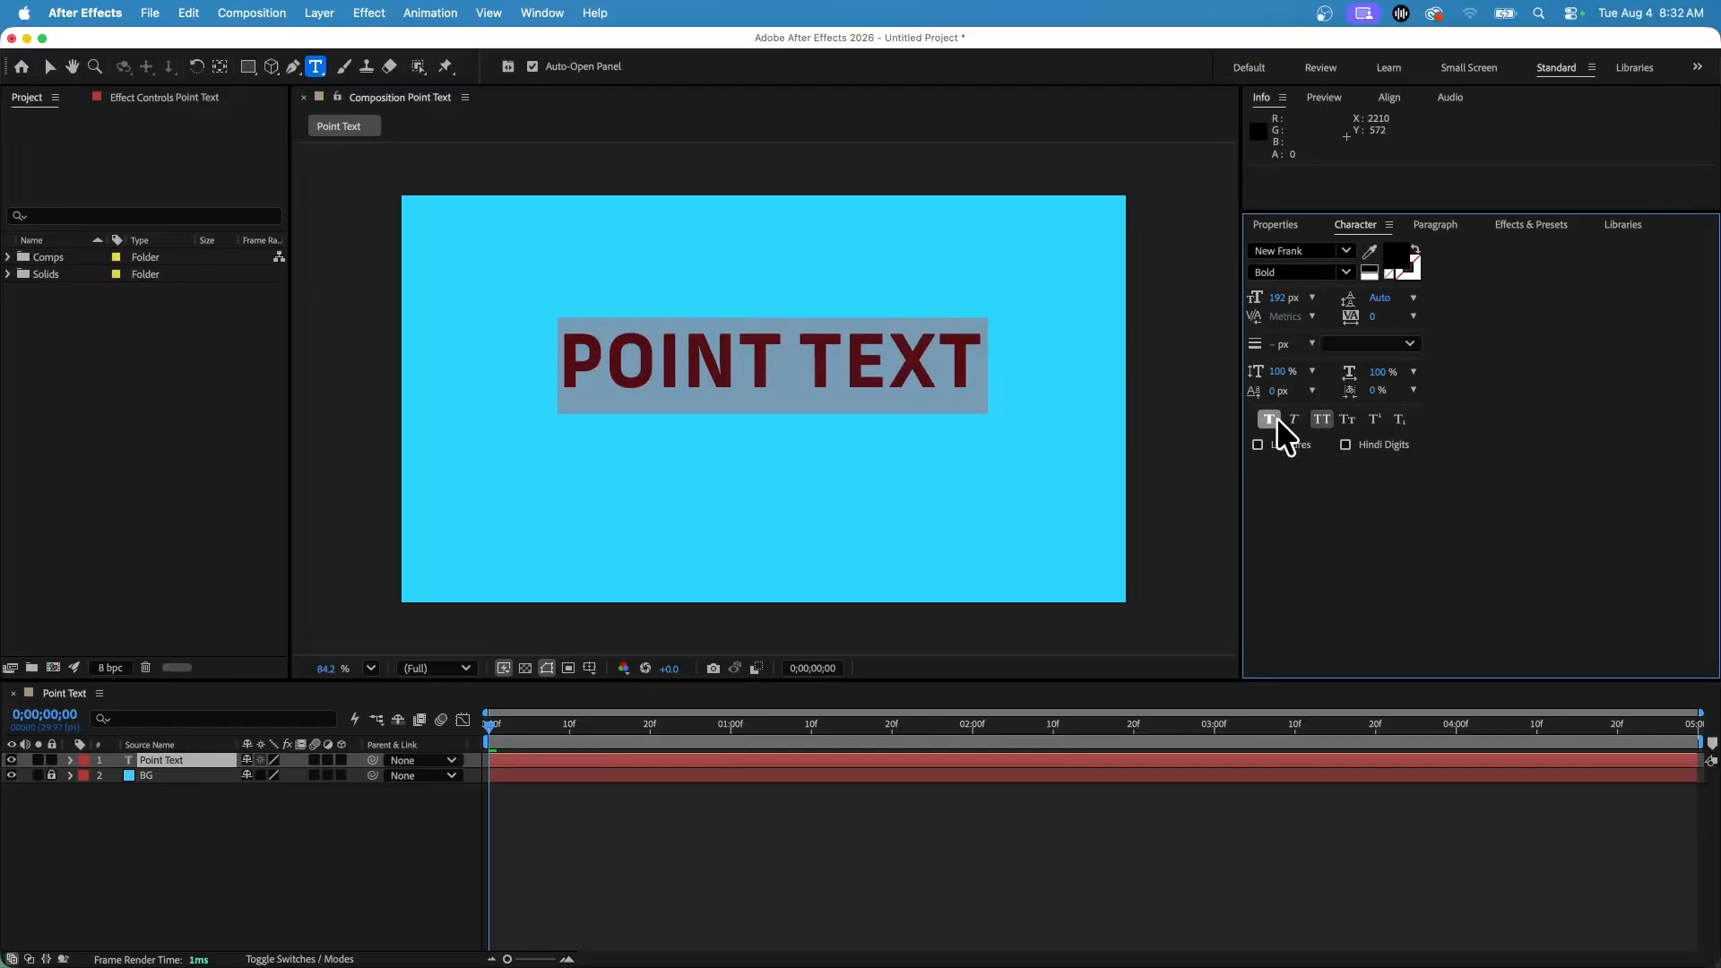
click(1271, 418)
click(1294, 418)
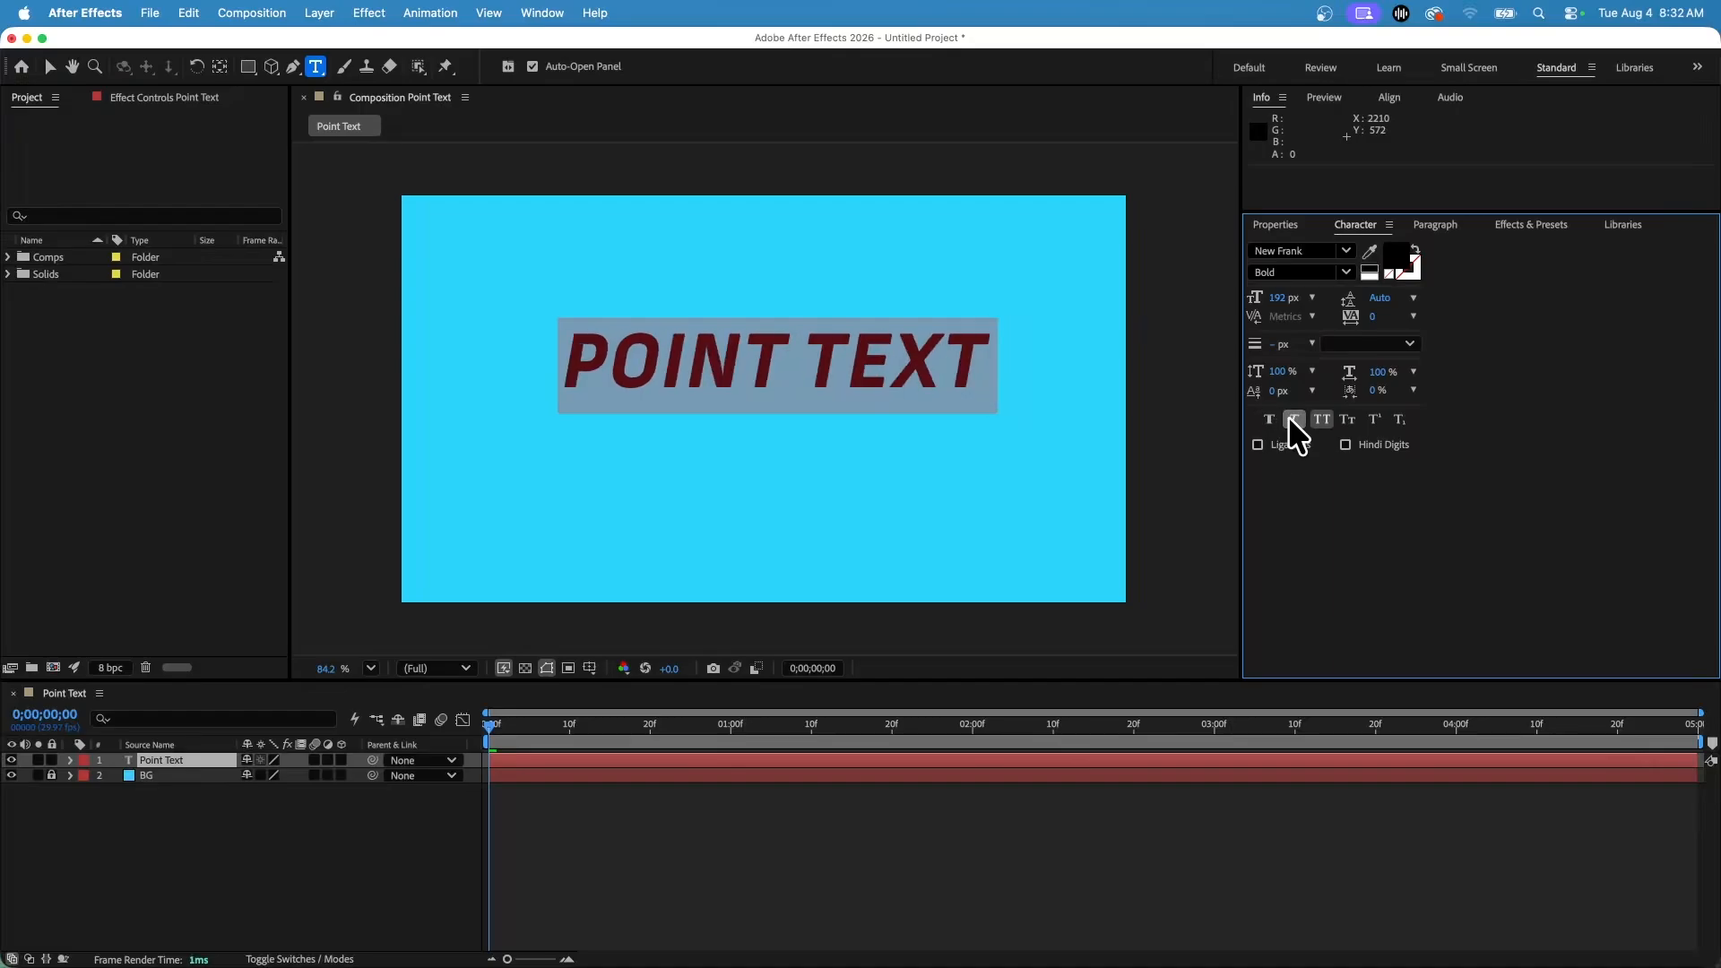
click(1293, 419)
click(1314, 418)
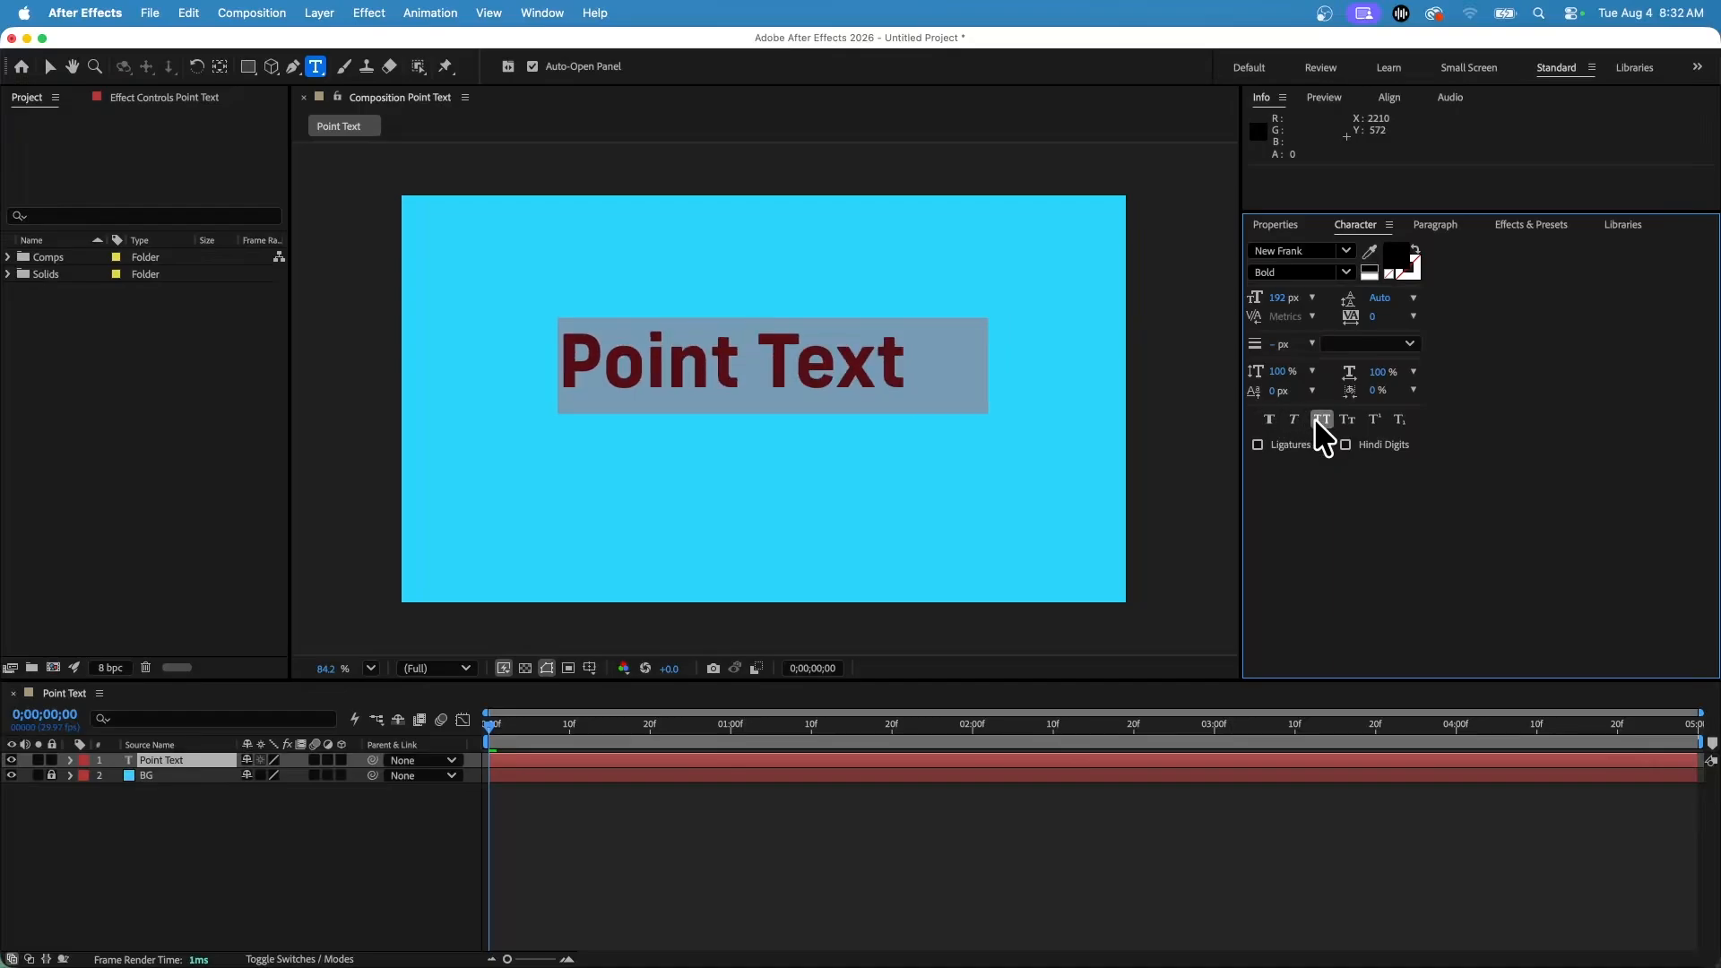
click(1314, 418)
click(1316, 418)
click(1316, 419)
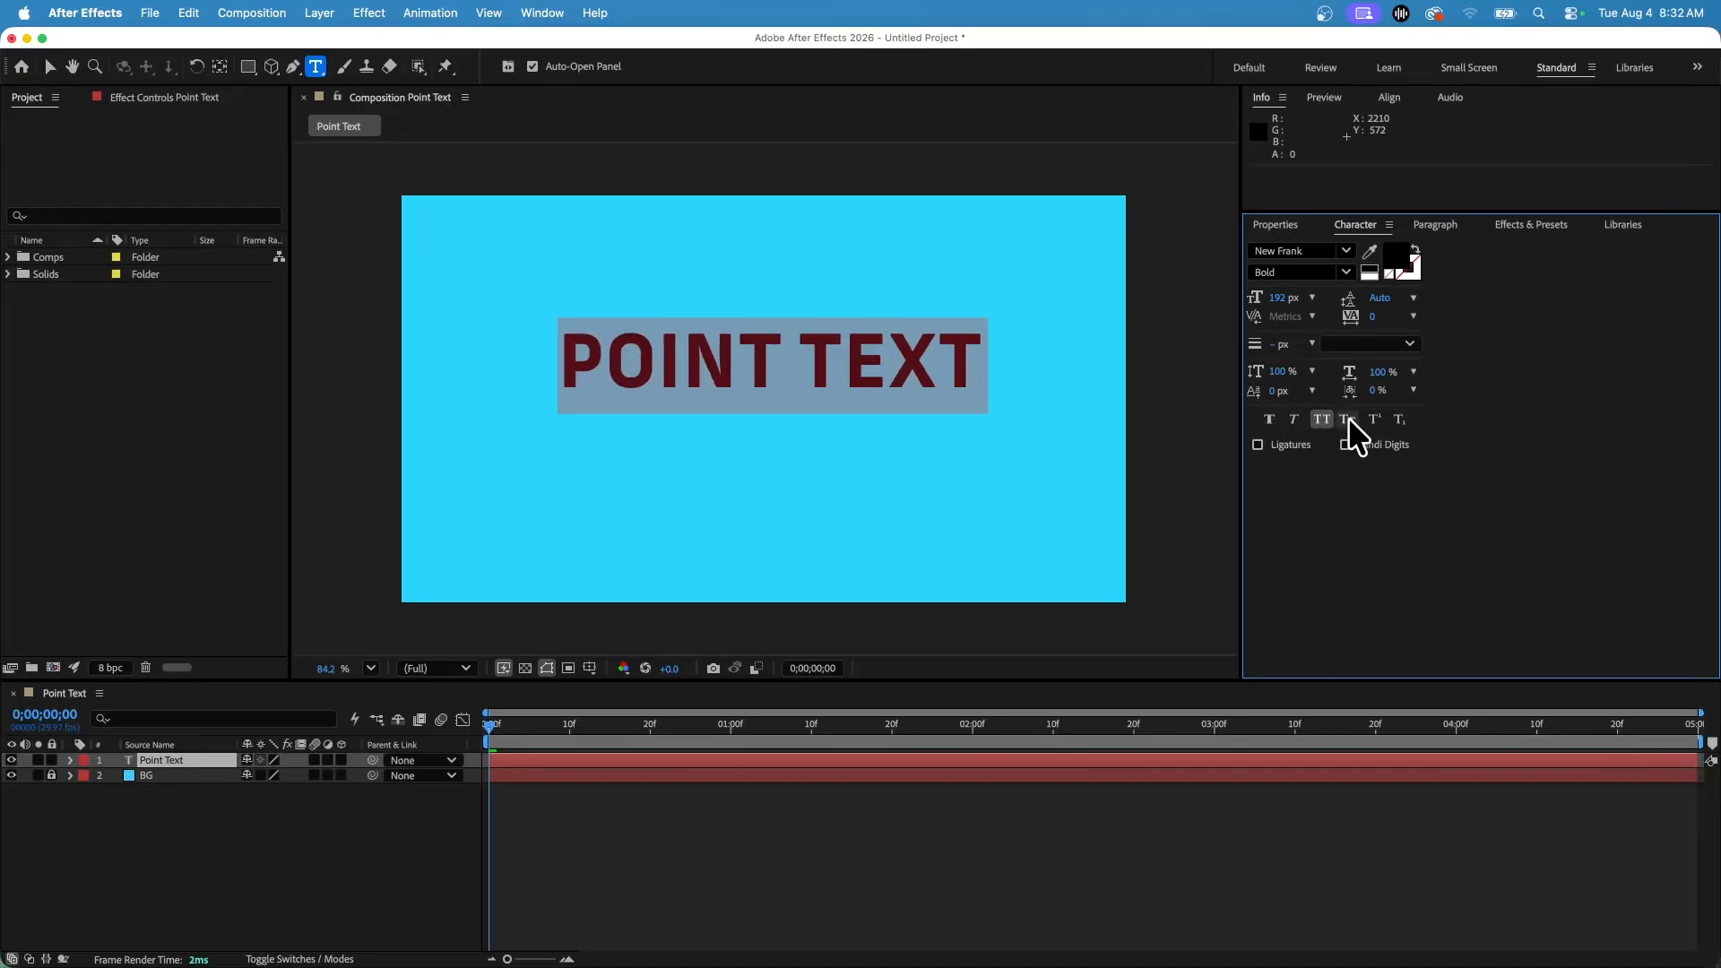
click(1348, 419)
click(1347, 419)
click(1345, 419)
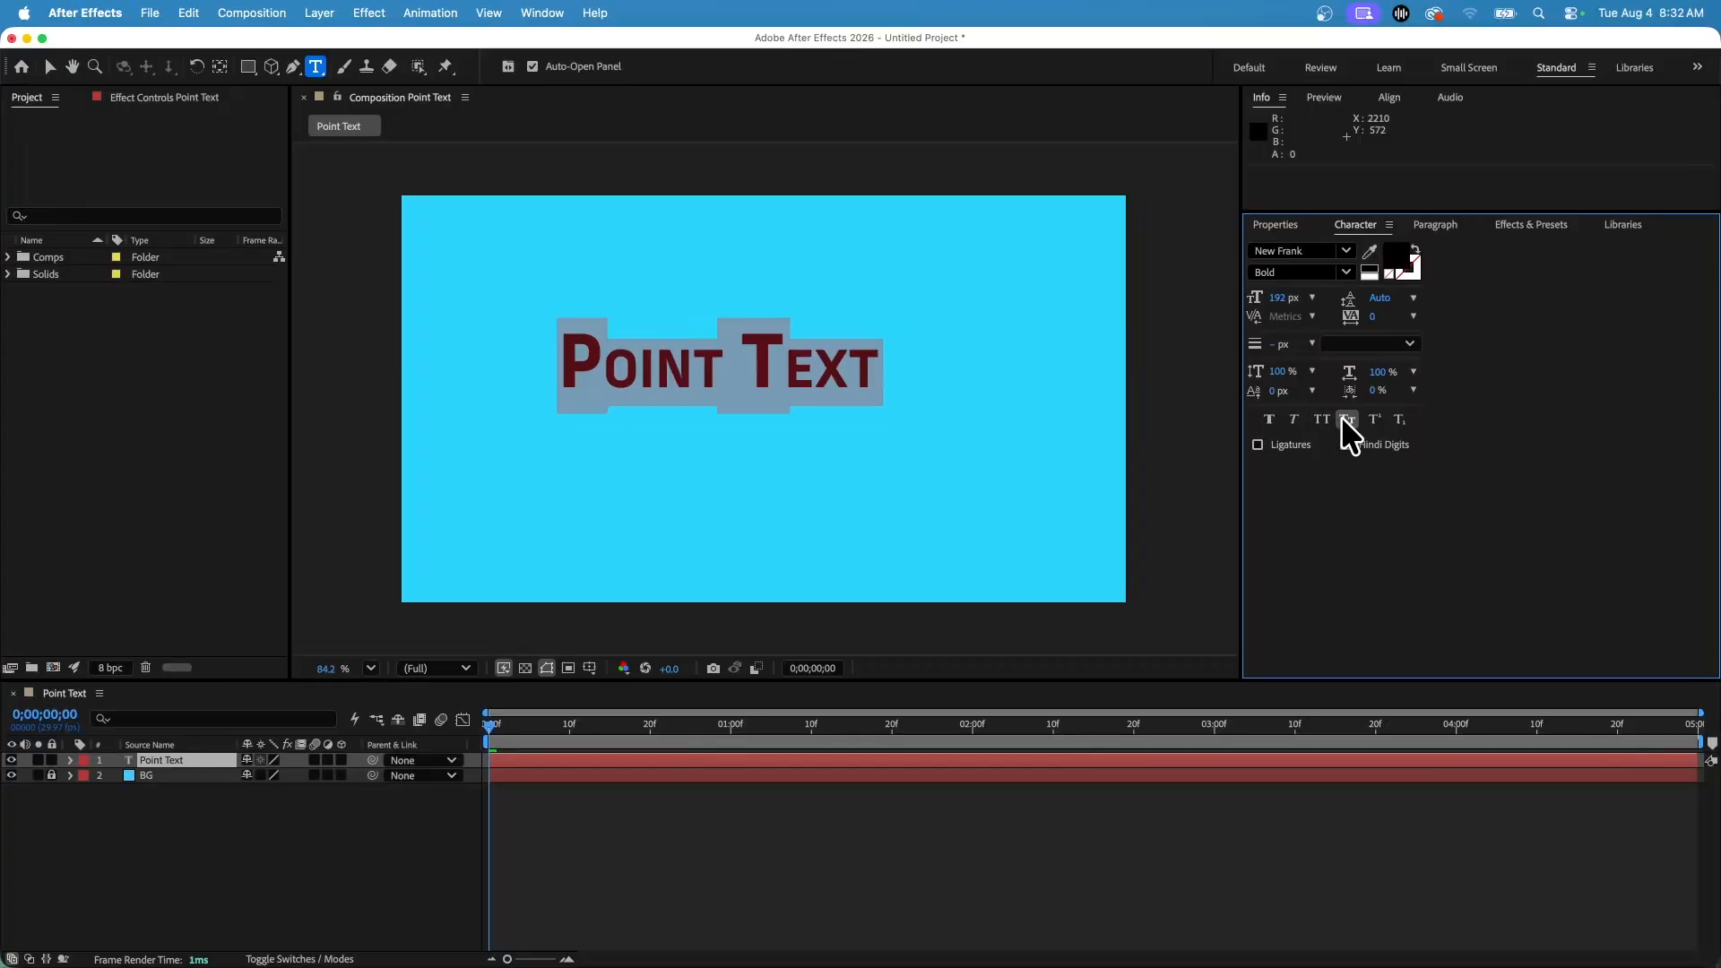
click(1342, 418)
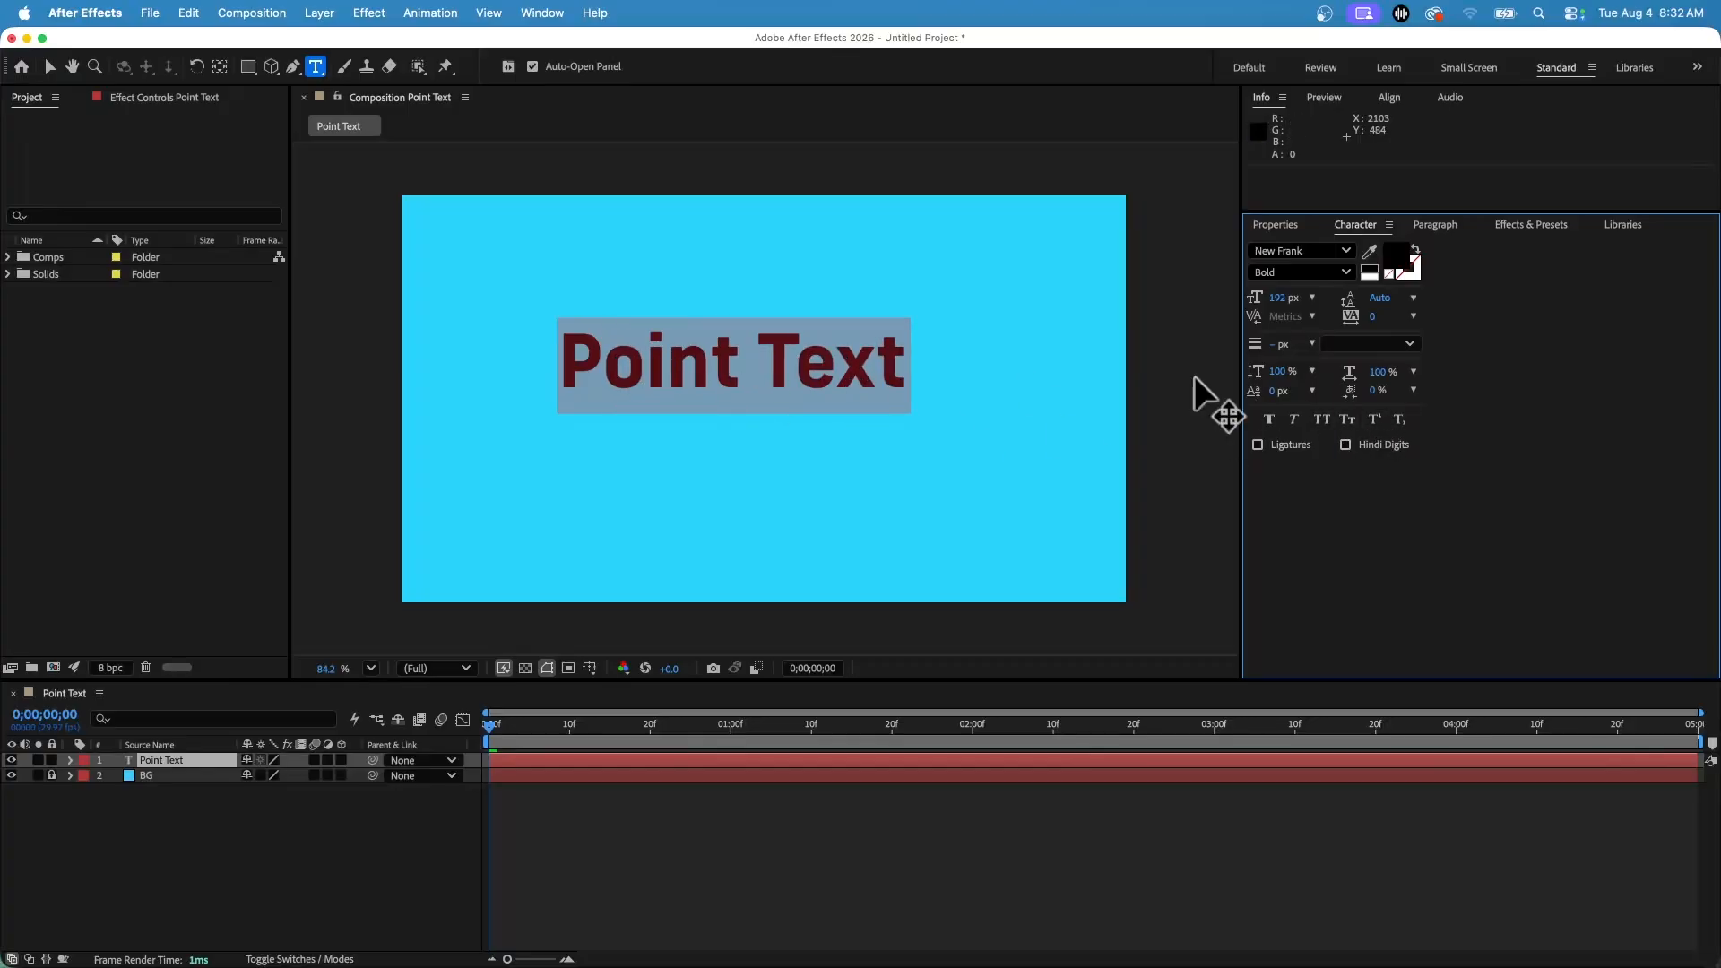
Try applying subscript to the letters after the P, then turn it off.
click(1405, 421)
click(1403, 422)
drag(603, 365, 914, 369)
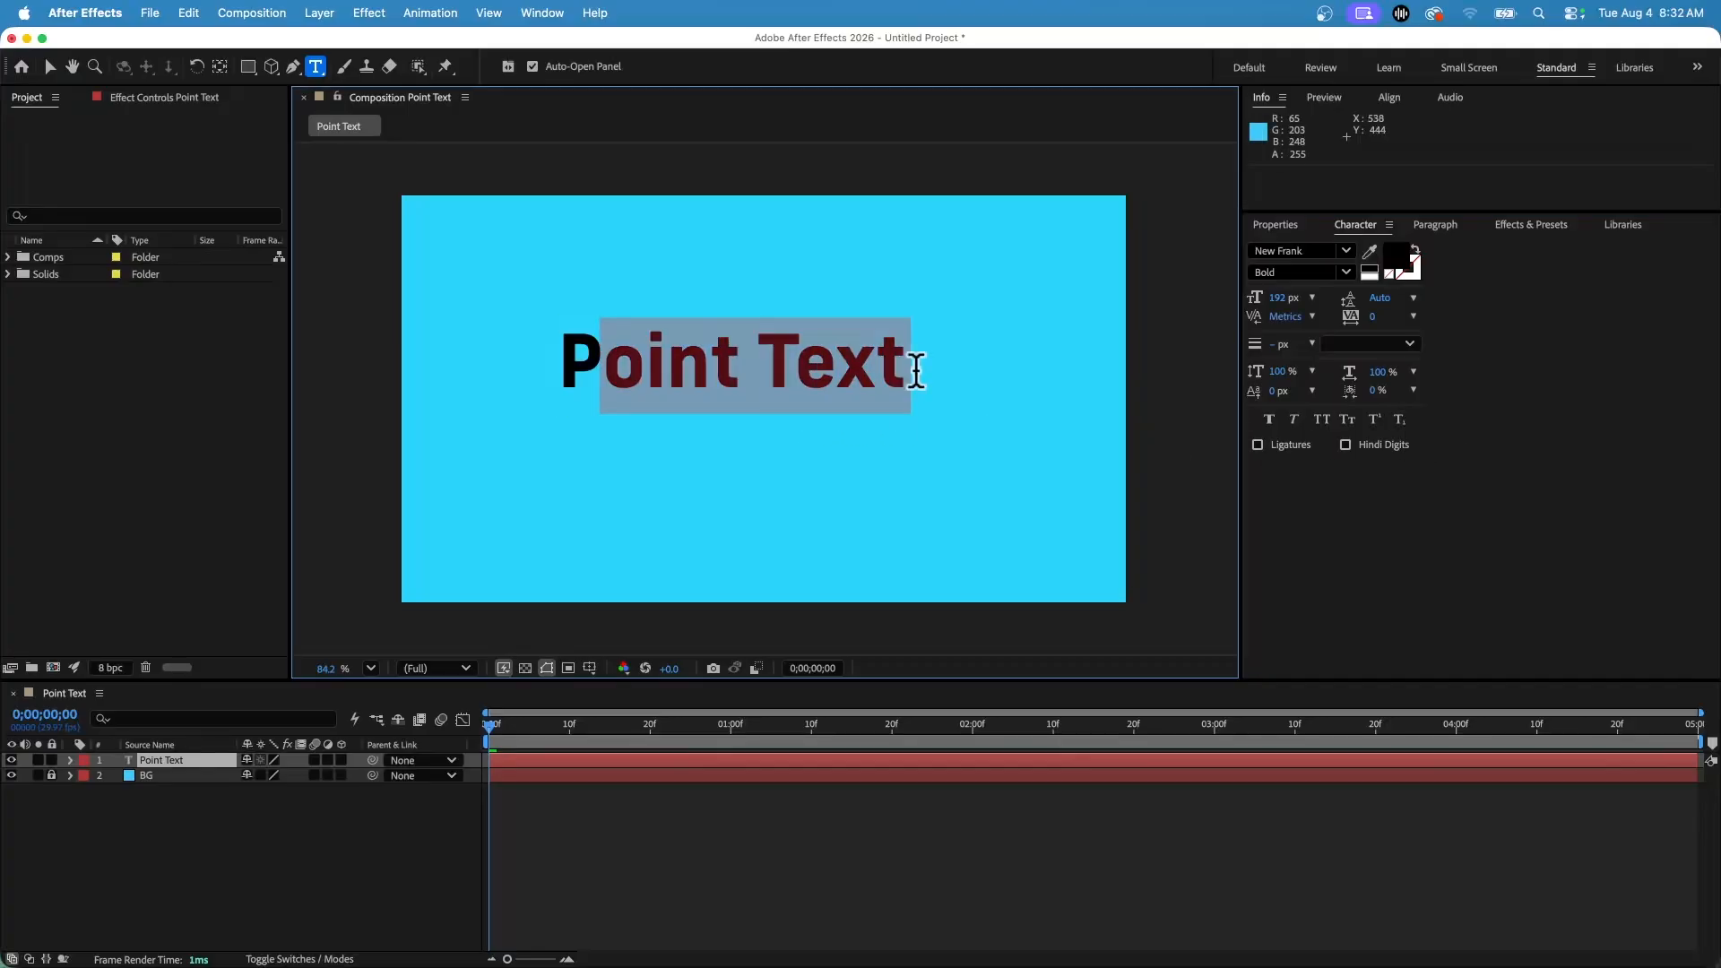
click(1400, 421)
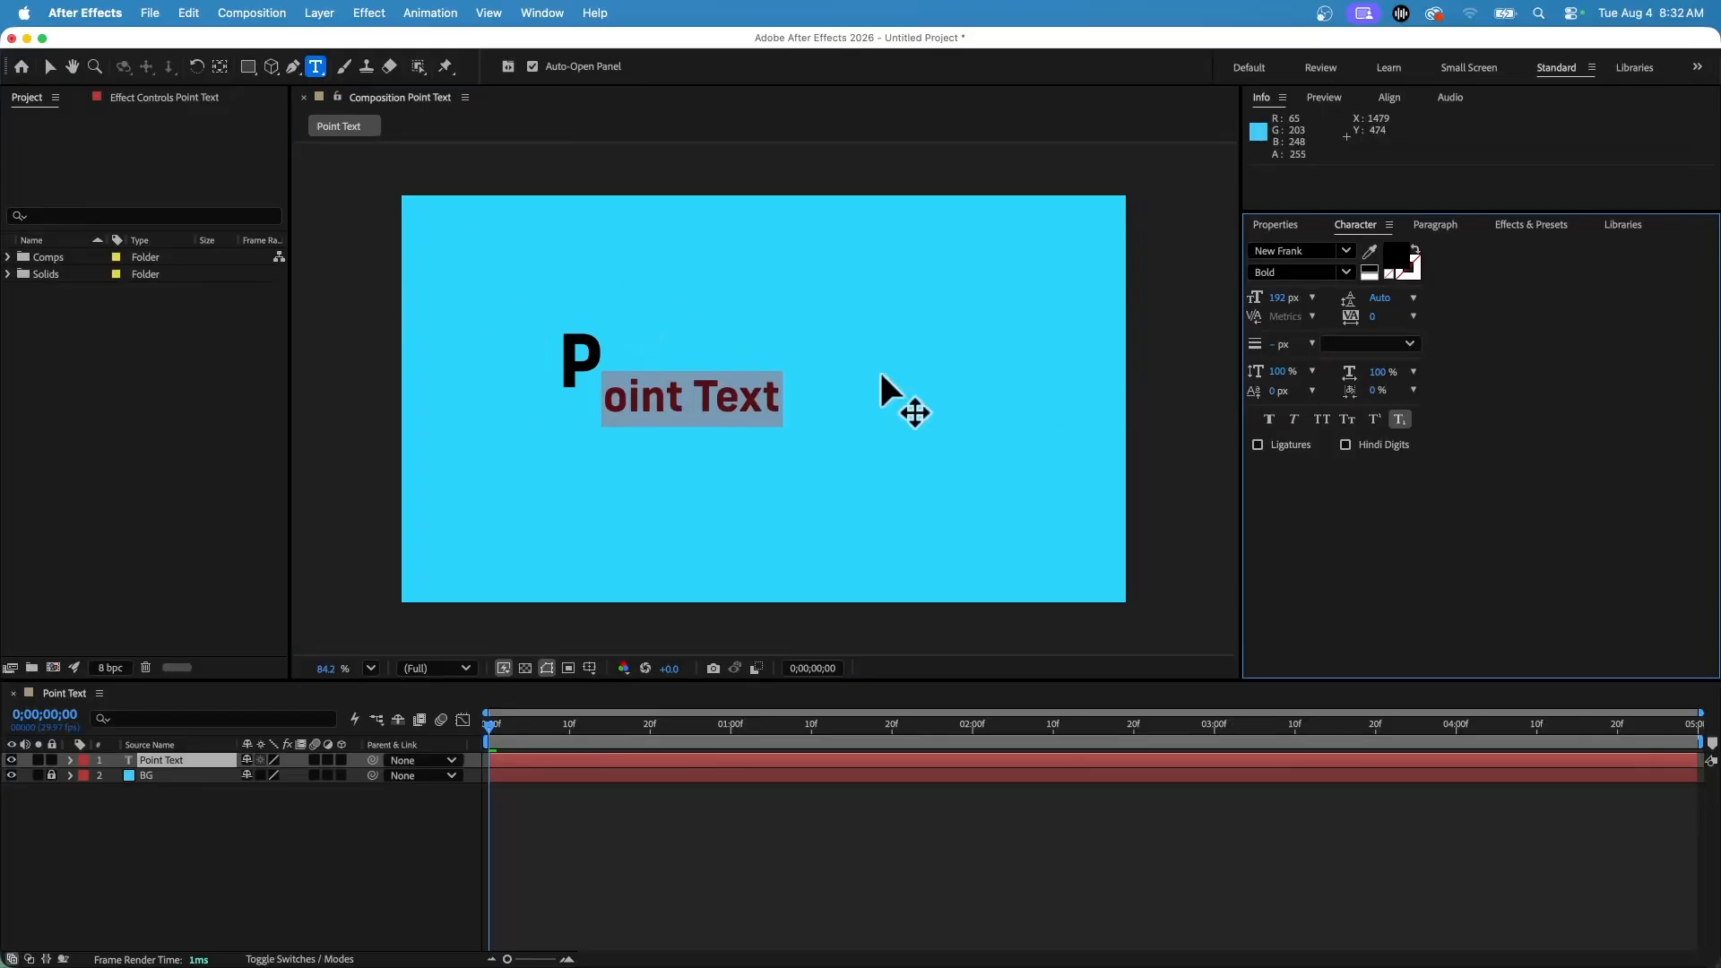
click(1397, 417)
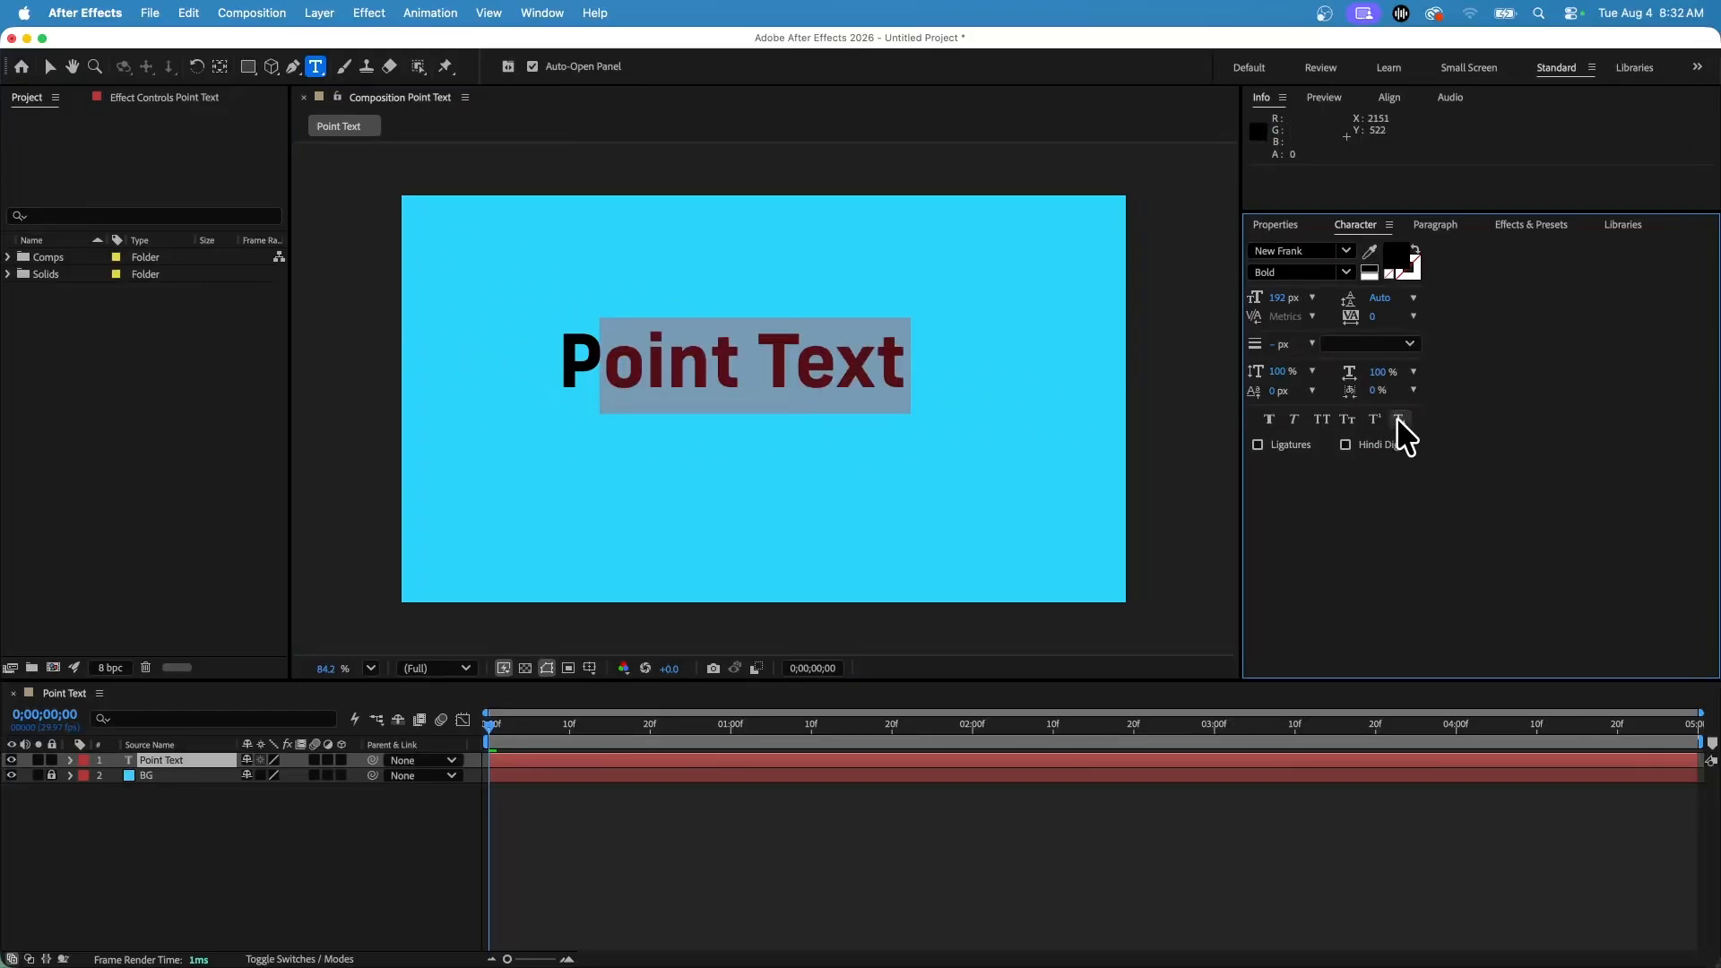
Move the text layer to the upper-left corner of the composition.
double_click(645, 349)
triple_click(645, 349)
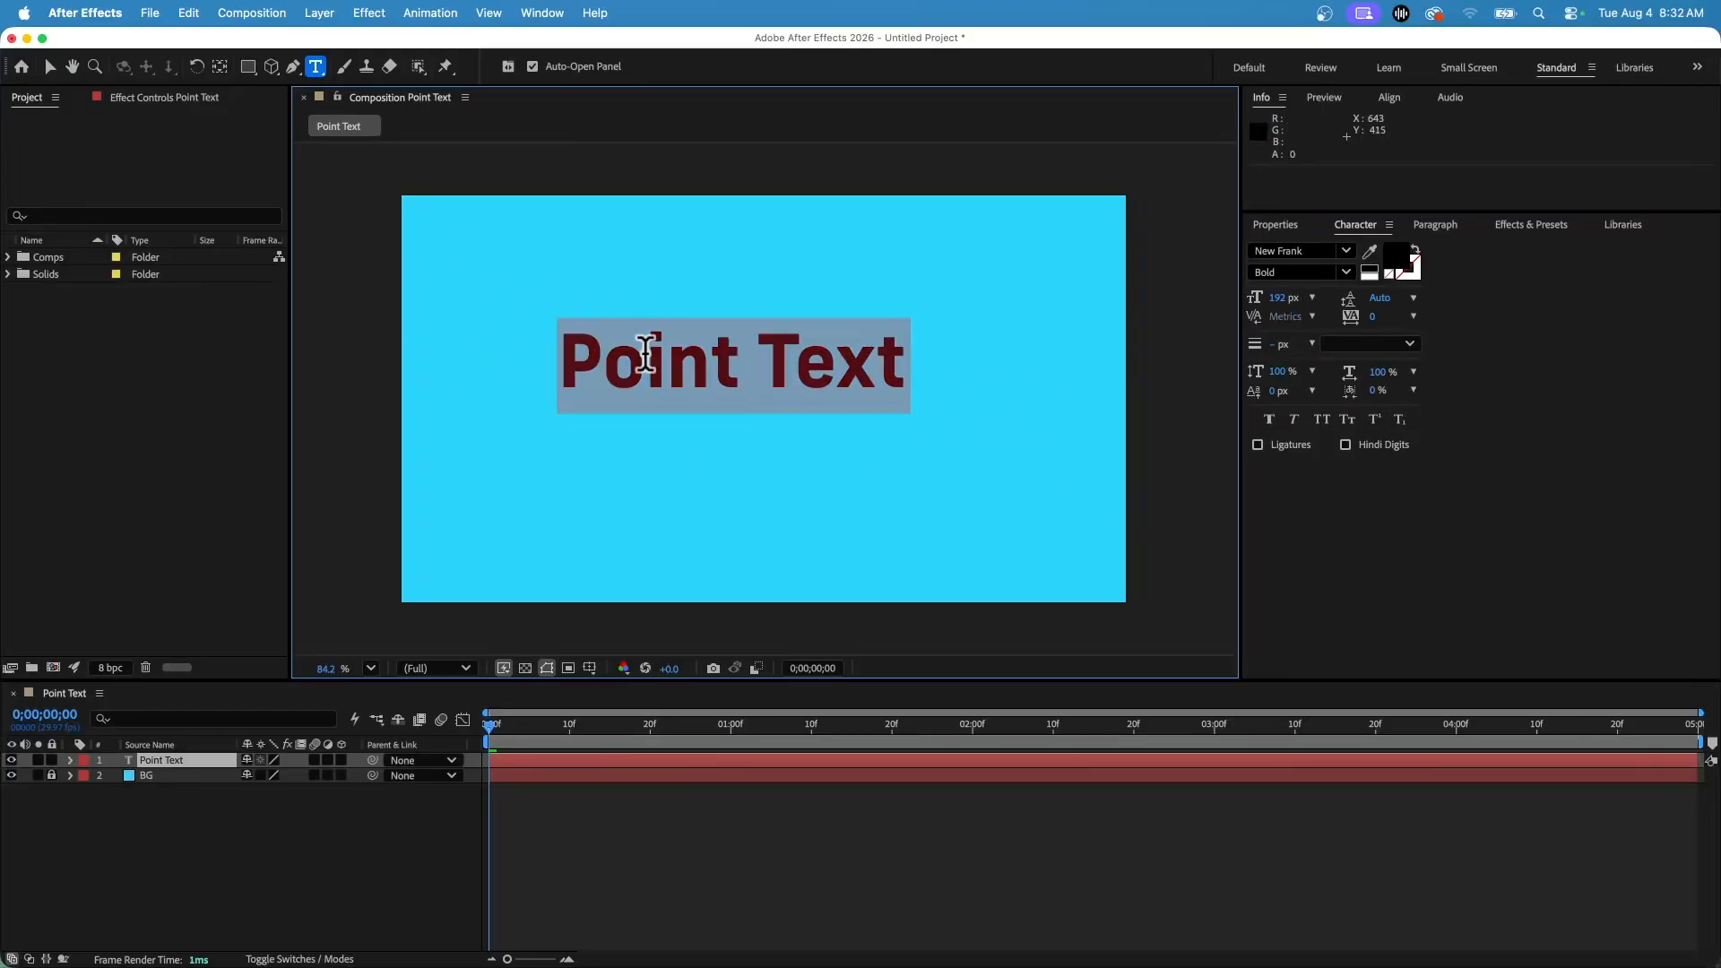
click(48, 67)
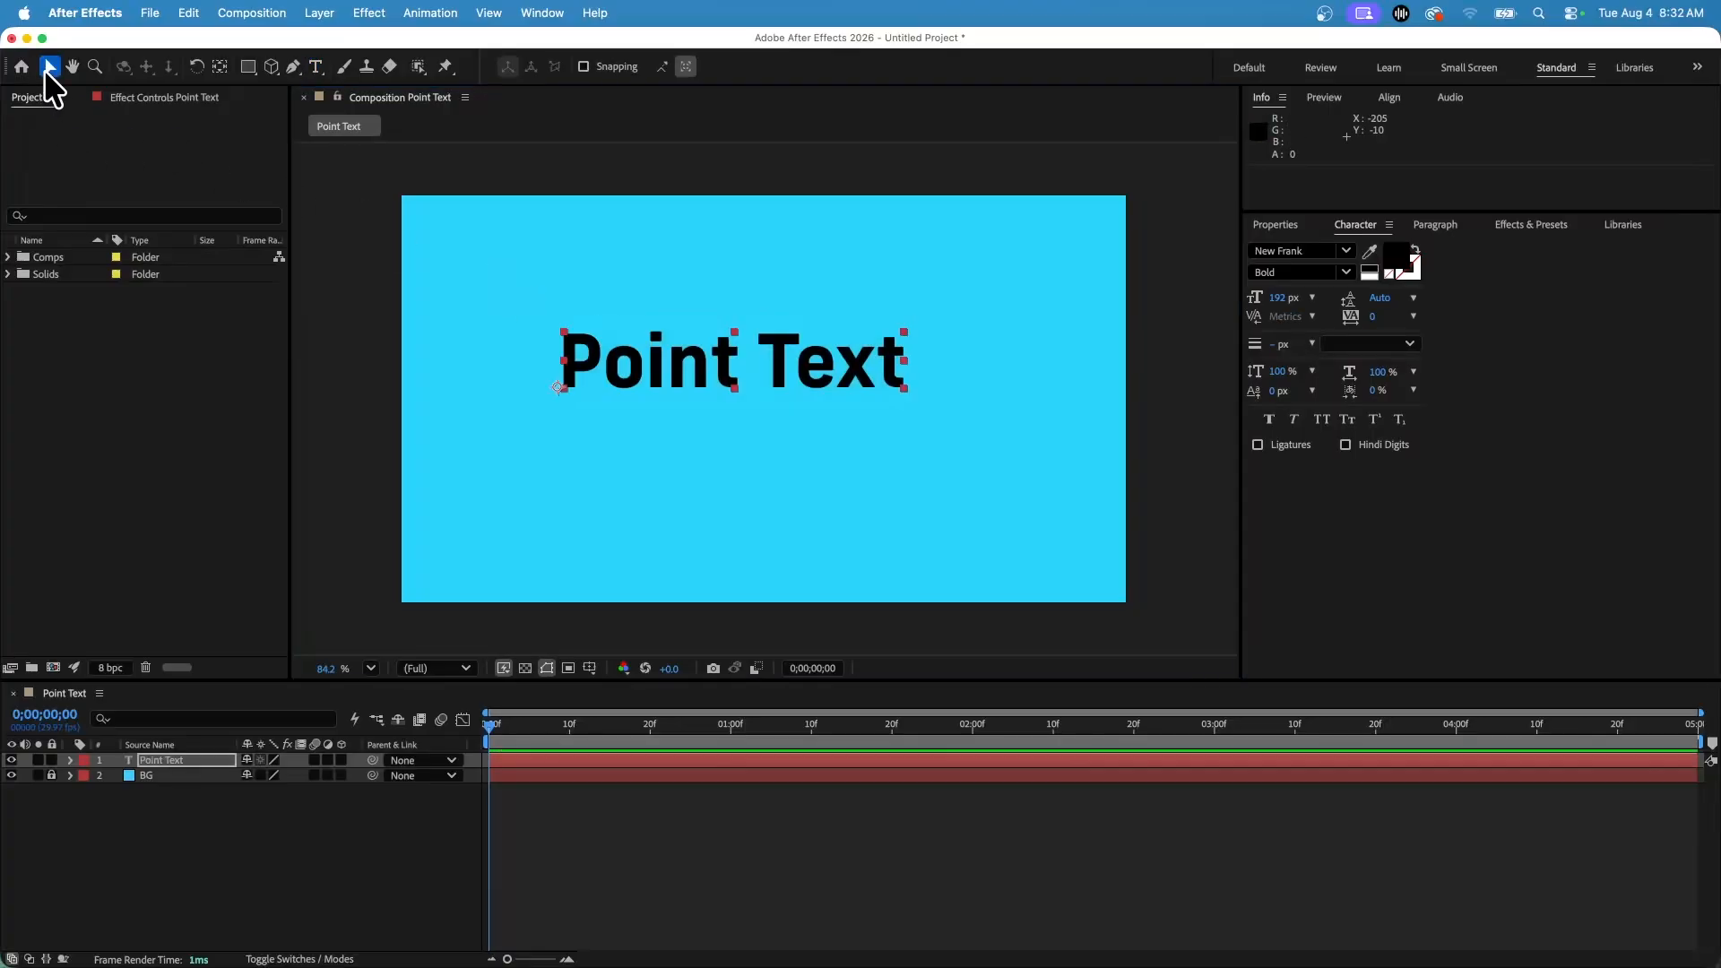
click(681, 373)
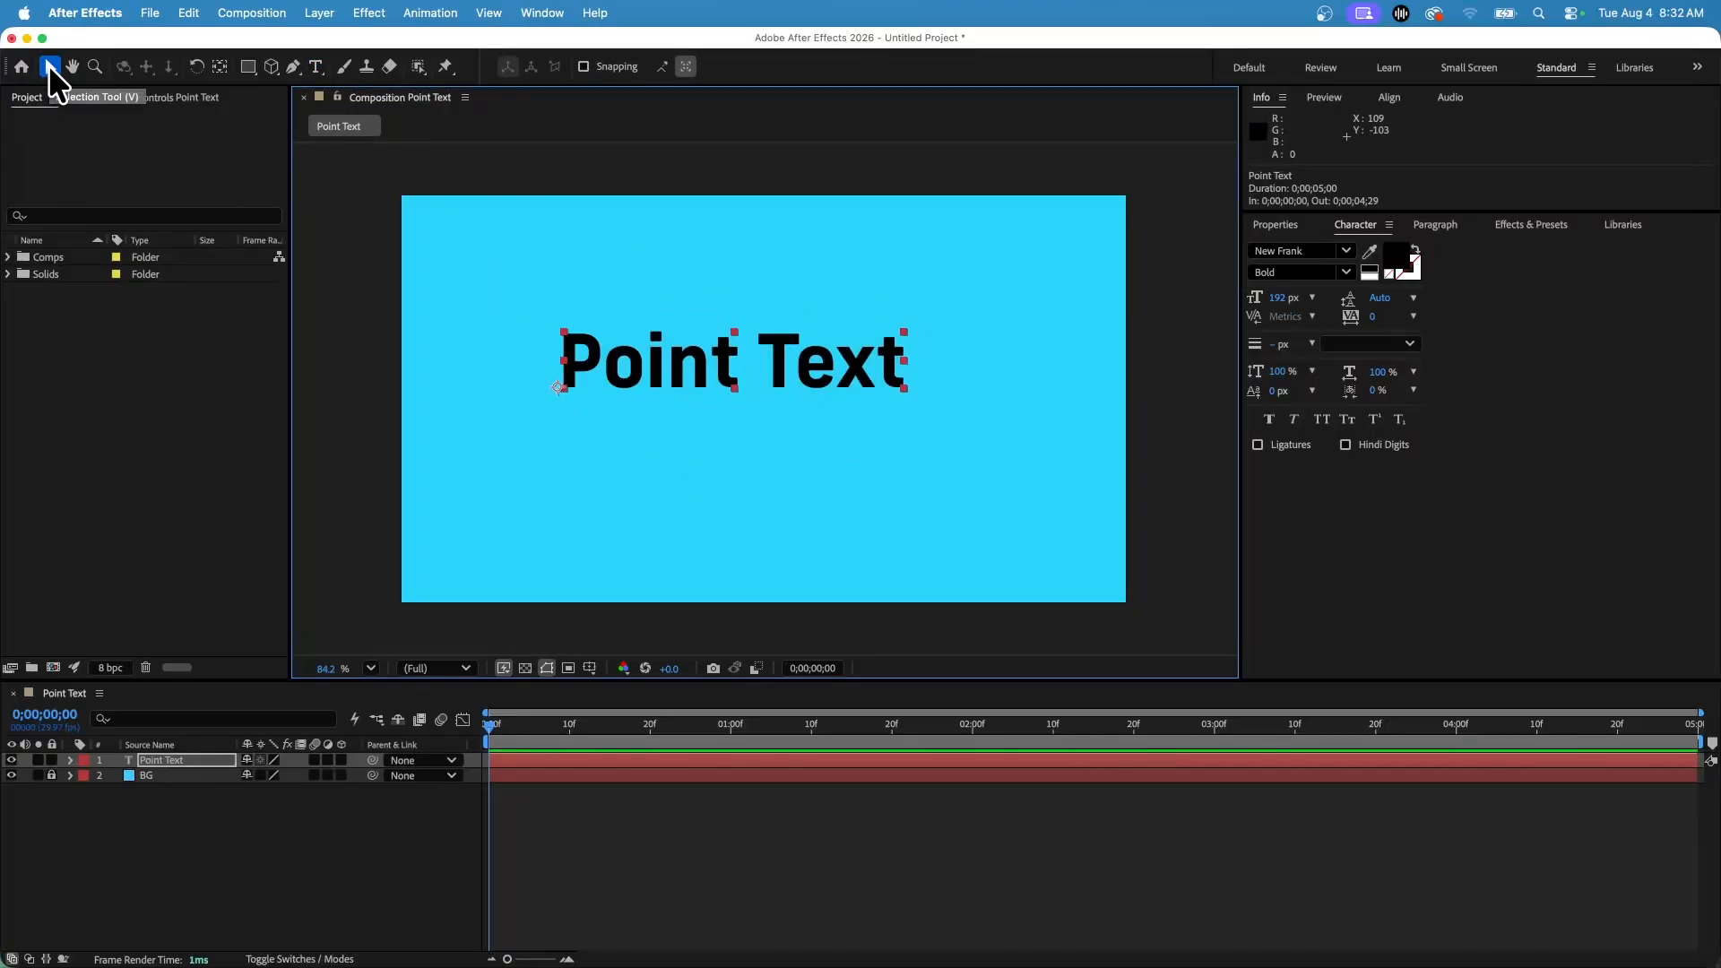
drag(722, 376, 511, 249)
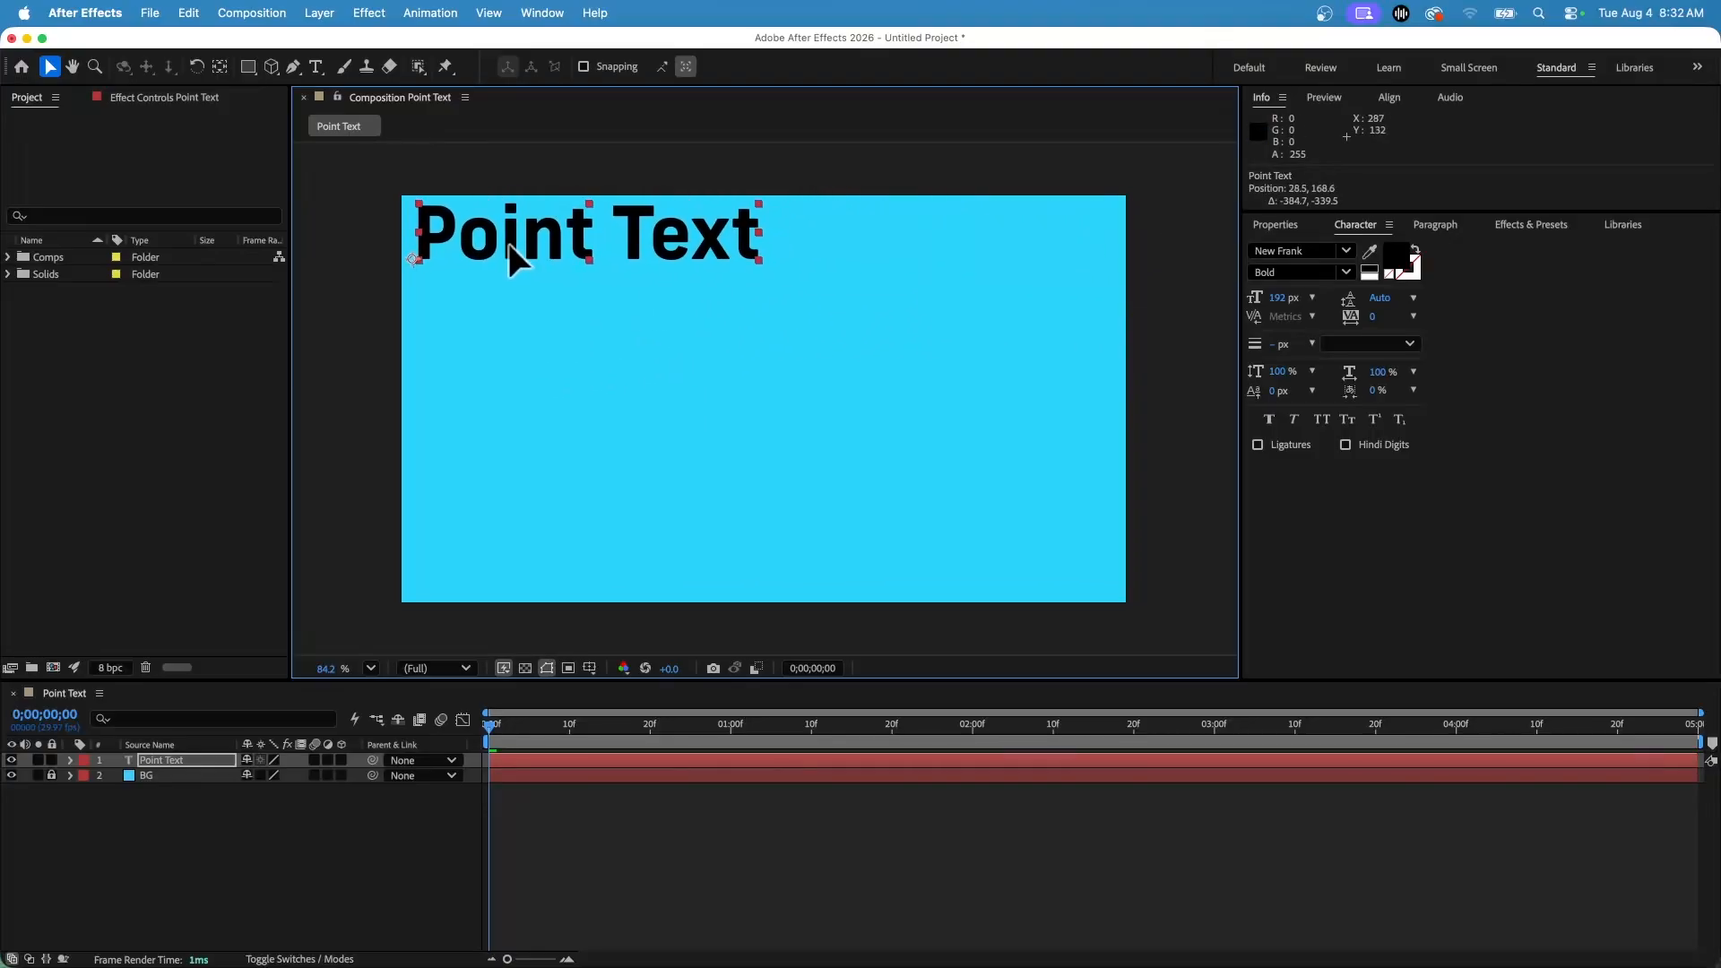
Replace the text's content with Title/Header.
double_click(511, 249)
text(Title)
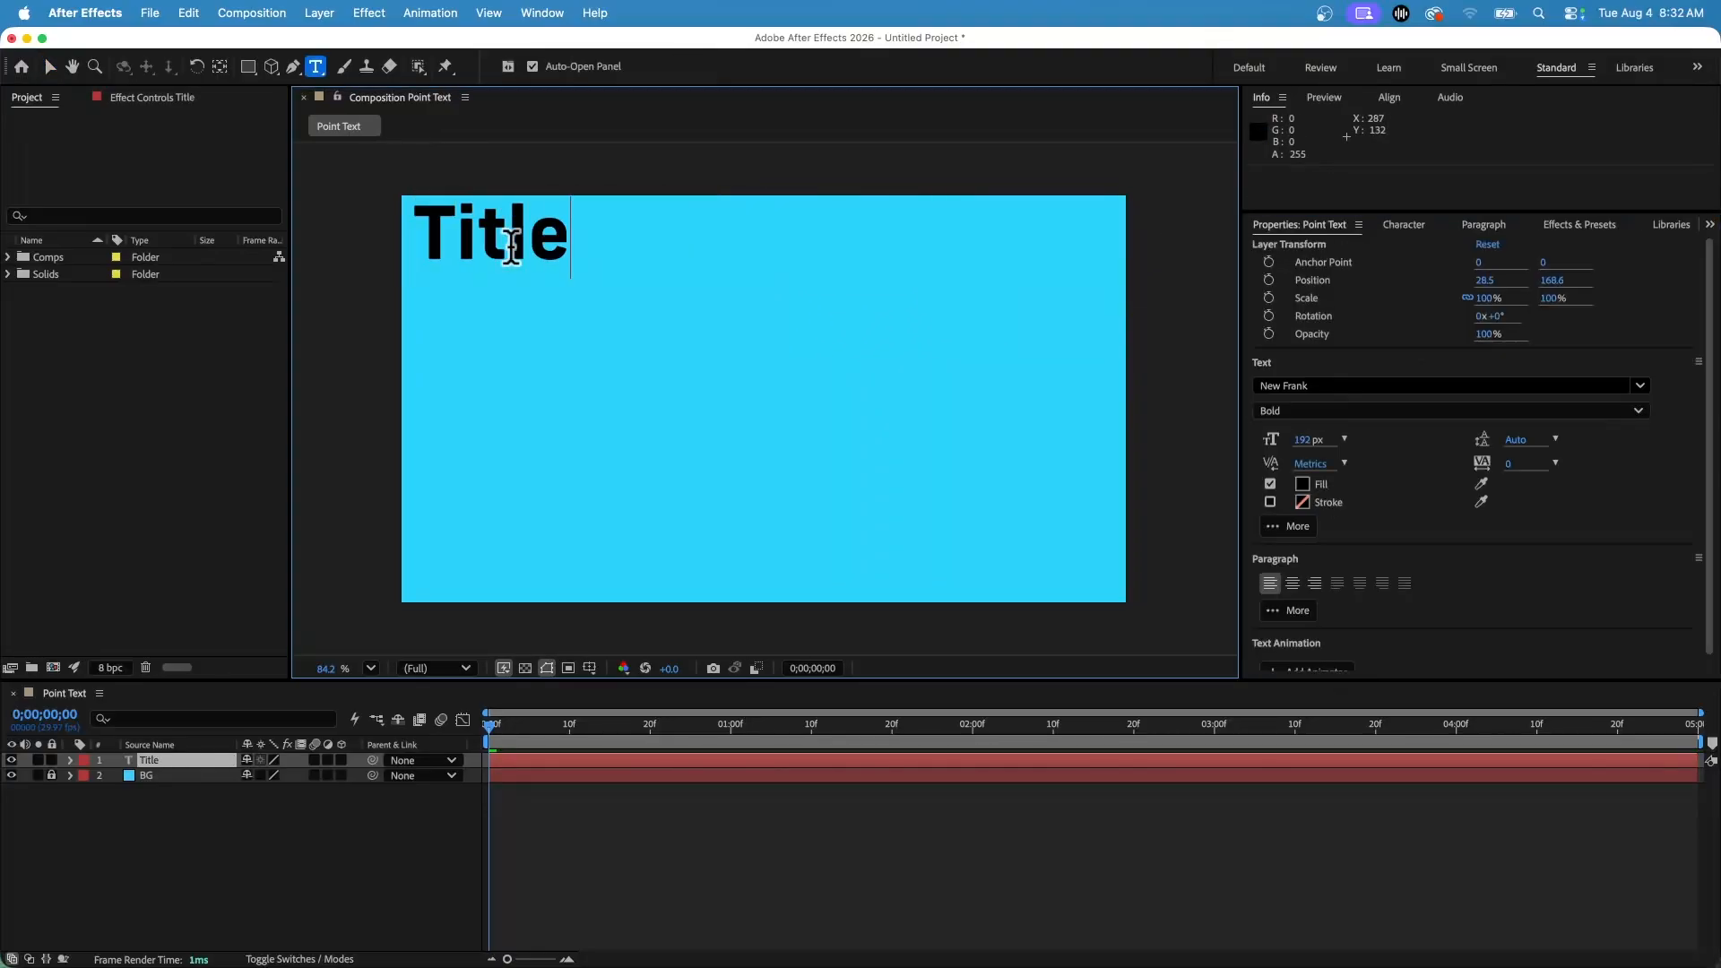
text(/H)
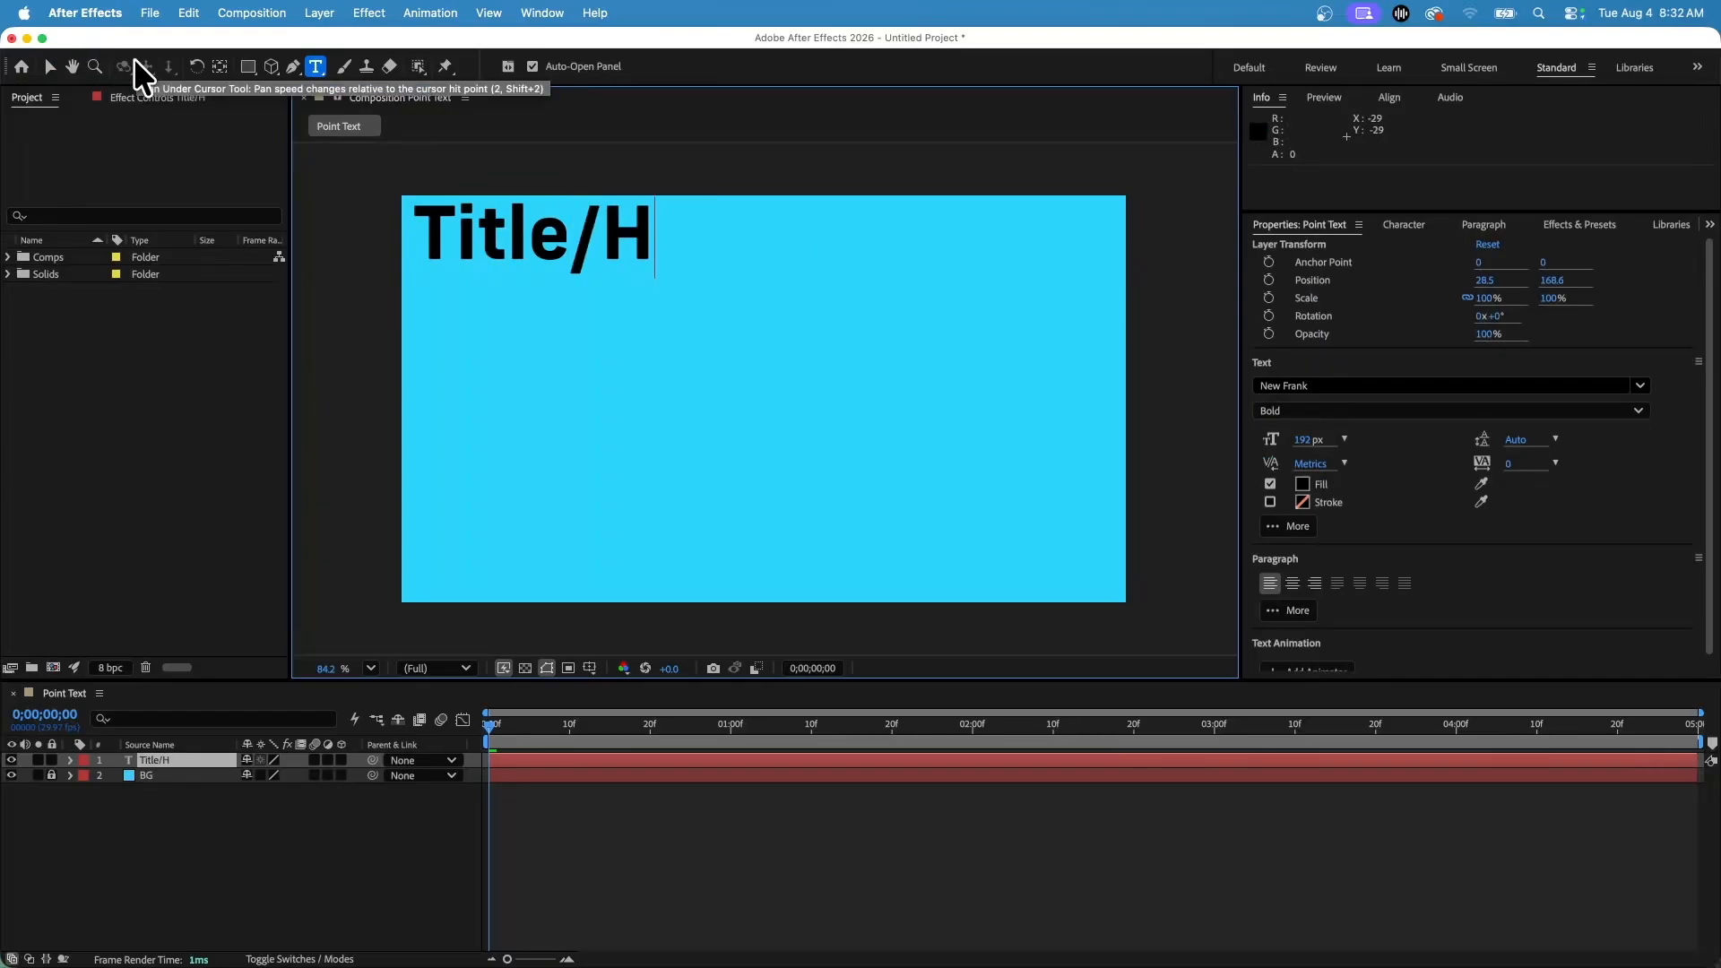
text(eader)
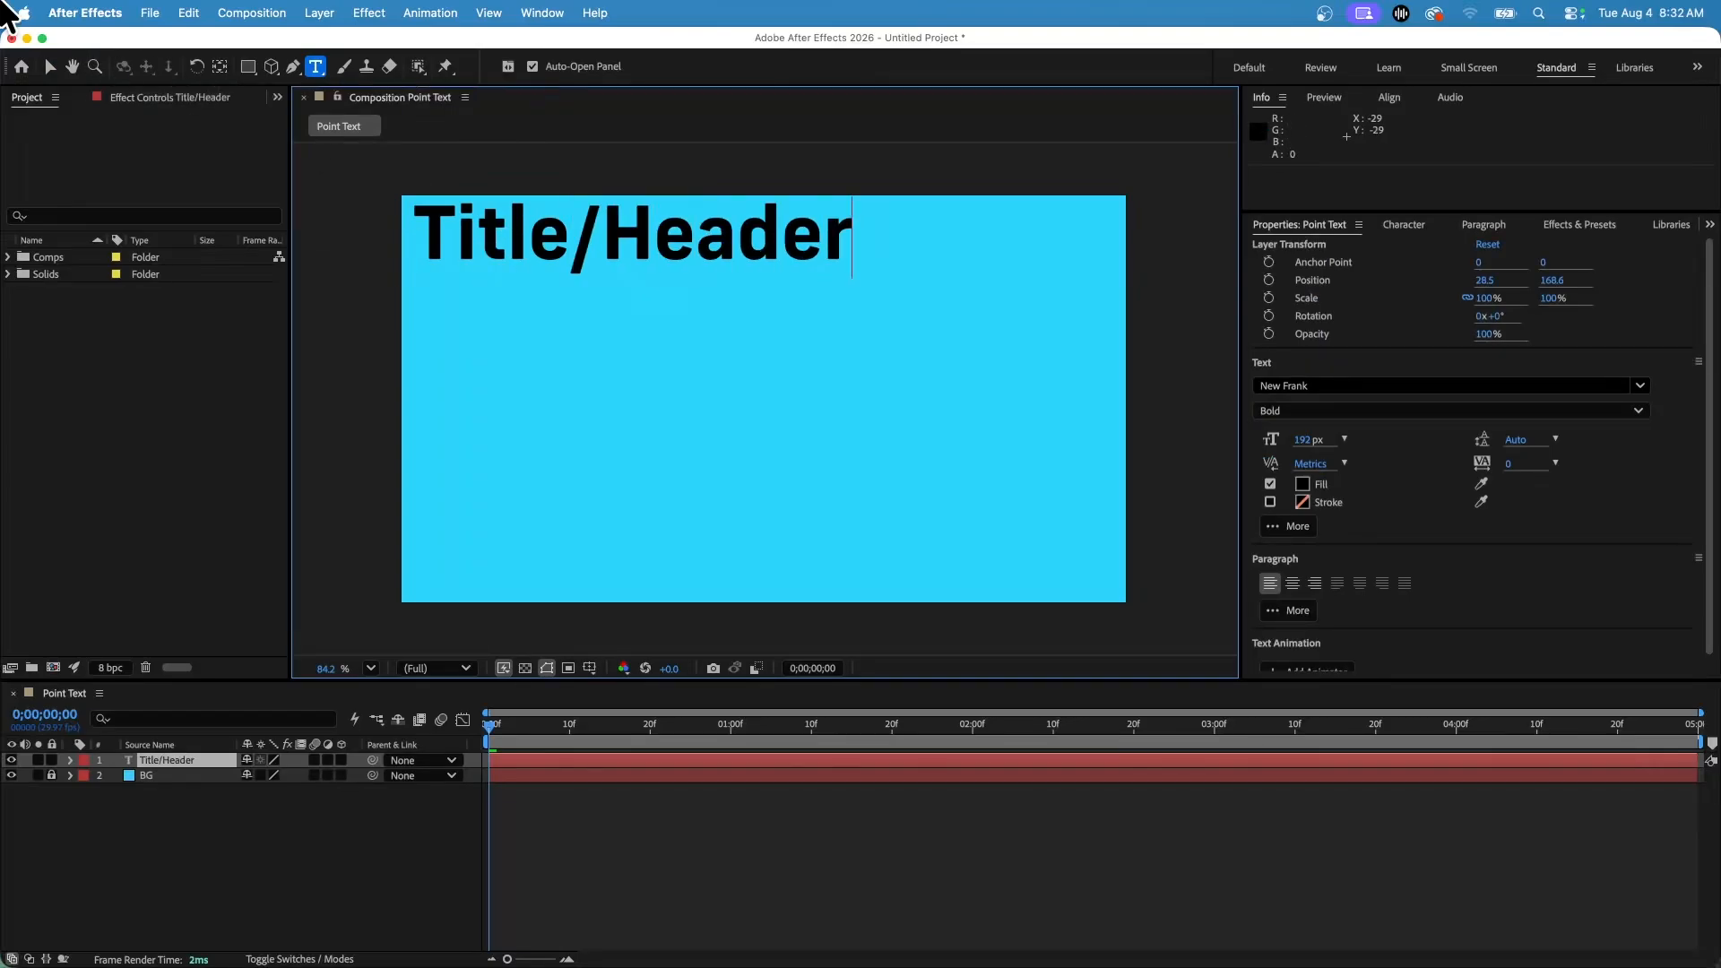
Nudge the Title/Header text slightly downward and deselect the layer.
click(49, 67)
drag(635, 251, 636, 259)
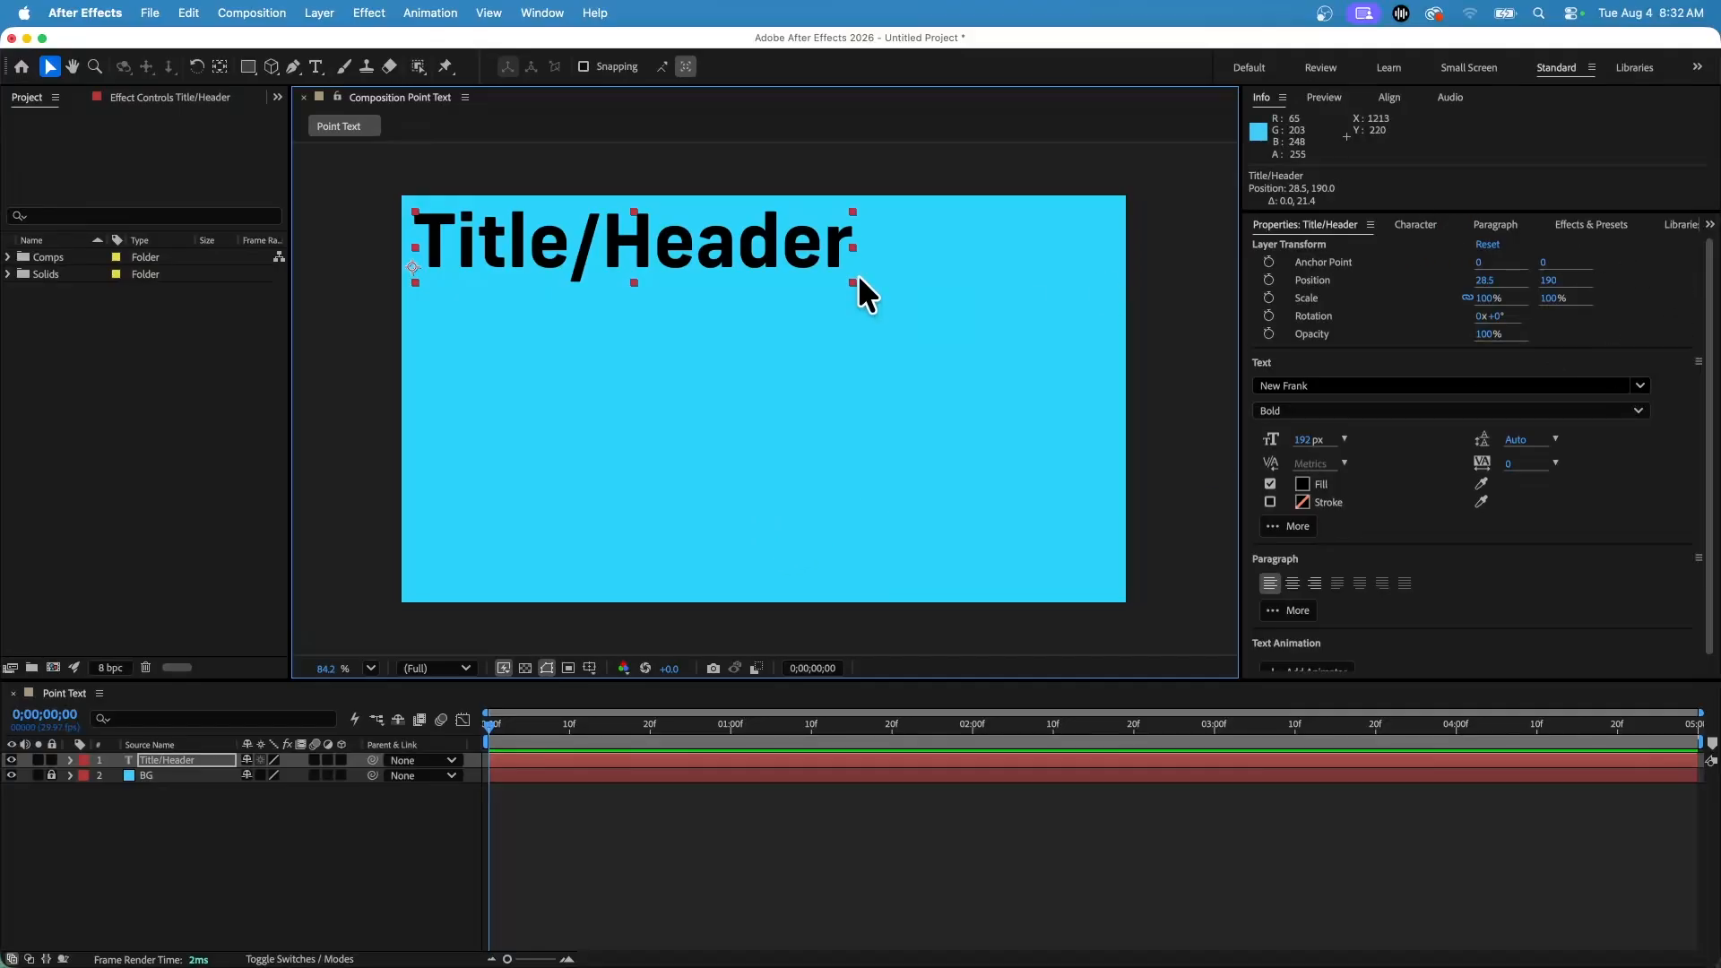
double_click(563, 235)
click(565, 235)
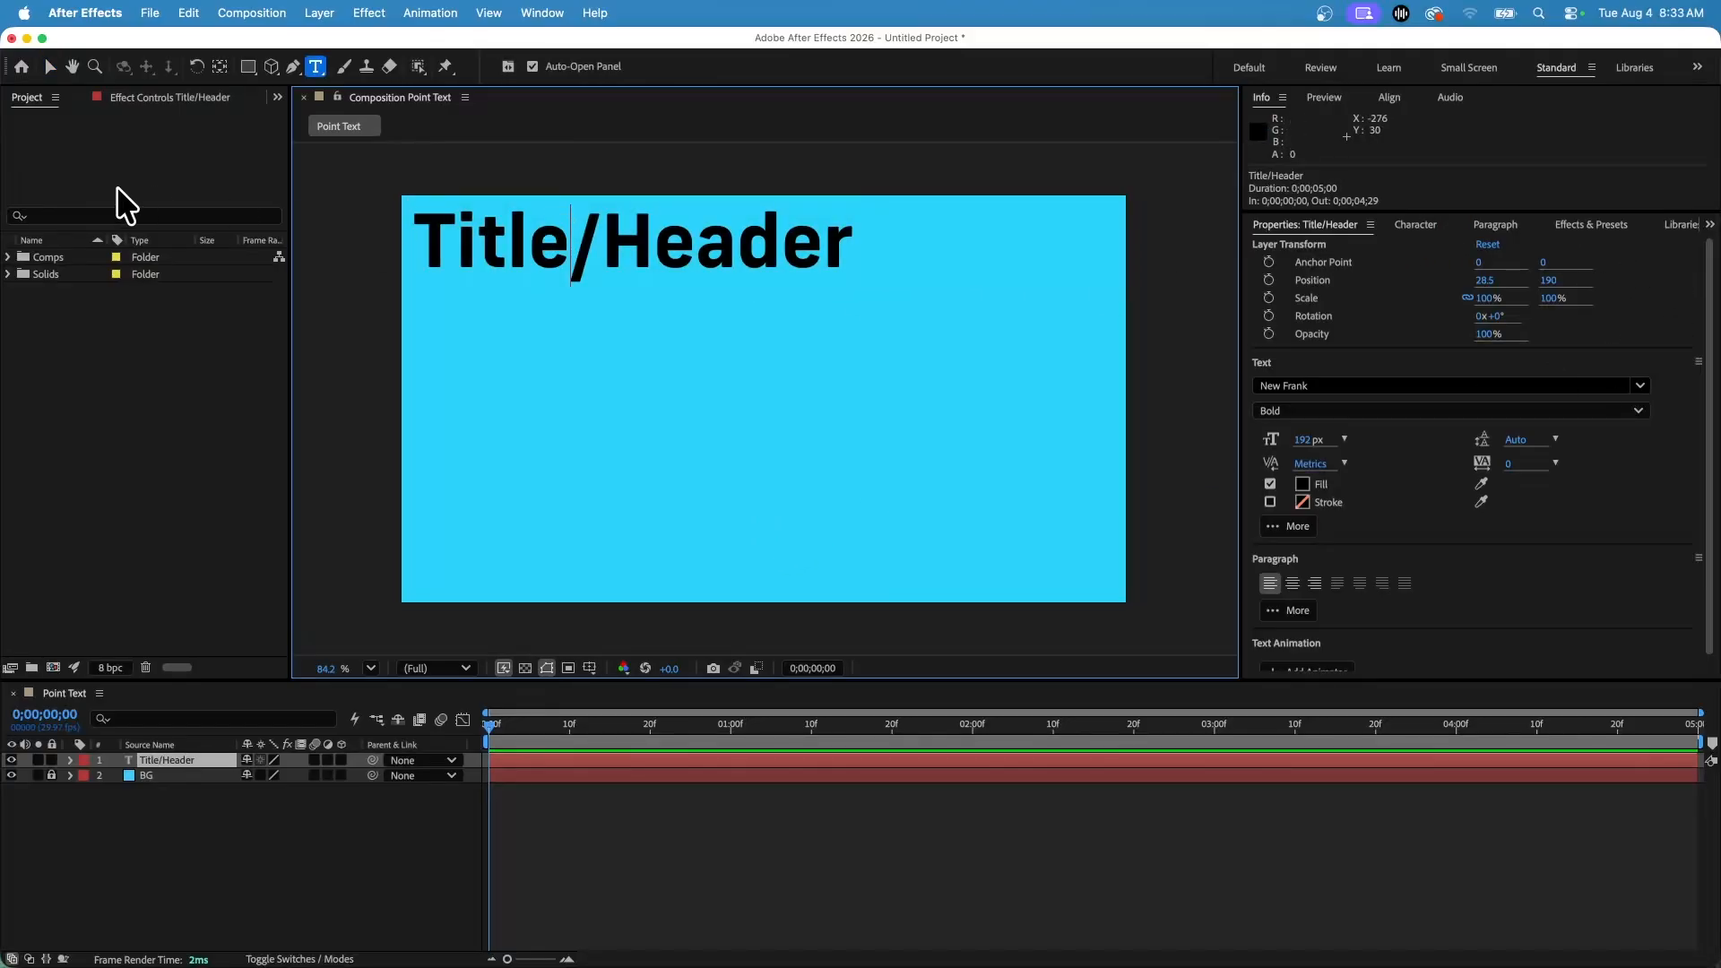
click(151, 488)
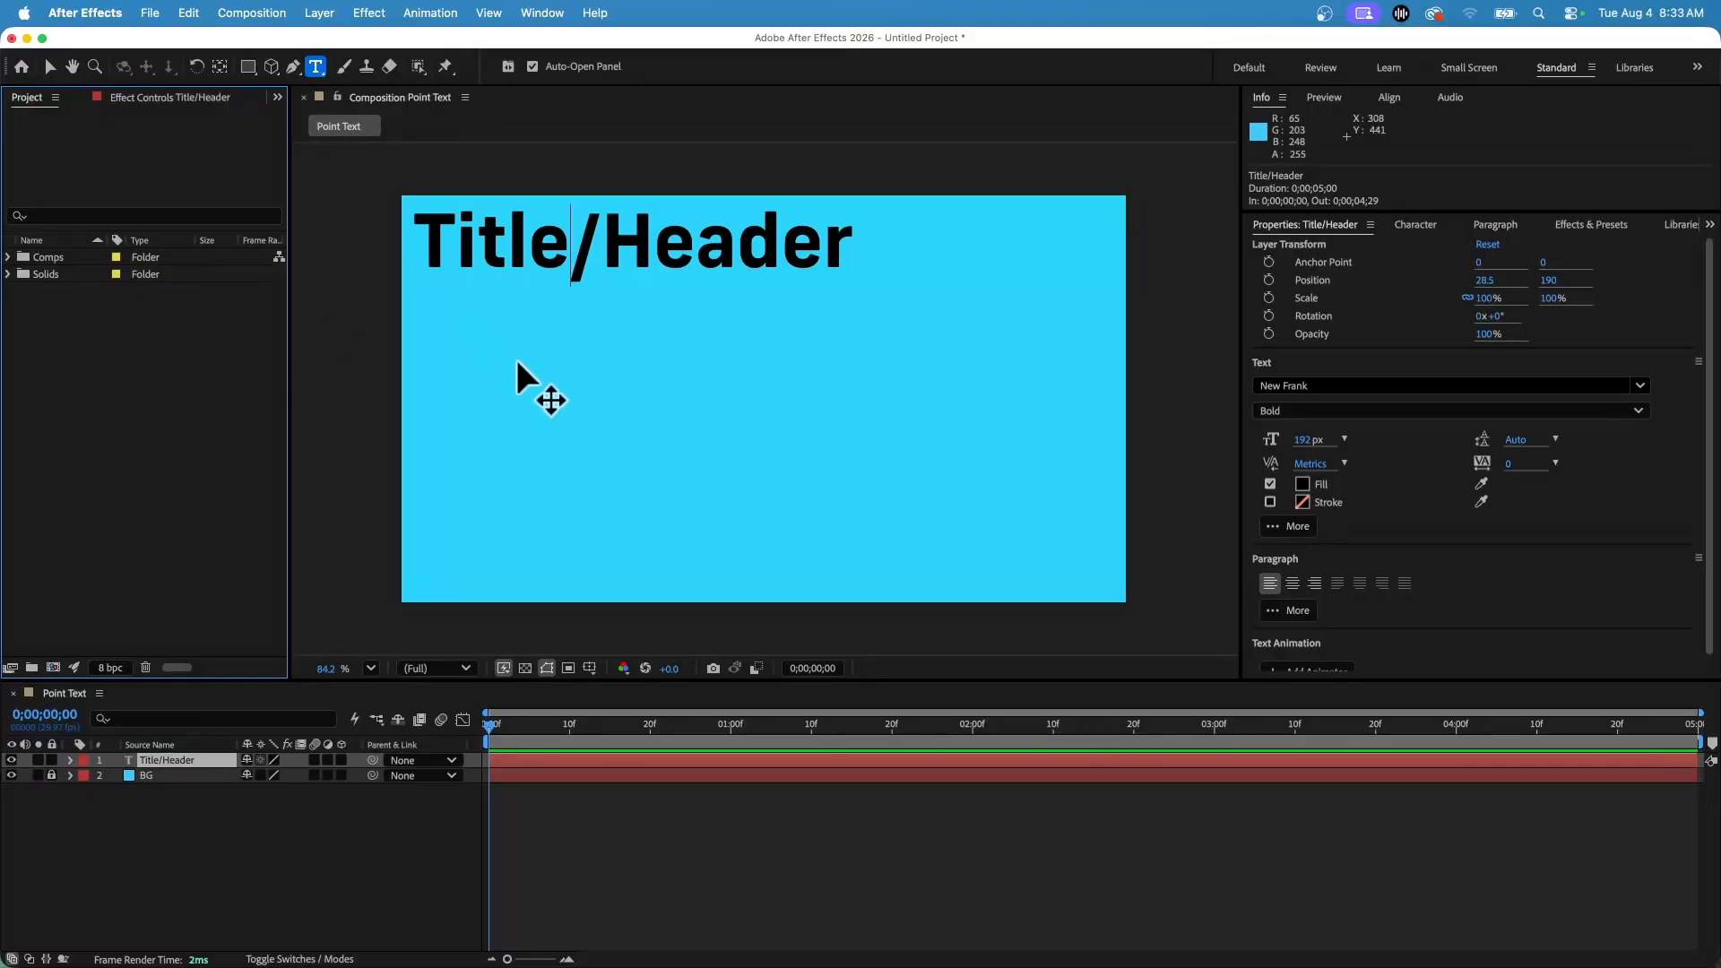
click(438, 237)
triple_click(438, 238)
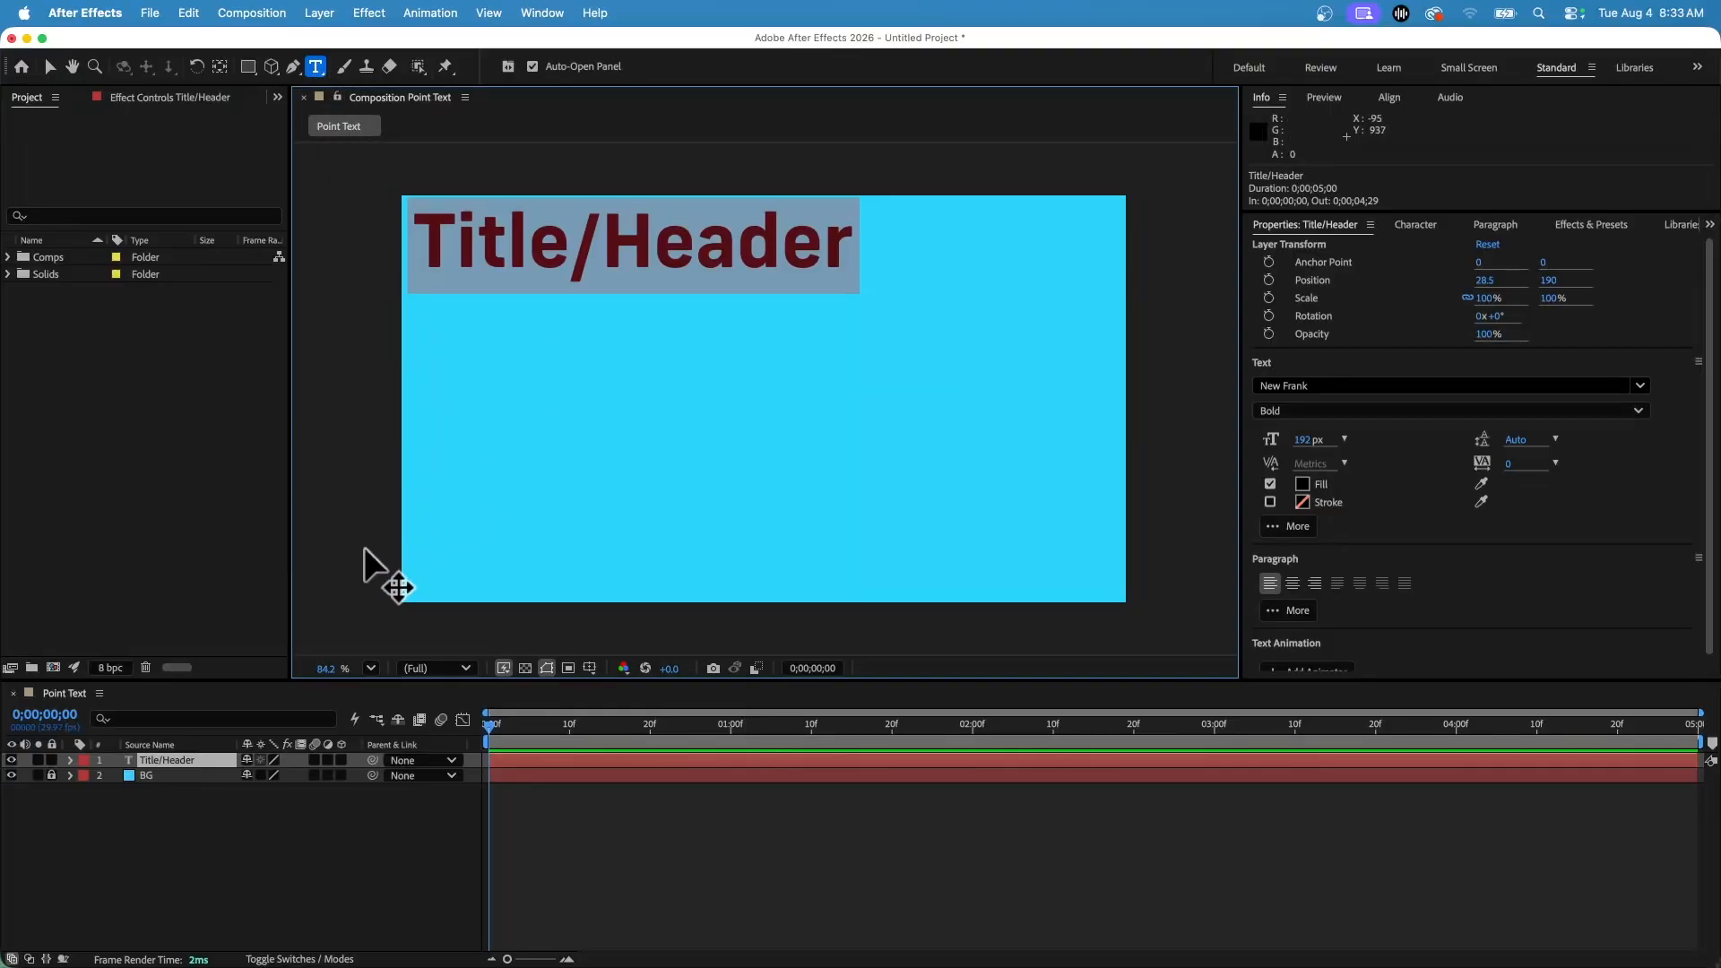
click(610, 256)
click(49, 67)
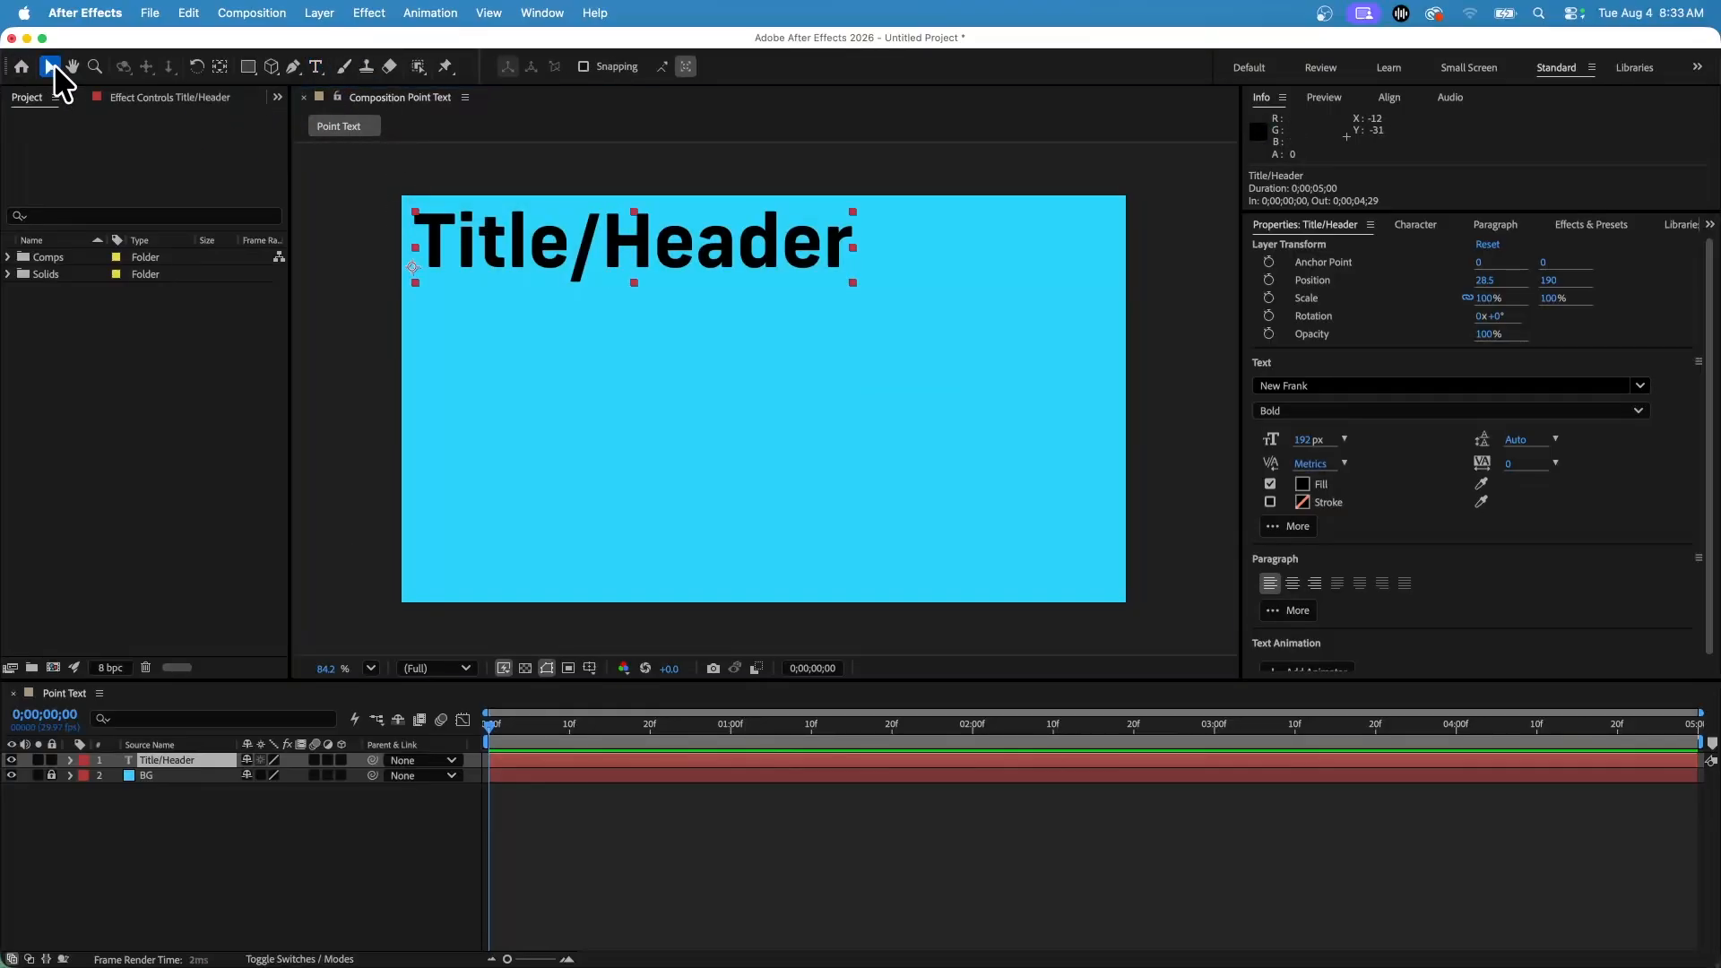
click(337, 440)
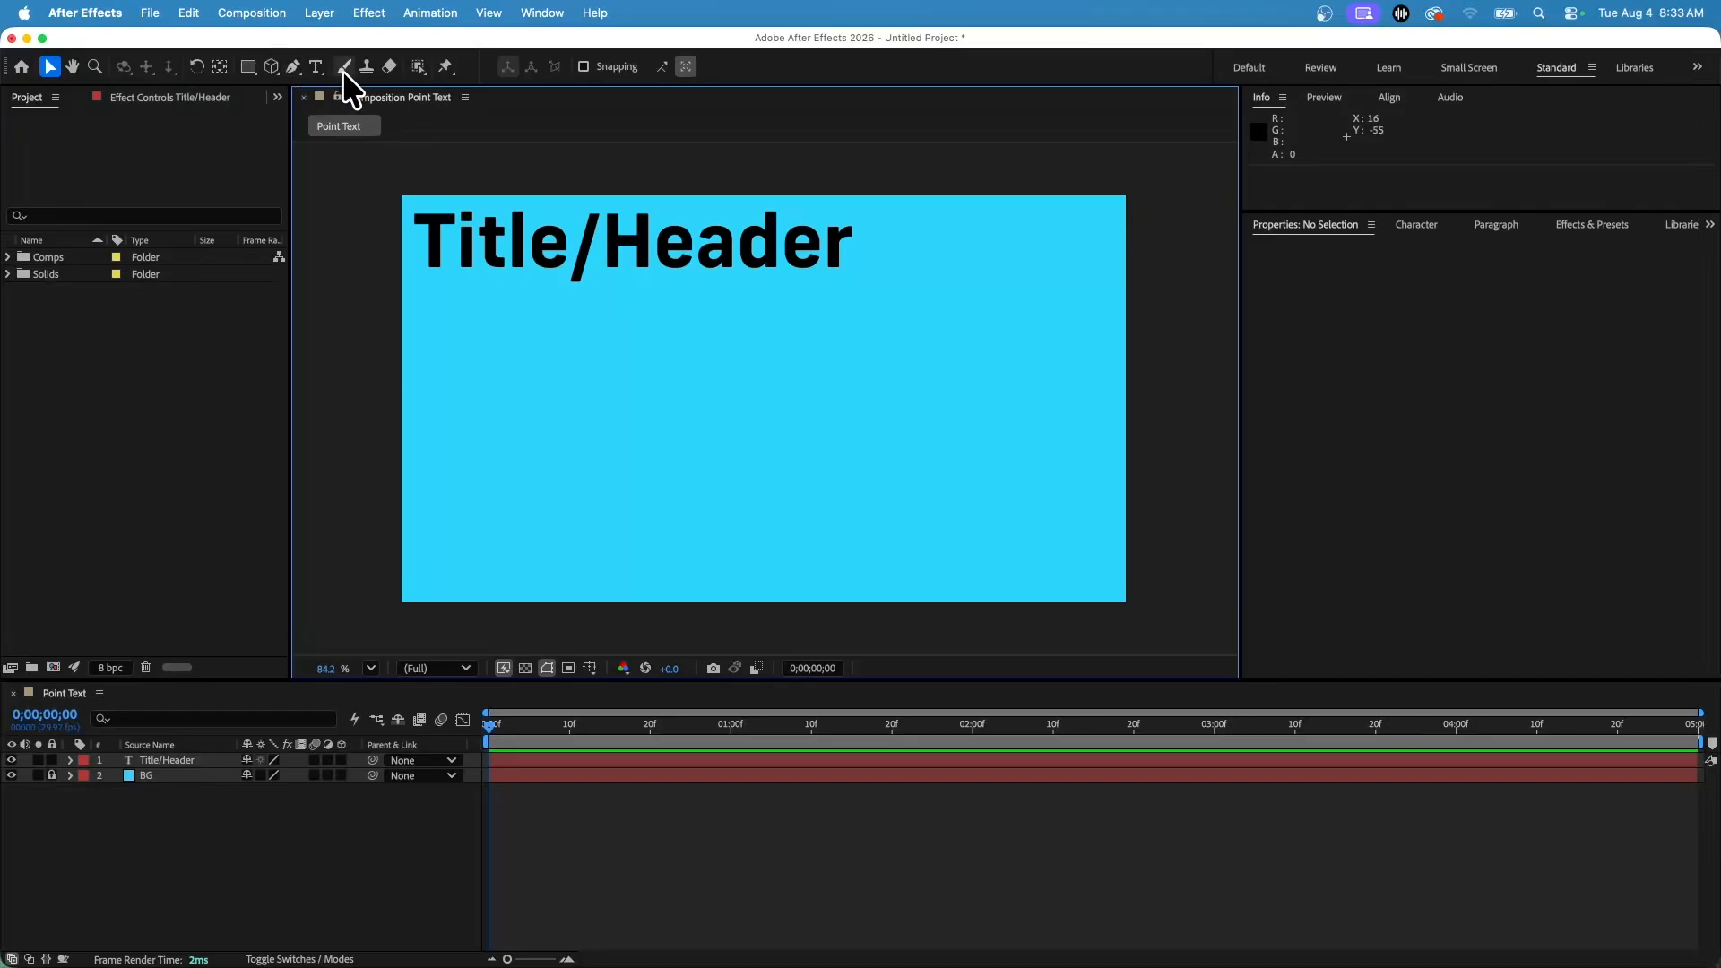
Draw a paragraph text box below the title and paste the body text into it.
click(317, 66)
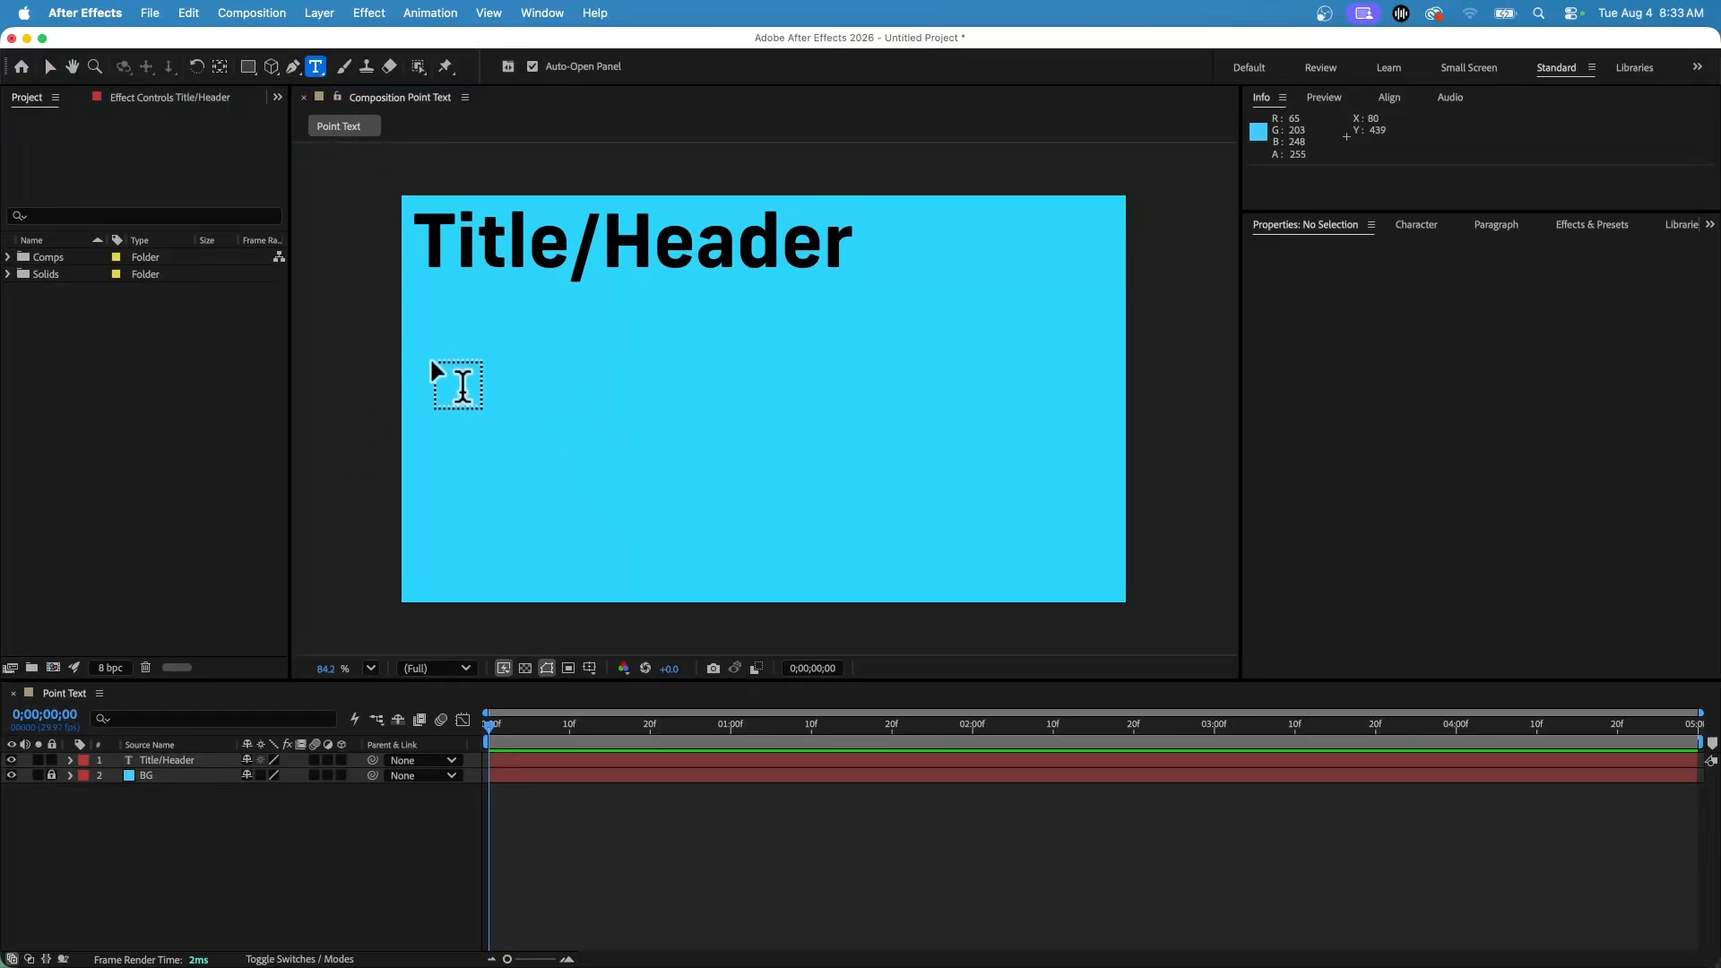
drag(431, 362, 1009, 548)
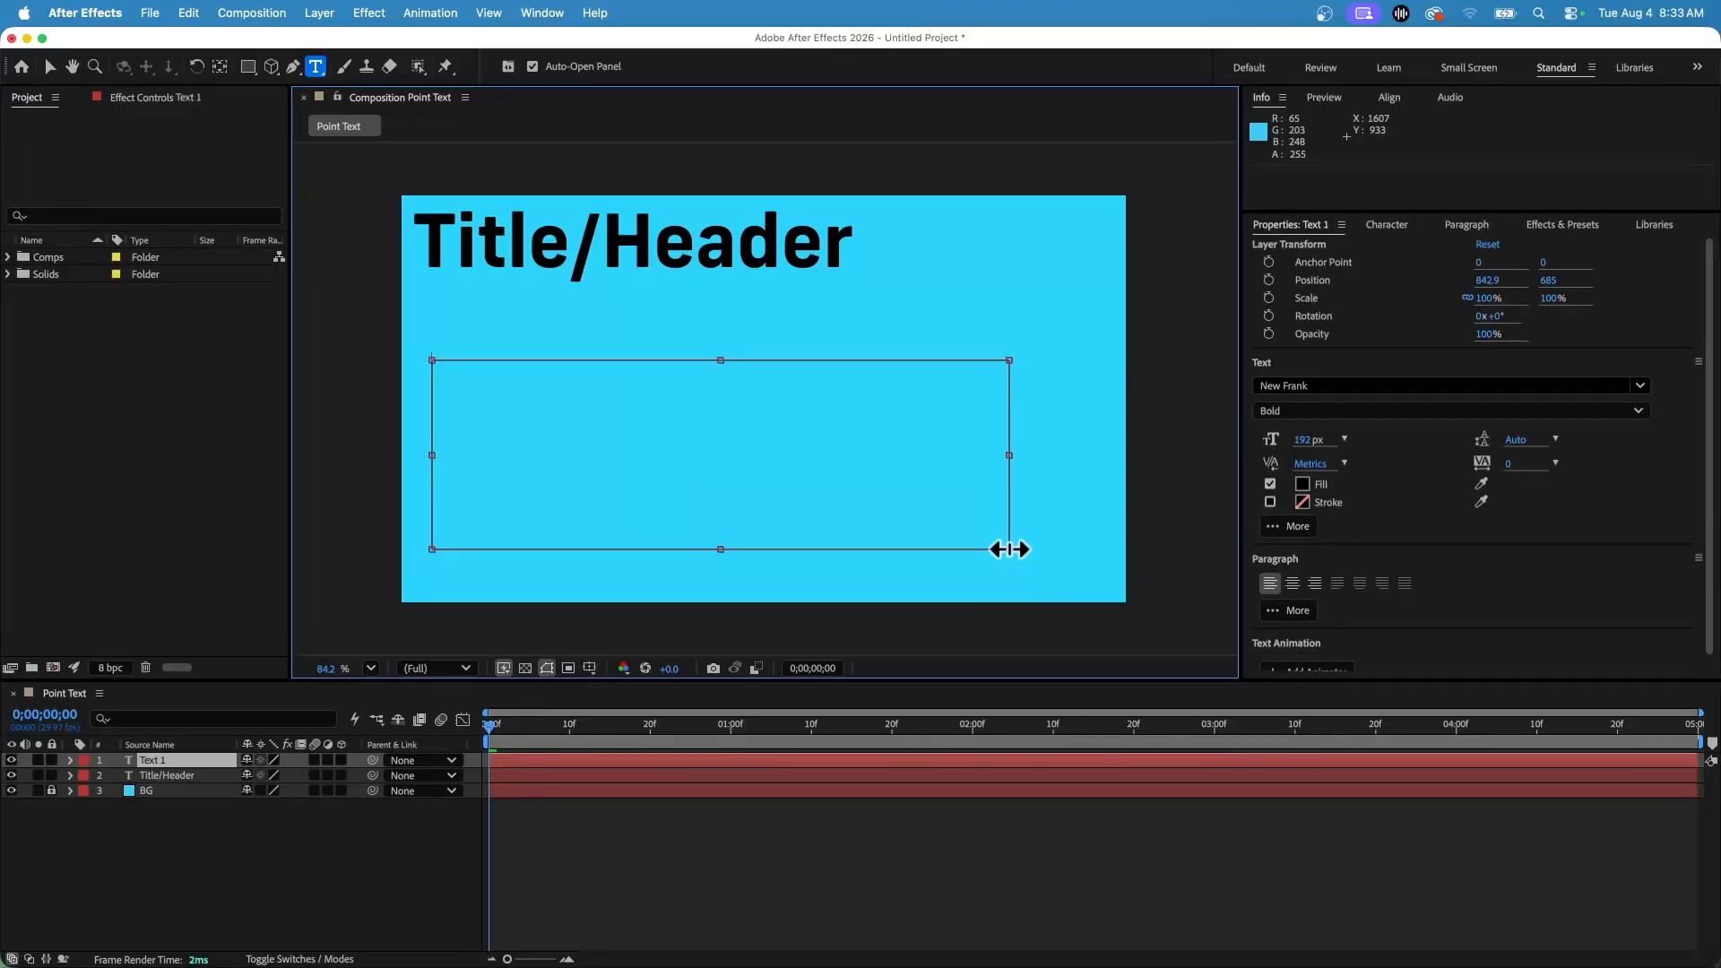
click(780, 795)
click(460, 373)
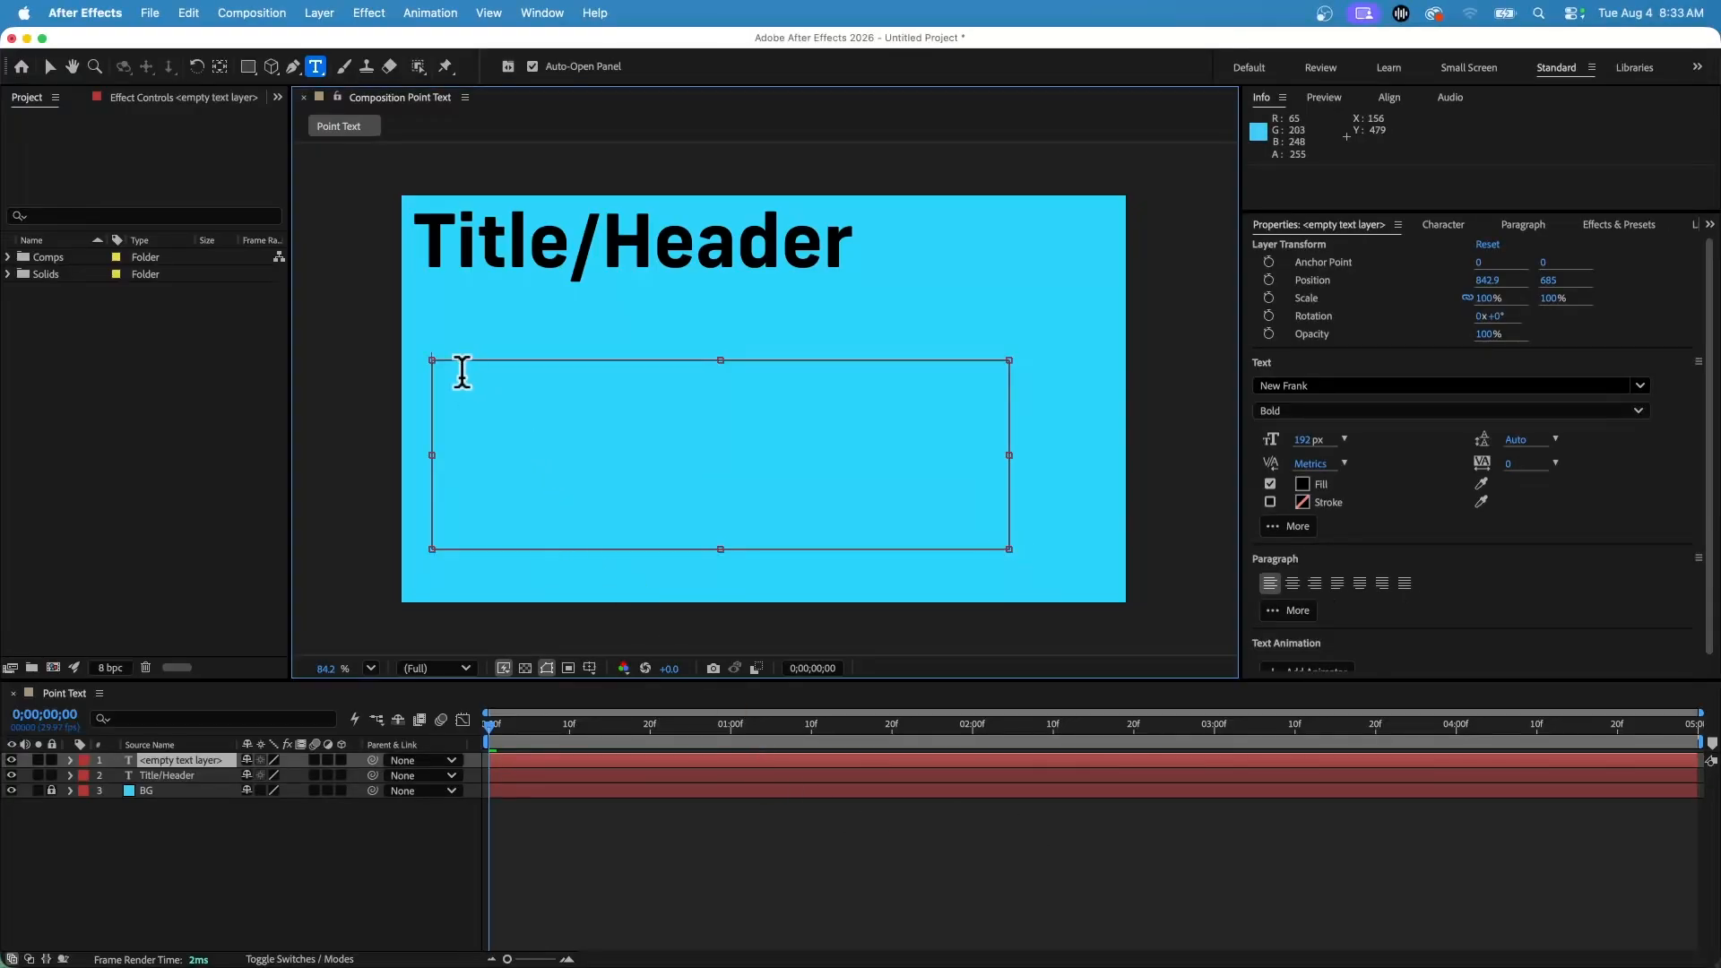
key(super+v)
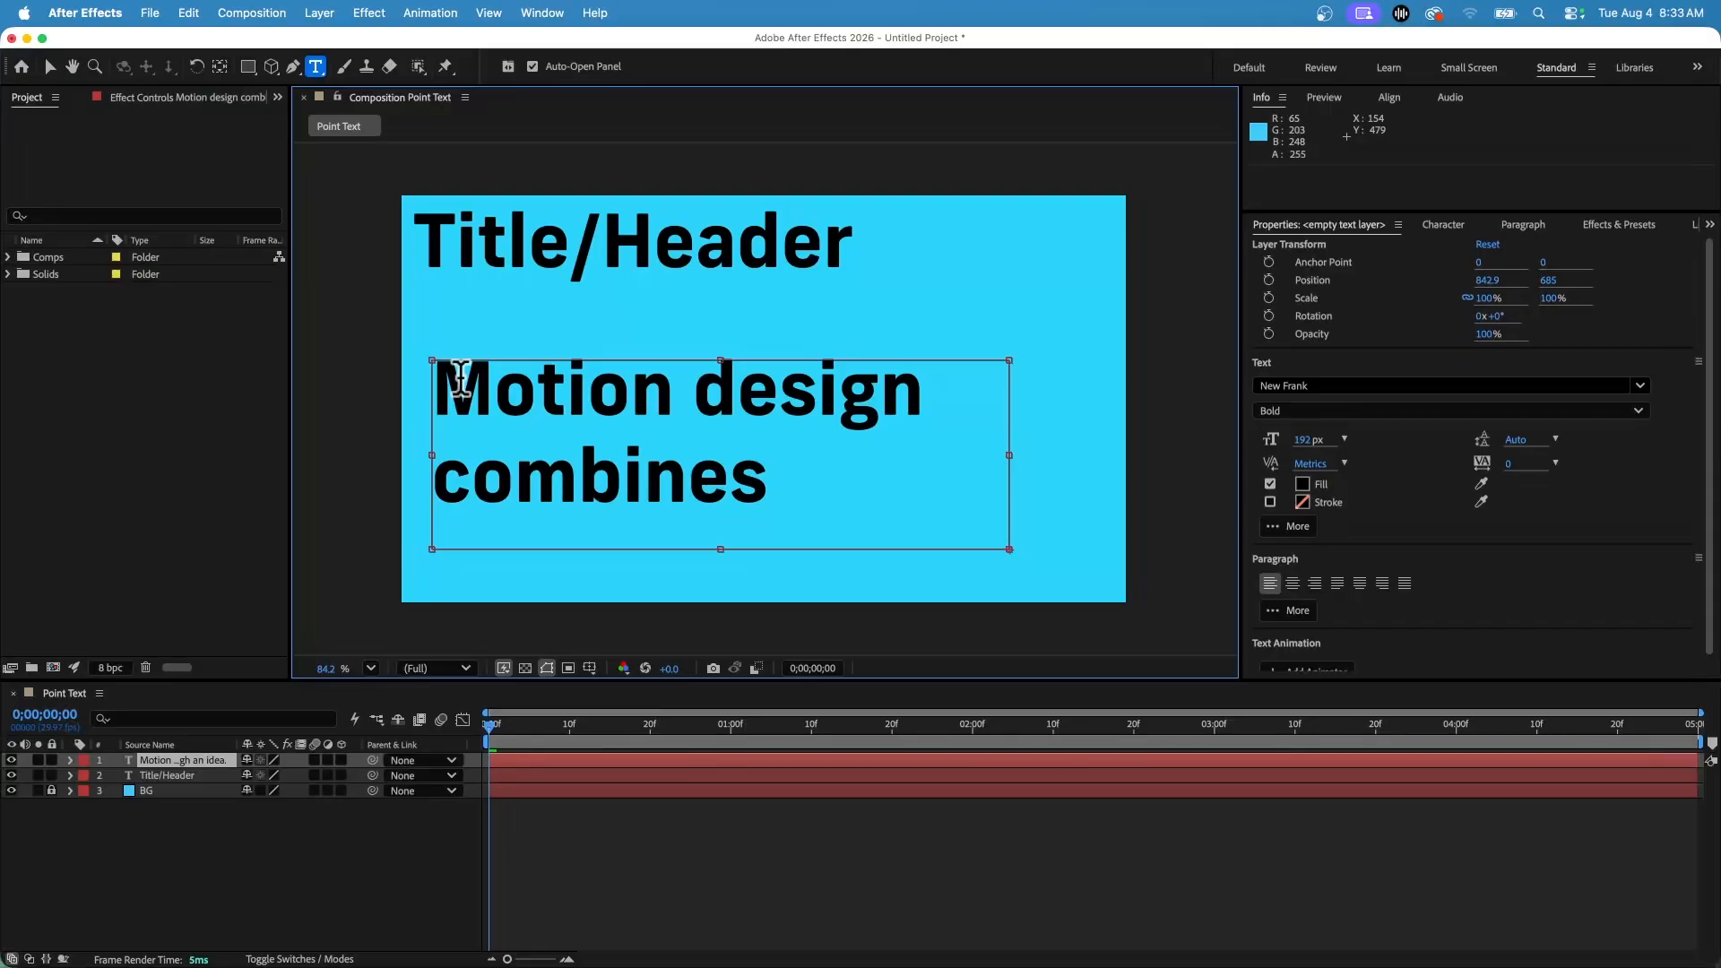
Set the paragraph text's size to 63 px and shrink its text box narrower and shorter.
key(super+a)
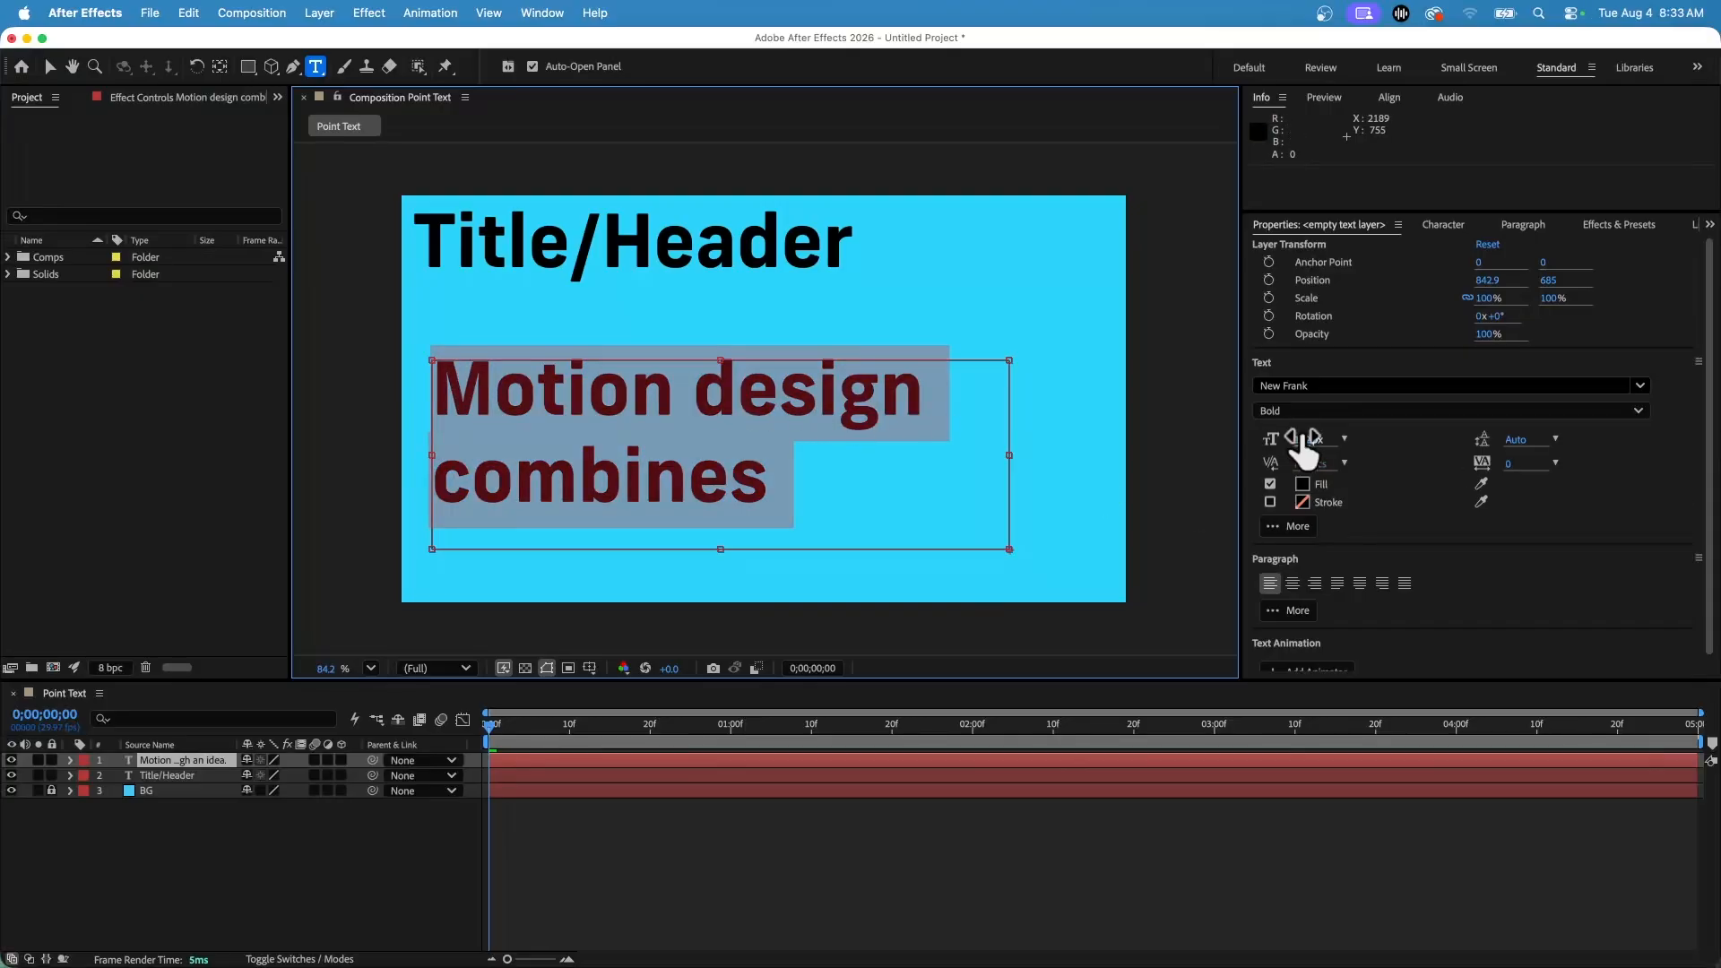
drag(1305, 452, 1187, 430)
drag(1009, 455, 758, 468)
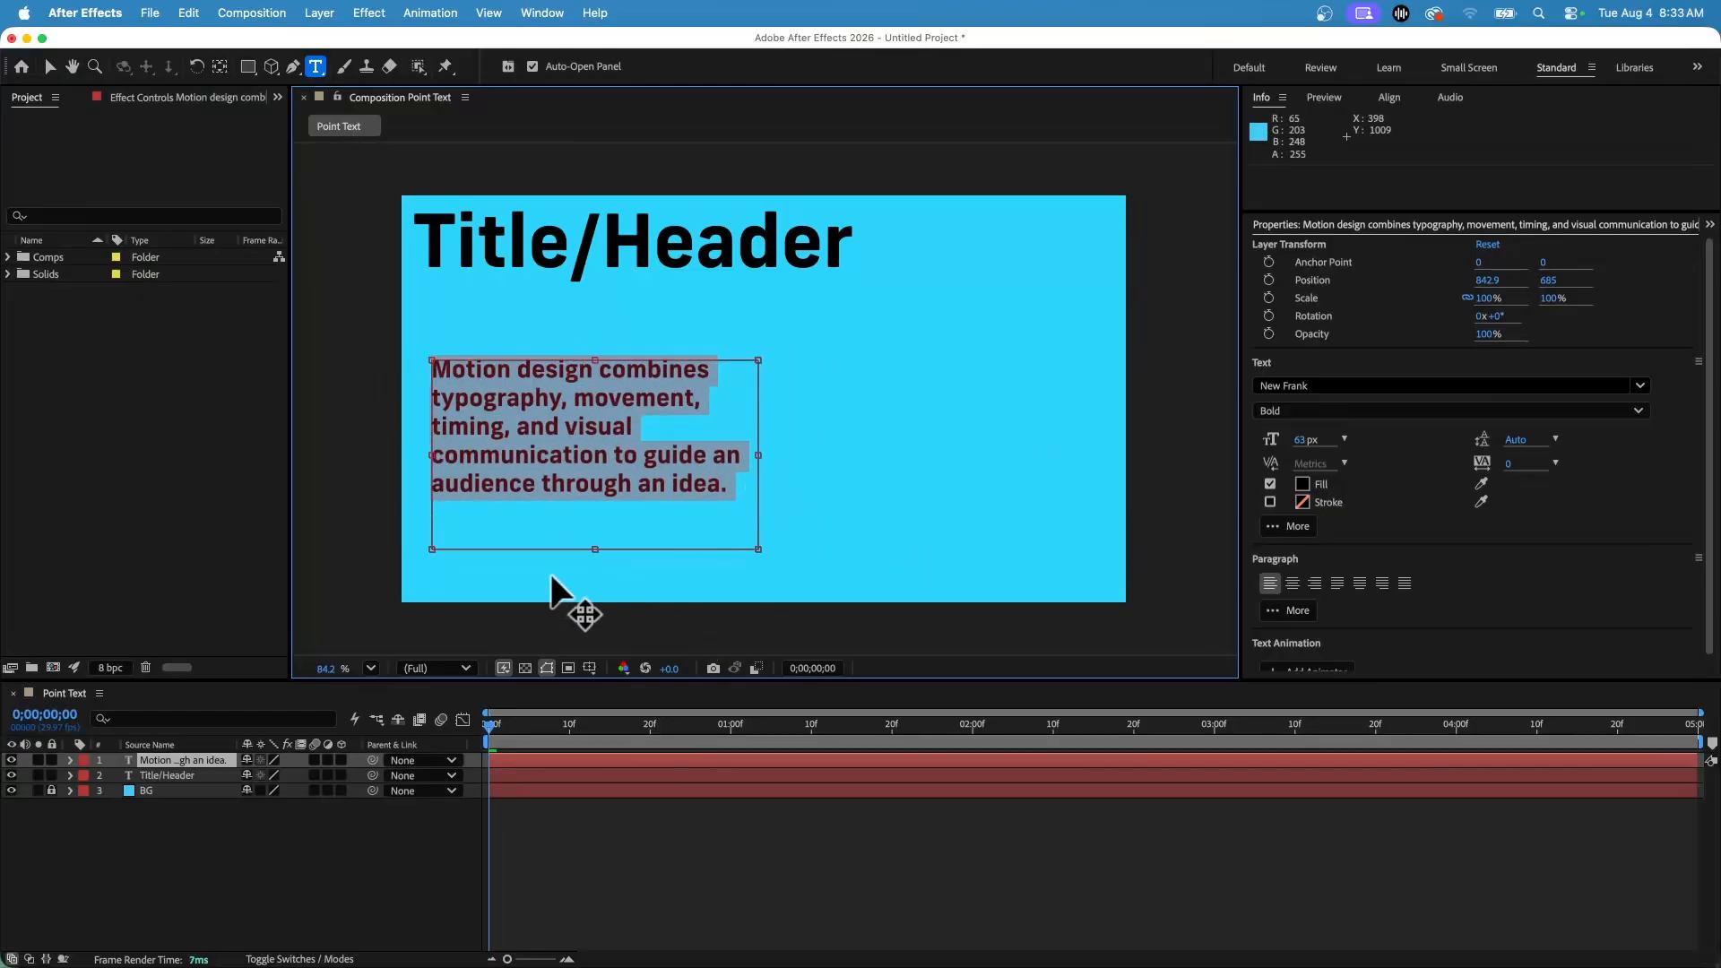
click(596, 534)
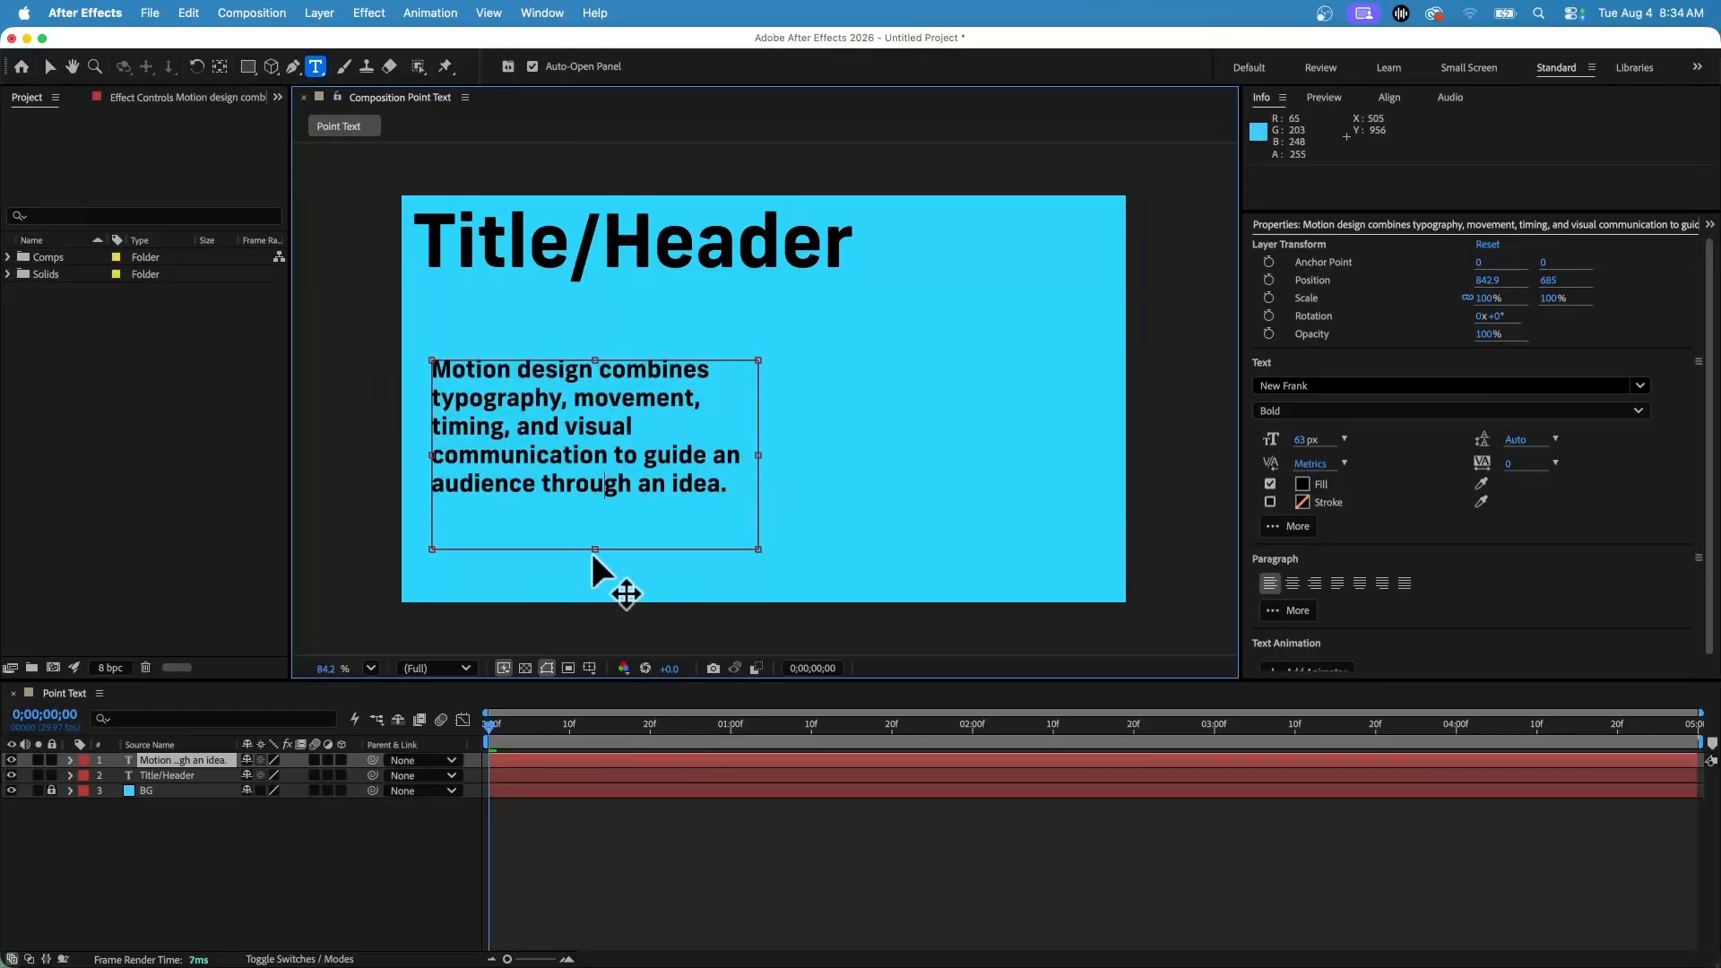
drag(594, 549, 596, 510)
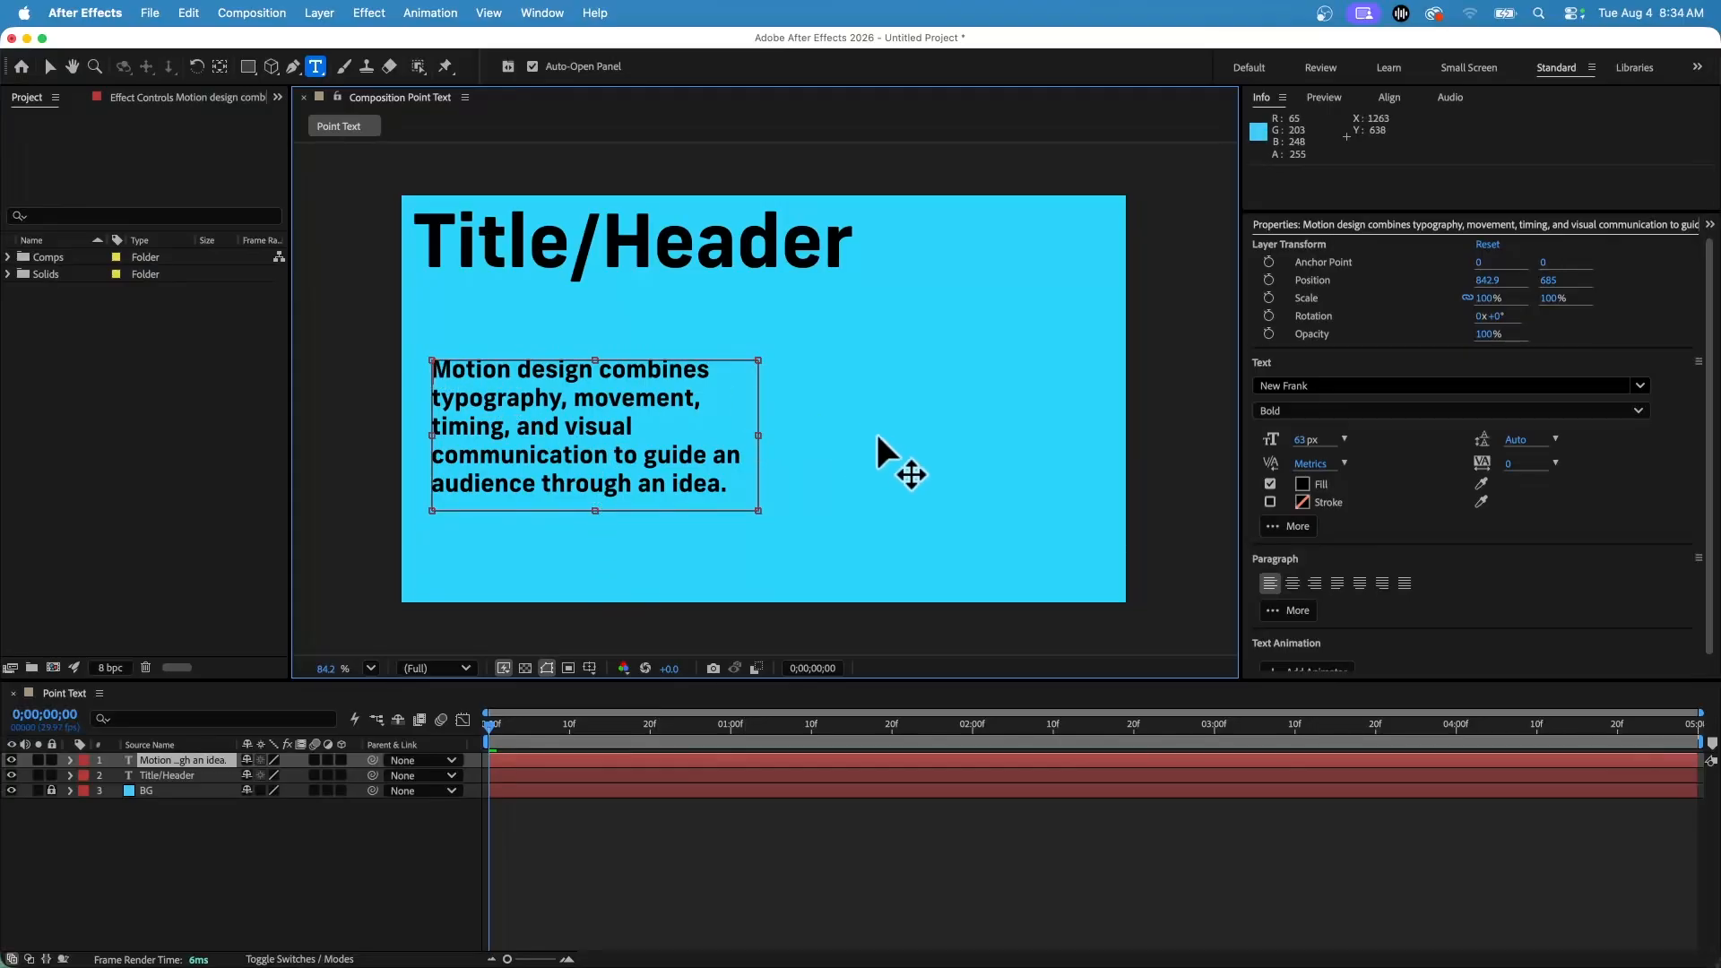
Add "Body Copy:" at the start of the paragraph text.
text(Body Copy)
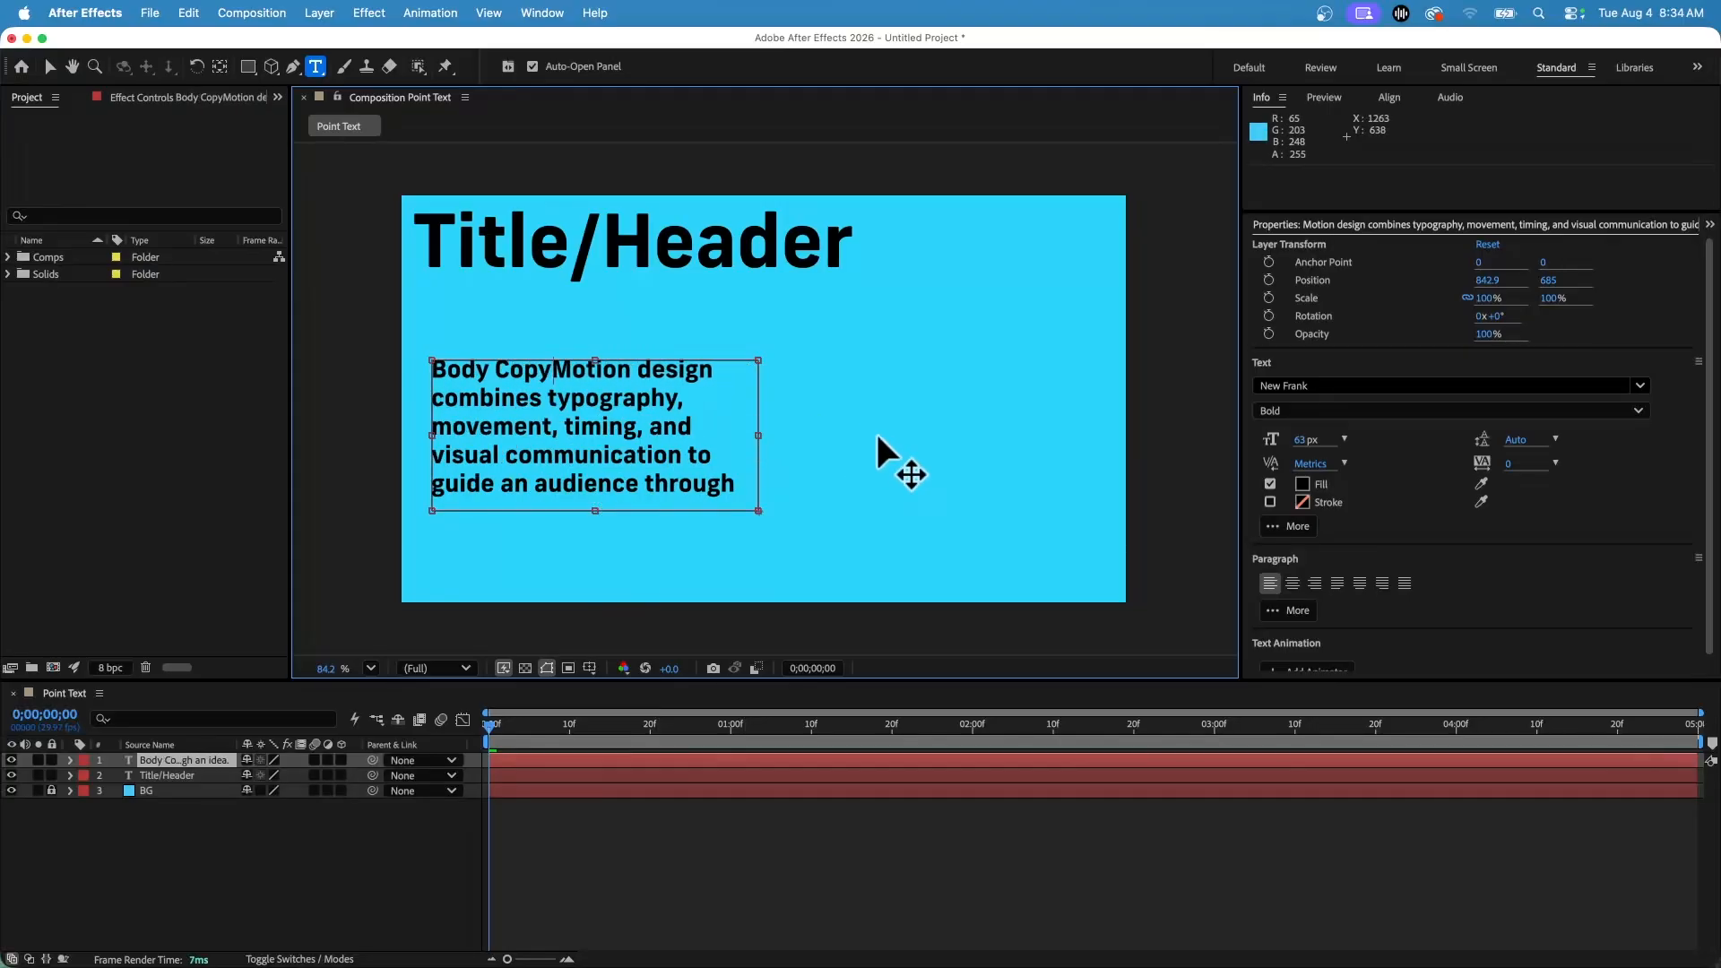
text(:)
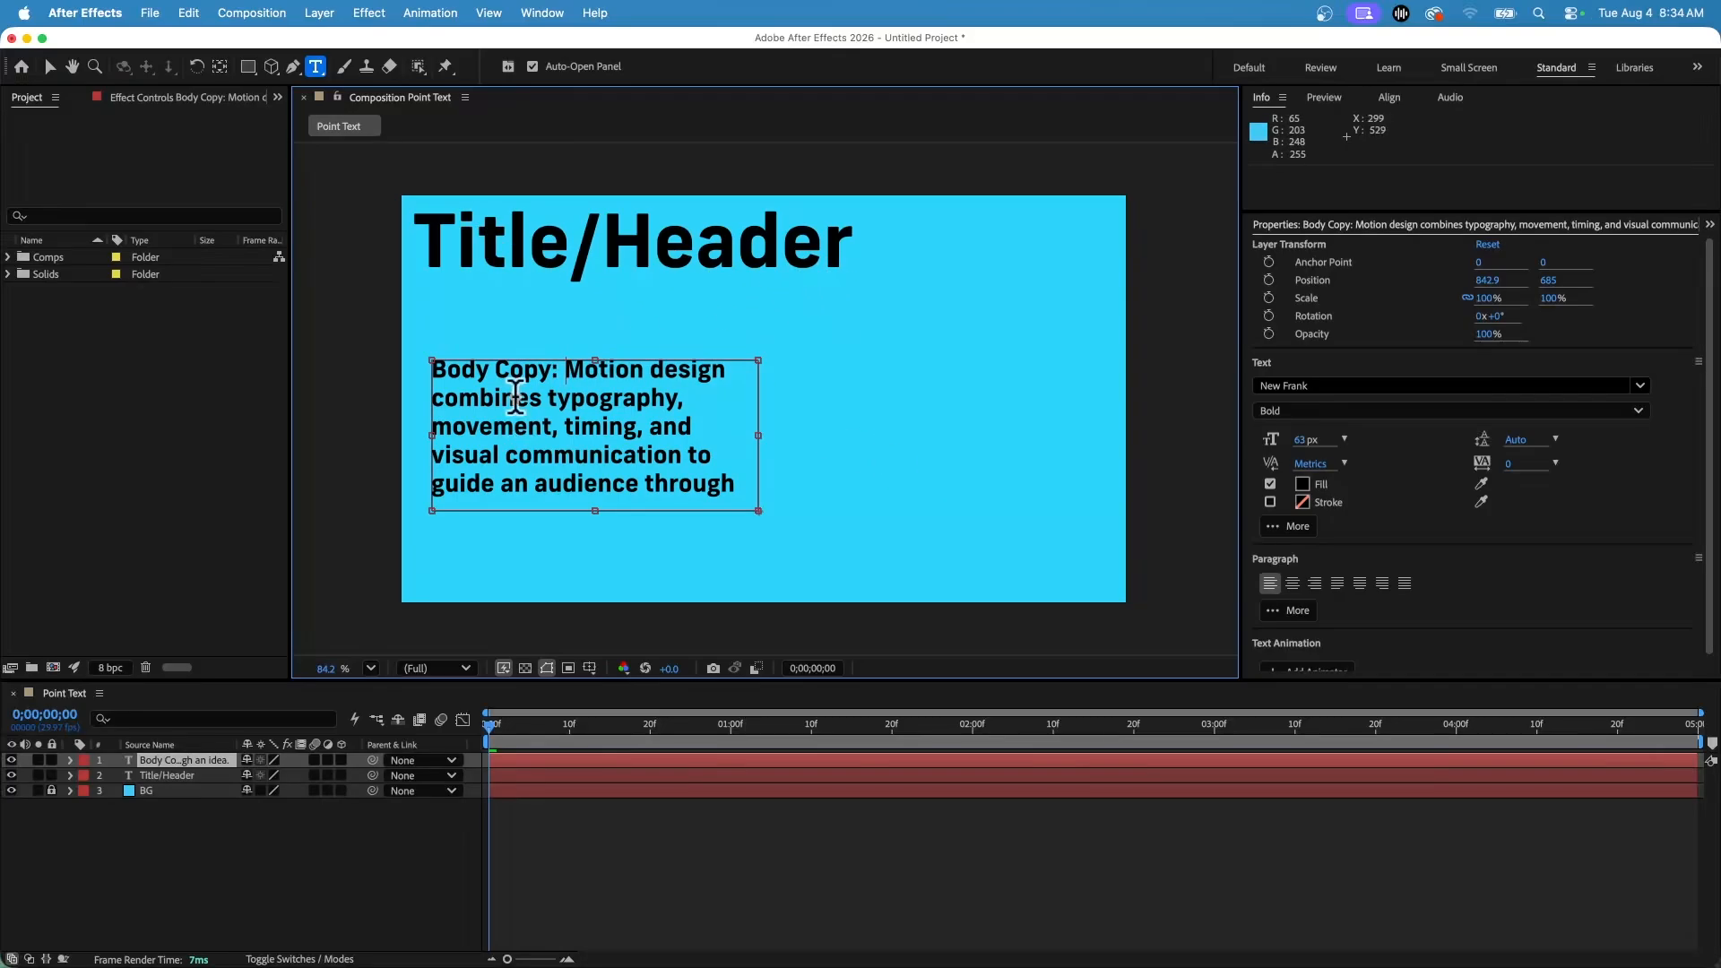
Select all the paragraph text and set its font size to 38 px.
drag(433, 369, 739, 485)
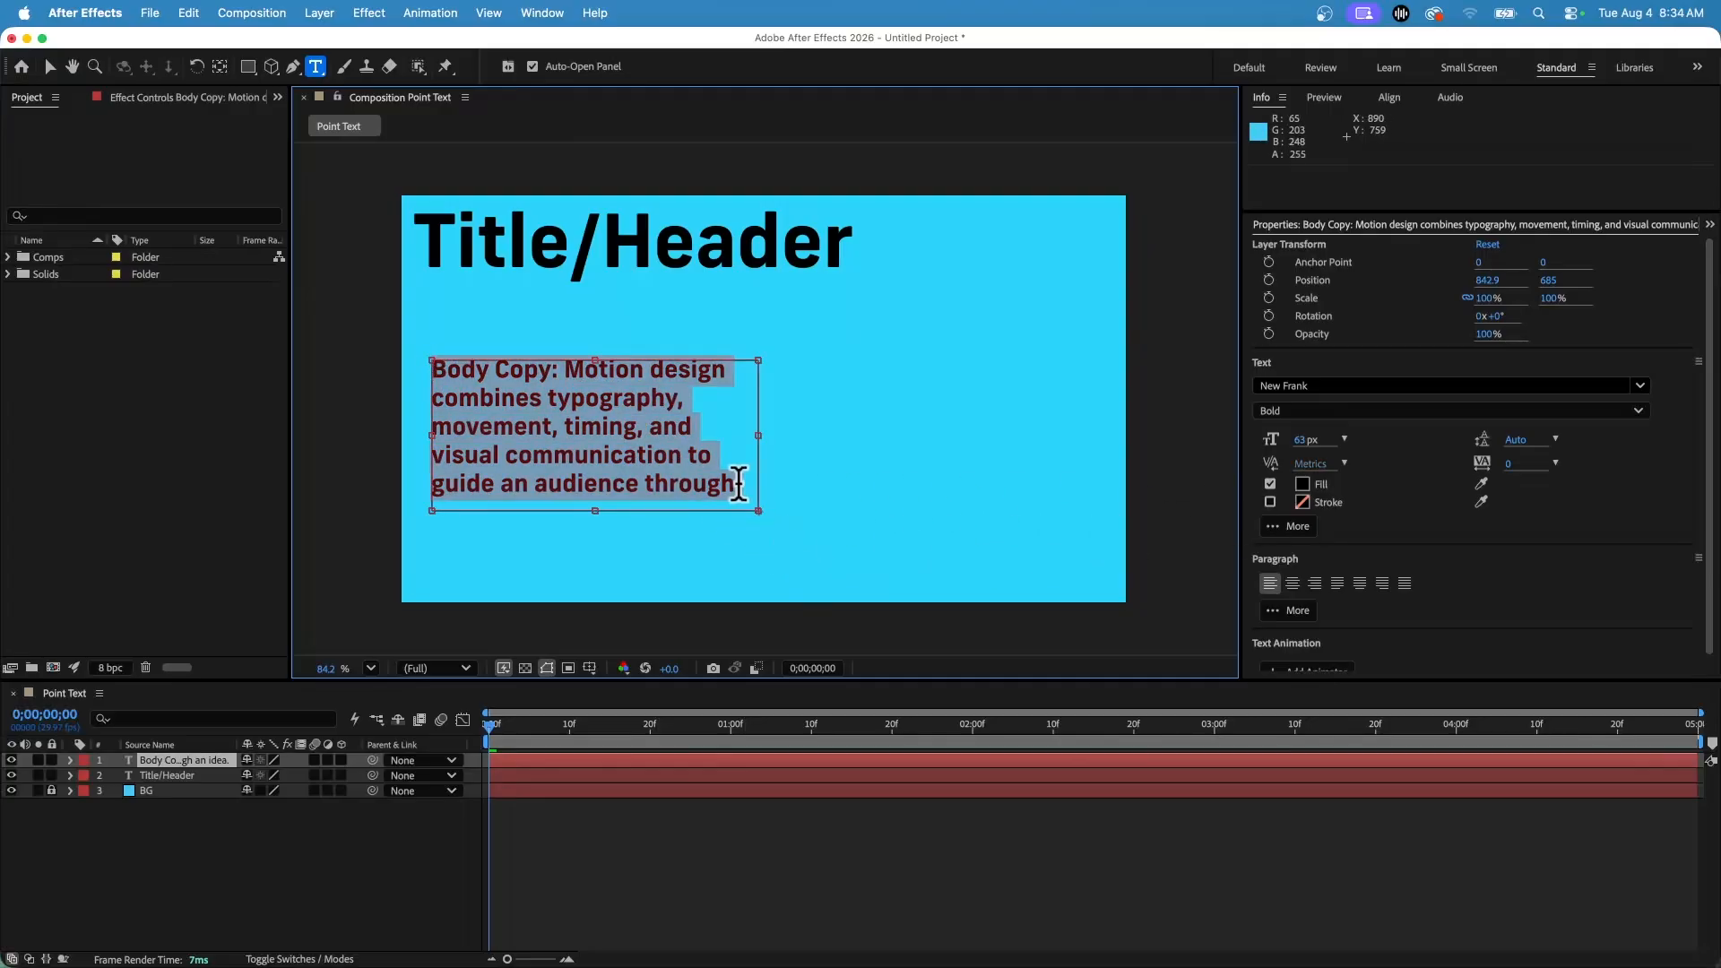
drag(1301, 440, 1288, 448)
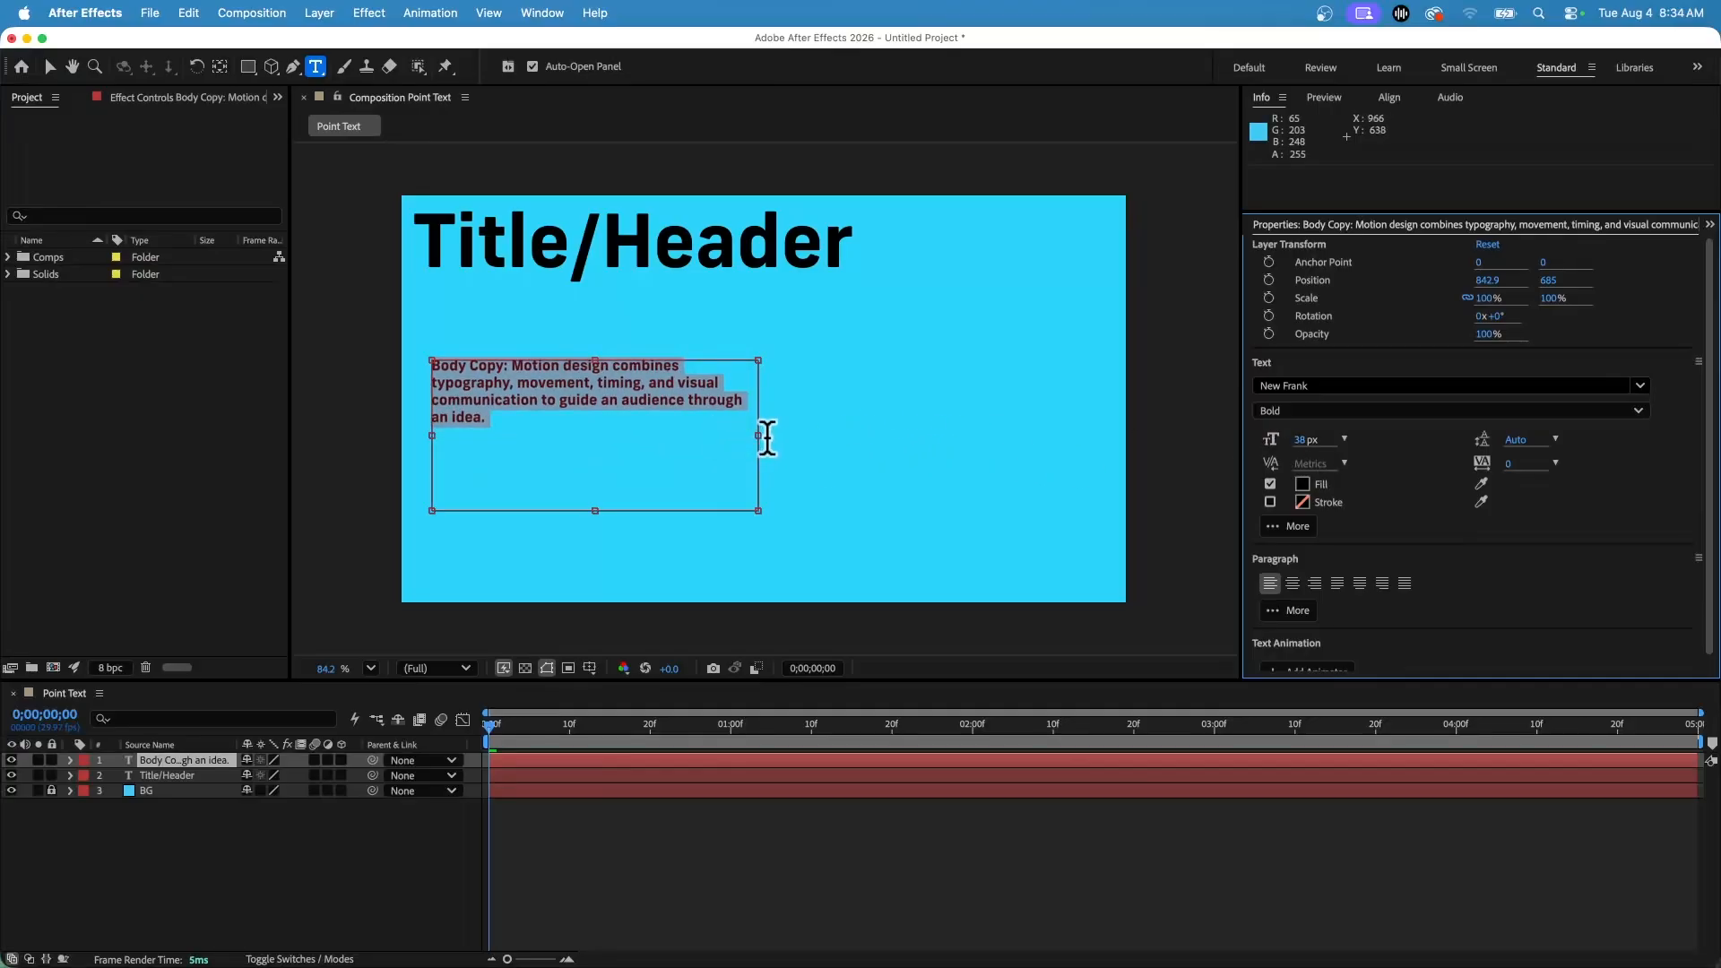
Shrink the paragraph text box narrower and shorter to fit the body text, then deselect it.
drag(758, 435, 683, 434)
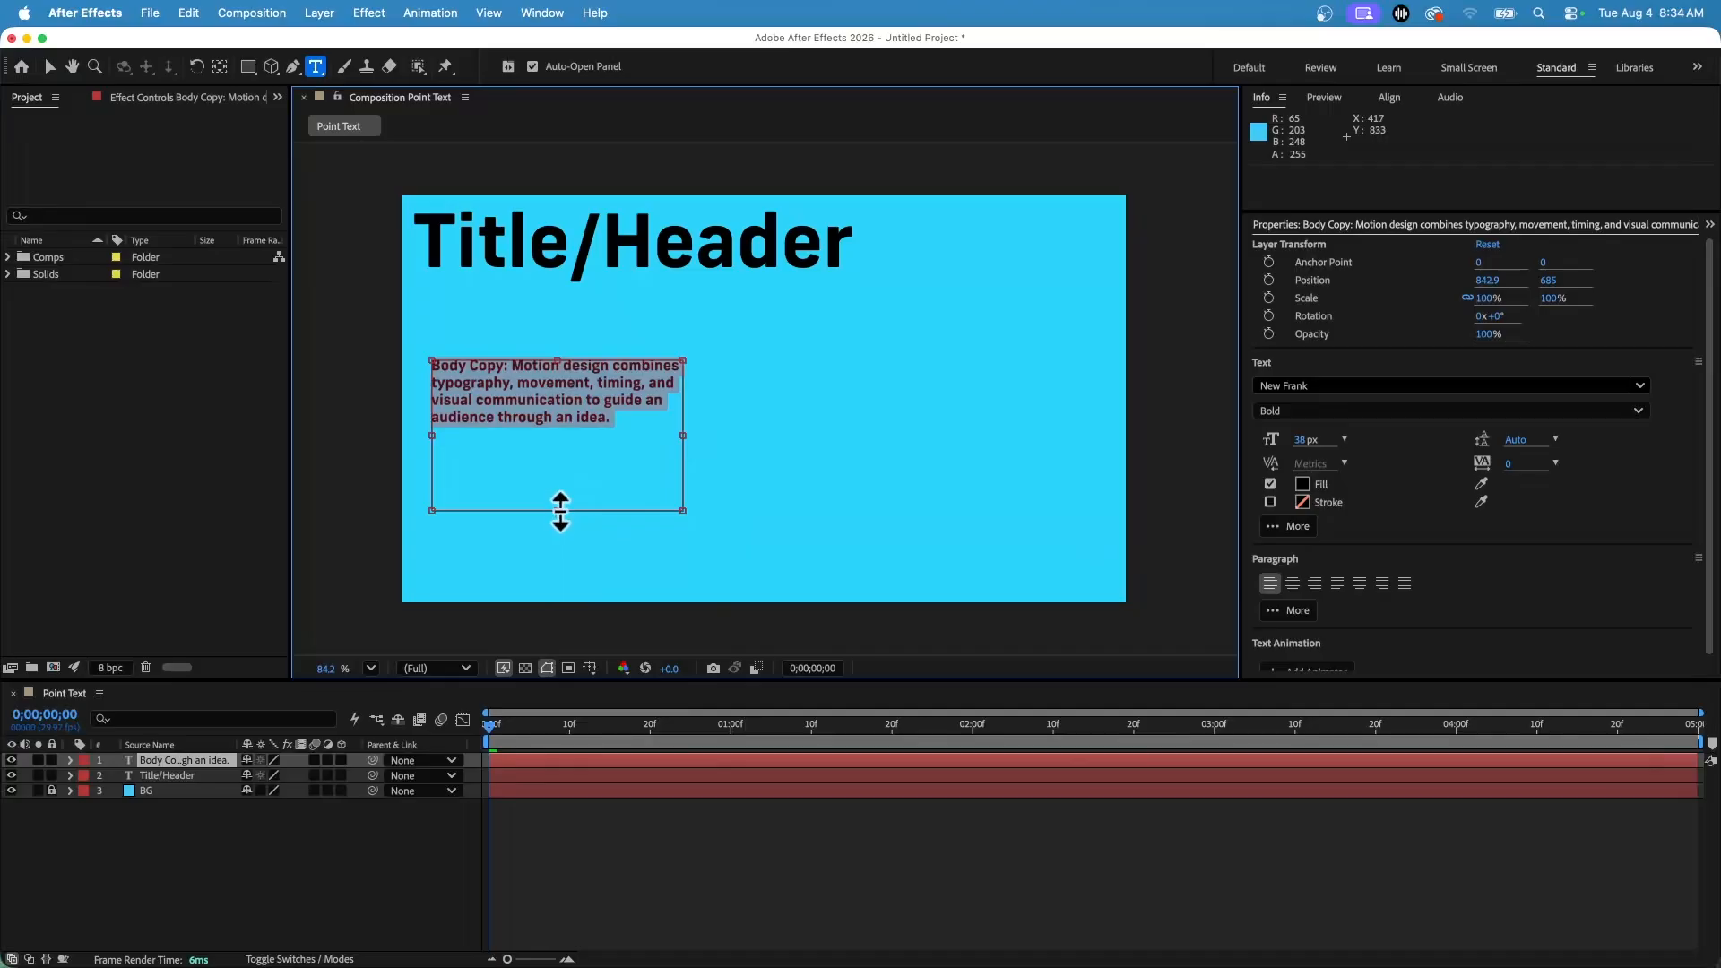
drag(561, 511, 557, 441)
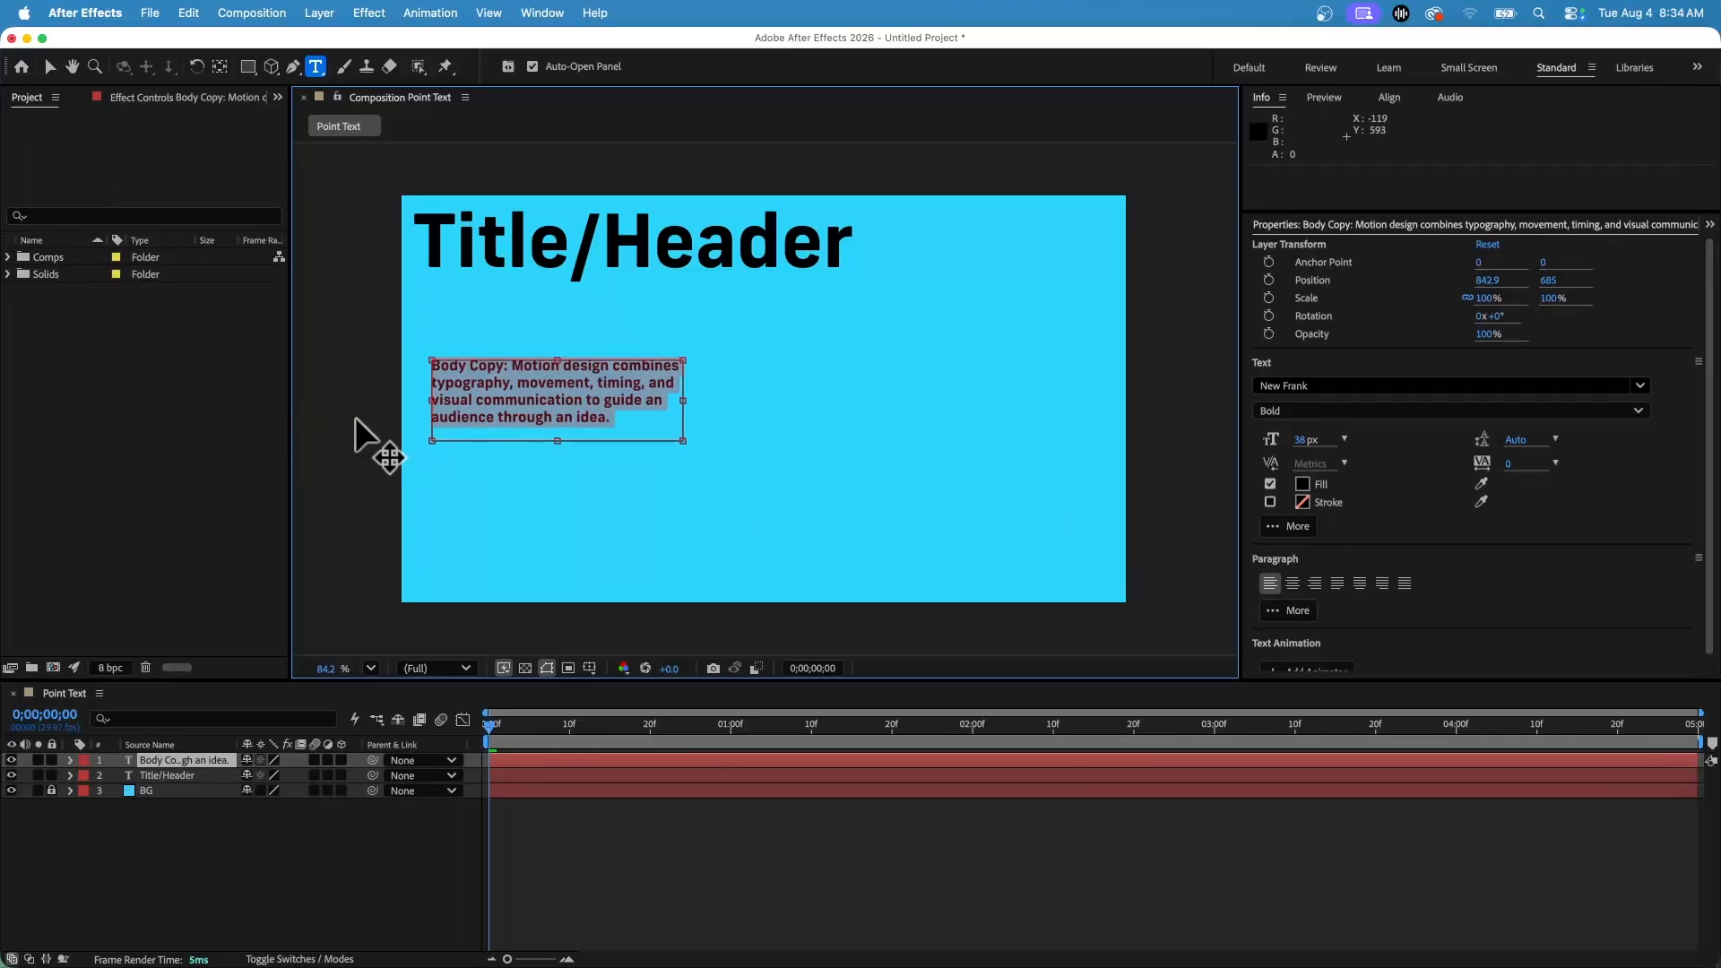
click(49, 66)
click(368, 323)
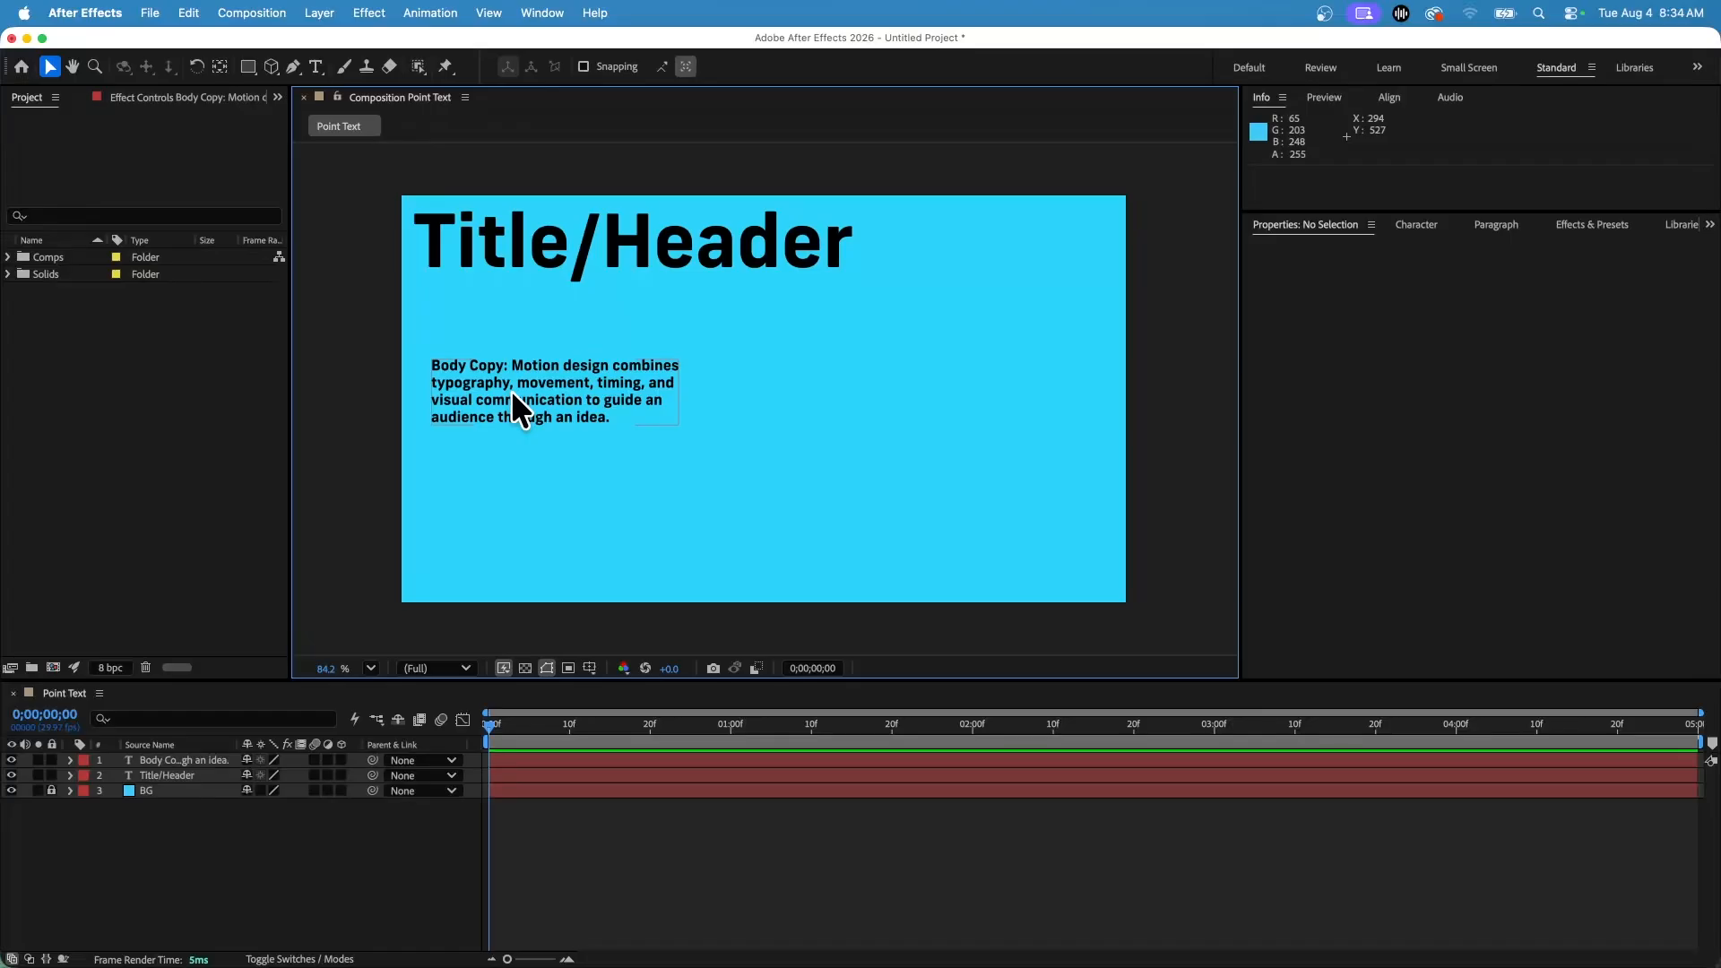
Move the body text up and align the body and title layers to the composition's left edge.
drag(511, 390, 560, 369)
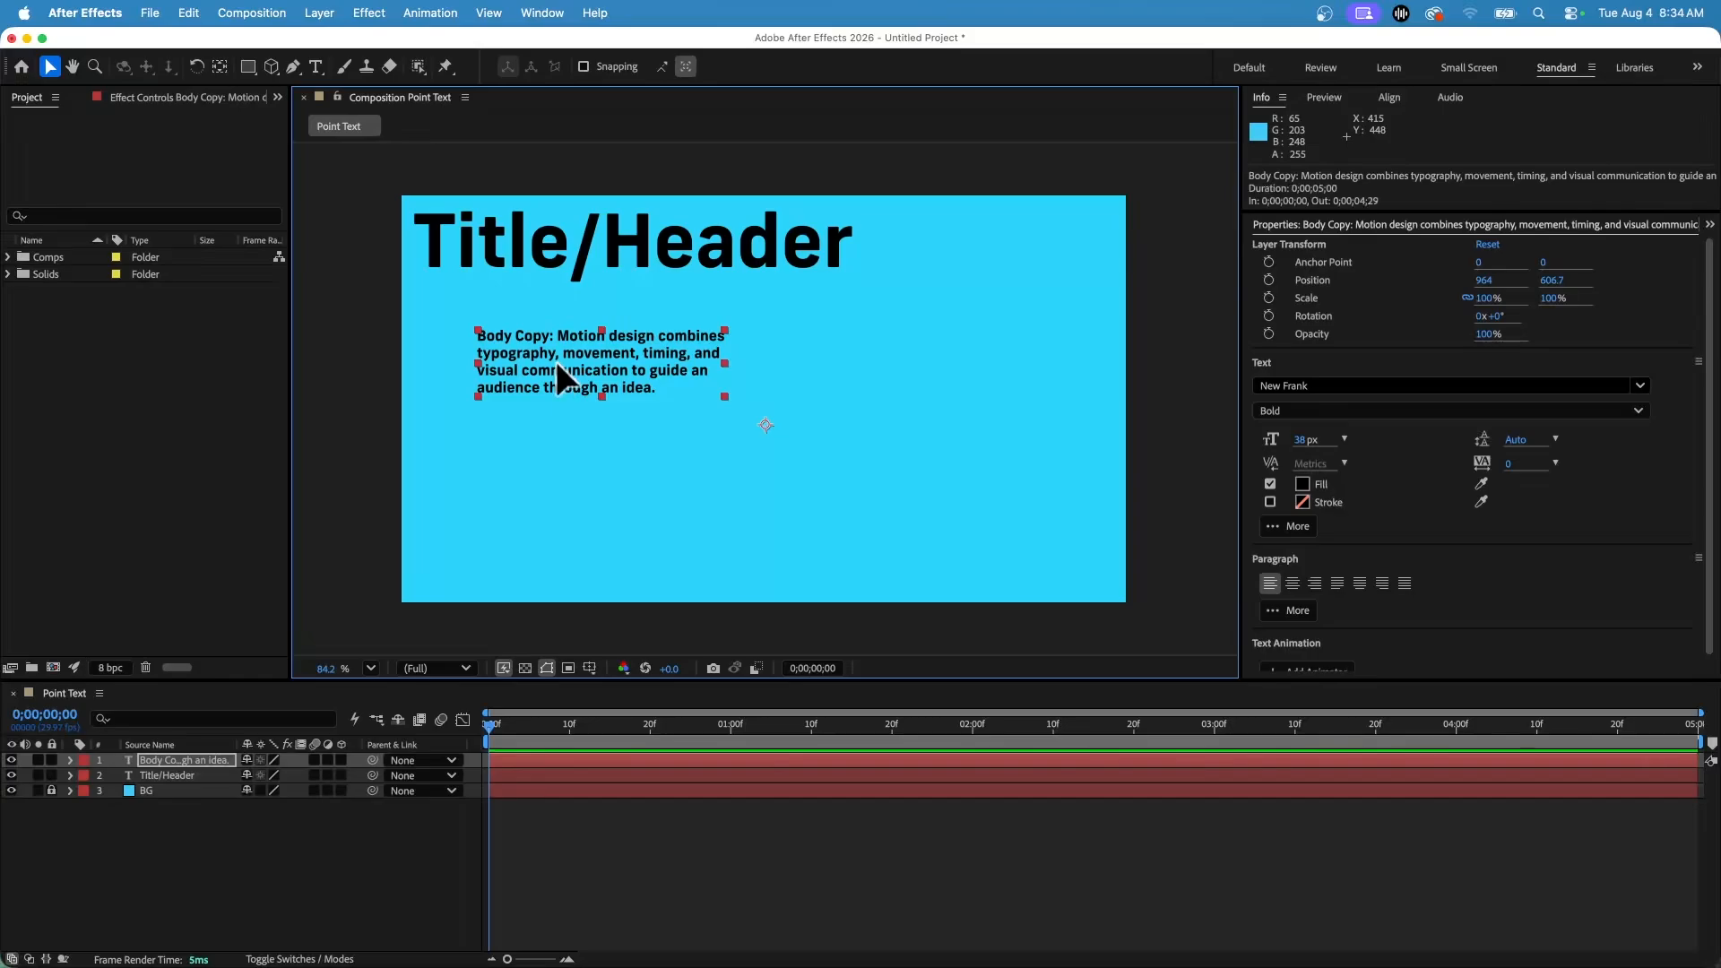
drag(555, 362, 511, 351)
click(1389, 96)
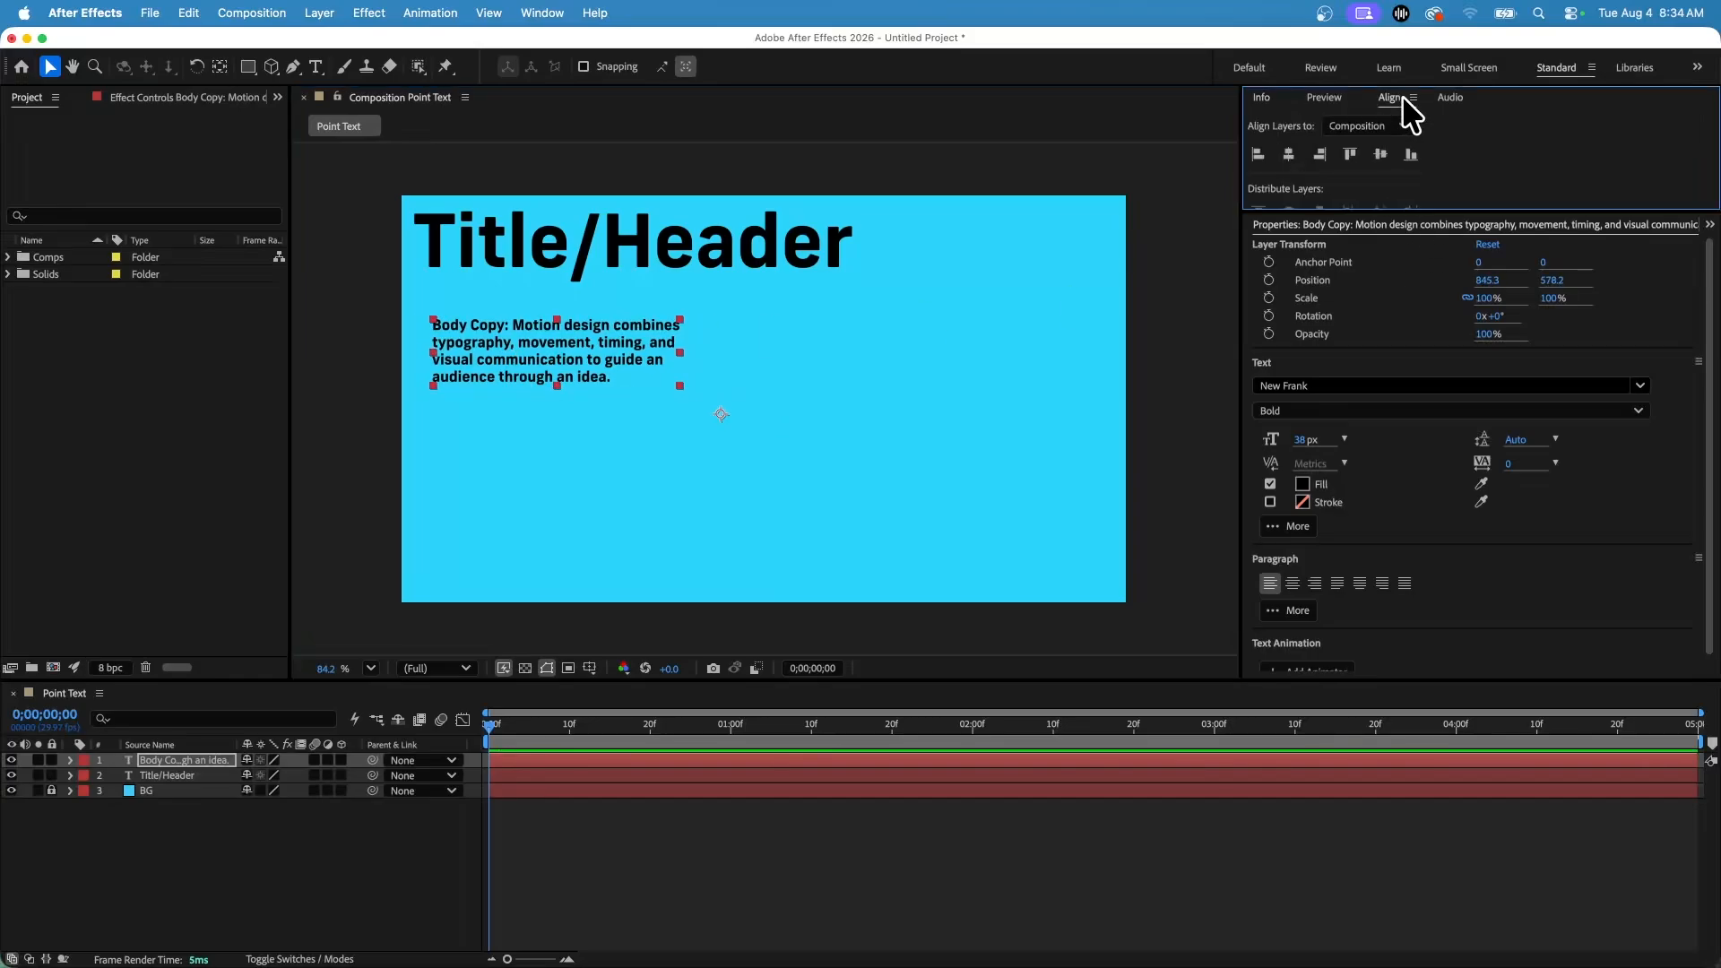
click(1256, 155)
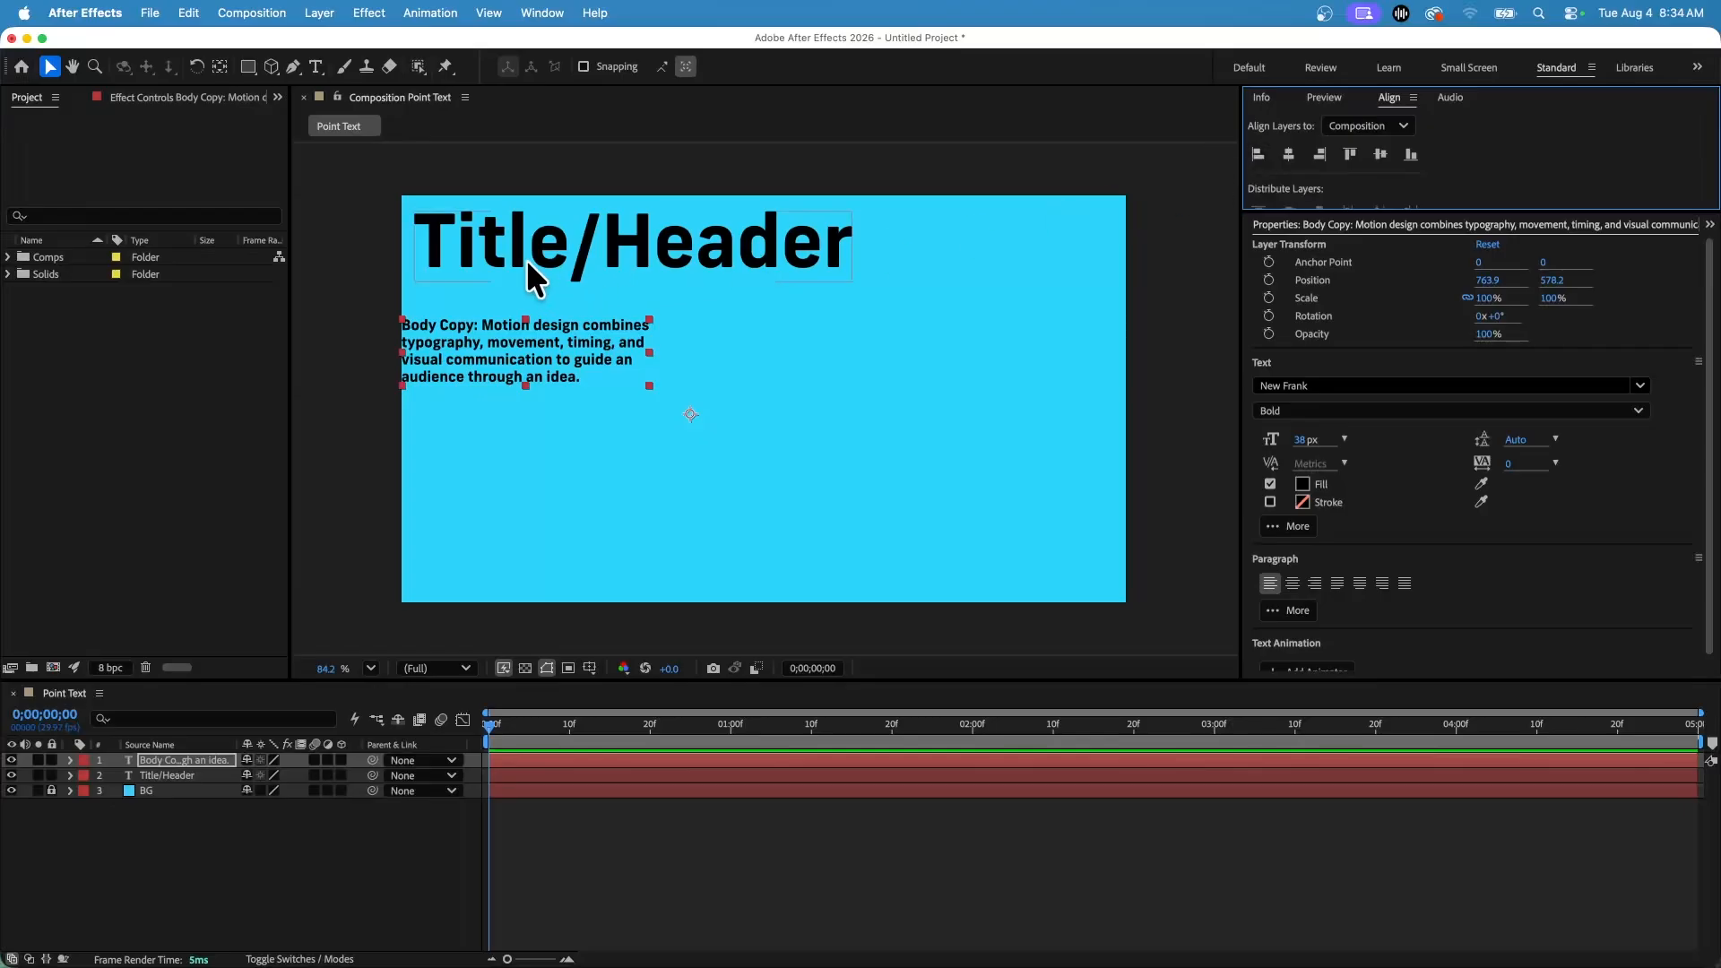
click(503, 249)
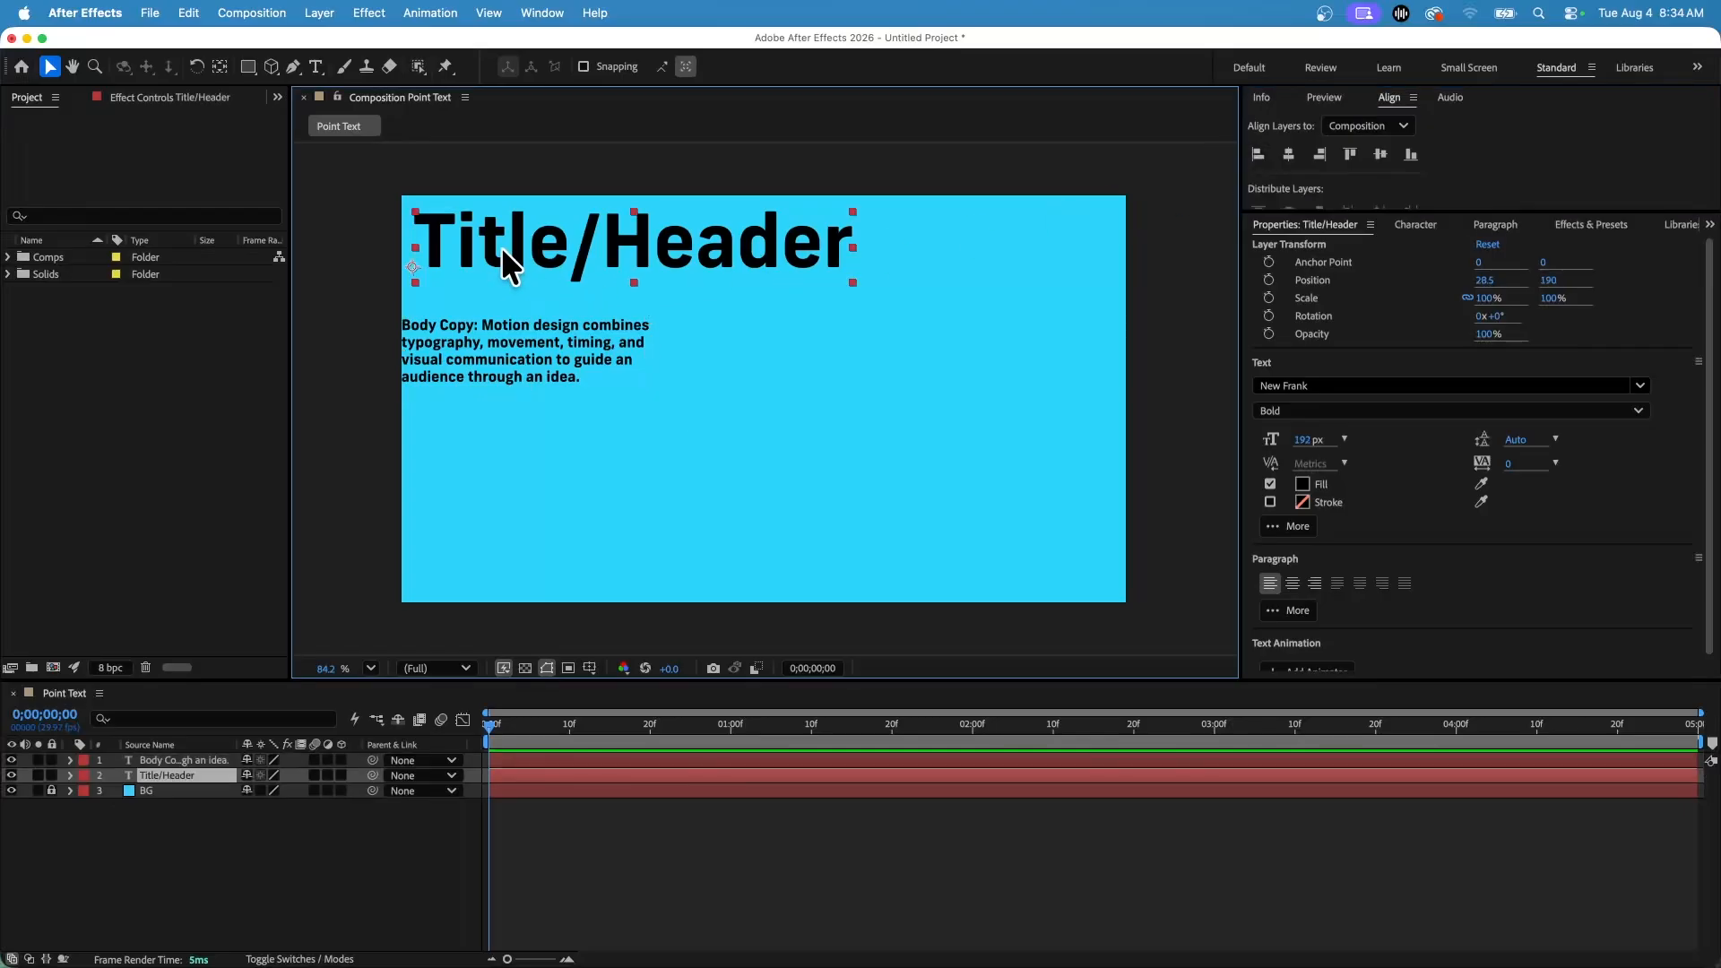
click(1259, 155)
Try centering both text layers horizontally relative to their selection, then undo it.
shift+click(505, 362)
drag(482, 347, 500, 351)
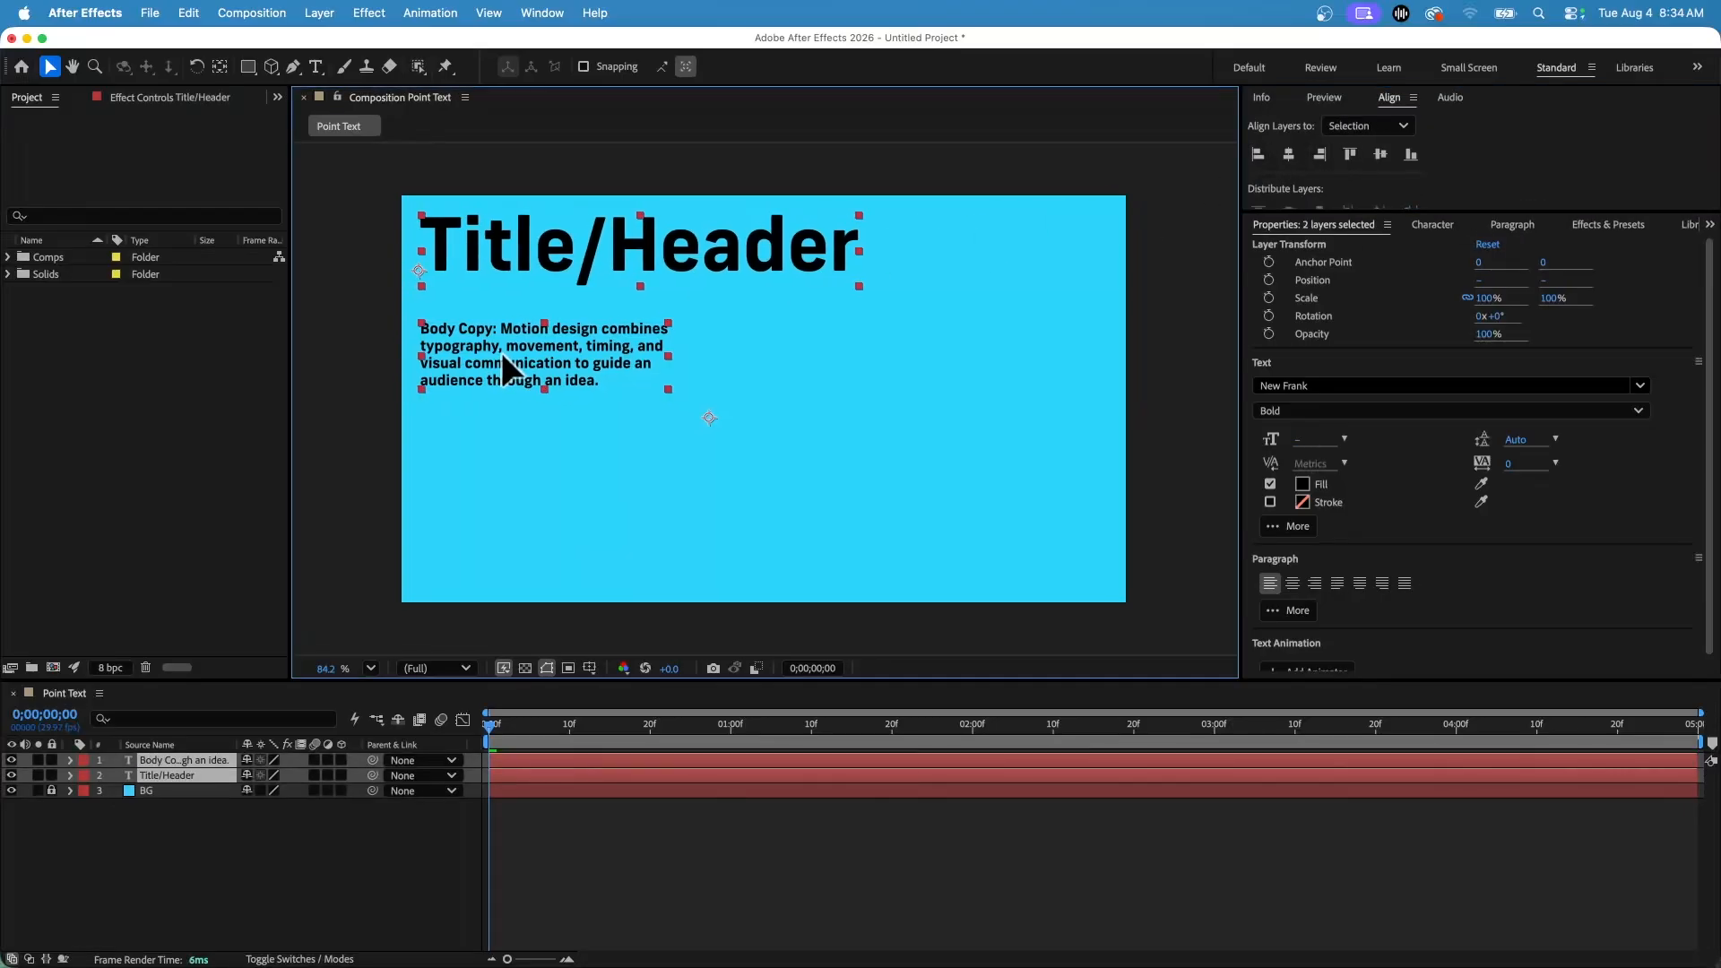
click(1290, 156)
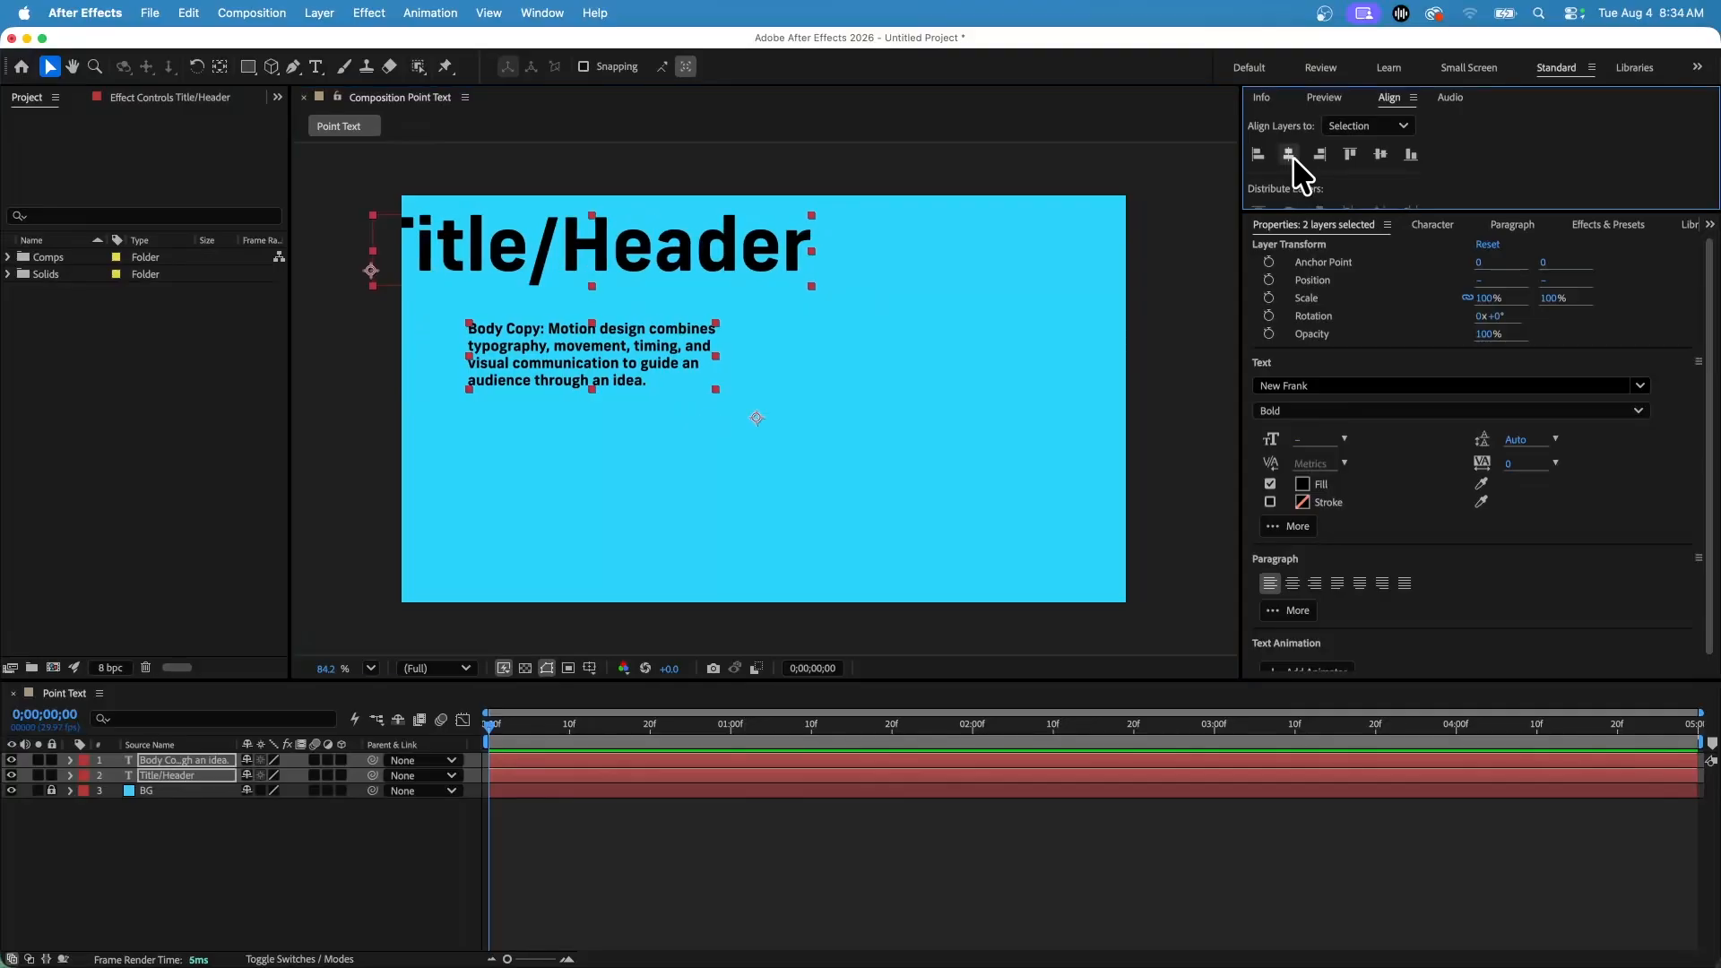
key(super+z)
Align both text layers to the composition's horizontal and vertical centre.
click(1415, 127)
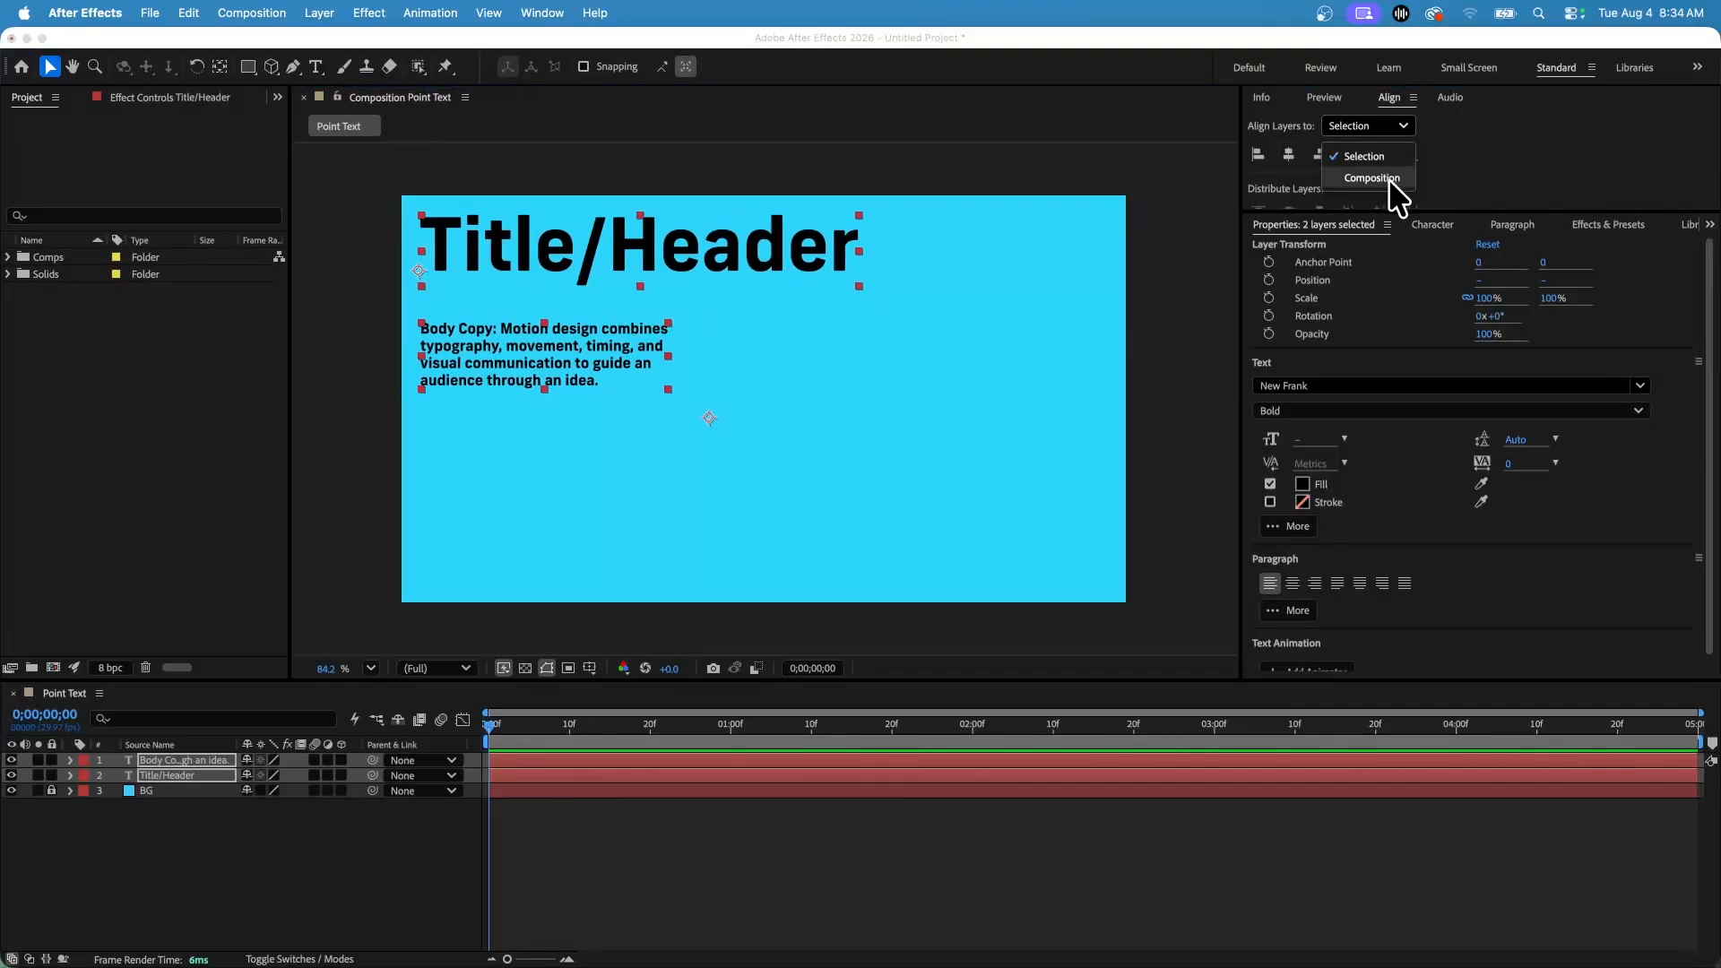
click(1389, 179)
click(1289, 155)
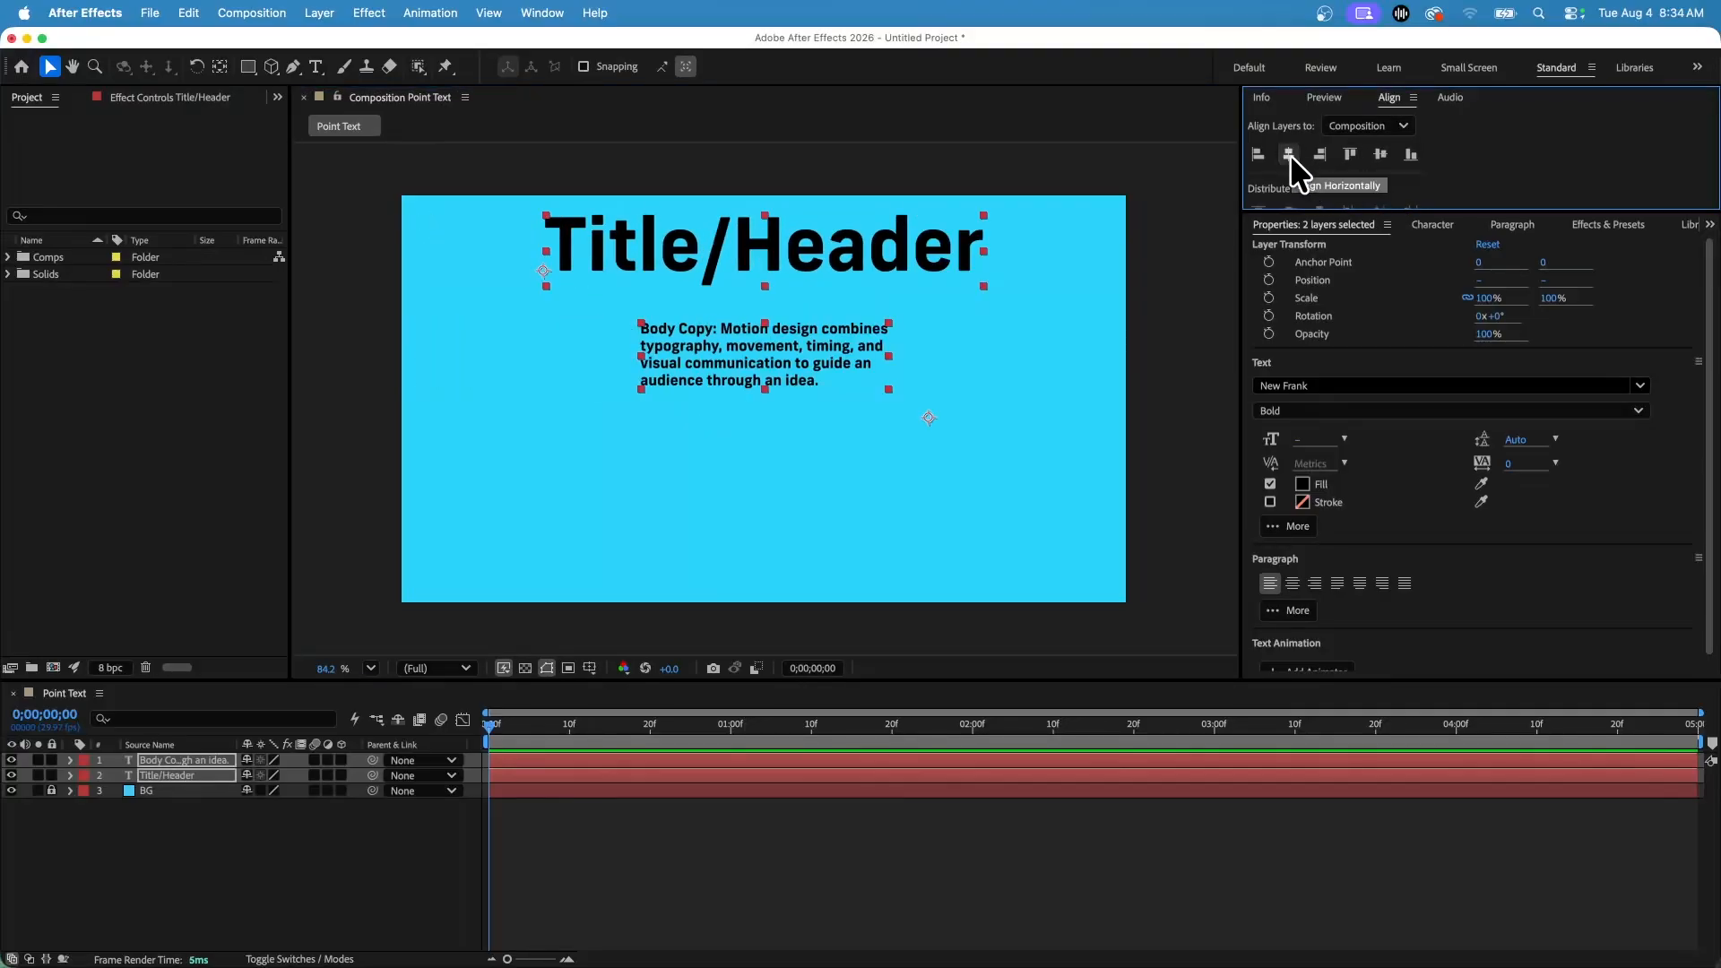
click(1381, 156)
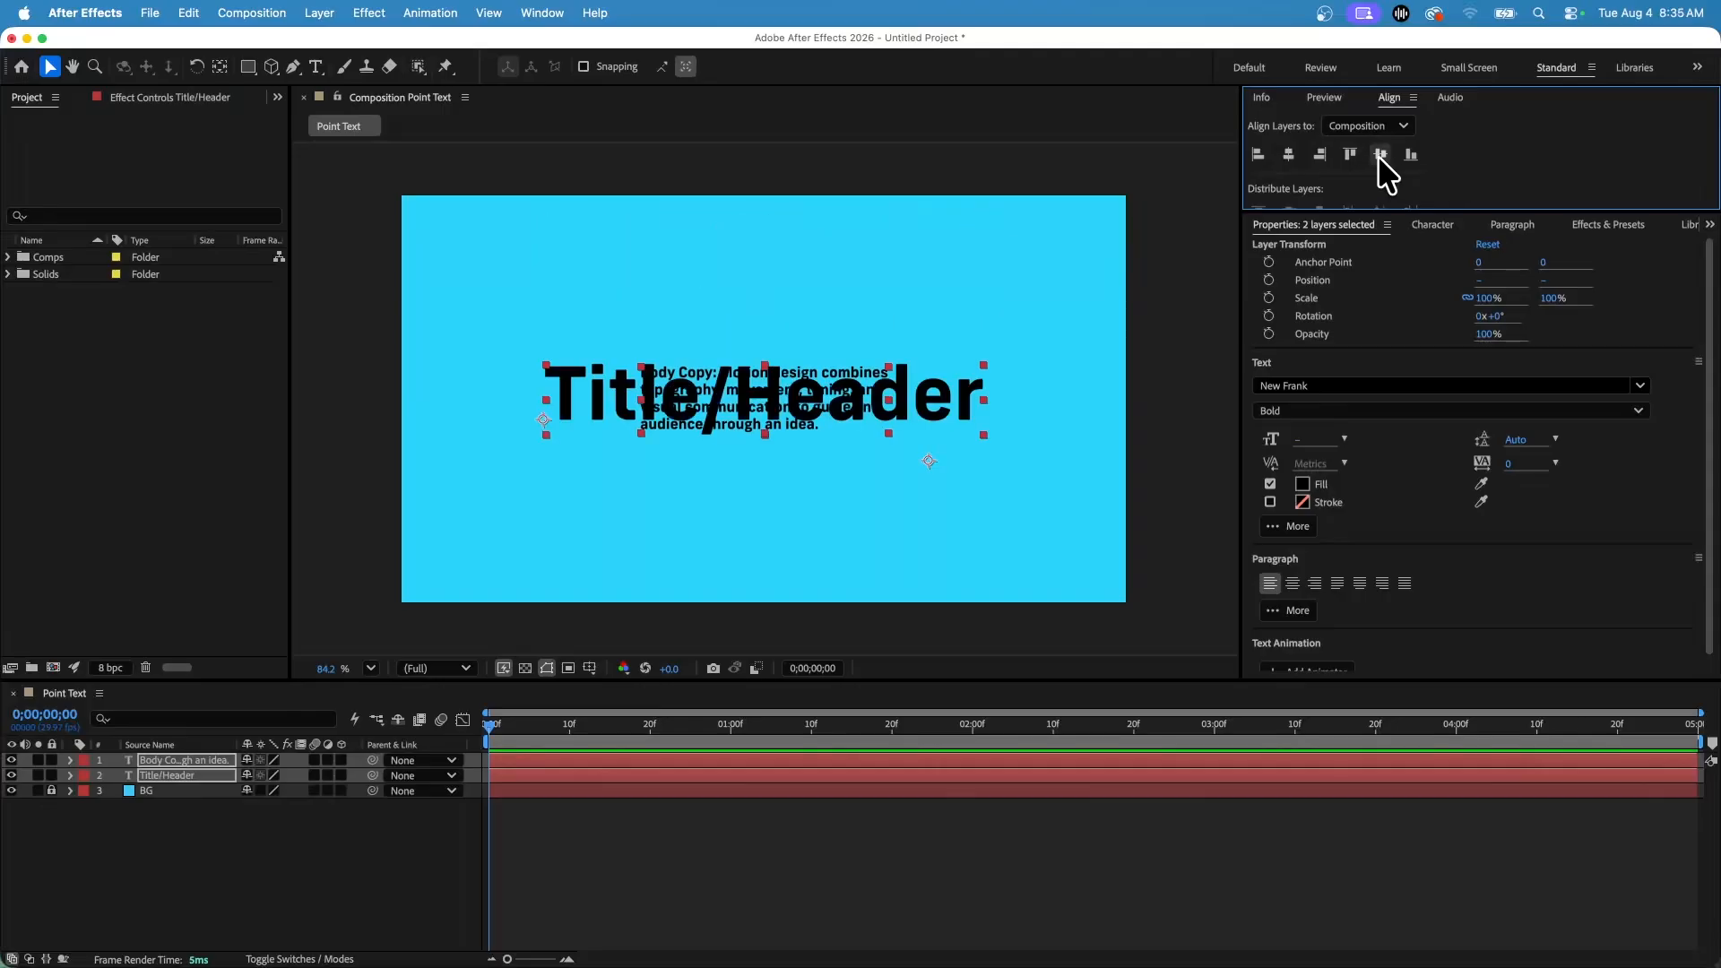
Switch alignment to Selection and align the left edges of both text layers.
click(1380, 130)
click(1381, 156)
click(1267, 154)
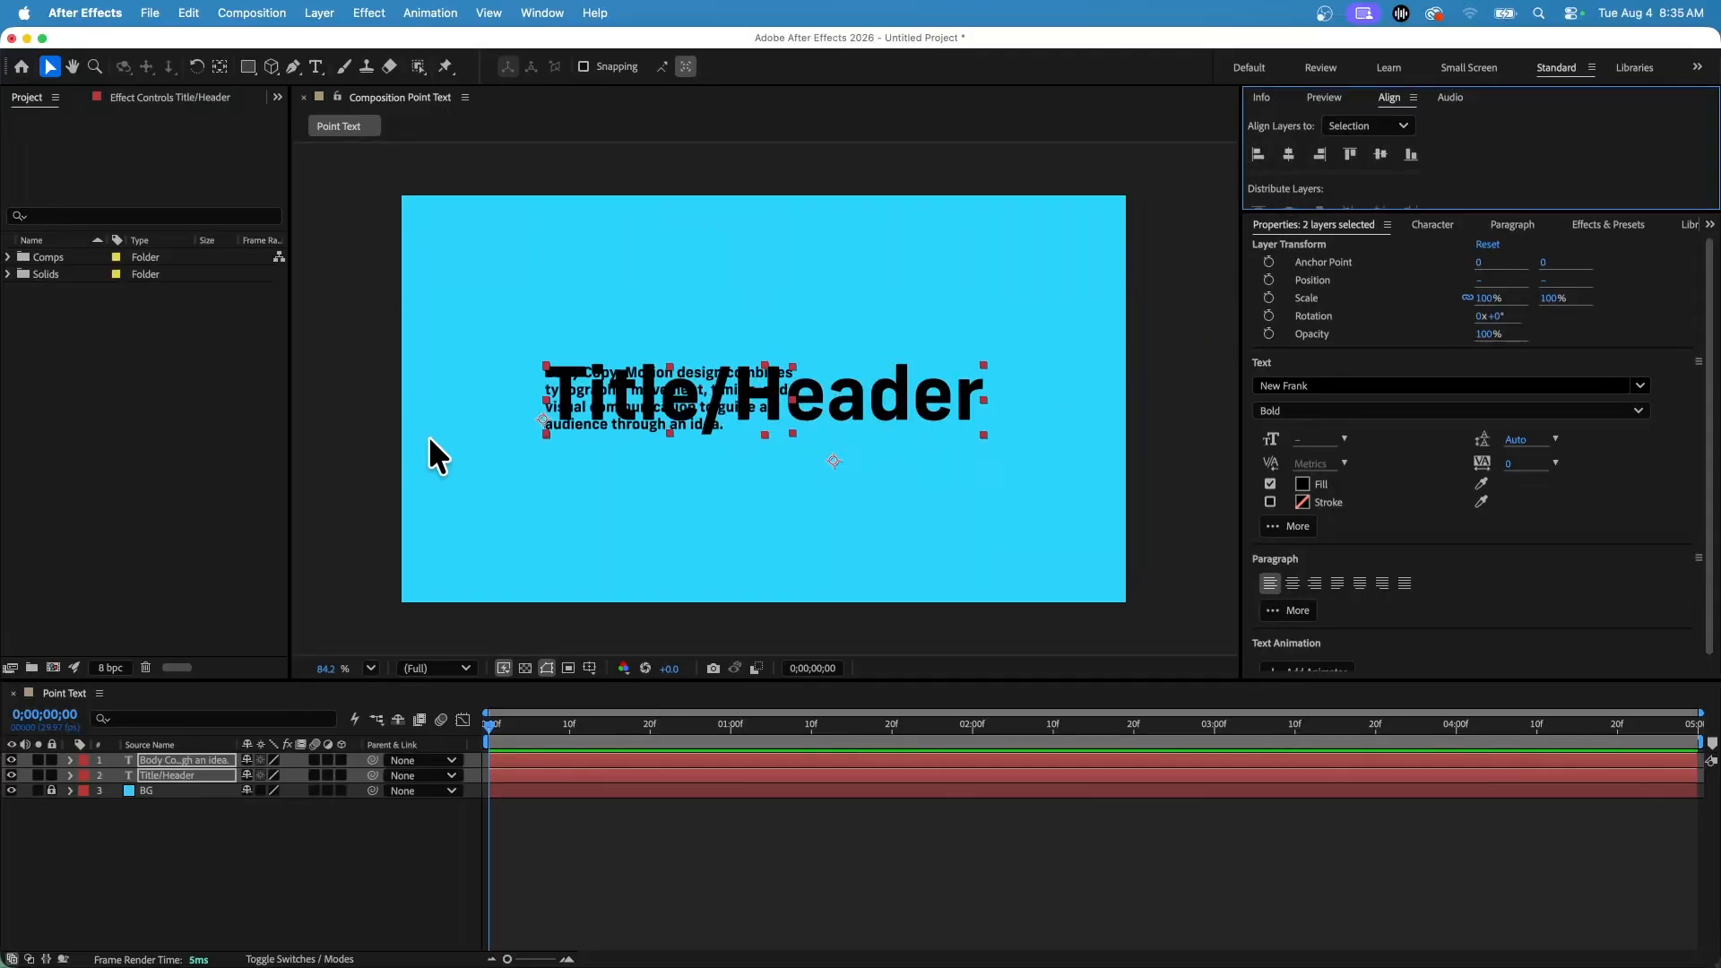
Move the body text down so it sits just below the title.
click(766, 524)
click(737, 394)
drag(731, 384, 722, 471)
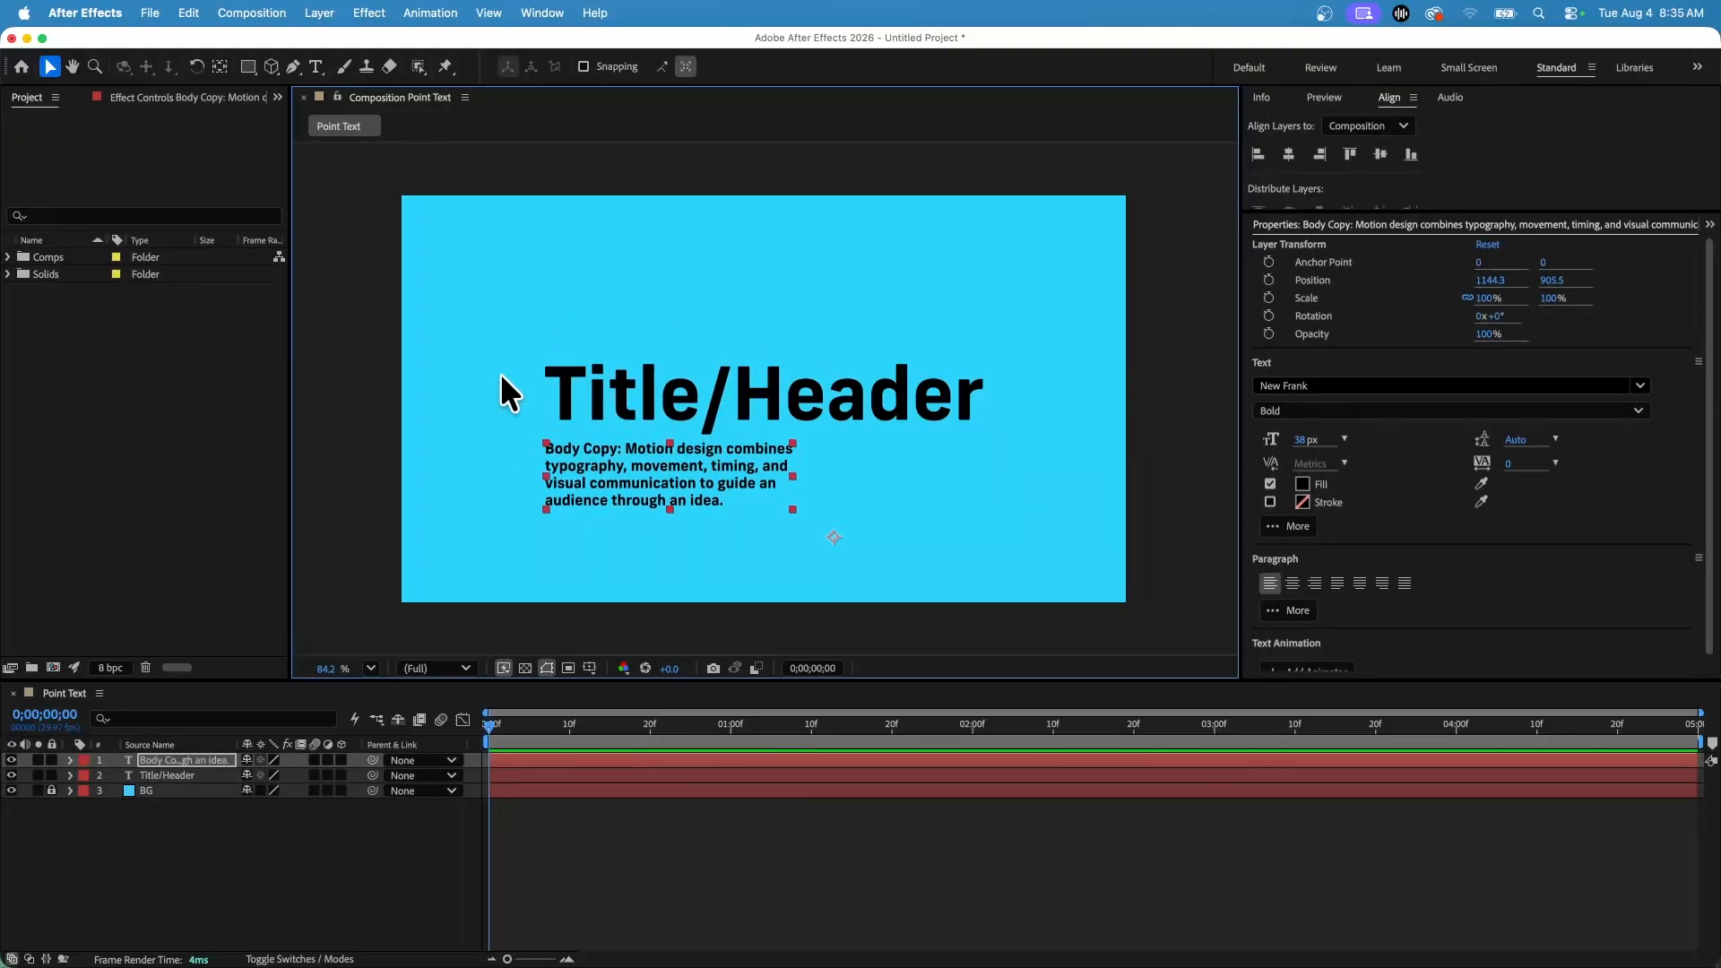
Show rulers and add a vertical guide at the text's left edge and a horizontal guide at the title's top.
key(super+r)
drag(300, 385, 547, 396)
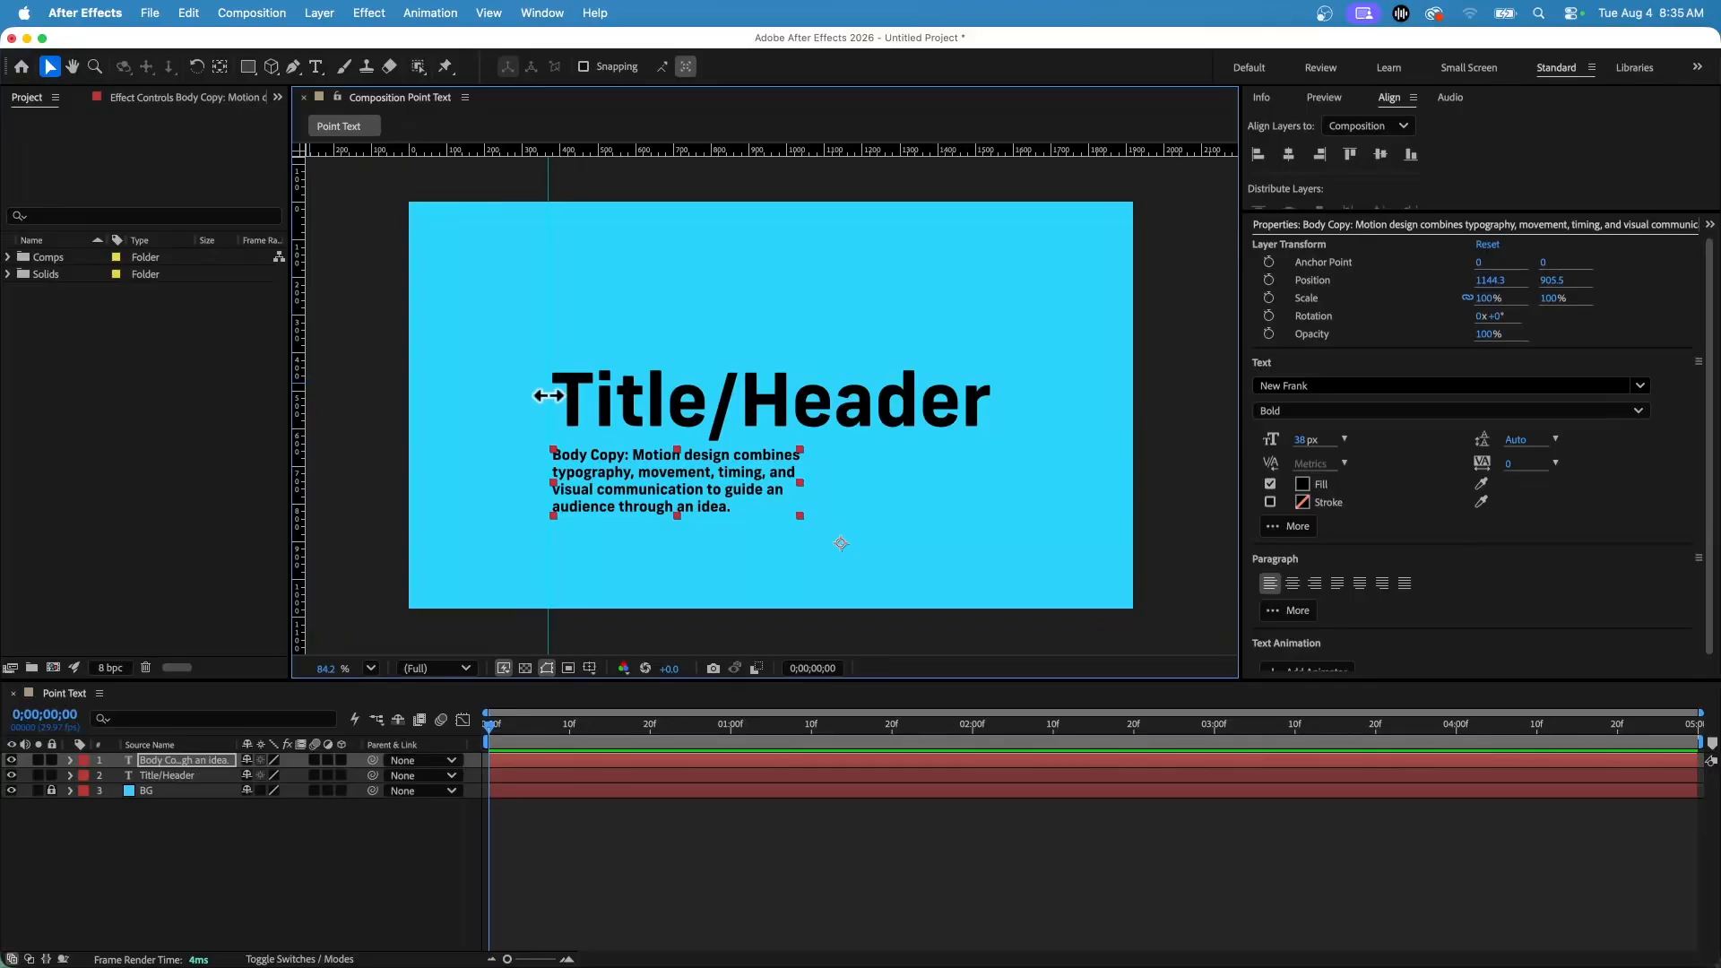
drag(679, 151, 673, 367)
Select all the body text and set its leading to 54 px.
double_click(670, 484)
click(671, 484)
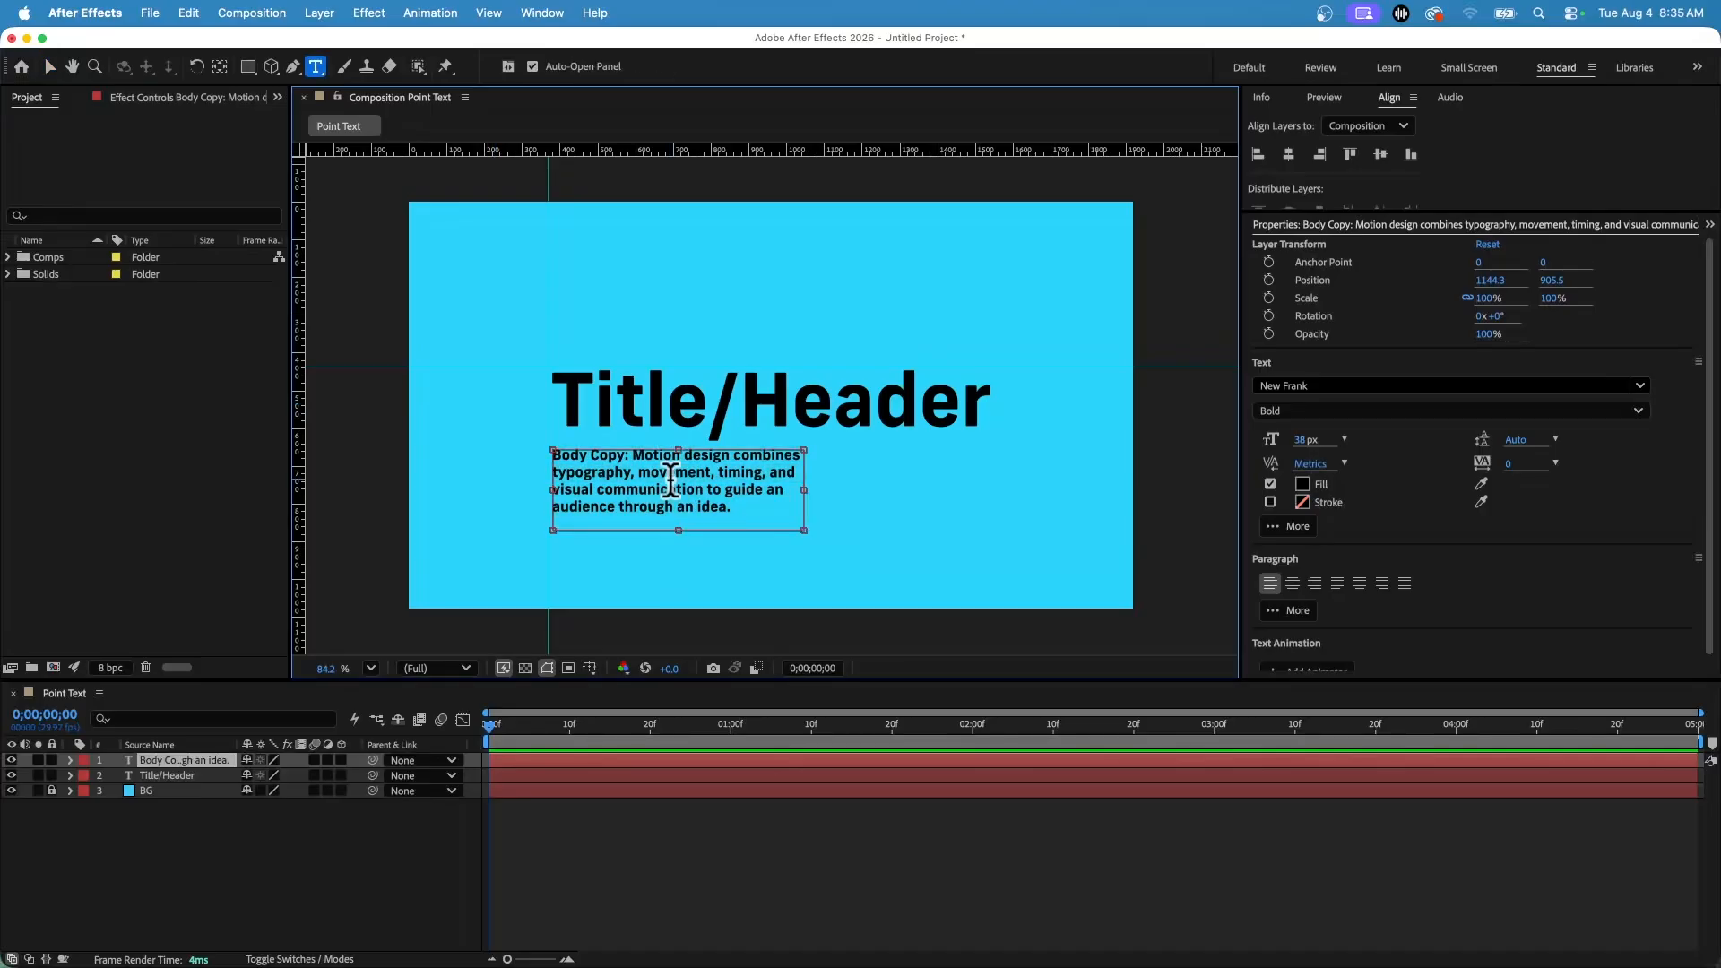
key(super+a)
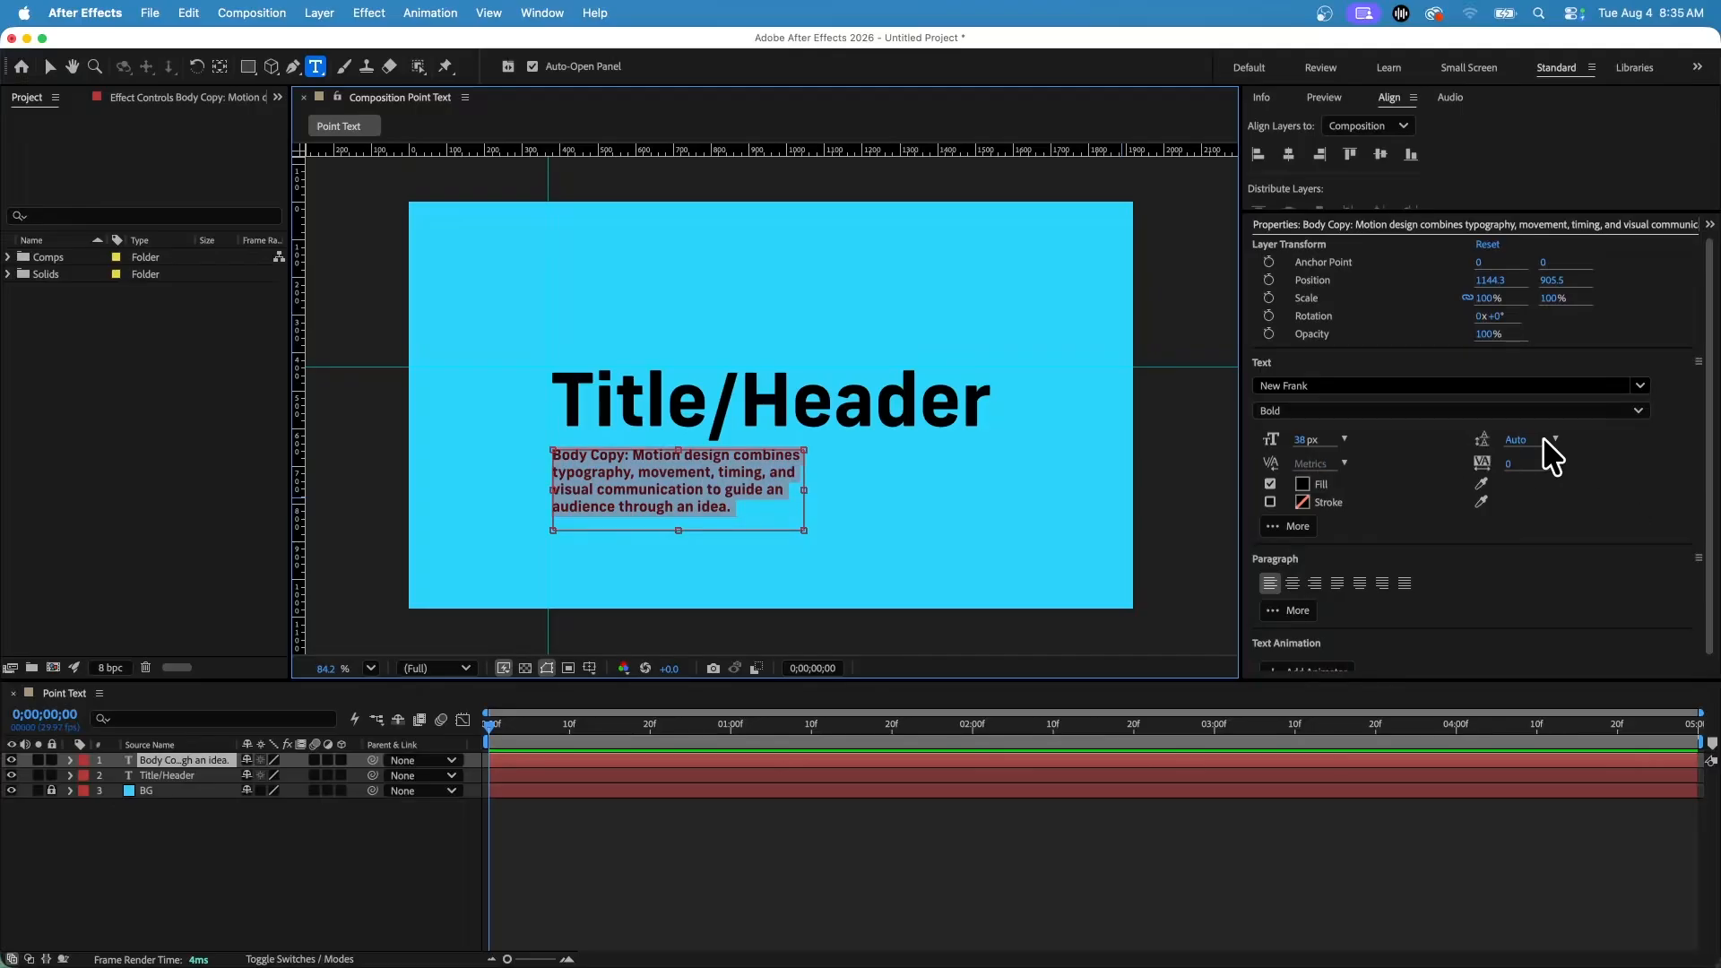
drag(1524, 443, 1558, 431)
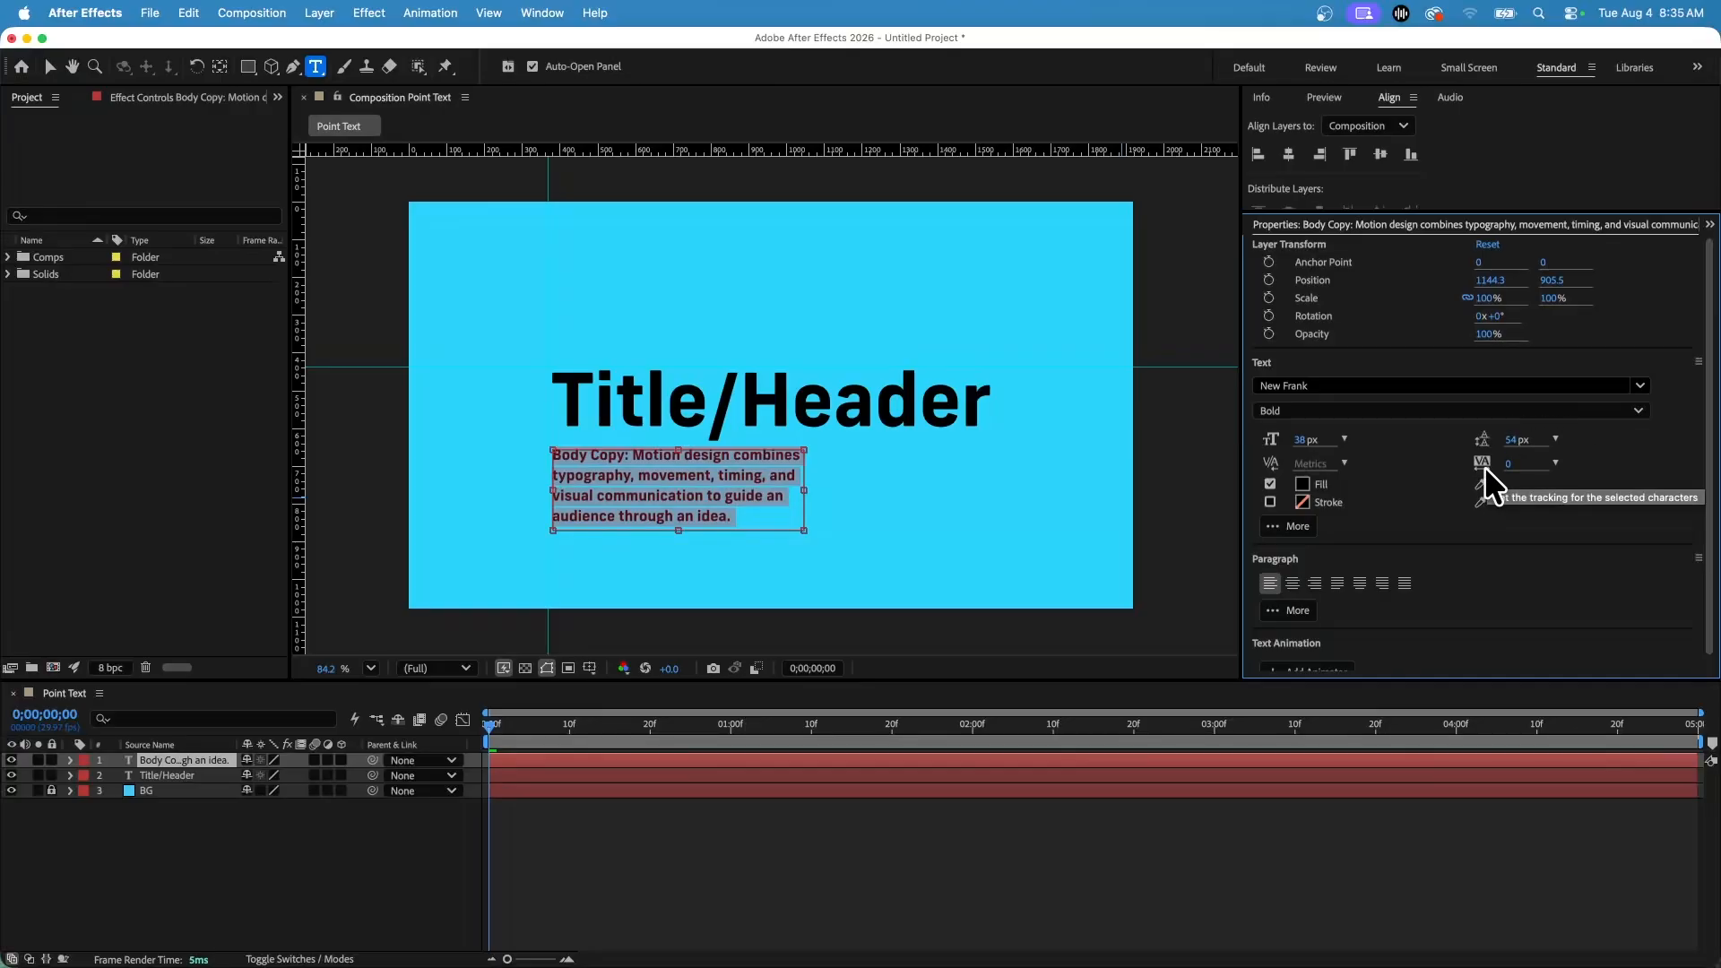
Select all the body text and change its font to Bebas Neue with the Book style.
click(583, 495)
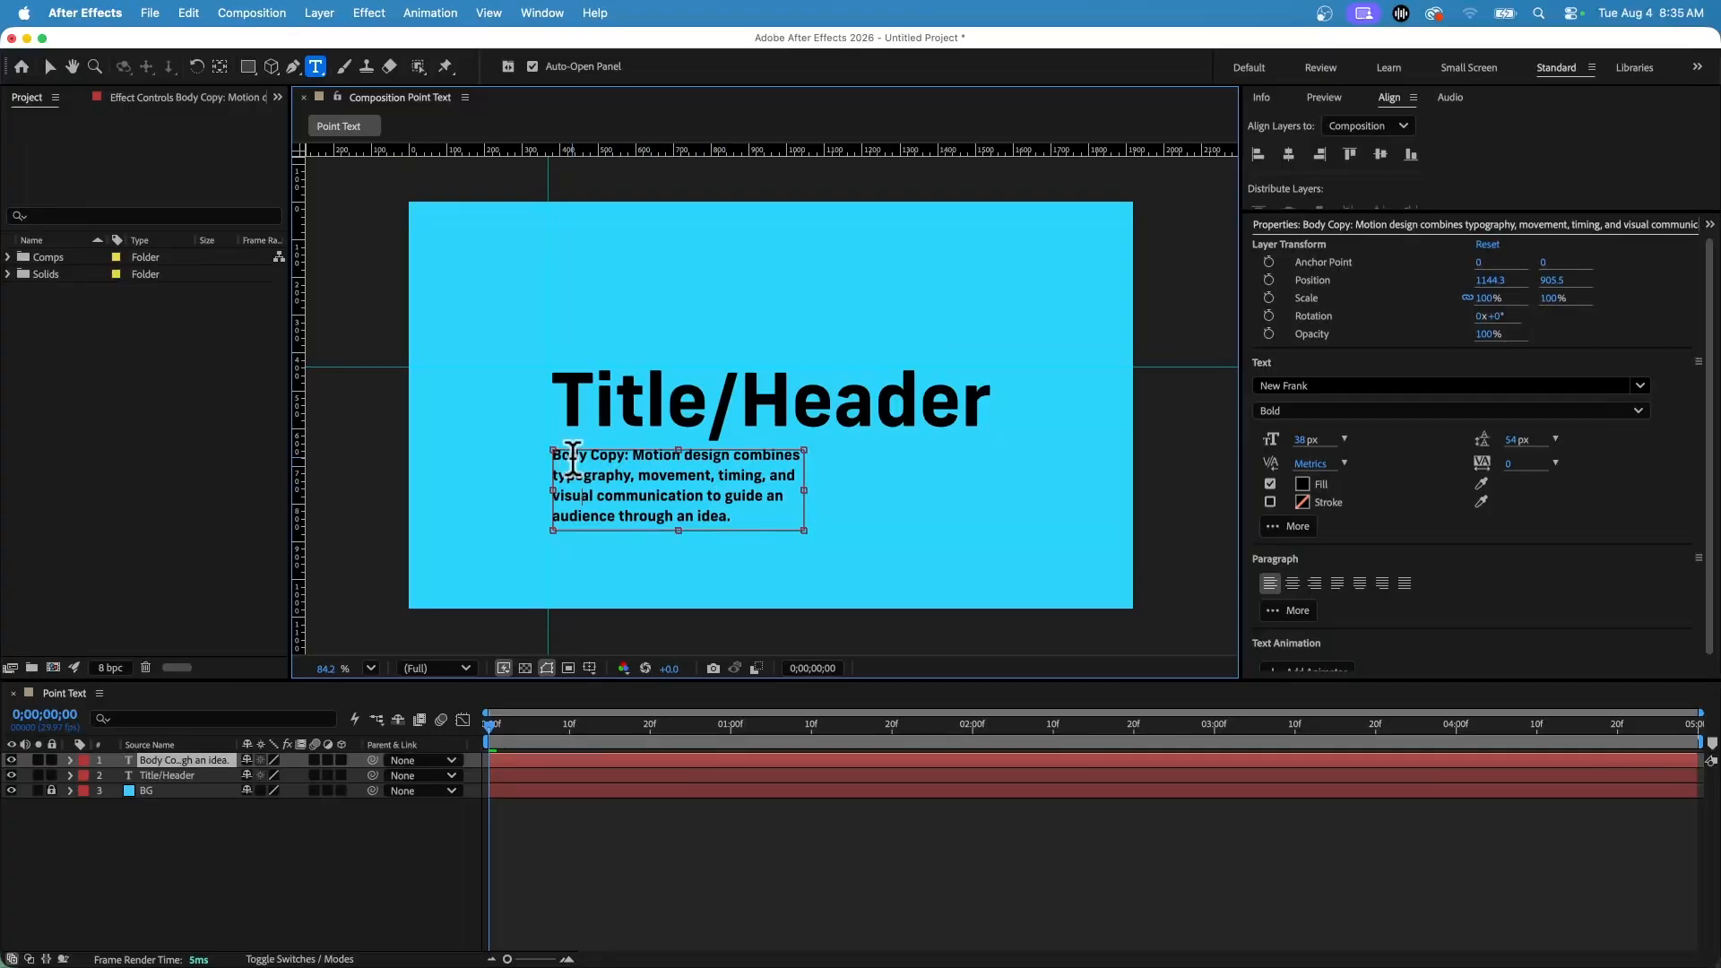
drag(554, 455, 734, 522)
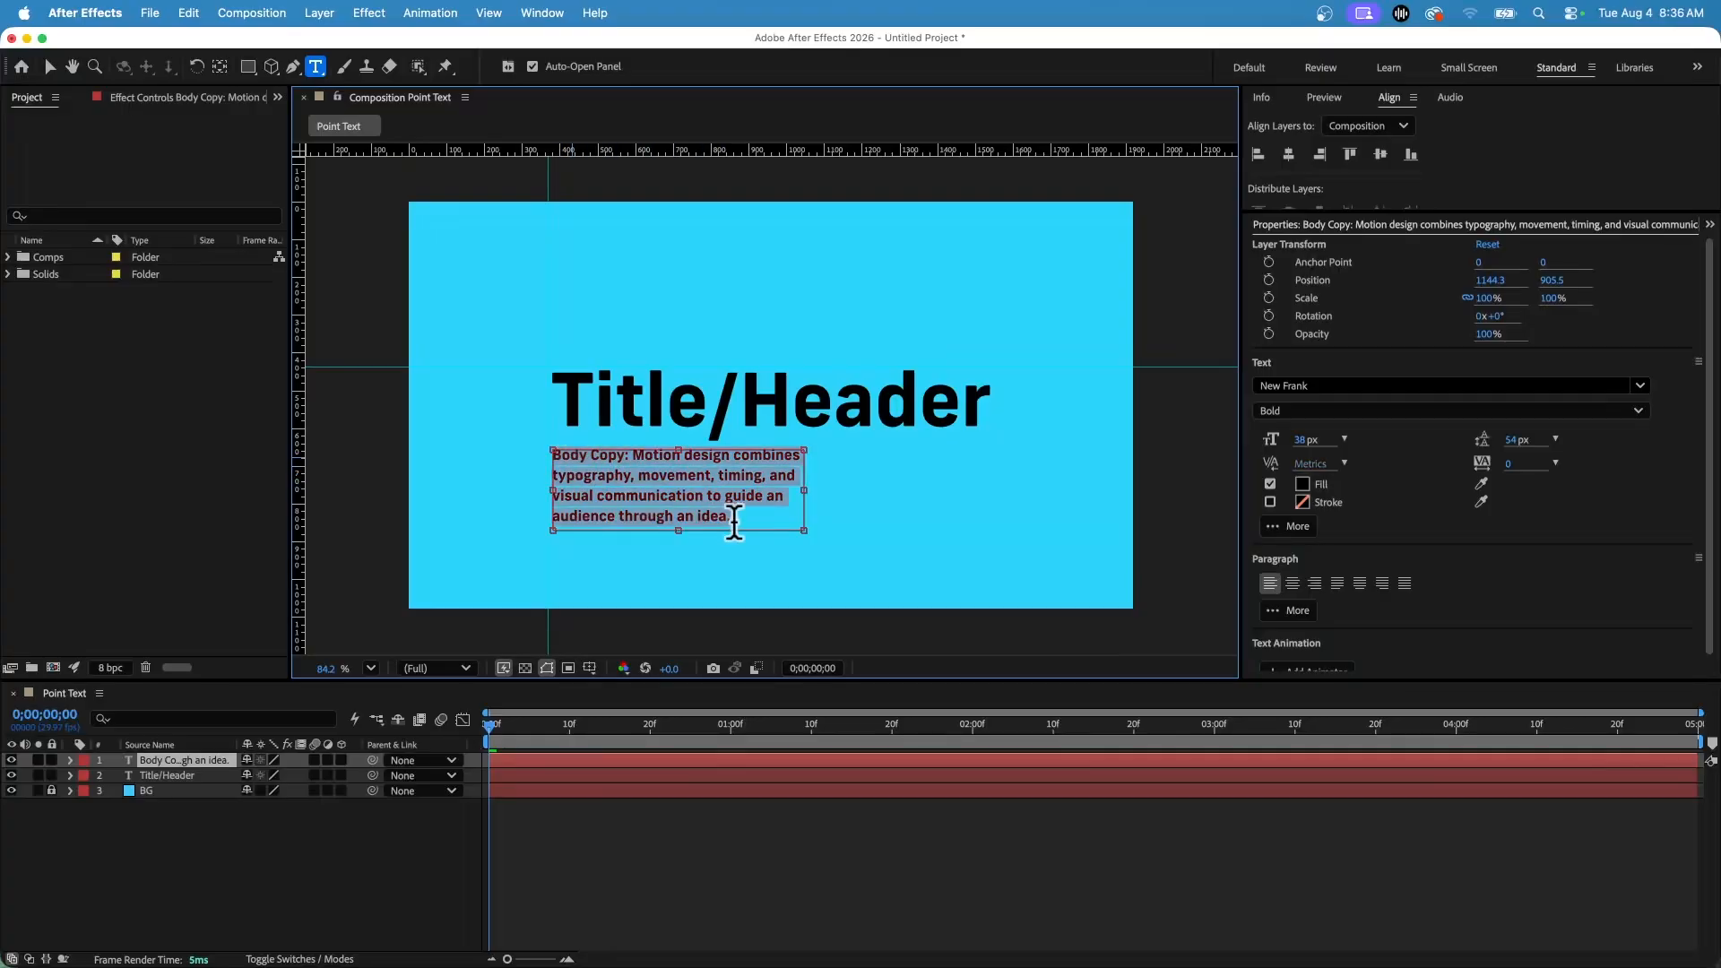
click(1640, 386)
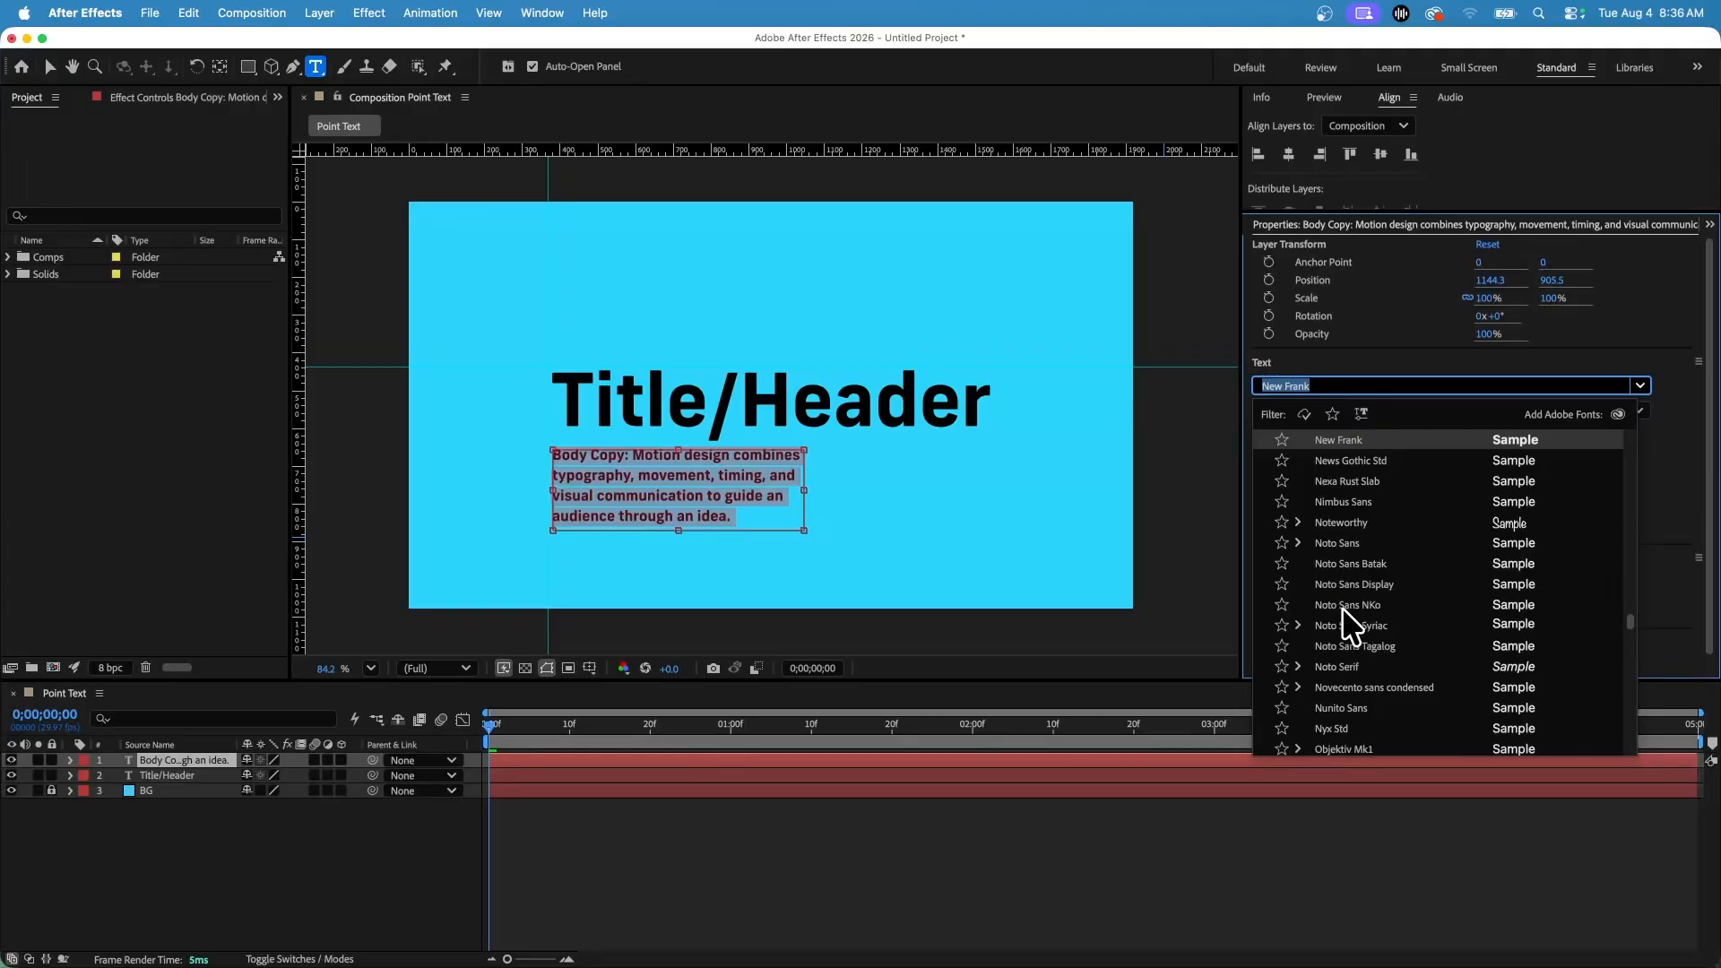
click(1364, 606)
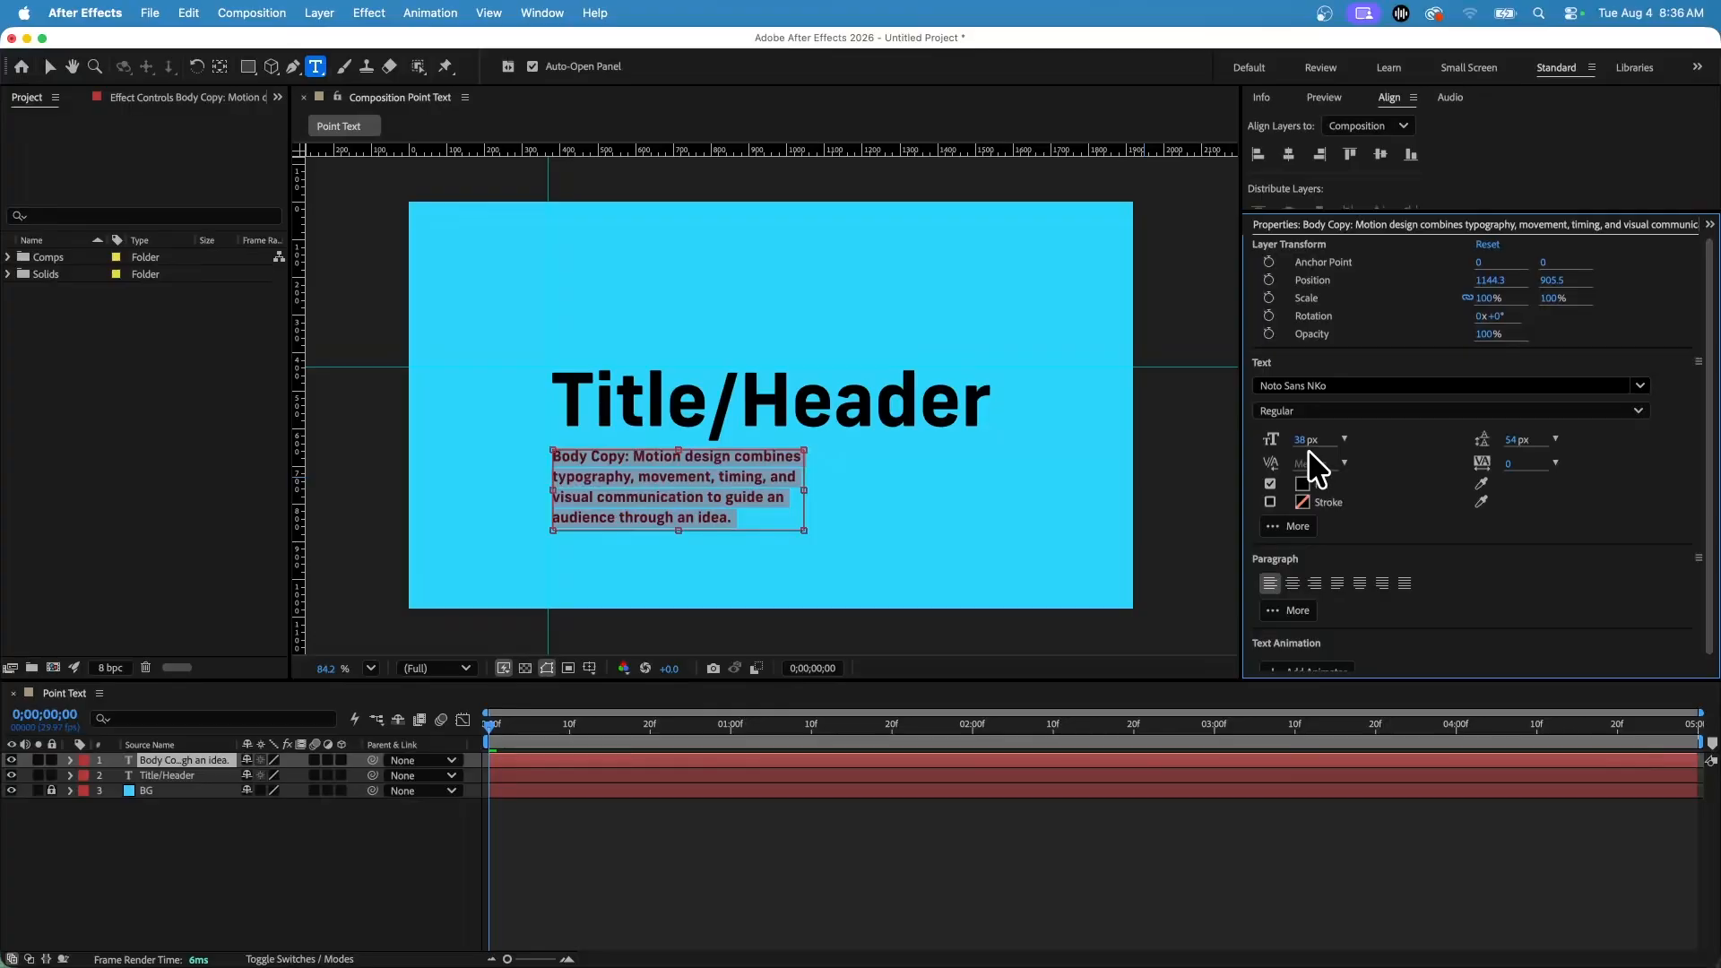
click(1470, 409)
click(1461, 386)
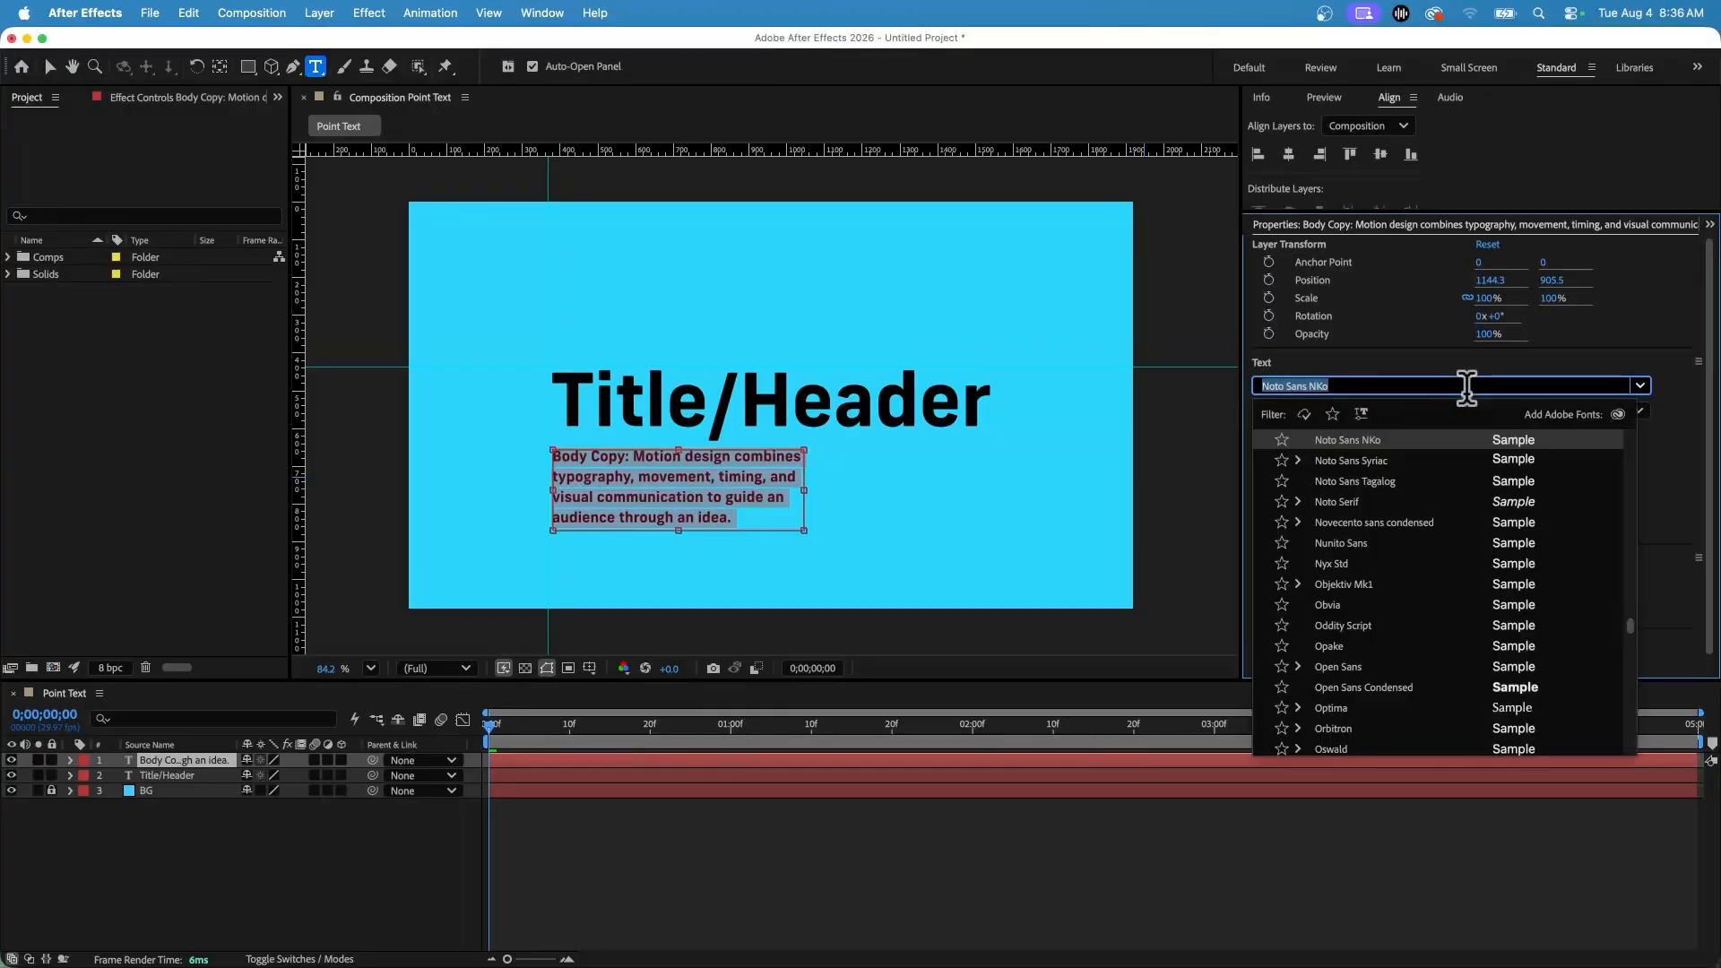
text(beb)
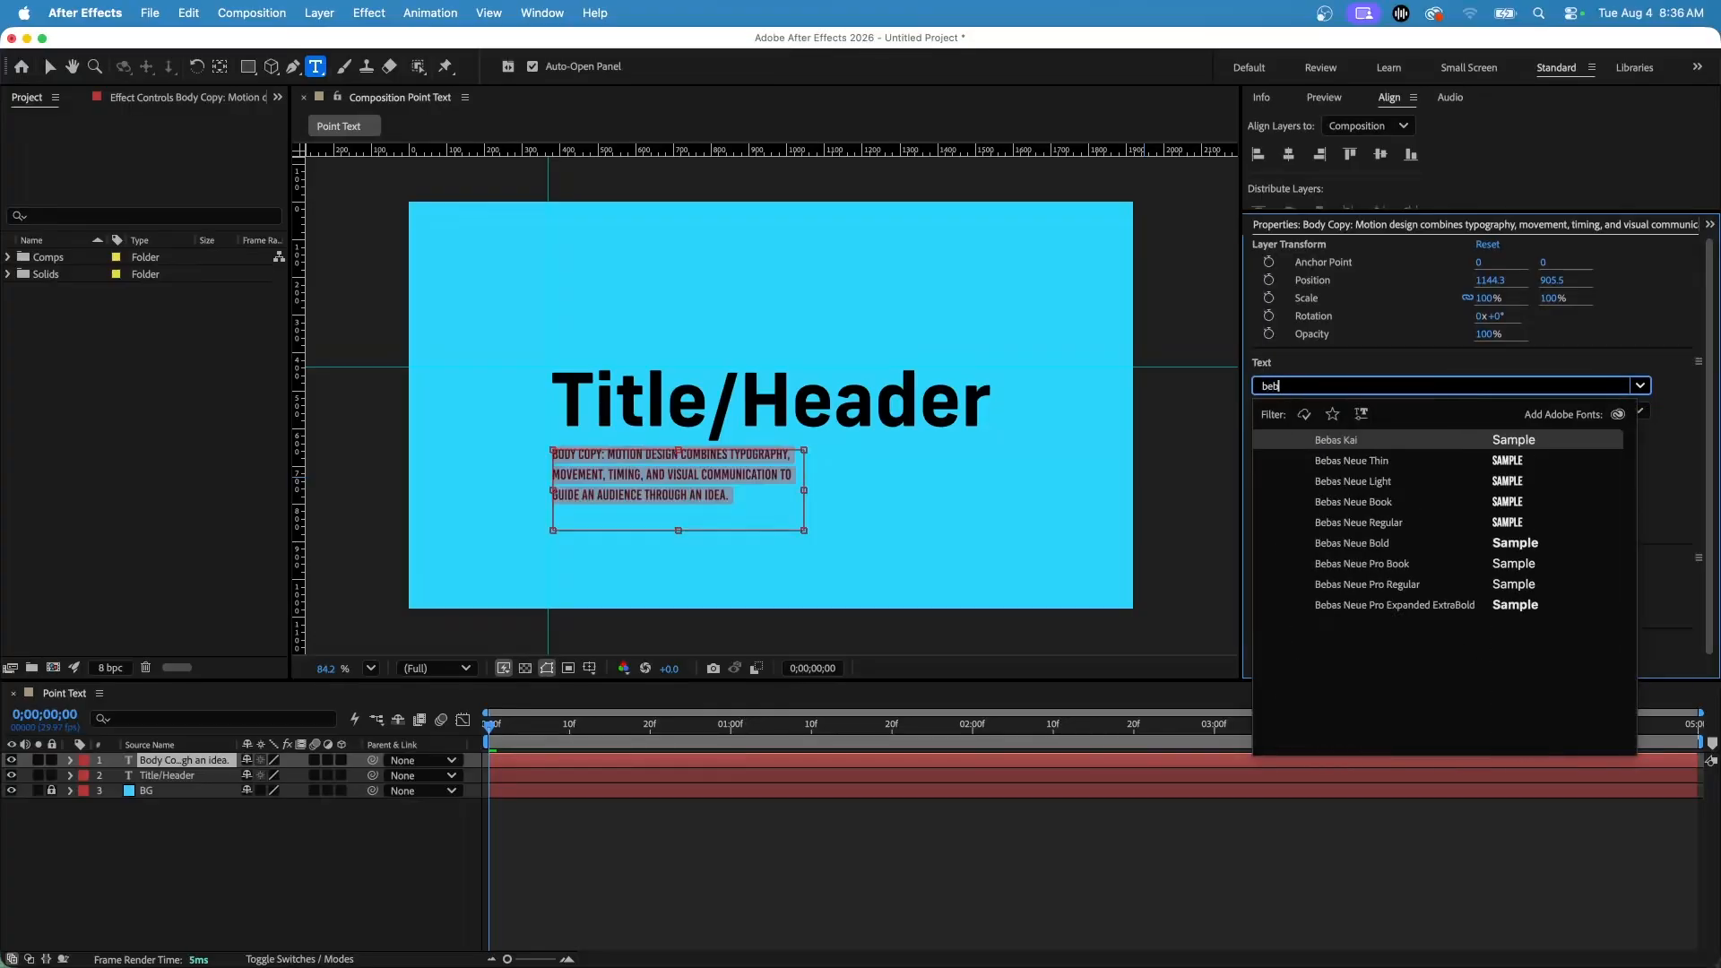
click(1375, 482)
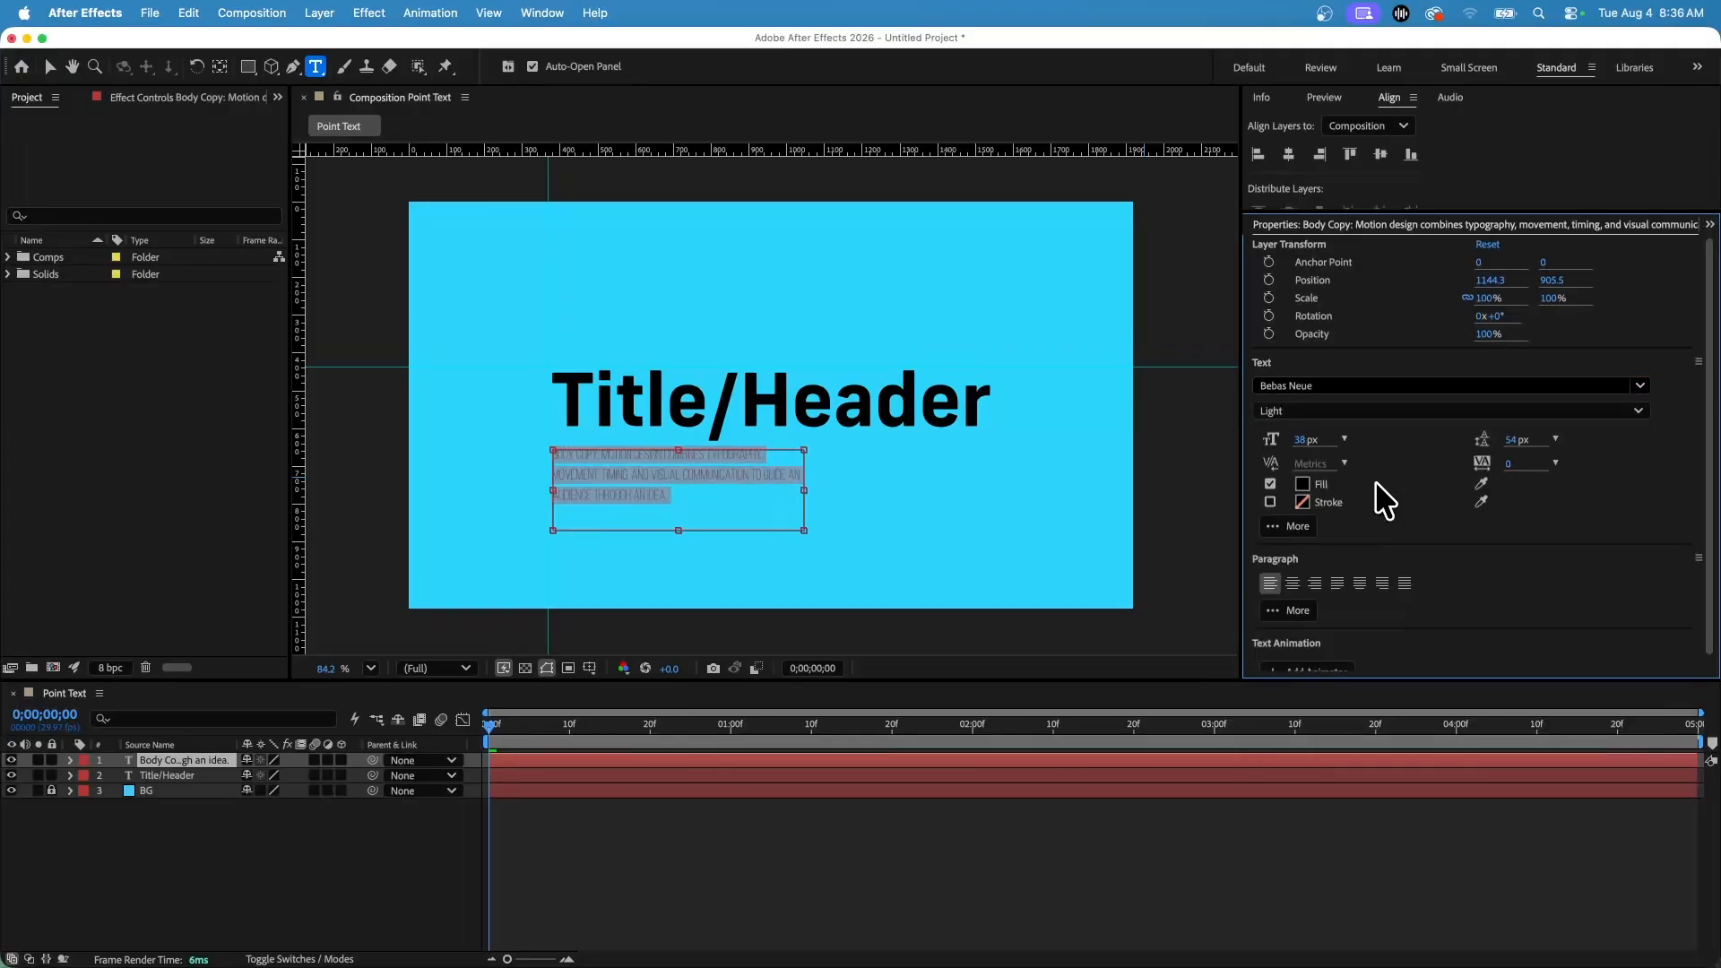
click(1638, 411)
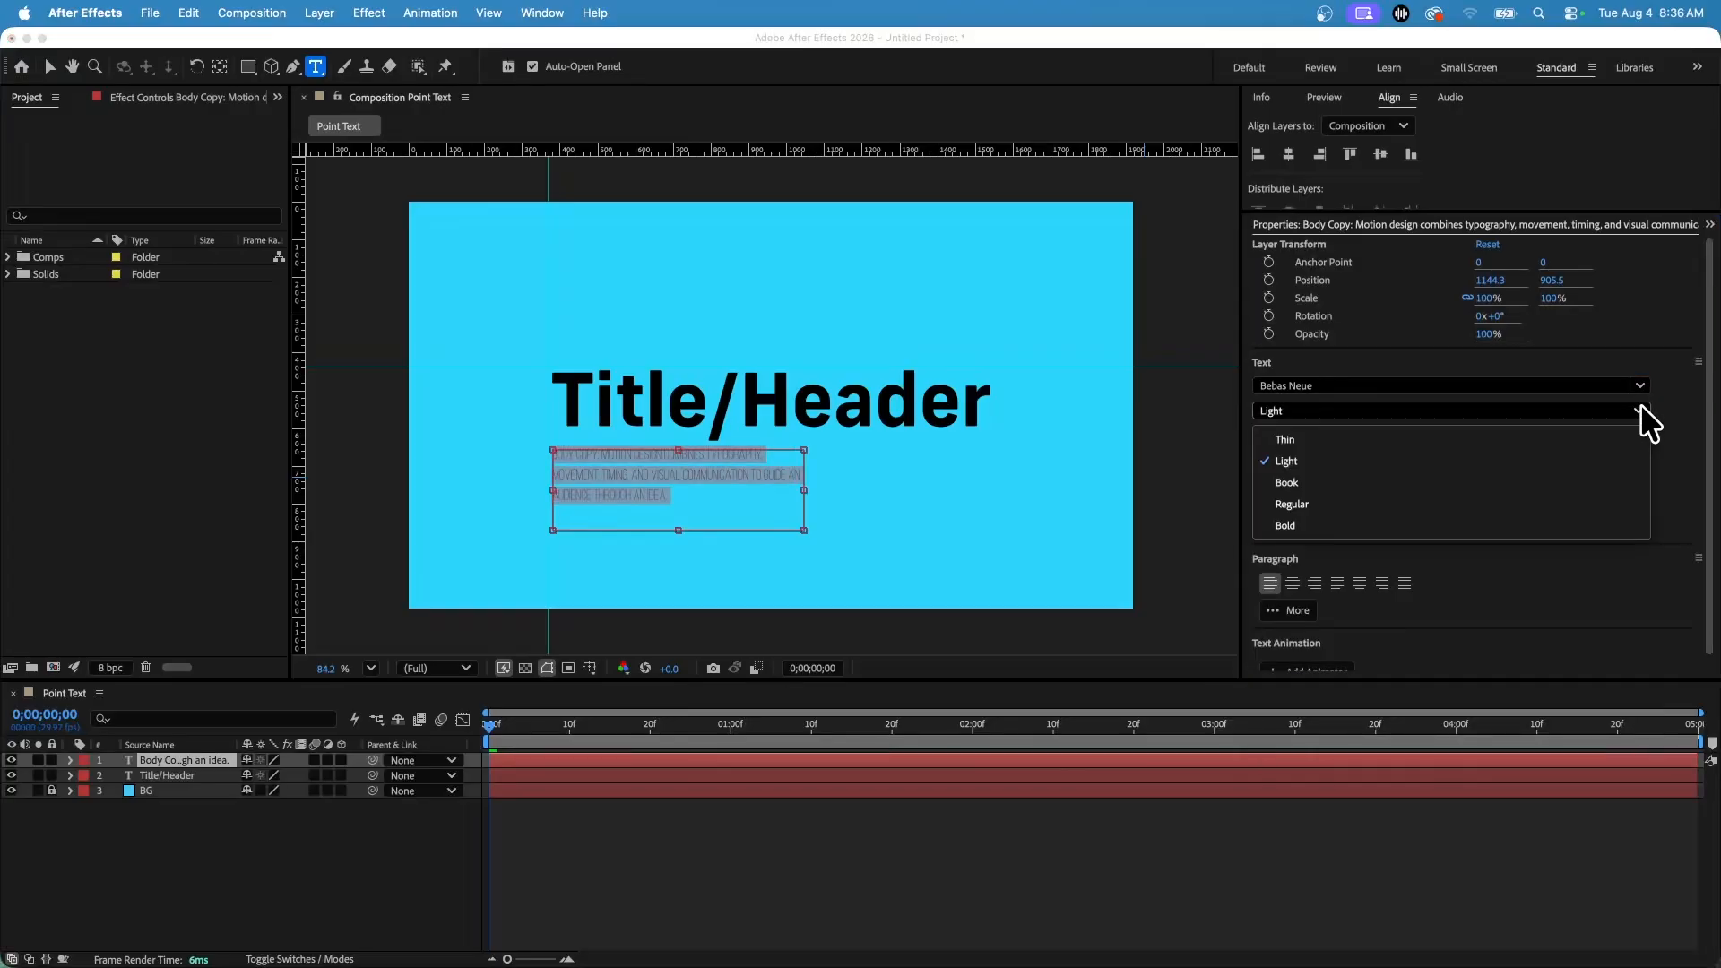
click(1477, 484)
click(615, 480)
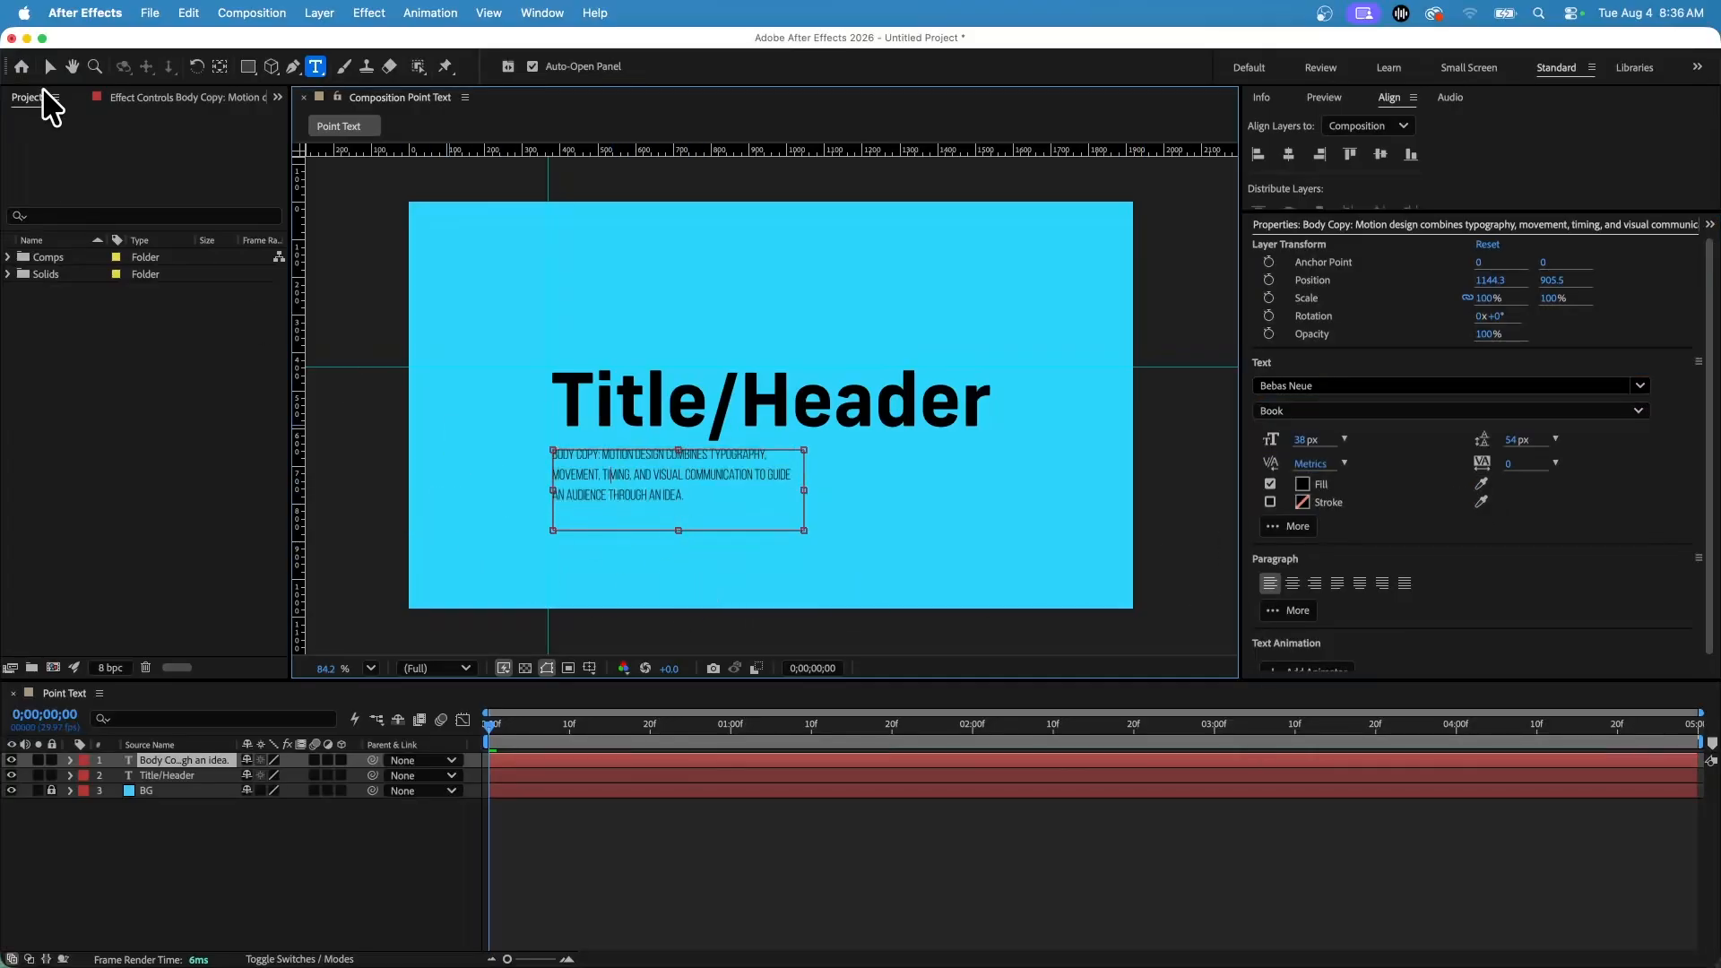
click(50, 66)
click(323, 240)
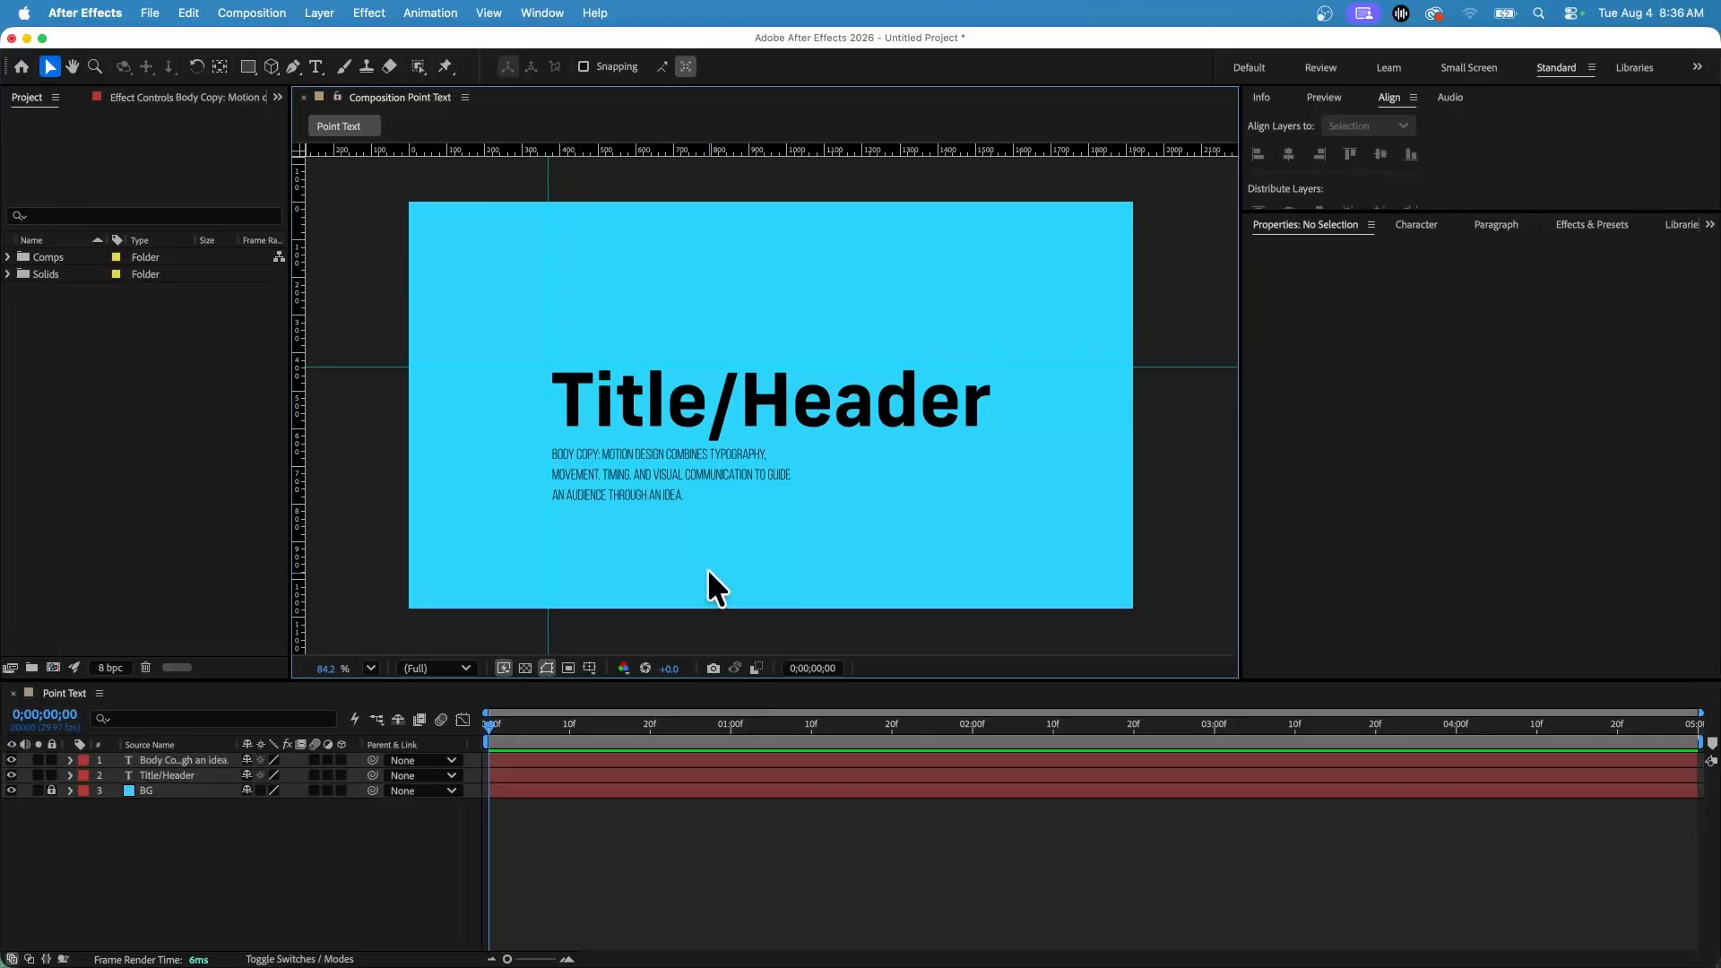
Nudge the body text slightly lower and change its font style to Regular.
drag(644, 475, 647, 486)
double_click(647, 486)
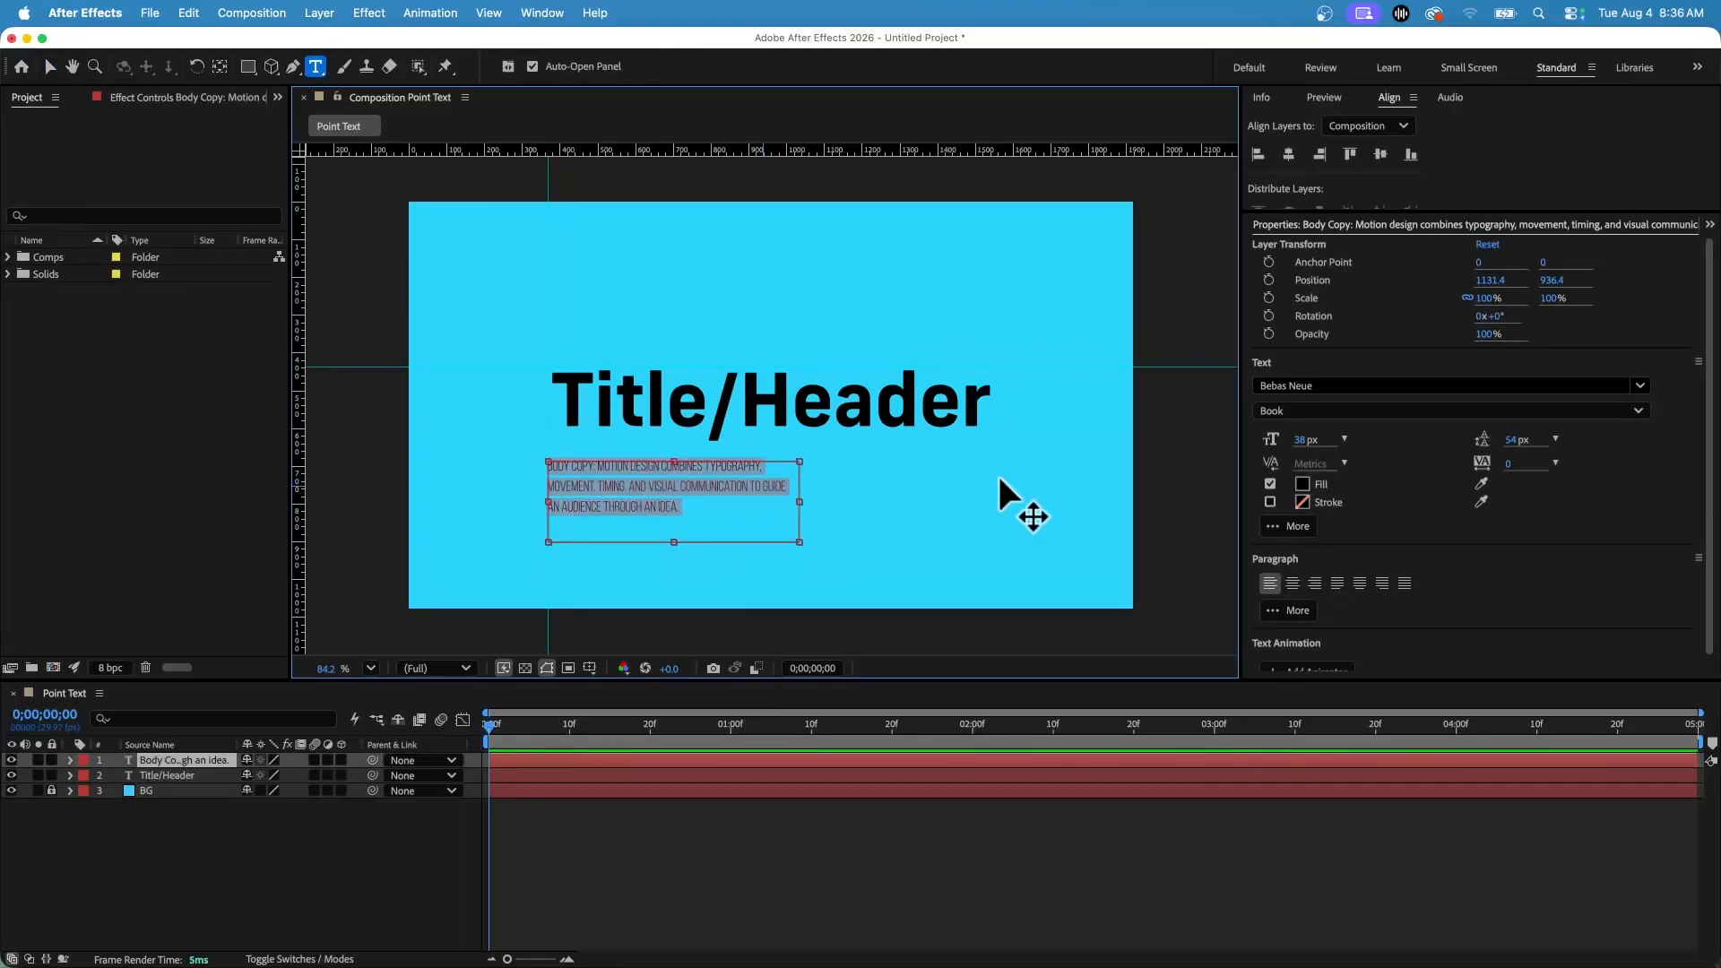
click(1607, 410)
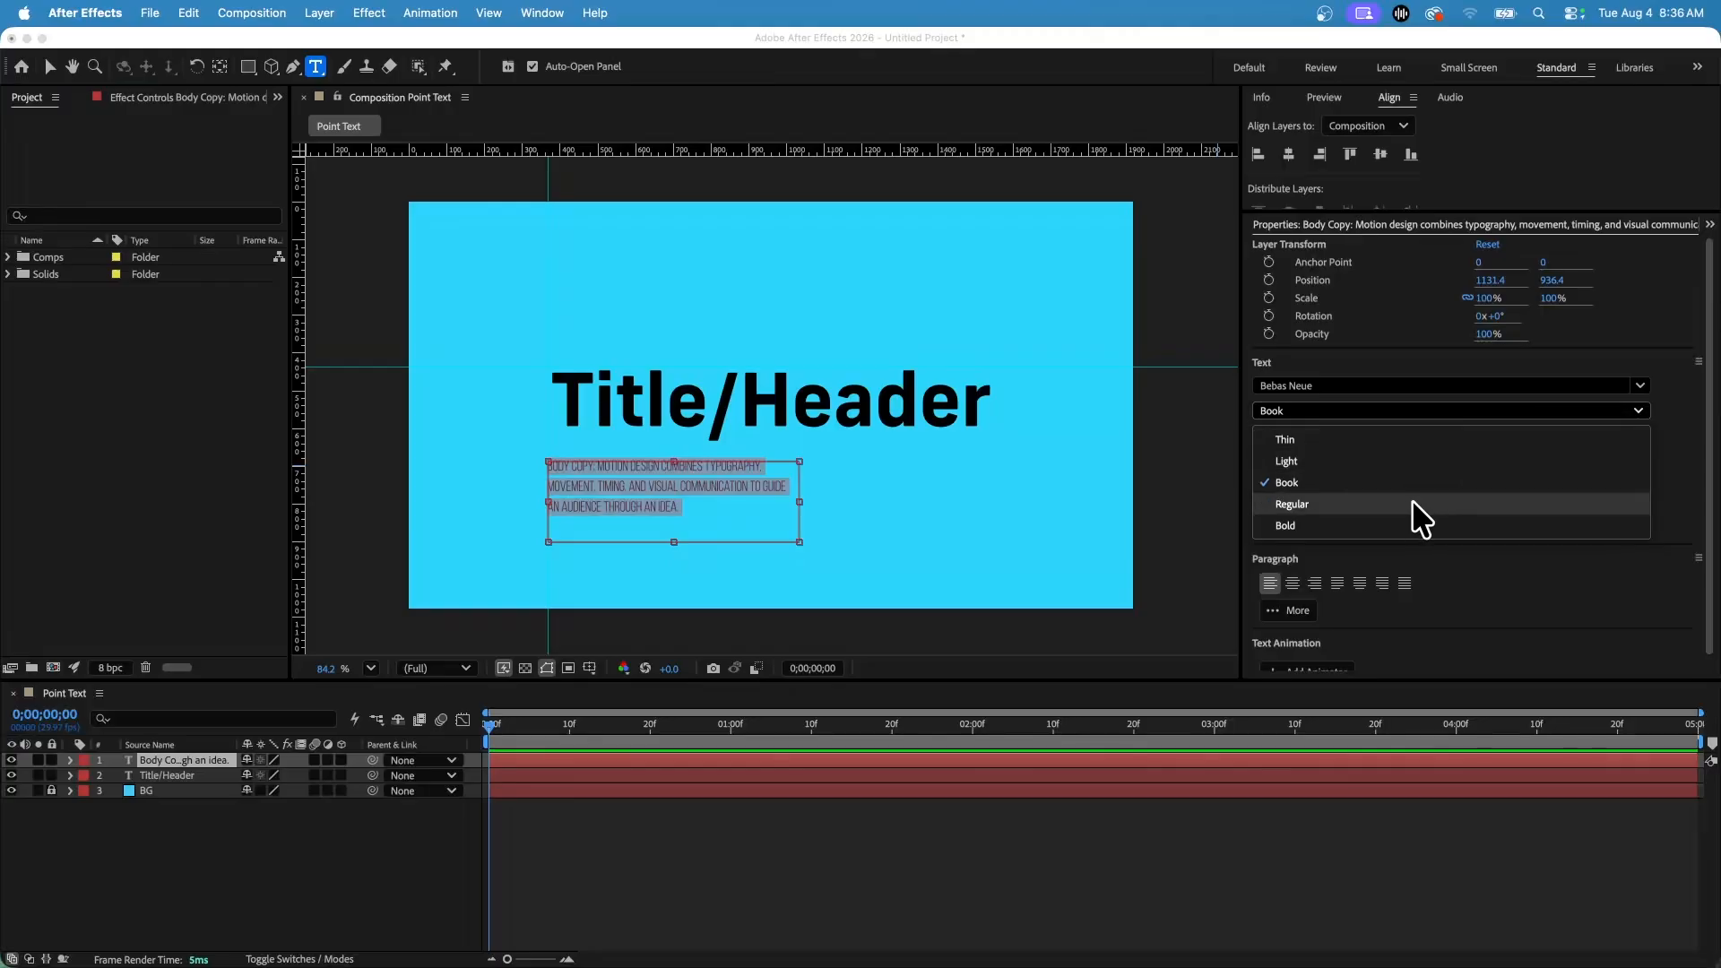
click(1375, 501)
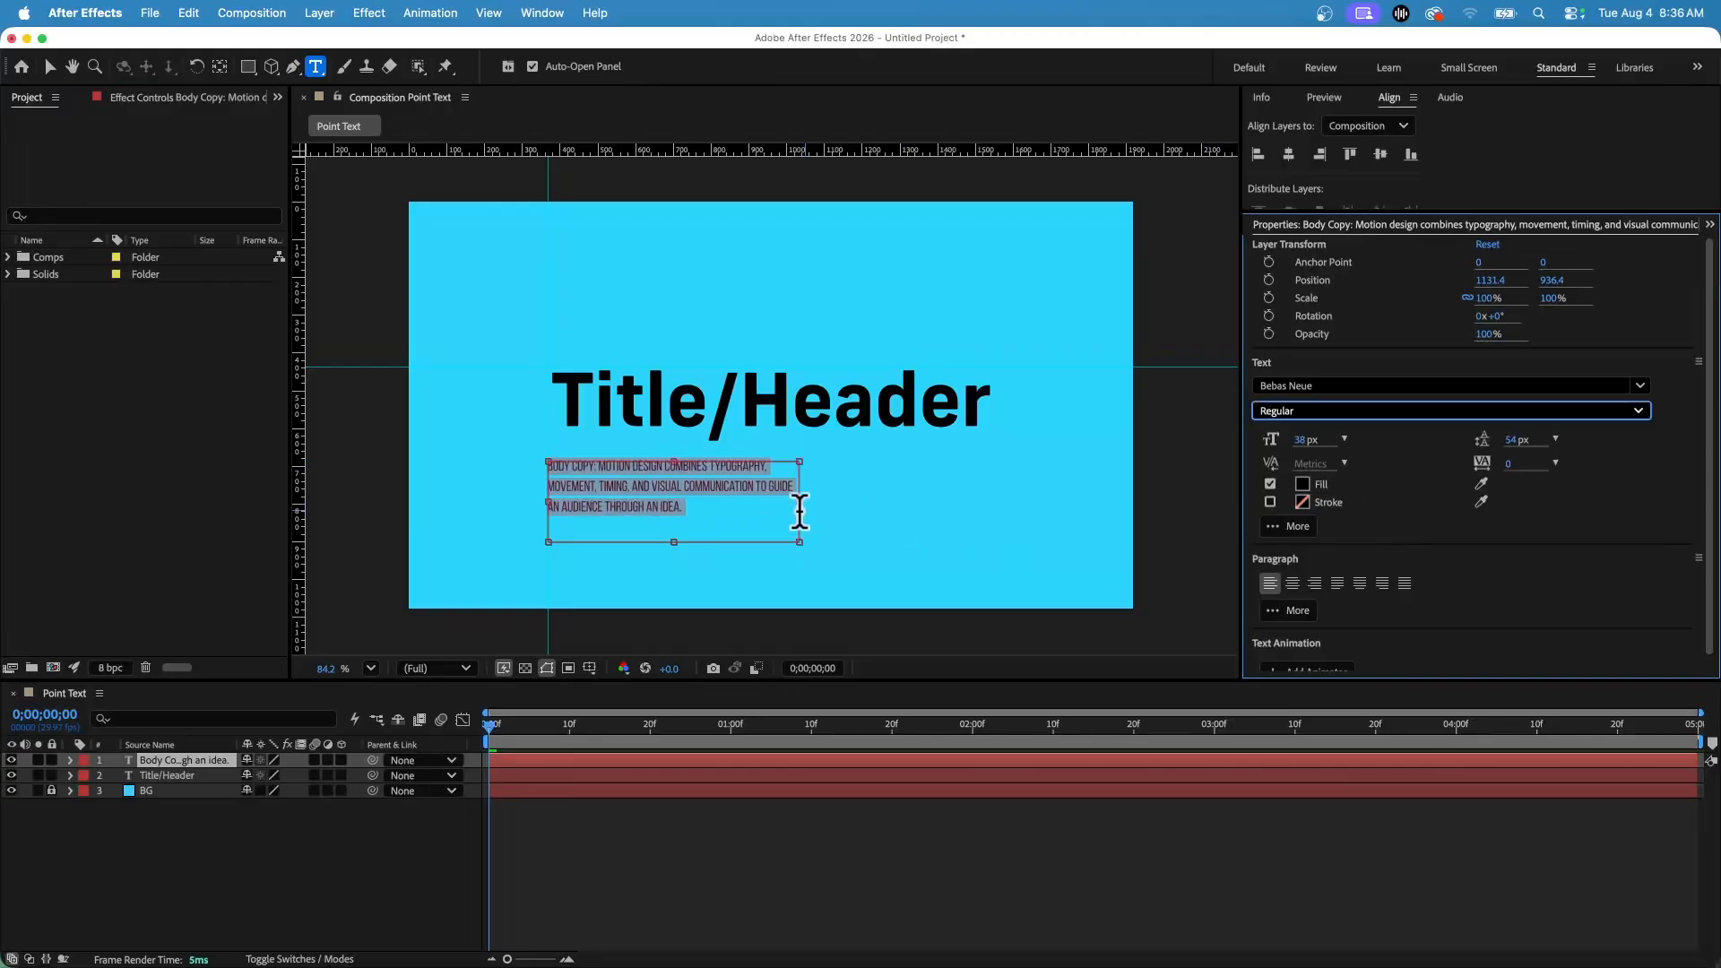
click(653, 487)
click(49, 67)
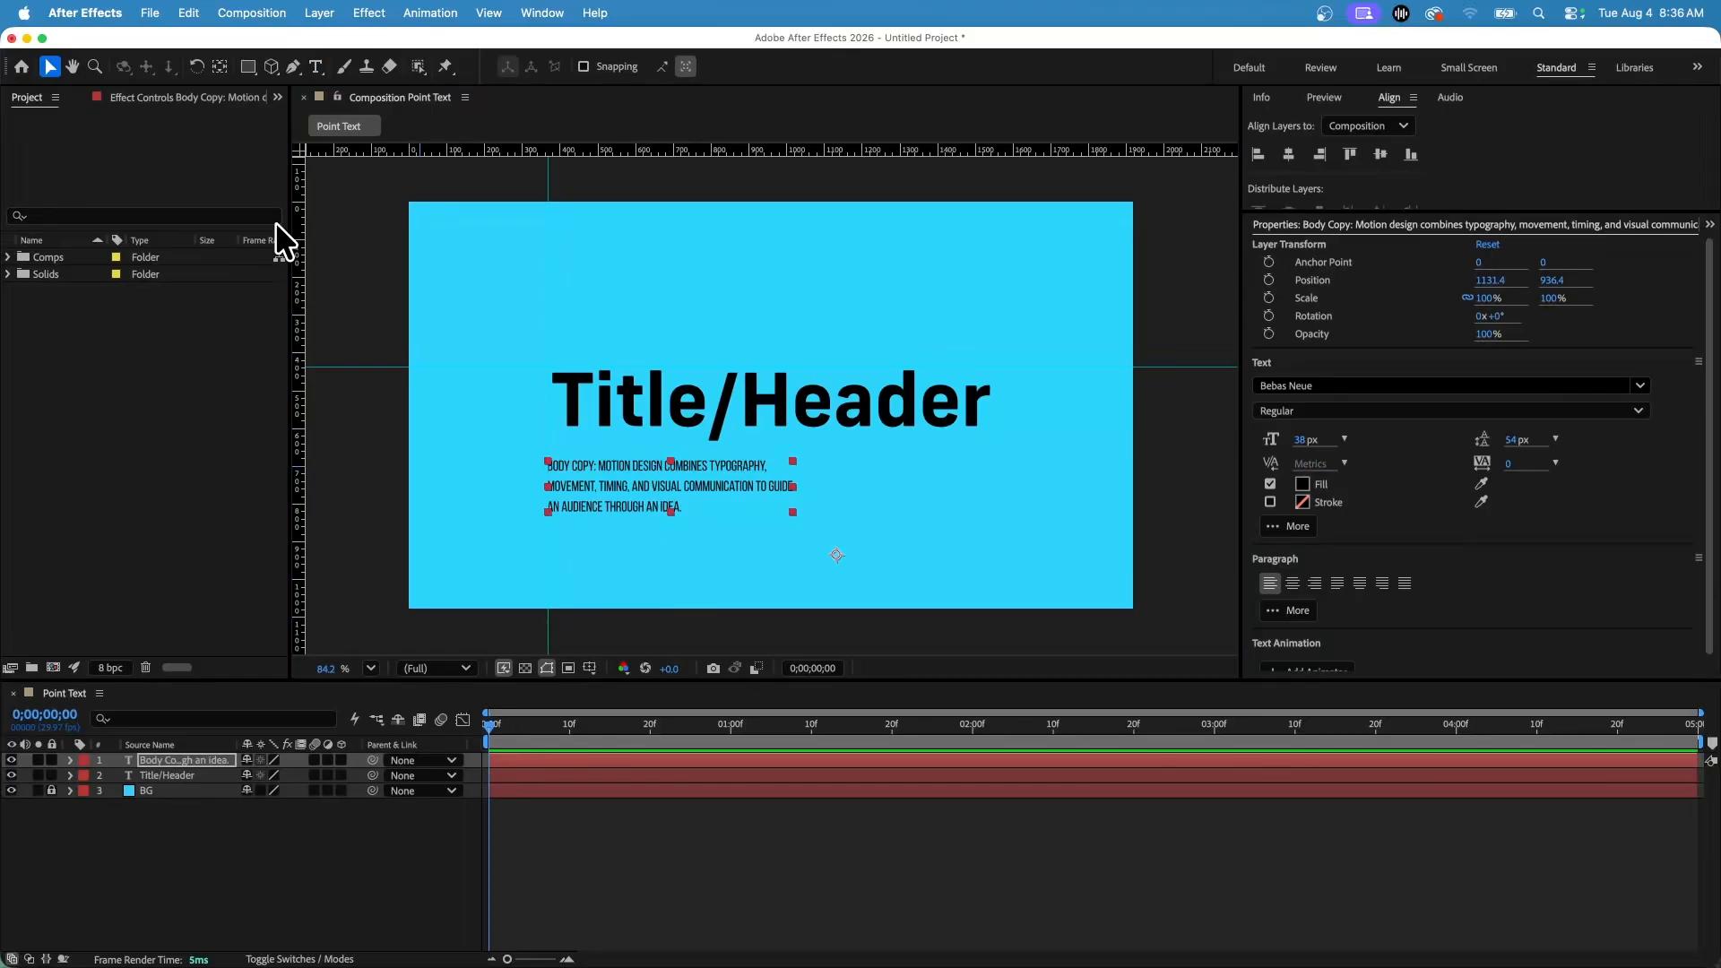
click(614, 623)
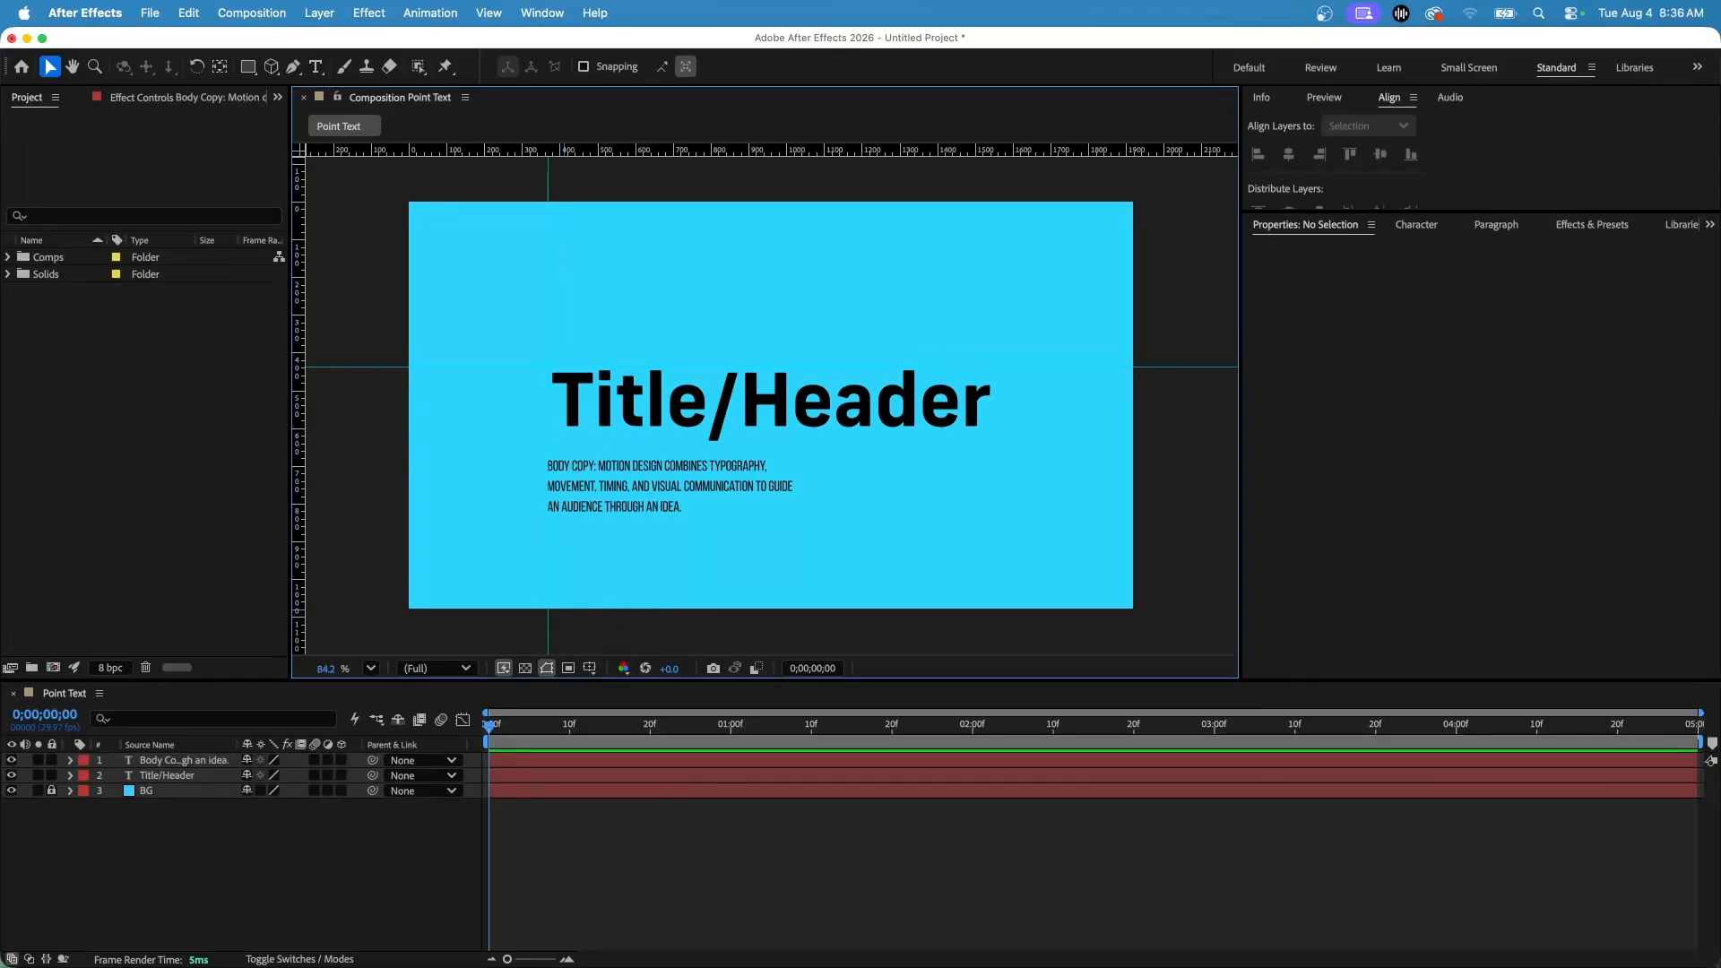
Select all the body text and apply Justify All paragraph alignment.
click(634, 495)
double_click(634, 494)
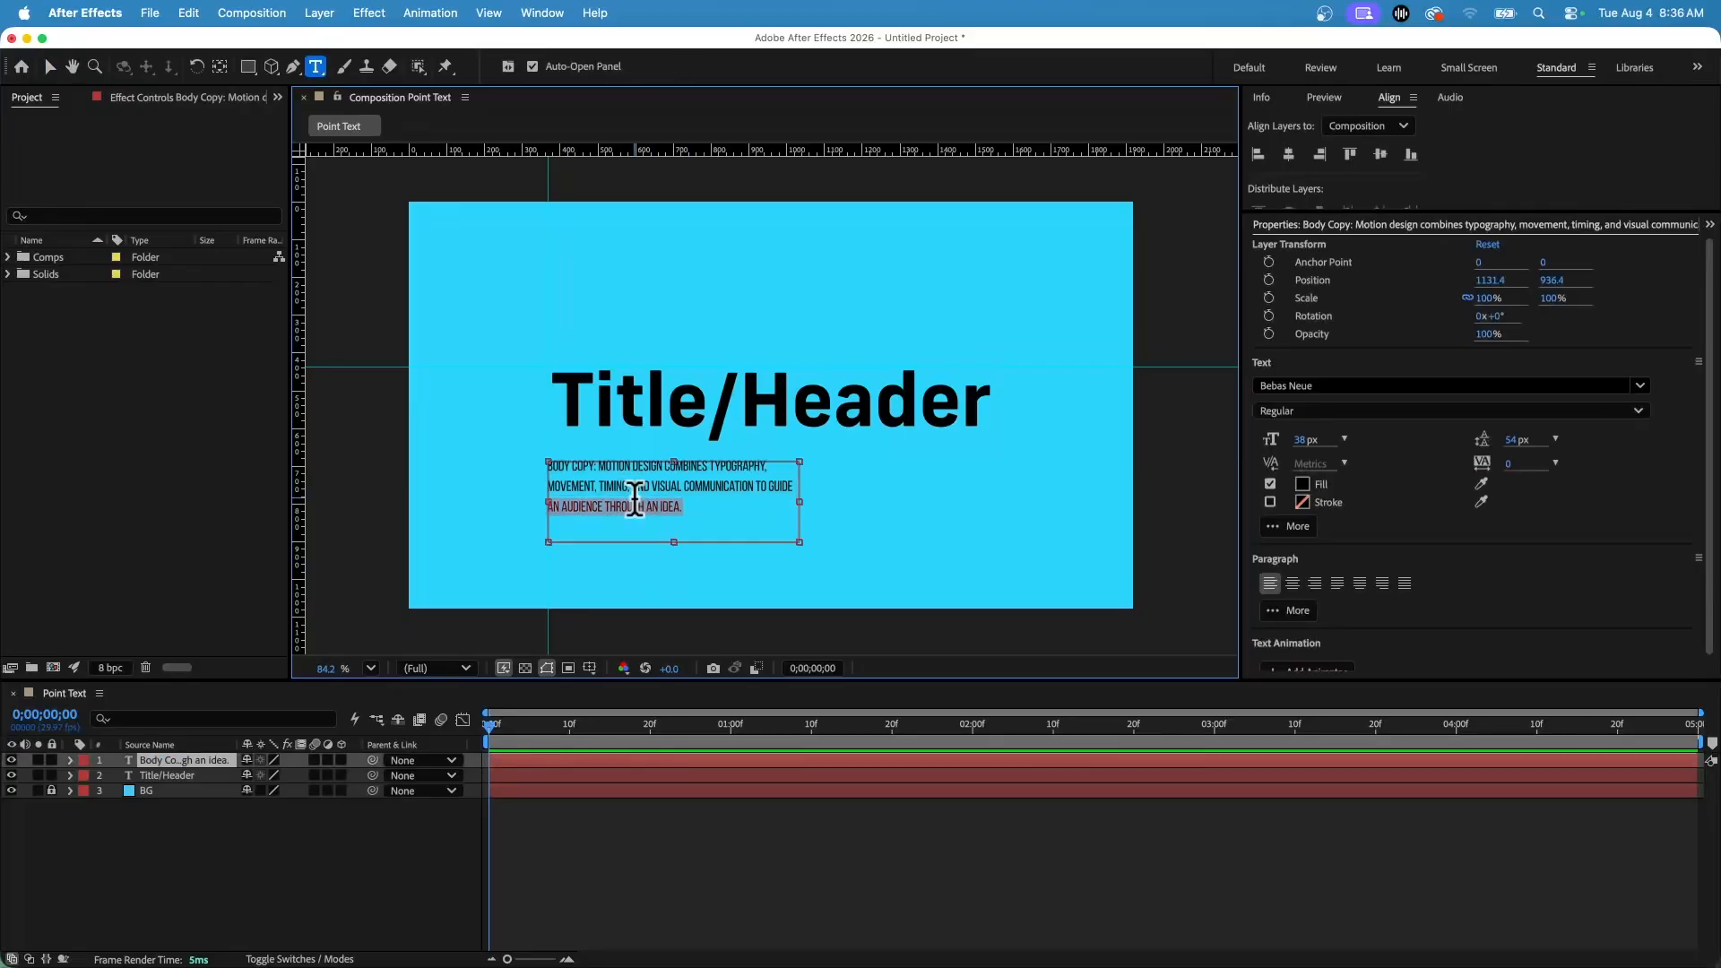
click(634, 500)
key(super+a)
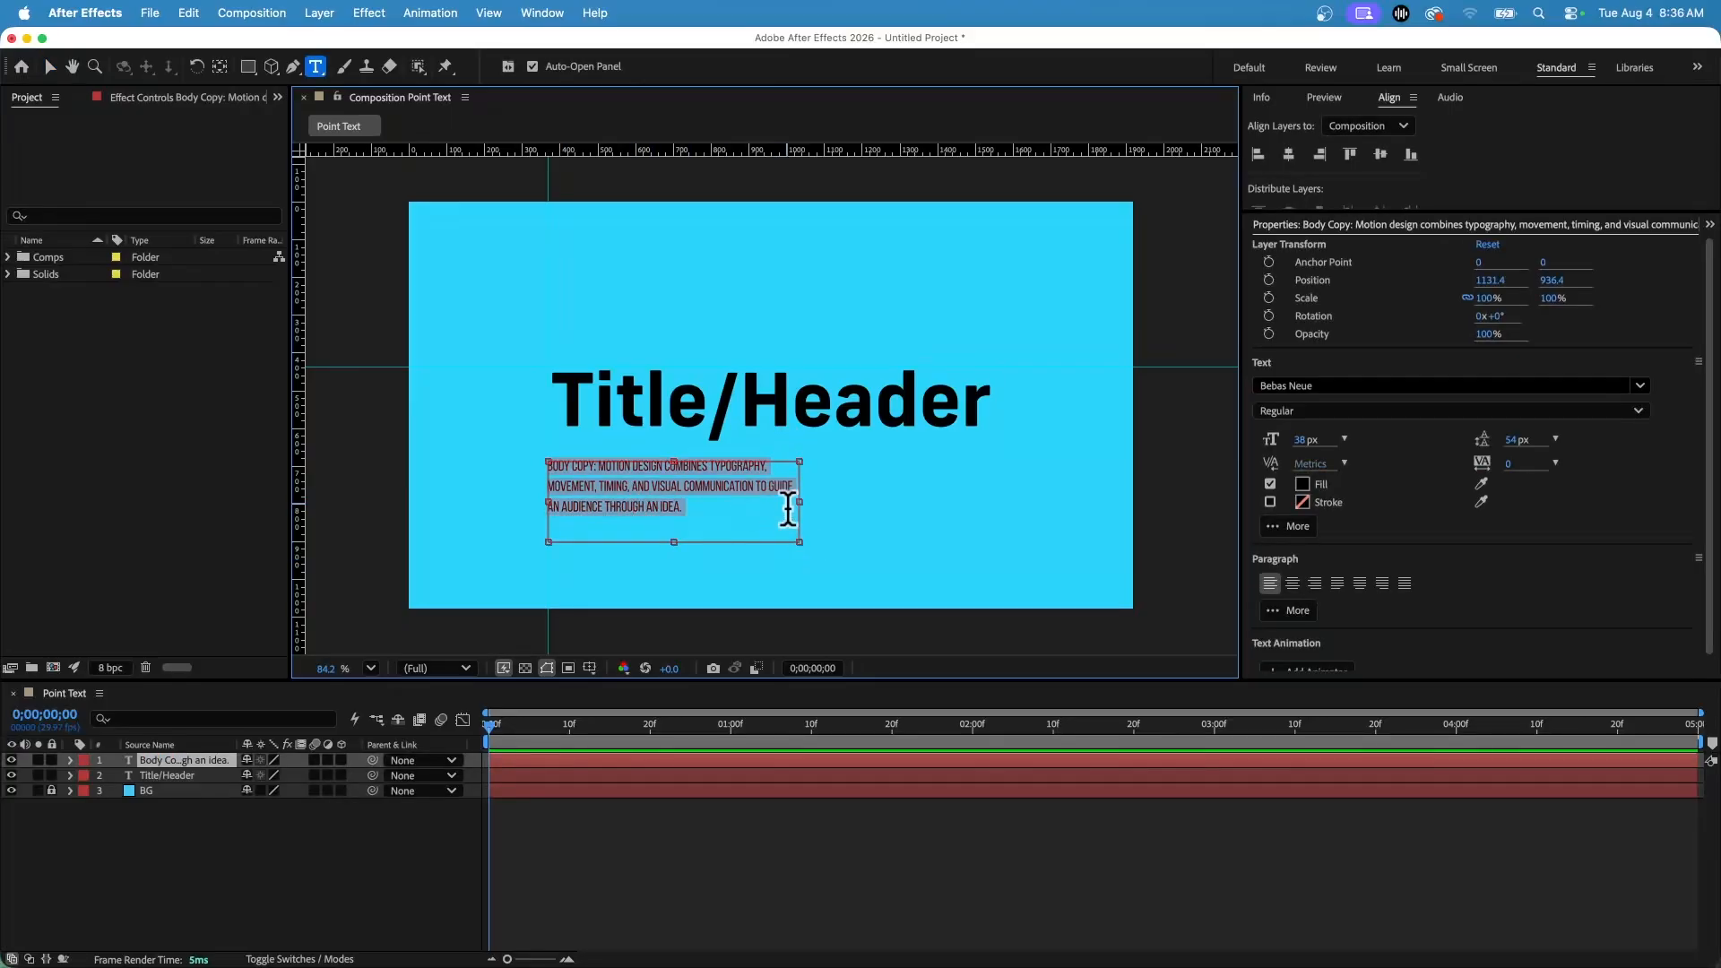
click(1403, 585)
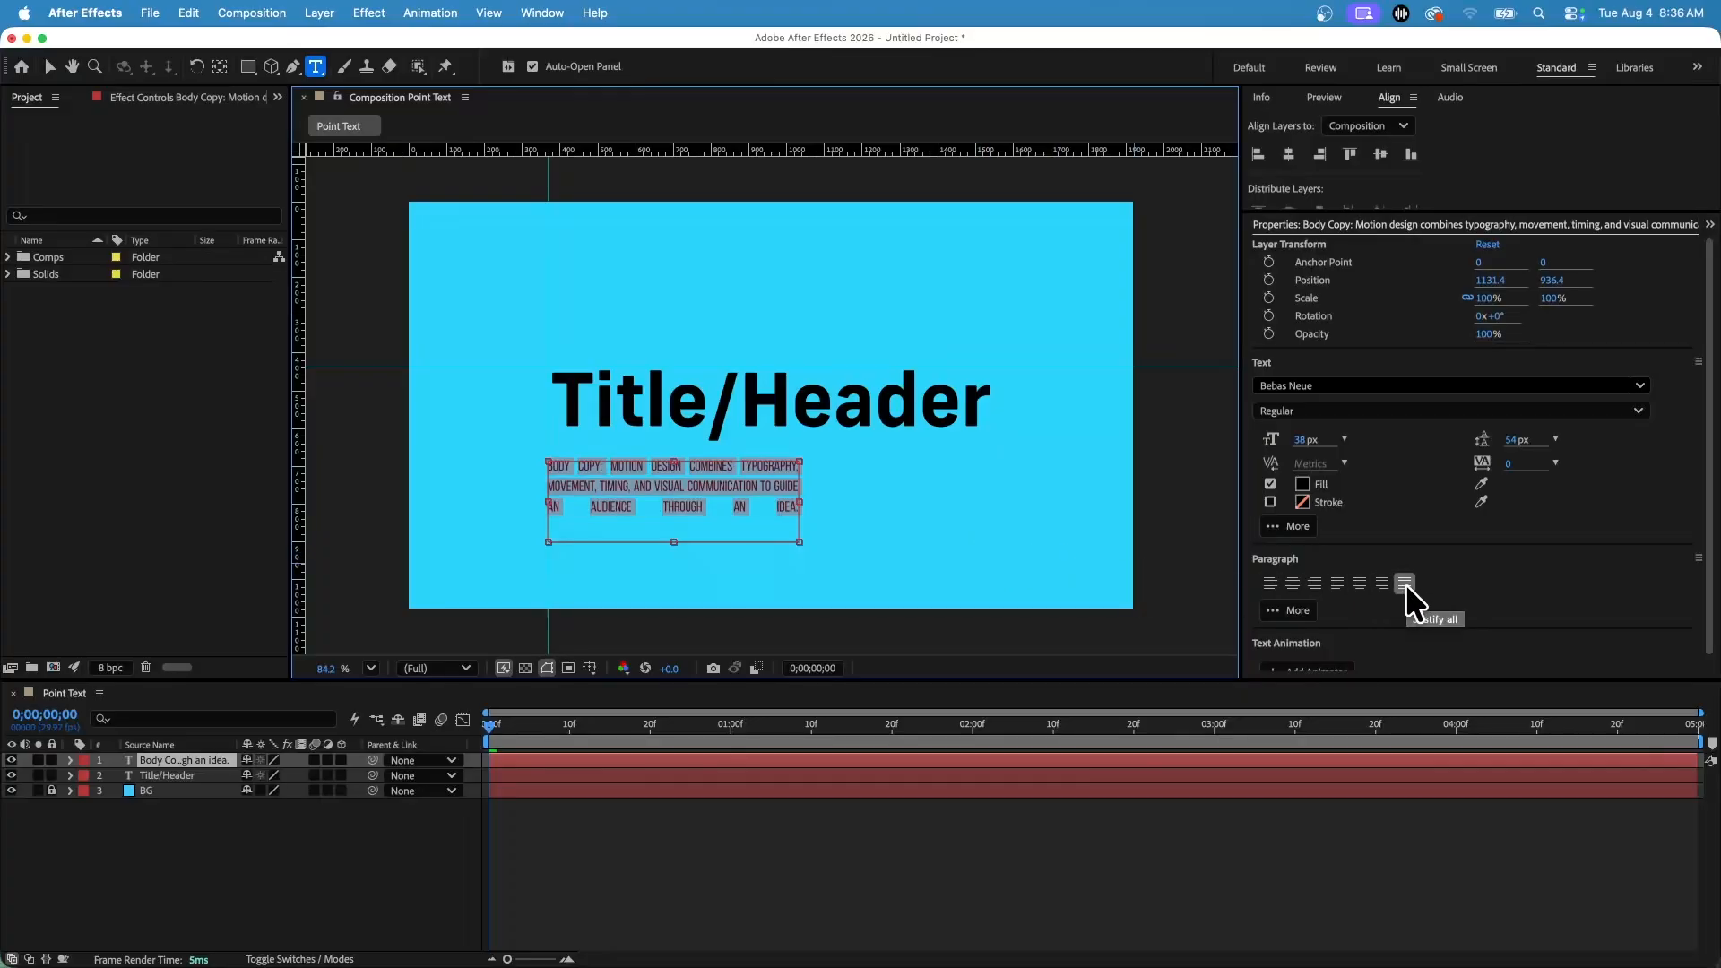
Select all the body text again, set its paragraph alignment back to left, and leave text editing.
click(717, 502)
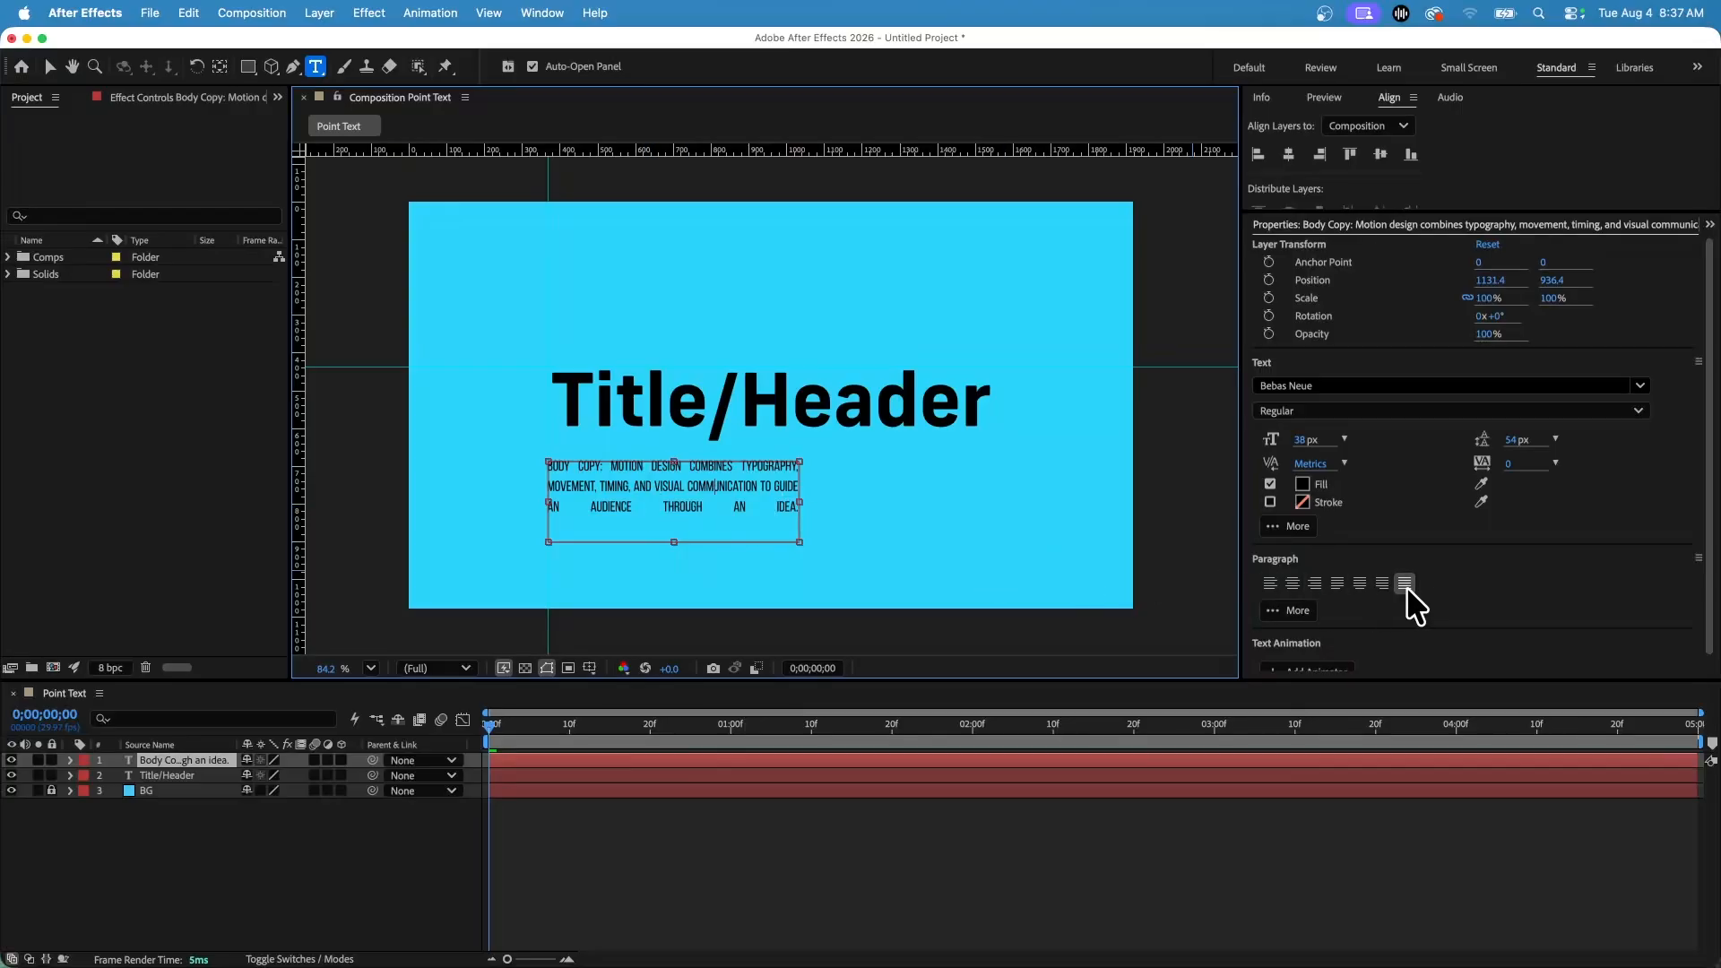
key(super+a)
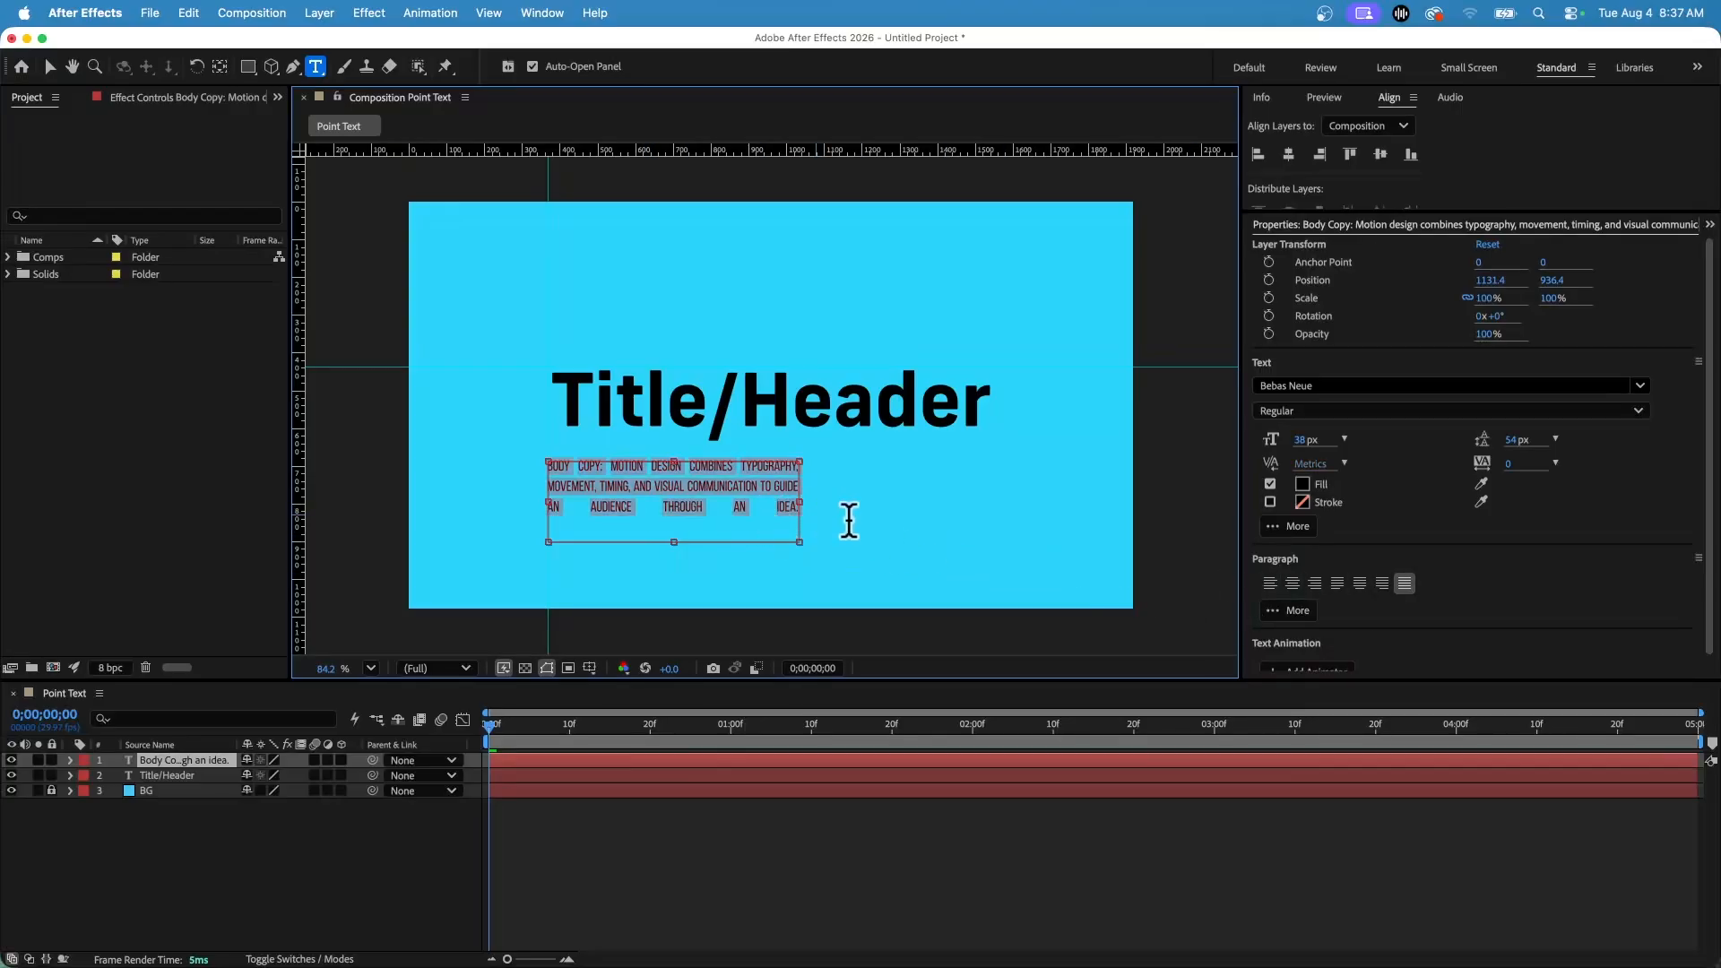
click(1270, 583)
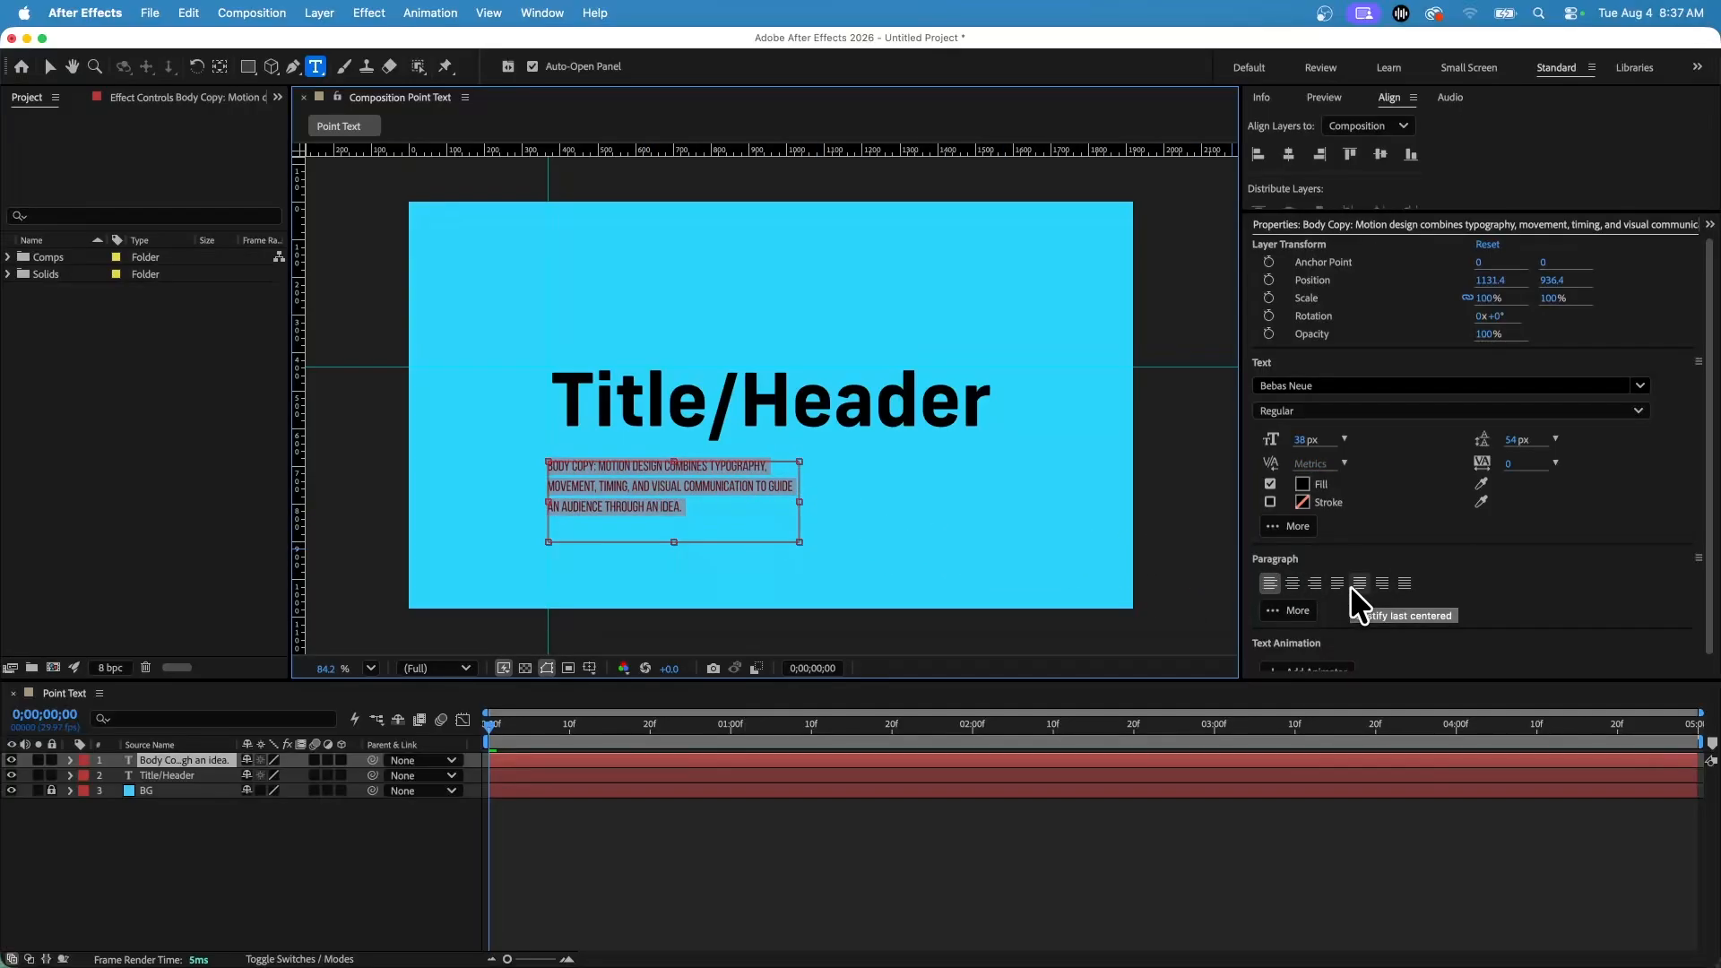
click(49, 66)
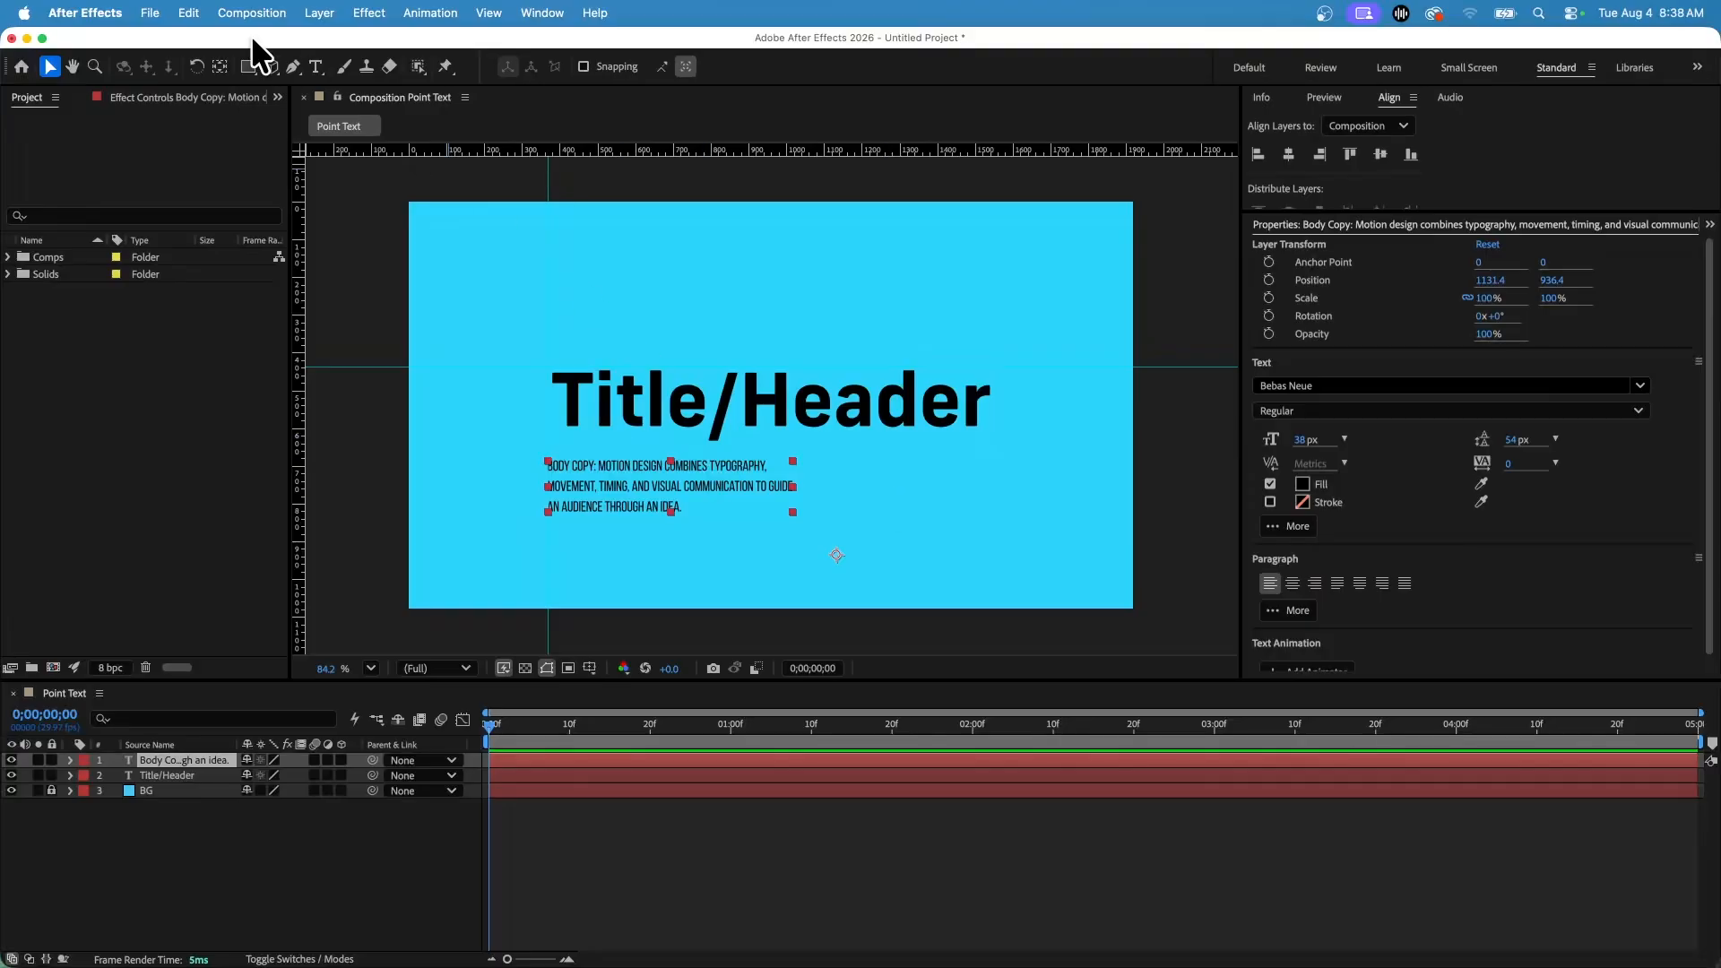
click(316, 66)
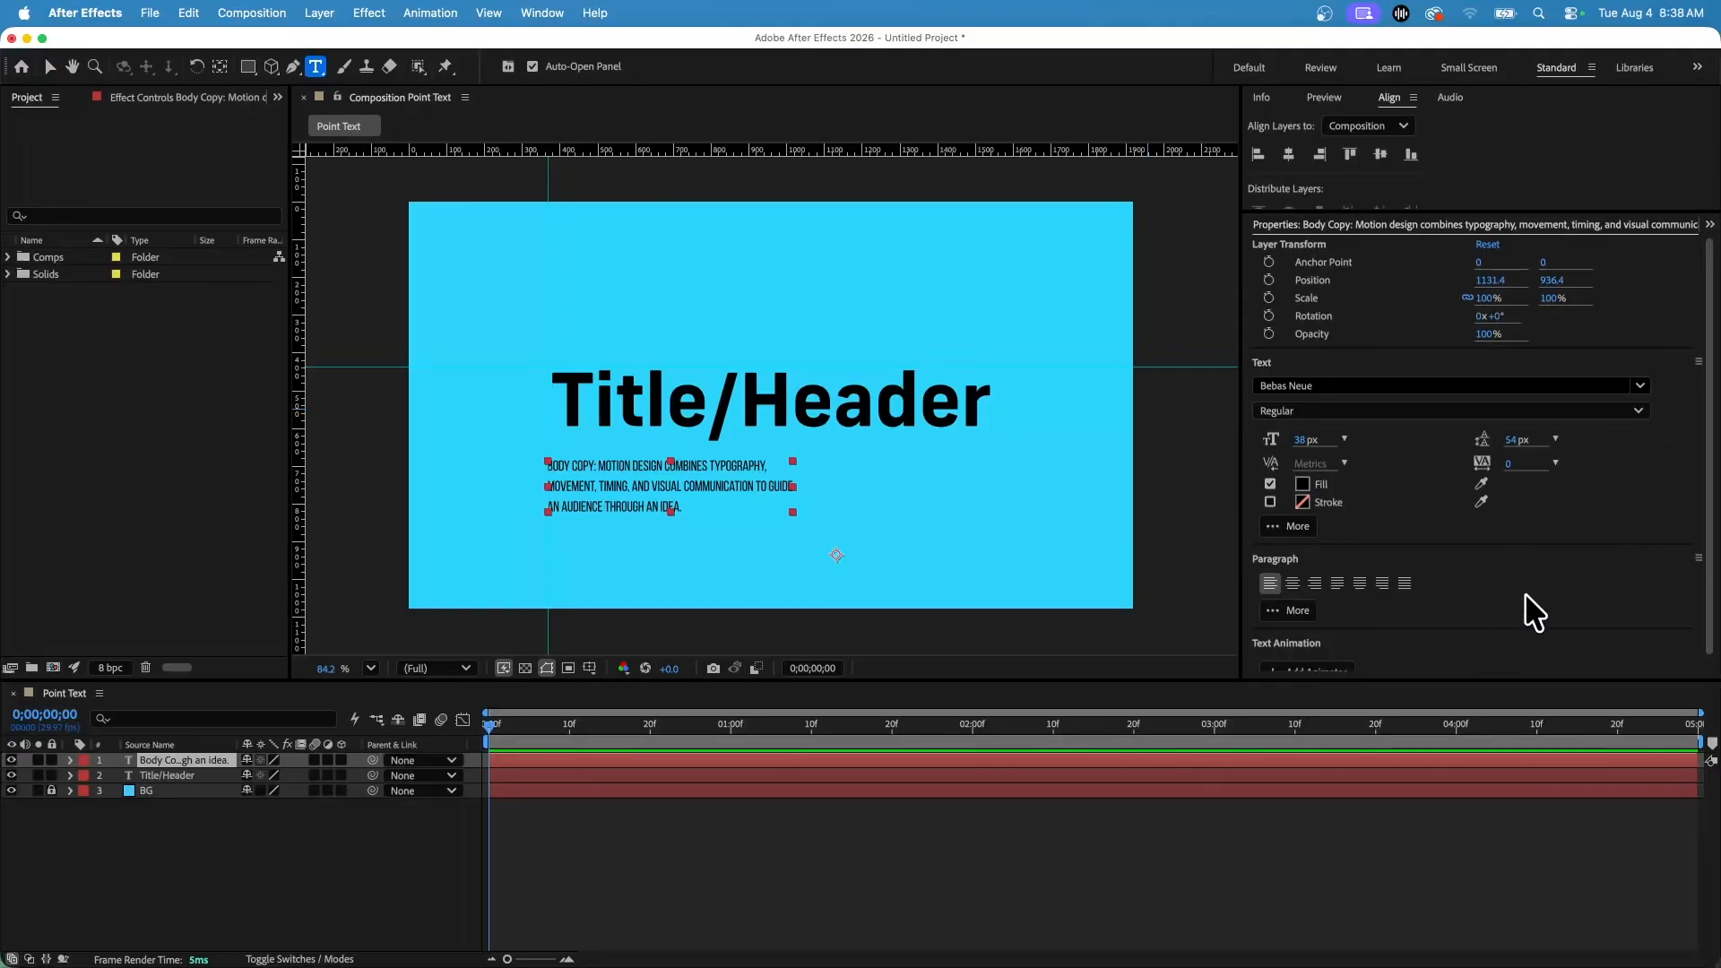